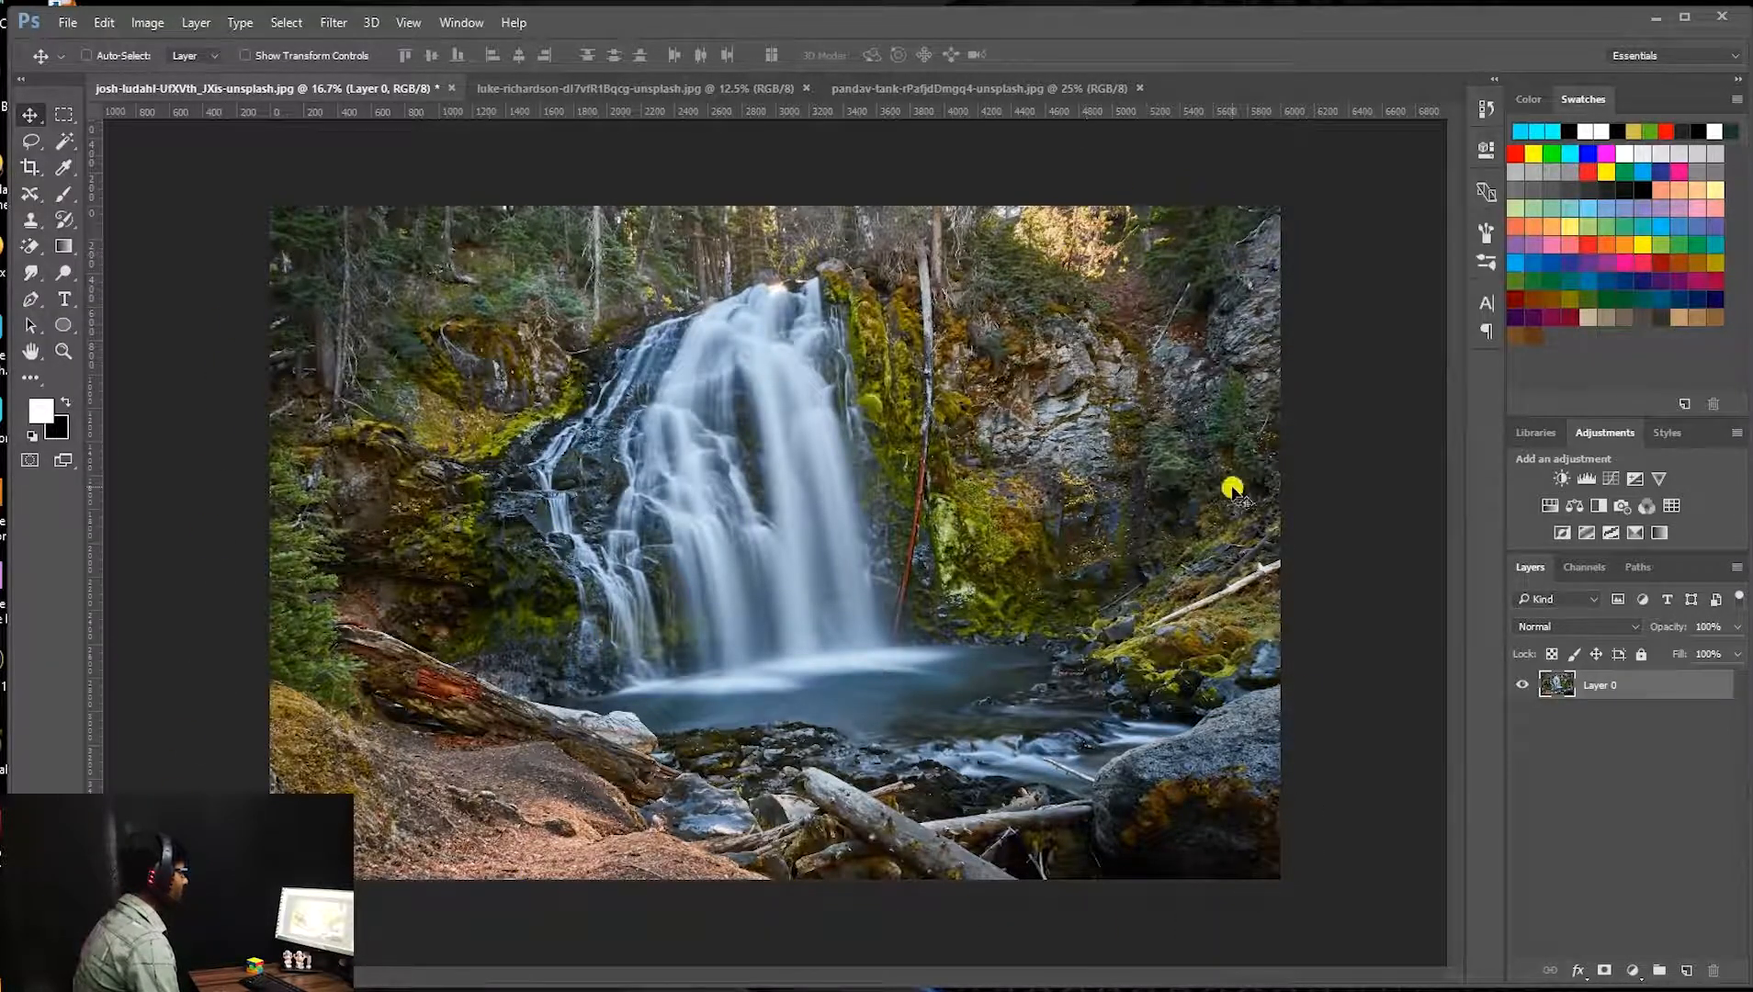
# Look through the open sunset and mountain-ridge photos and return to the waterfall photo.
pyautogui.click(599, 89)
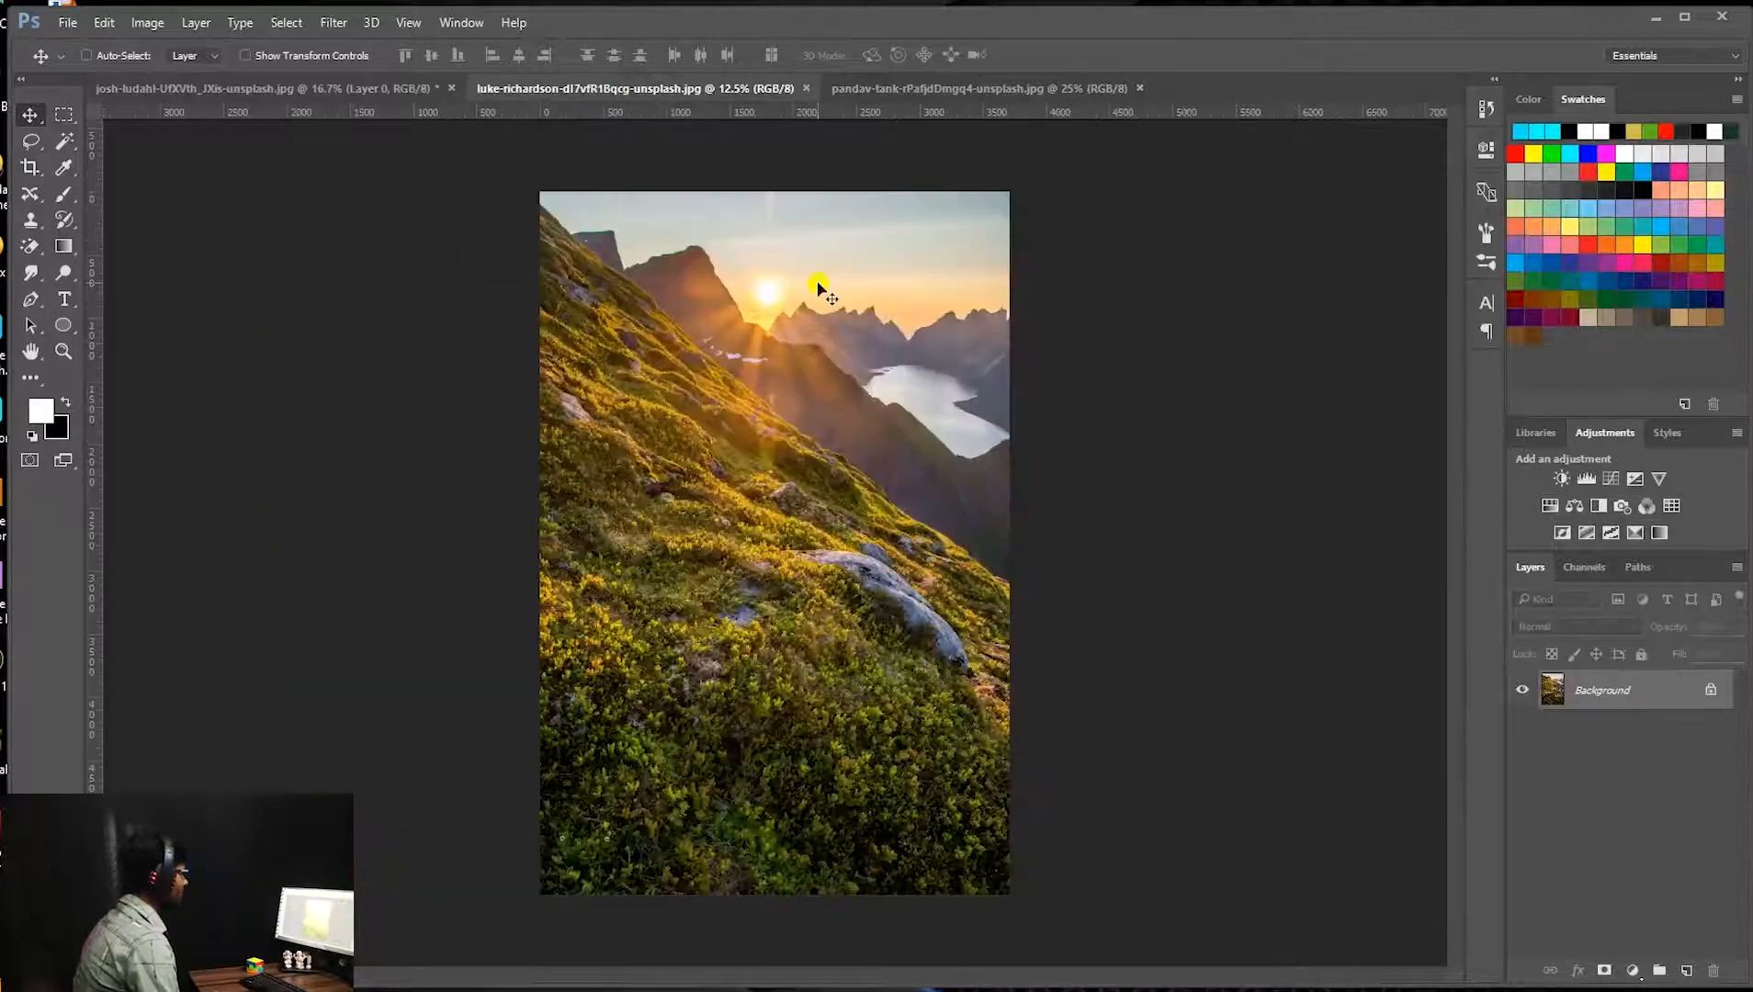
pyautogui.click(1020, 89)
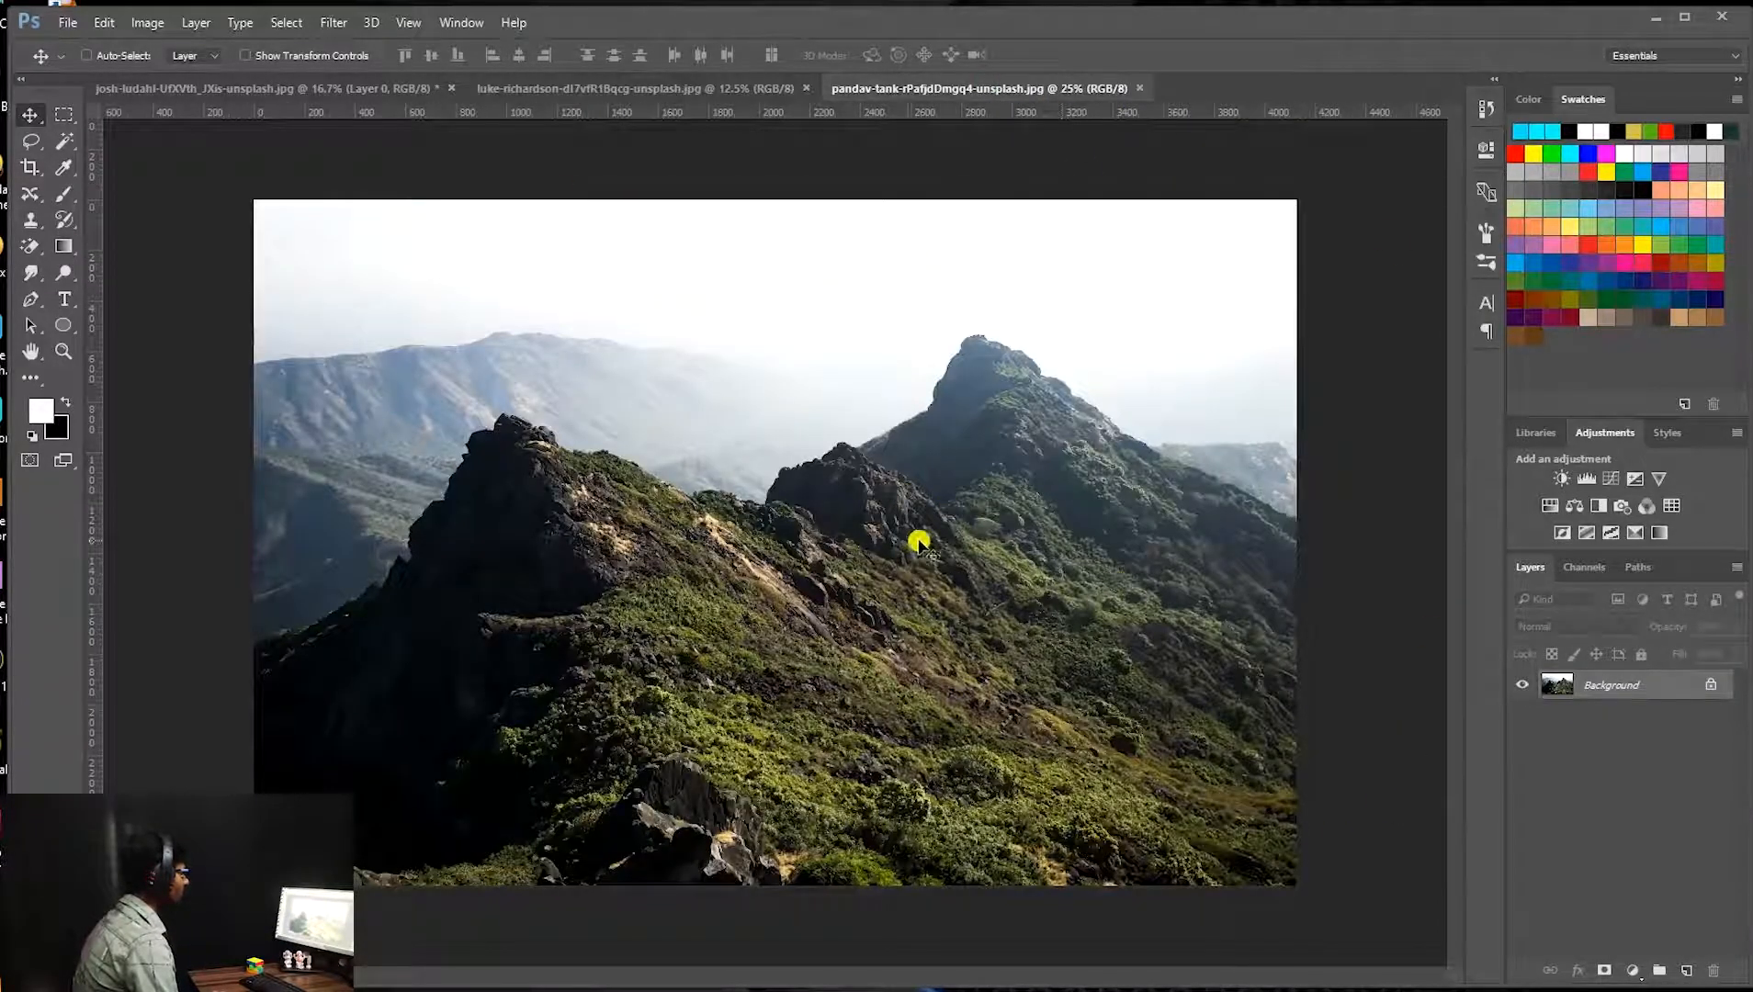
pyautogui.click(344, 88)
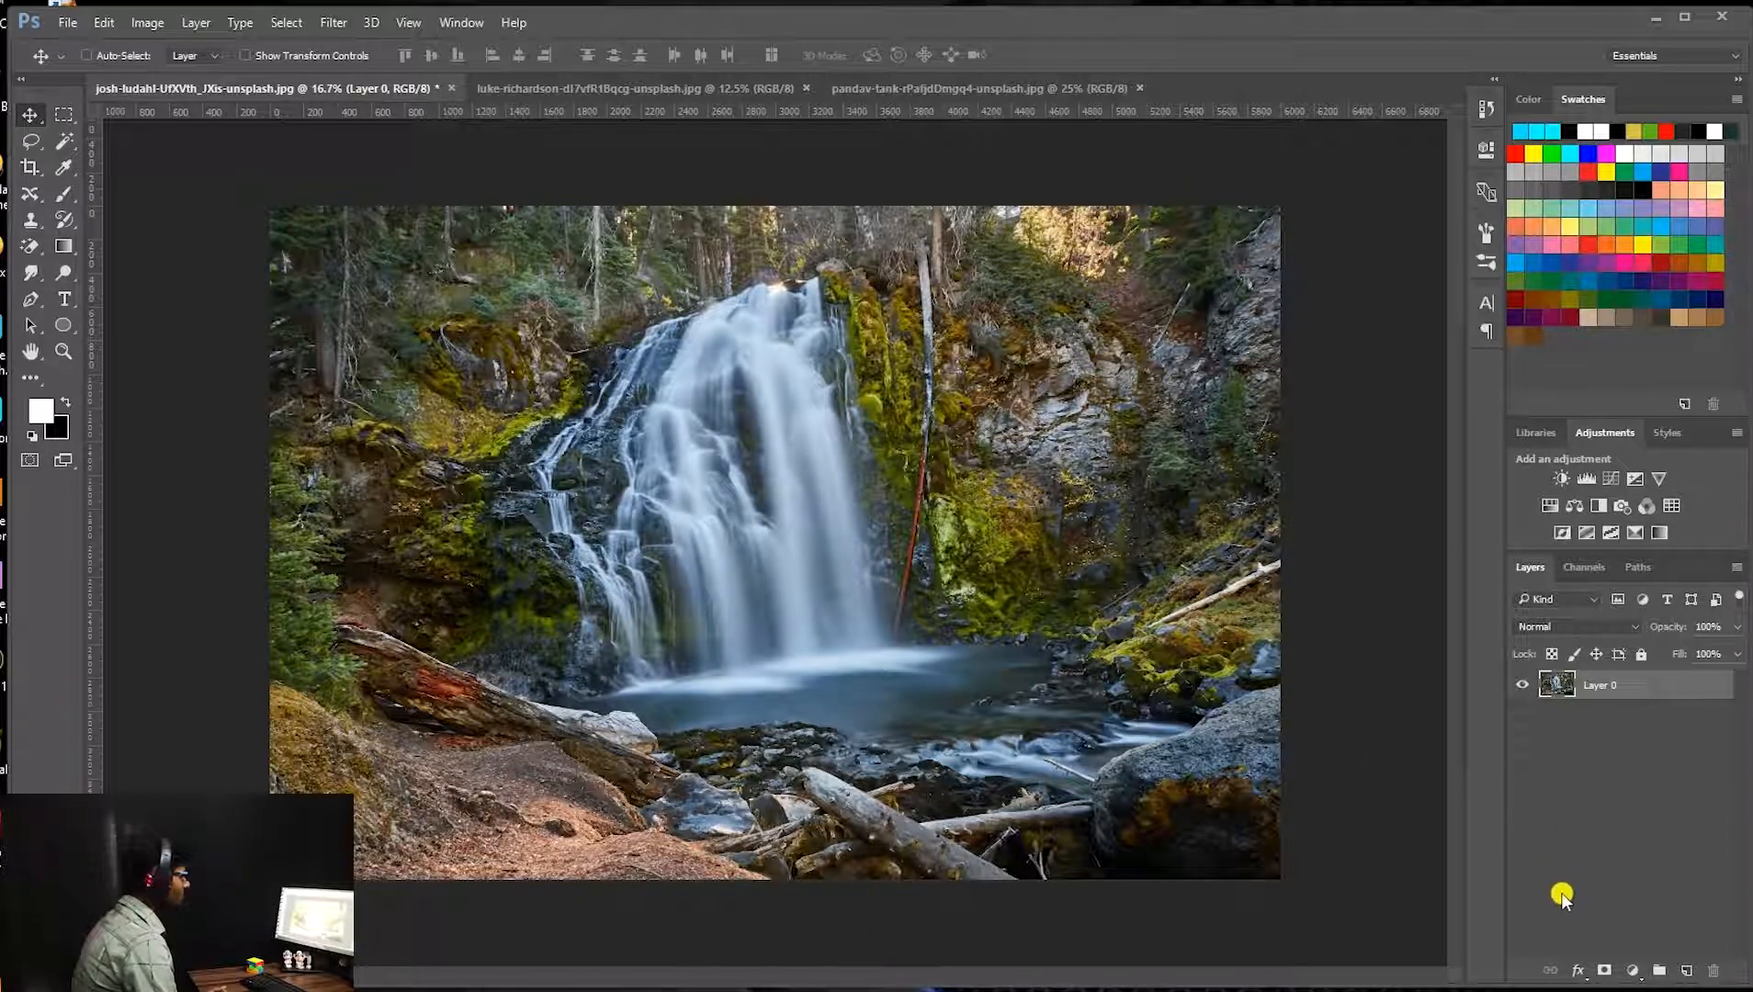
# Unlock the sunset photo's background layer and copy it into the waterfall document as a new layer.
pyautogui.click(662, 89)
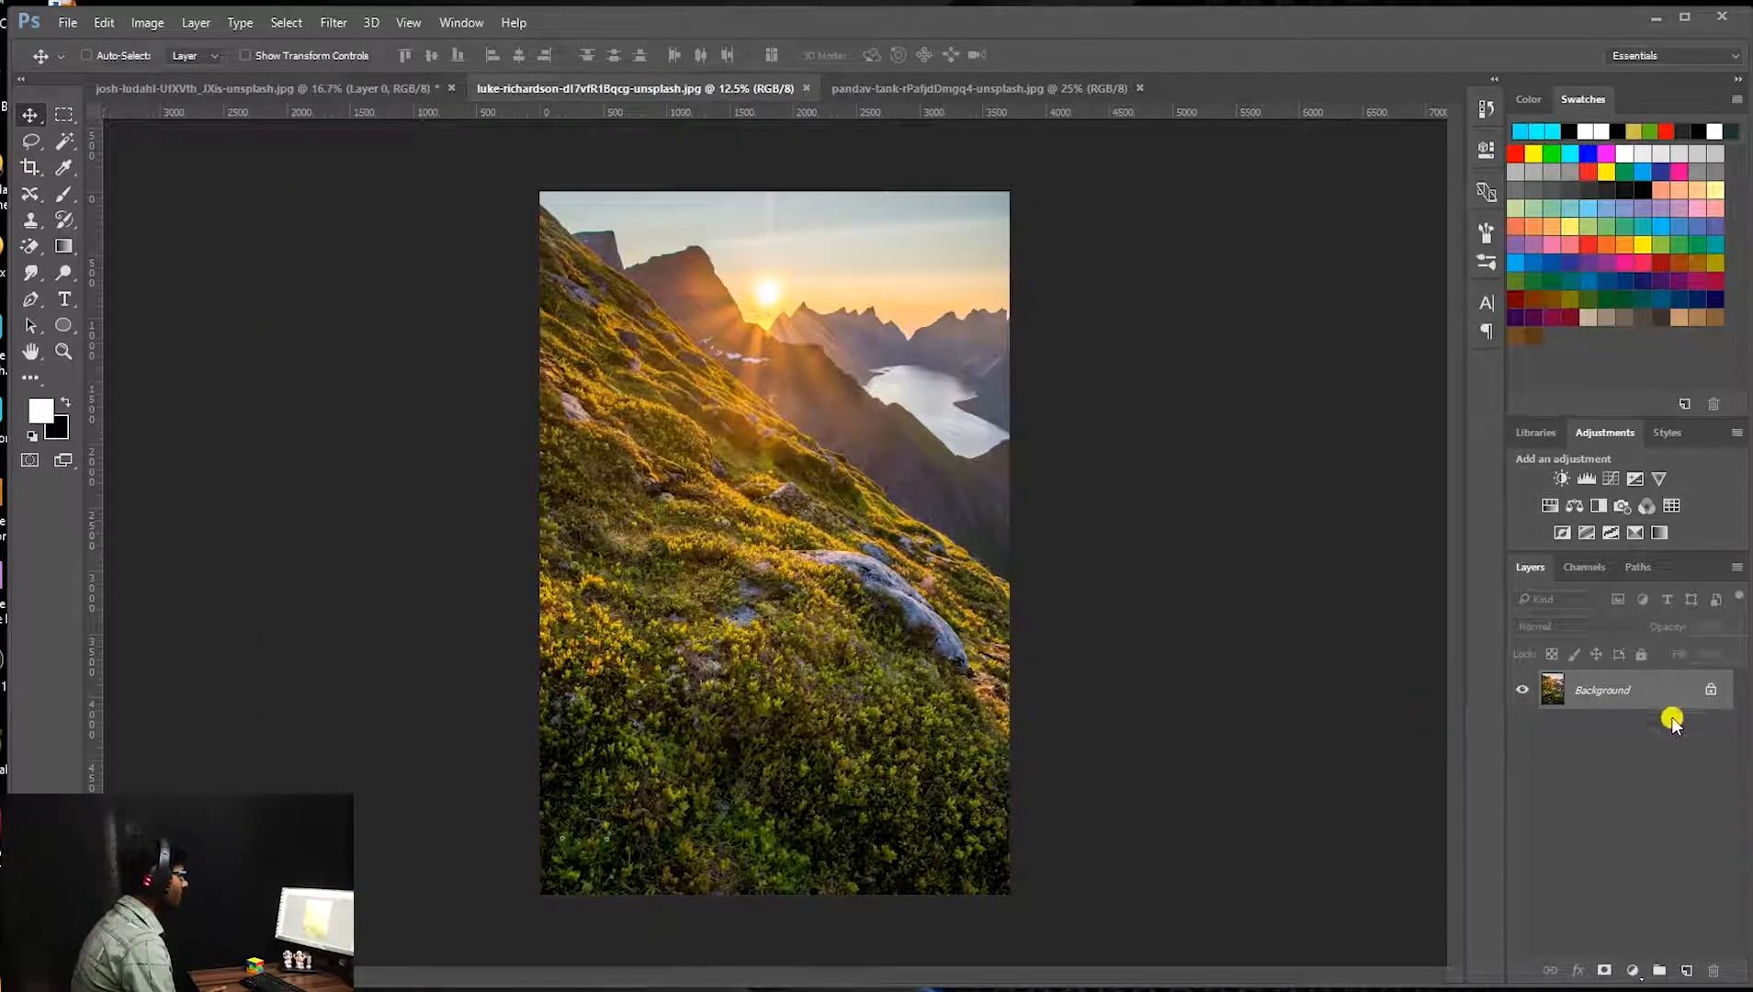
pyautogui.click(1709, 693)
pyautogui.moveTo(1651, 690); pyautogui.dragTo(685, 500)
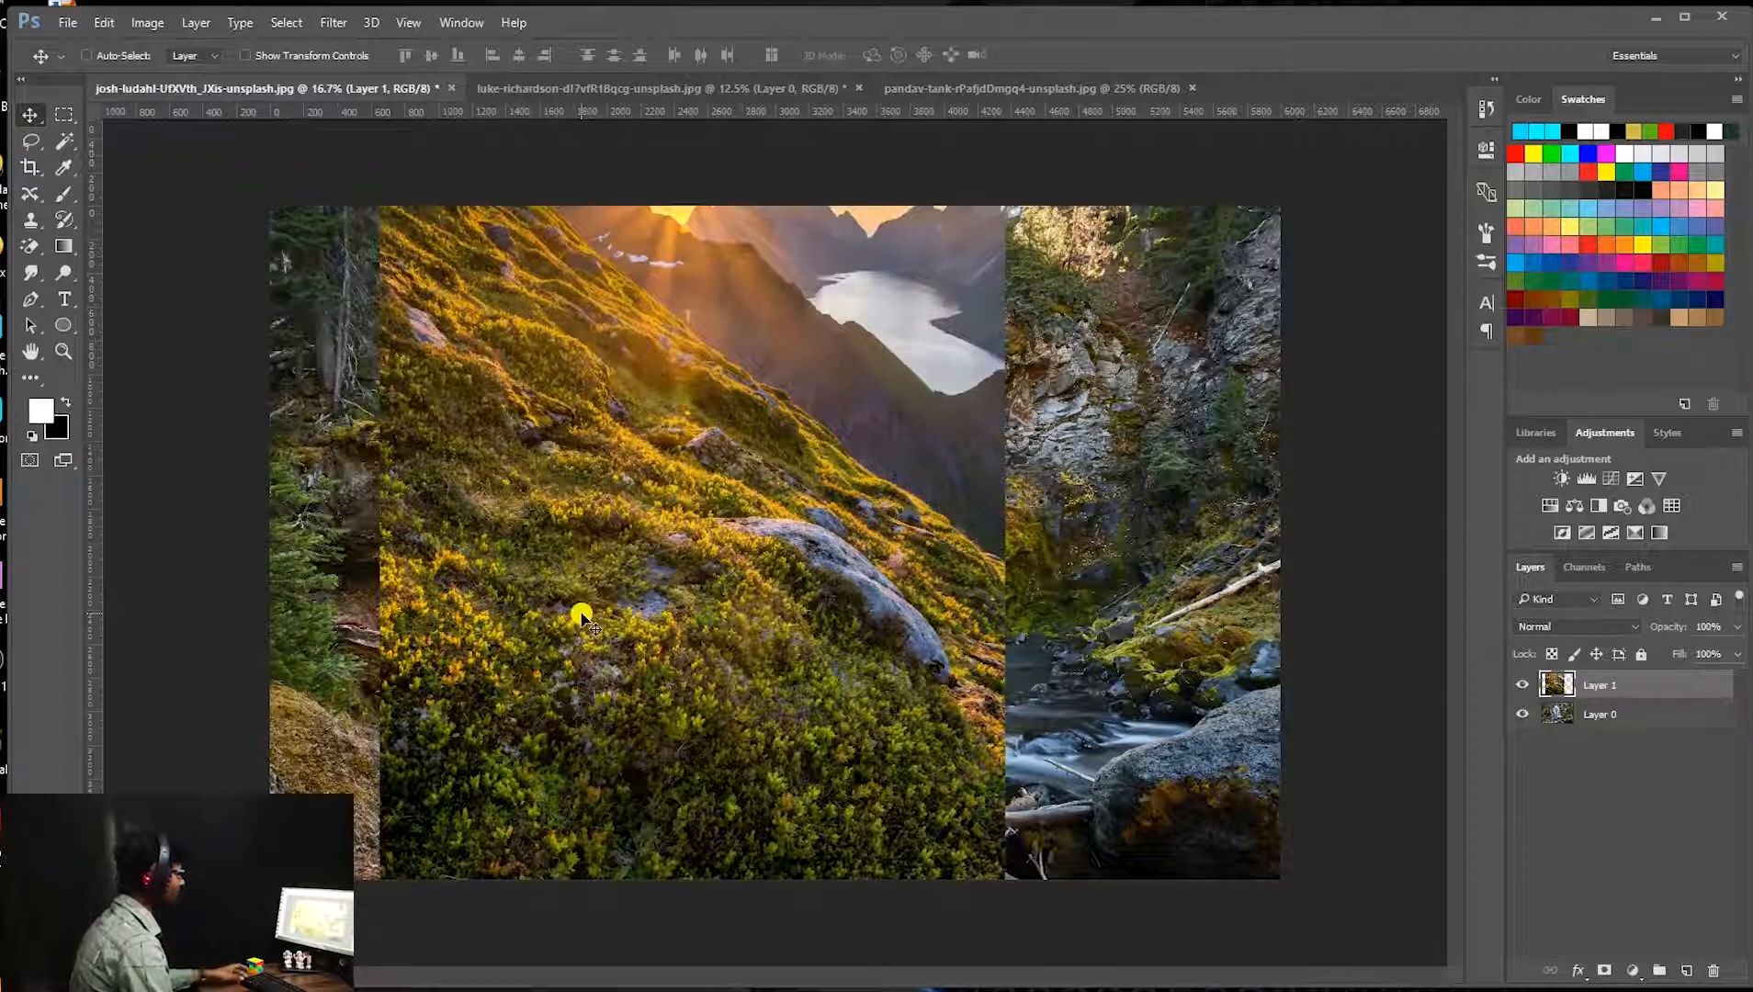
# Scale the sunset layer to about 82.5% and position it over the left half of the waterfall image, top edges aligned.
pyautogui.hotkey('ctrl', 't')
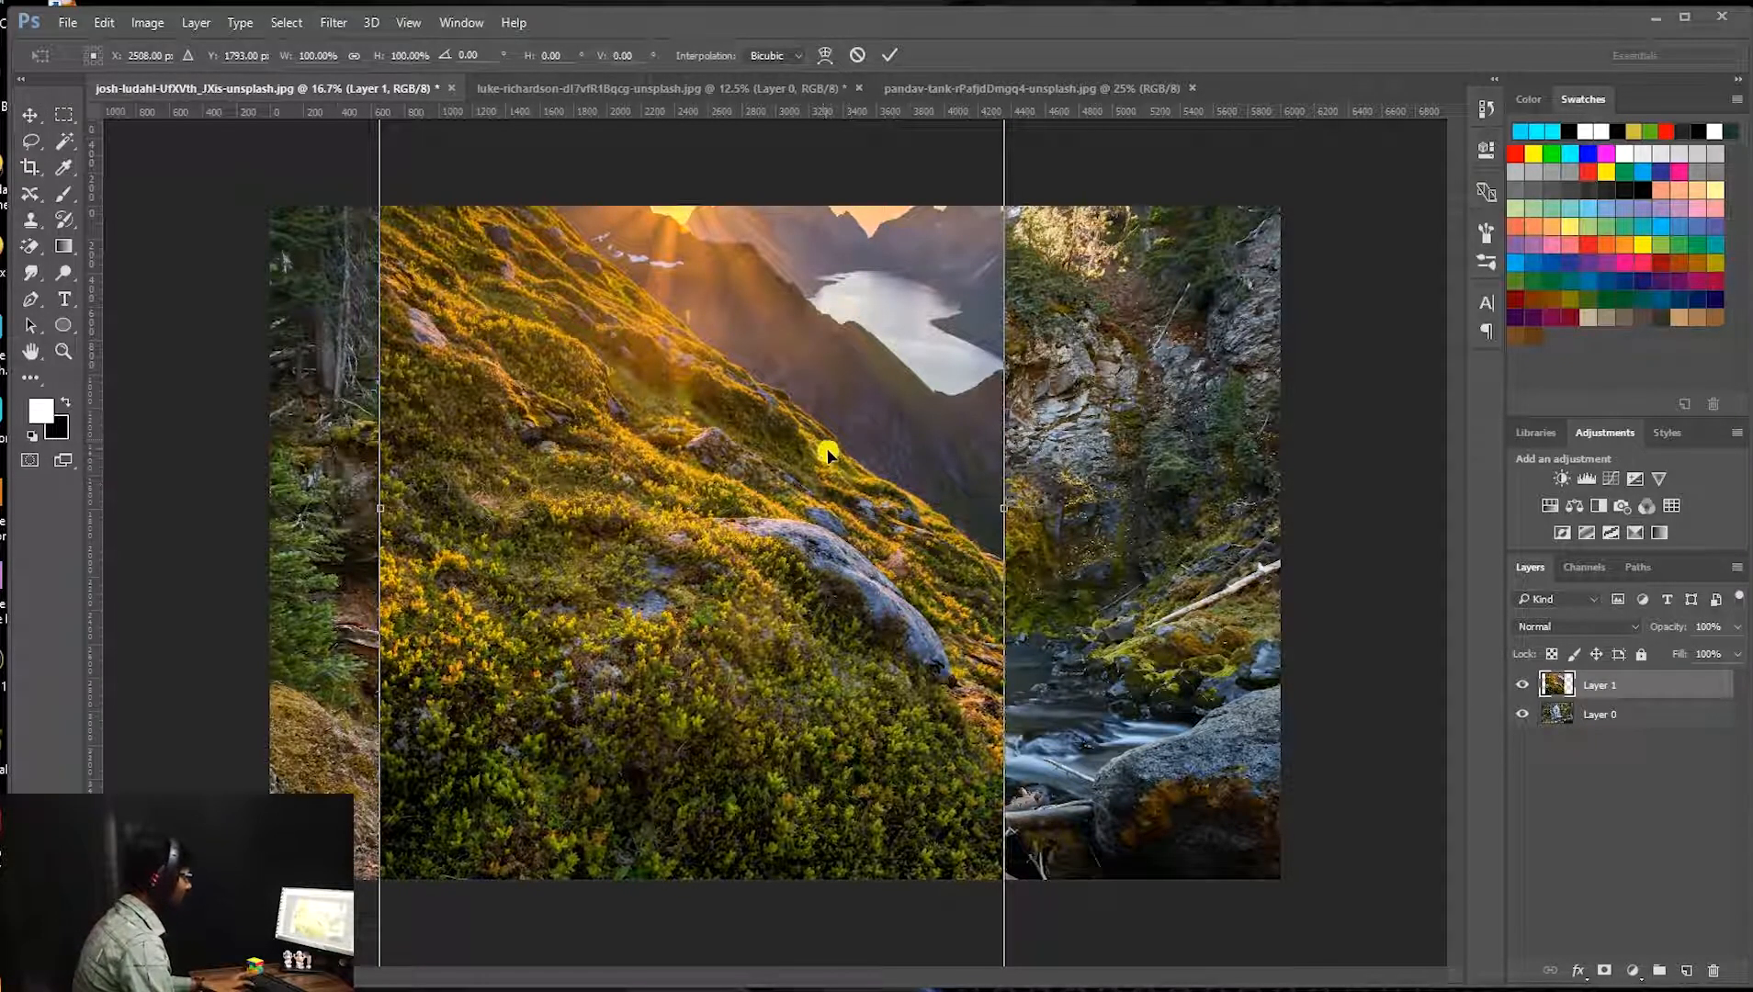
pyautogui.scroll(-1, 826, 441)
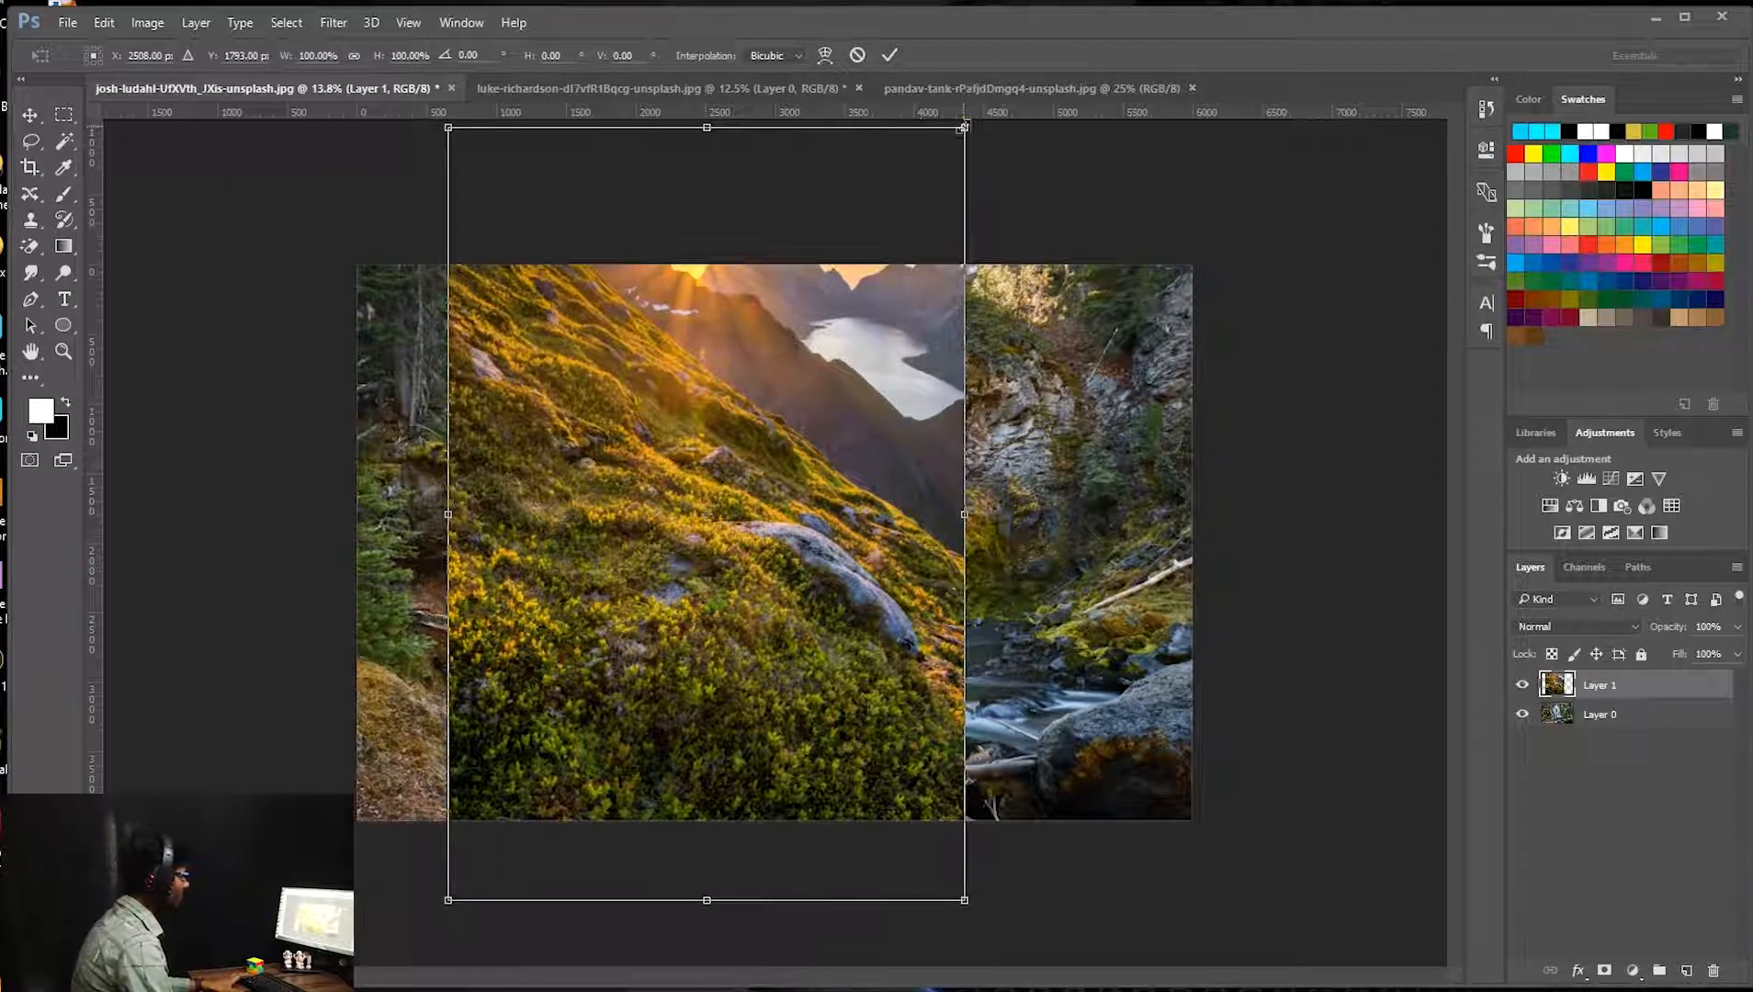
pyautogui.moveTo(964, 126); pyautogui.dragTo(884, 247)
pyautogui.moveTo(759, 394); pyautogui.dragTo(657, 402)
pyautogui.moveTo(774, 256); pyautogui.dragTo(765, 269)
pyautogui.moveTo(608, 453); pyautogui.dragTo(611, 441)
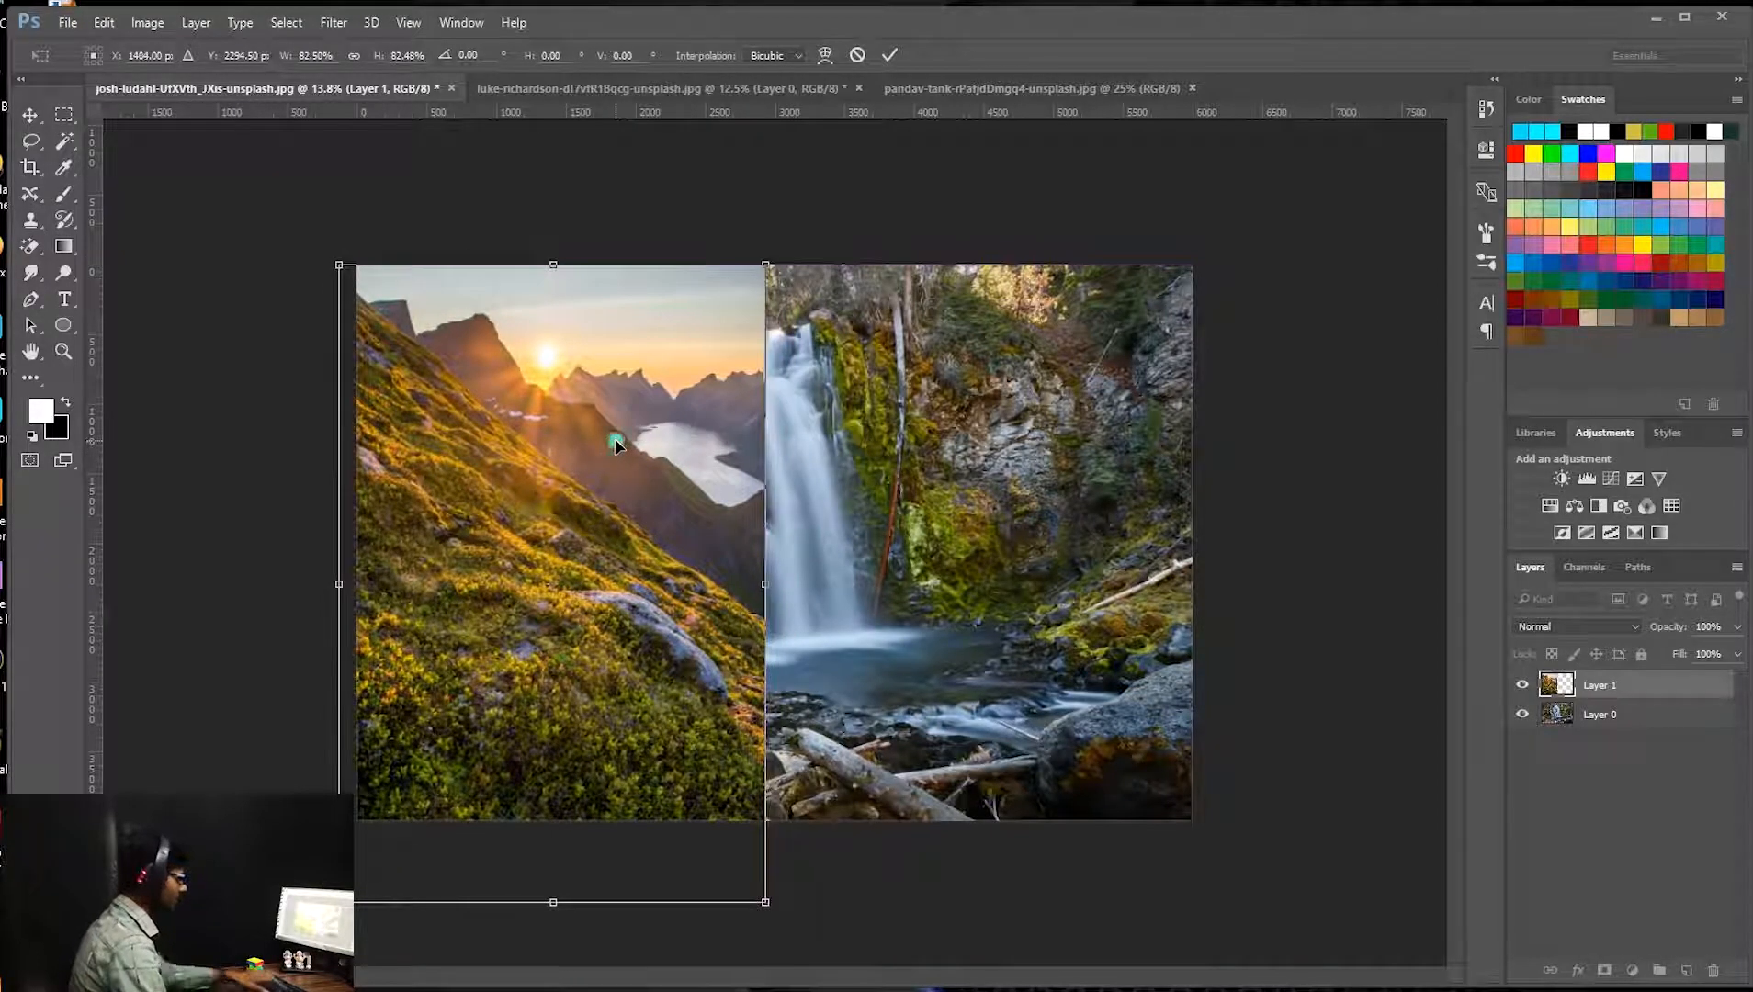
pyautogui.press('Return')
pyautogui.scroll(3, 568, 533)
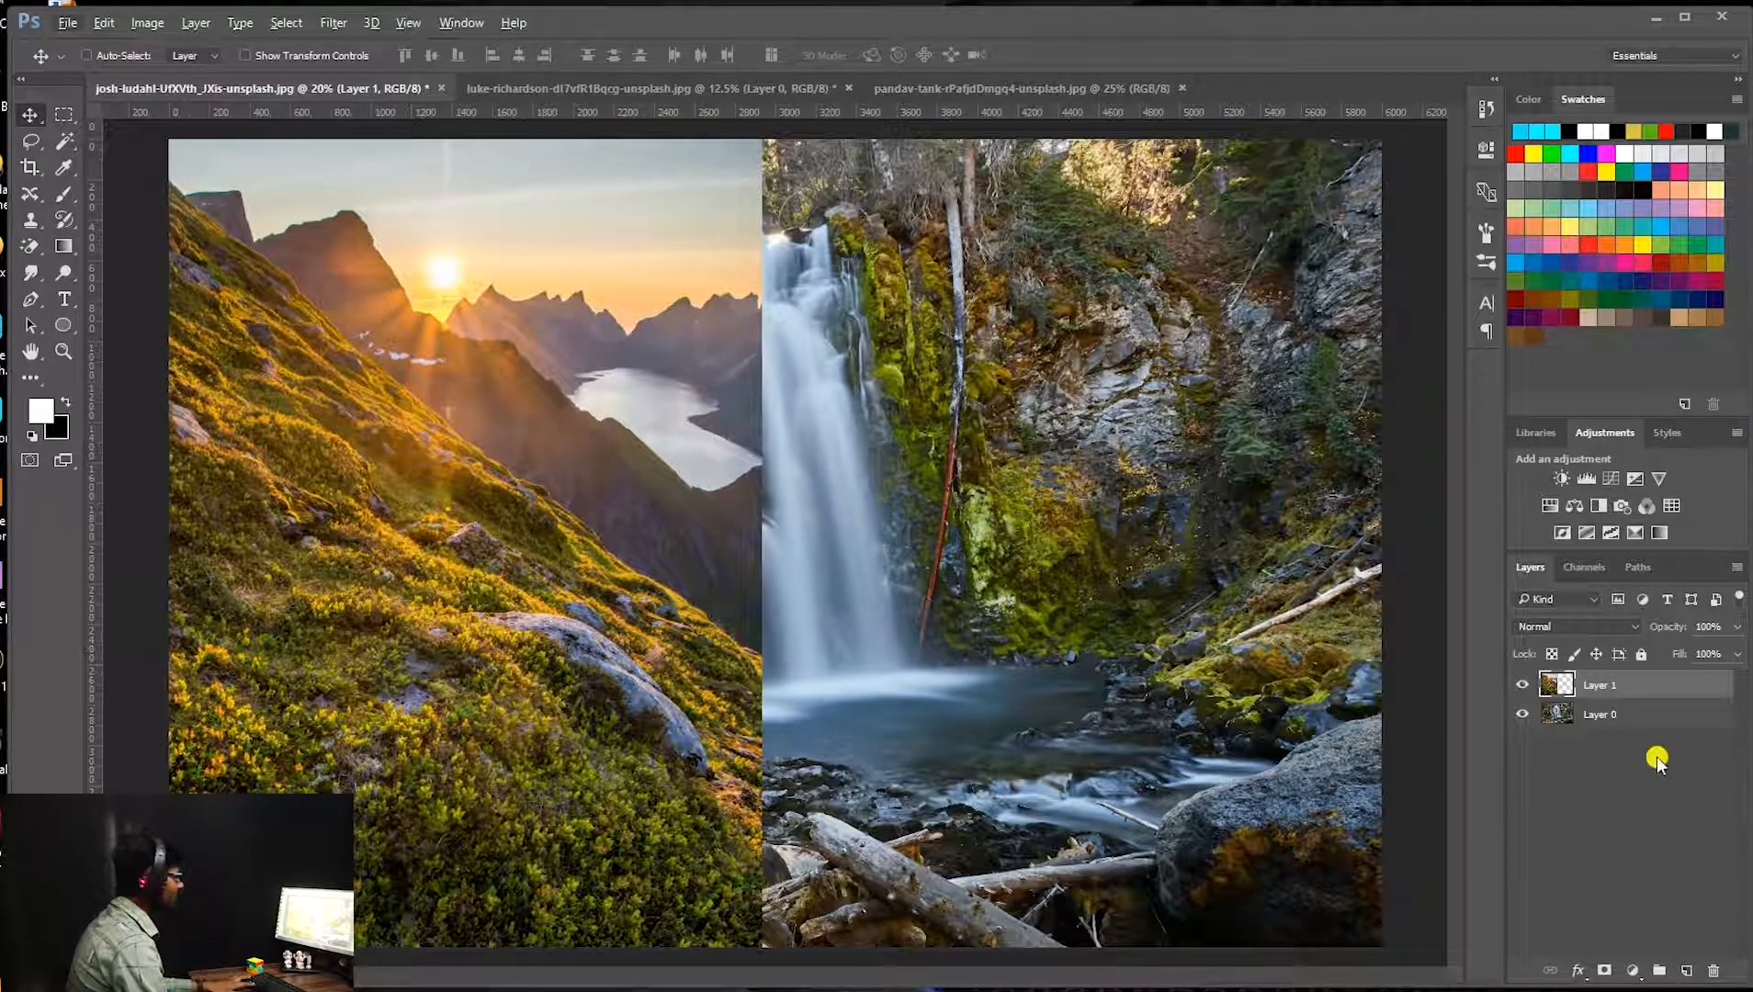
# Add a Reveal All layer mask to Layer 1.
pyautogui.click(1604, 969)
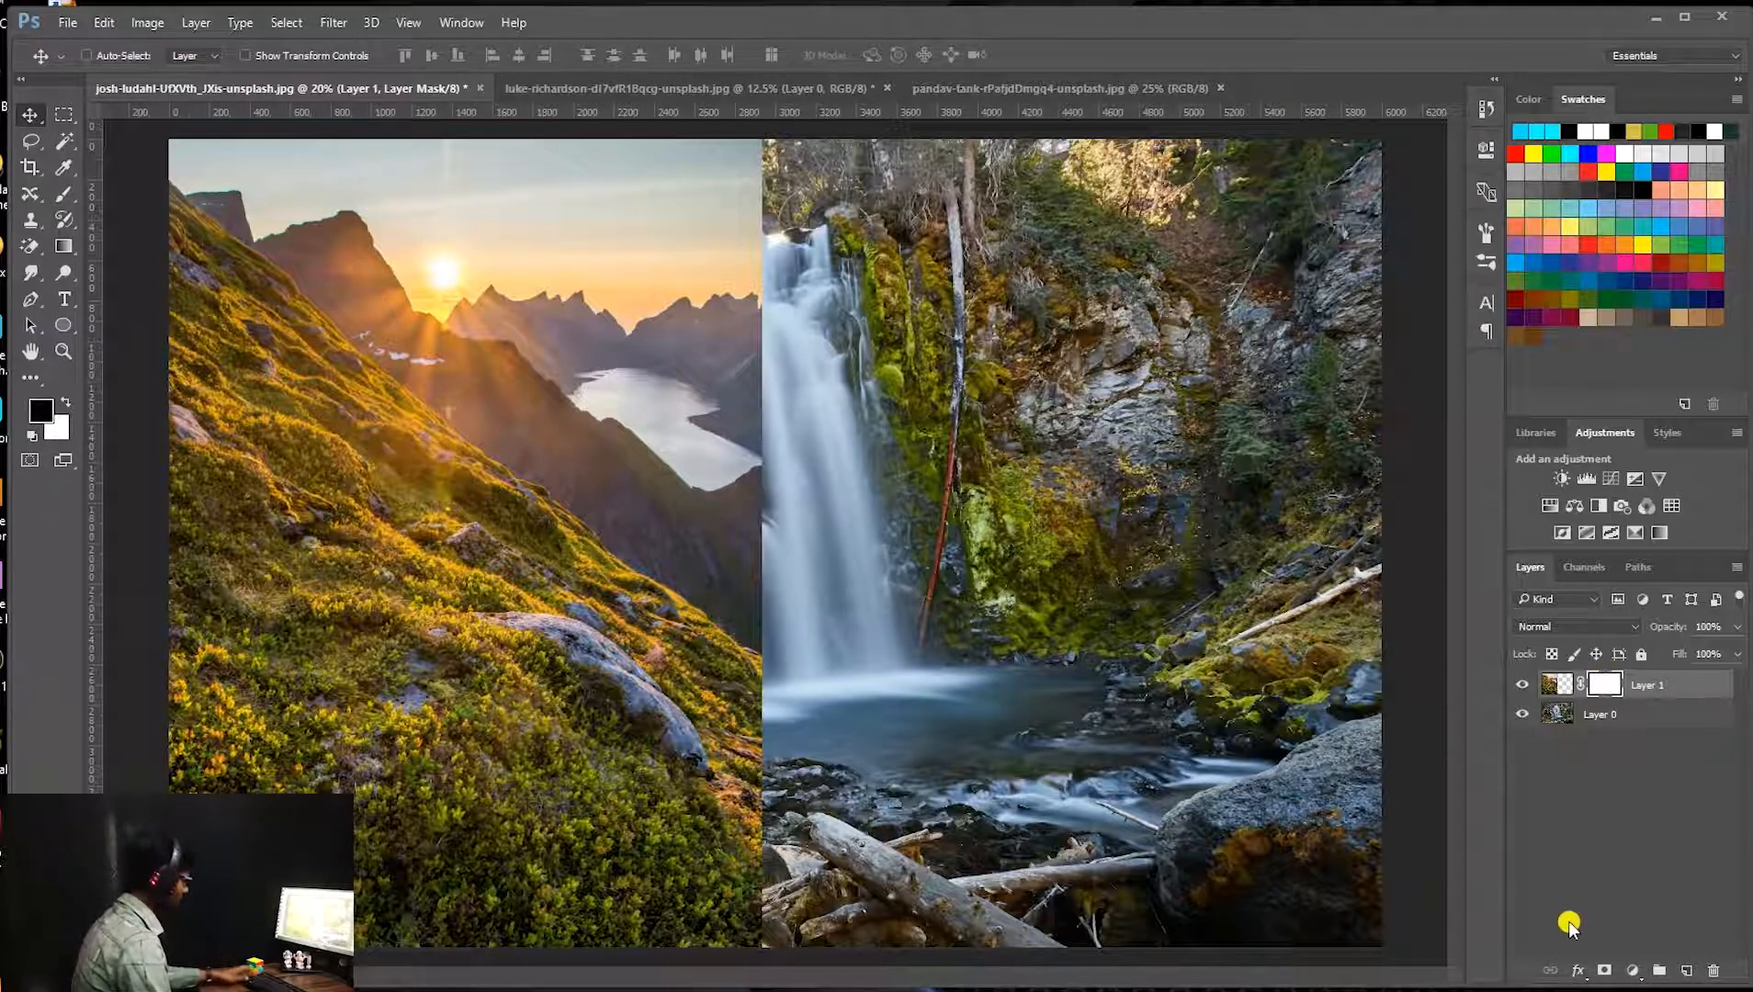
pyautogui.hotkey('ctrl', 'z')
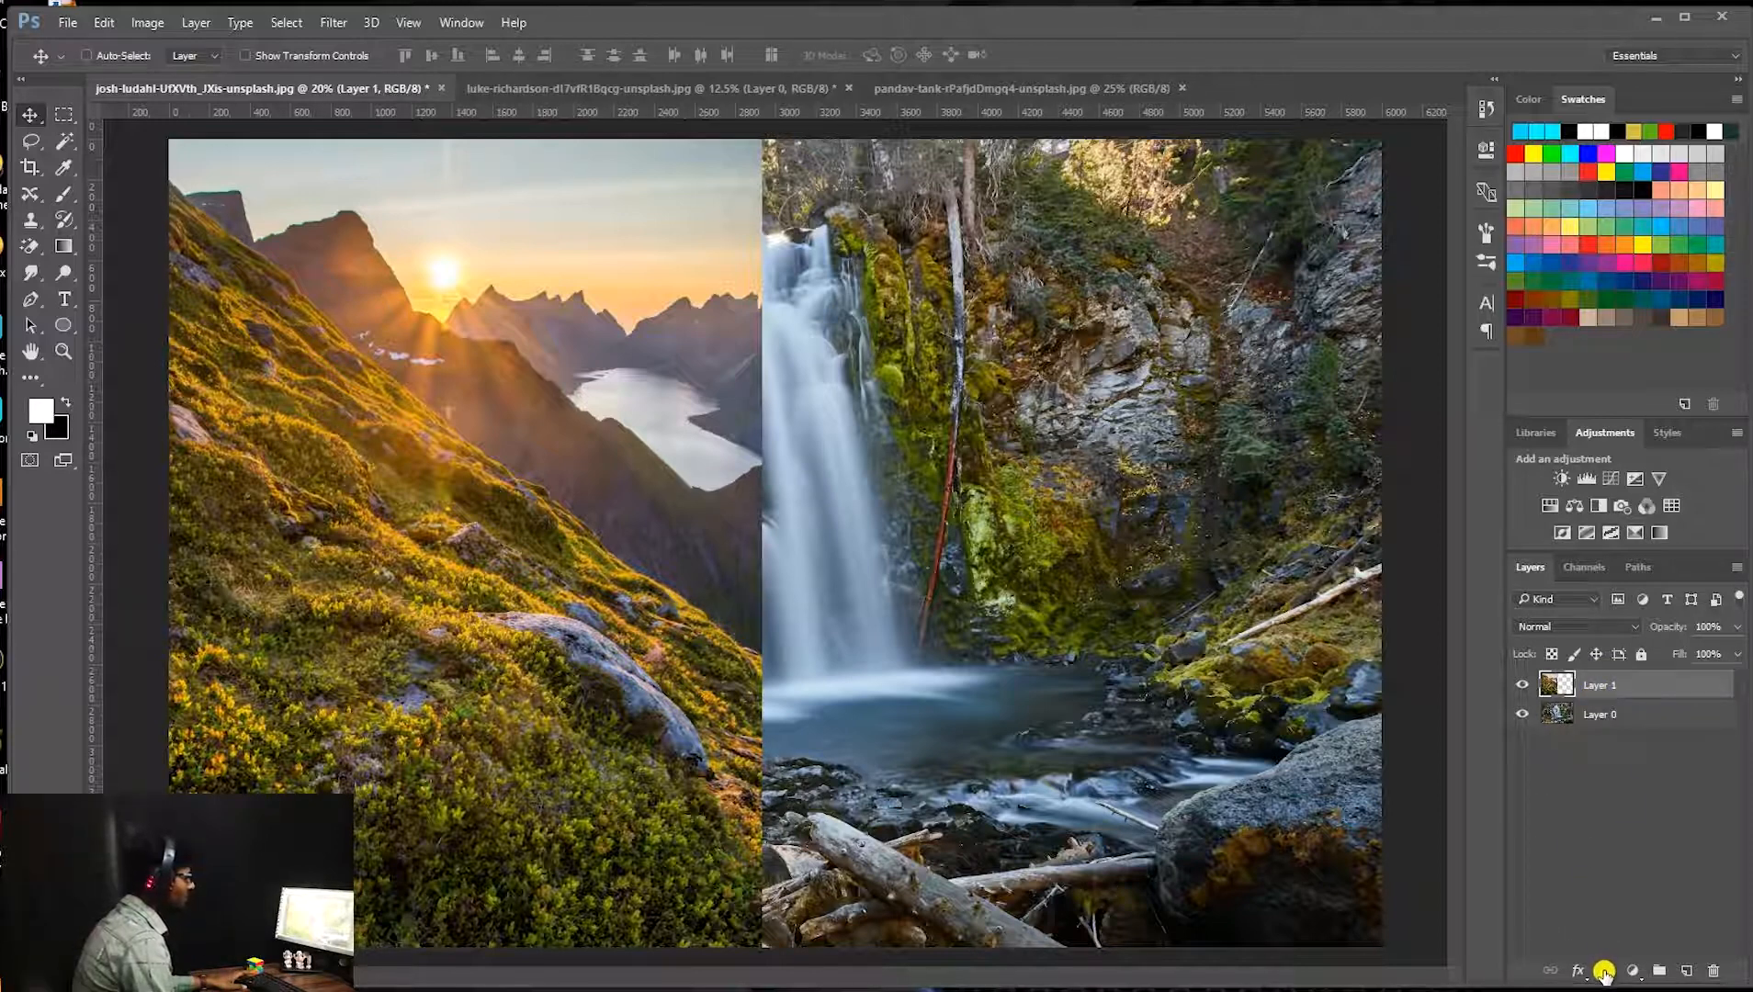
pyautogui.click(102, 24)
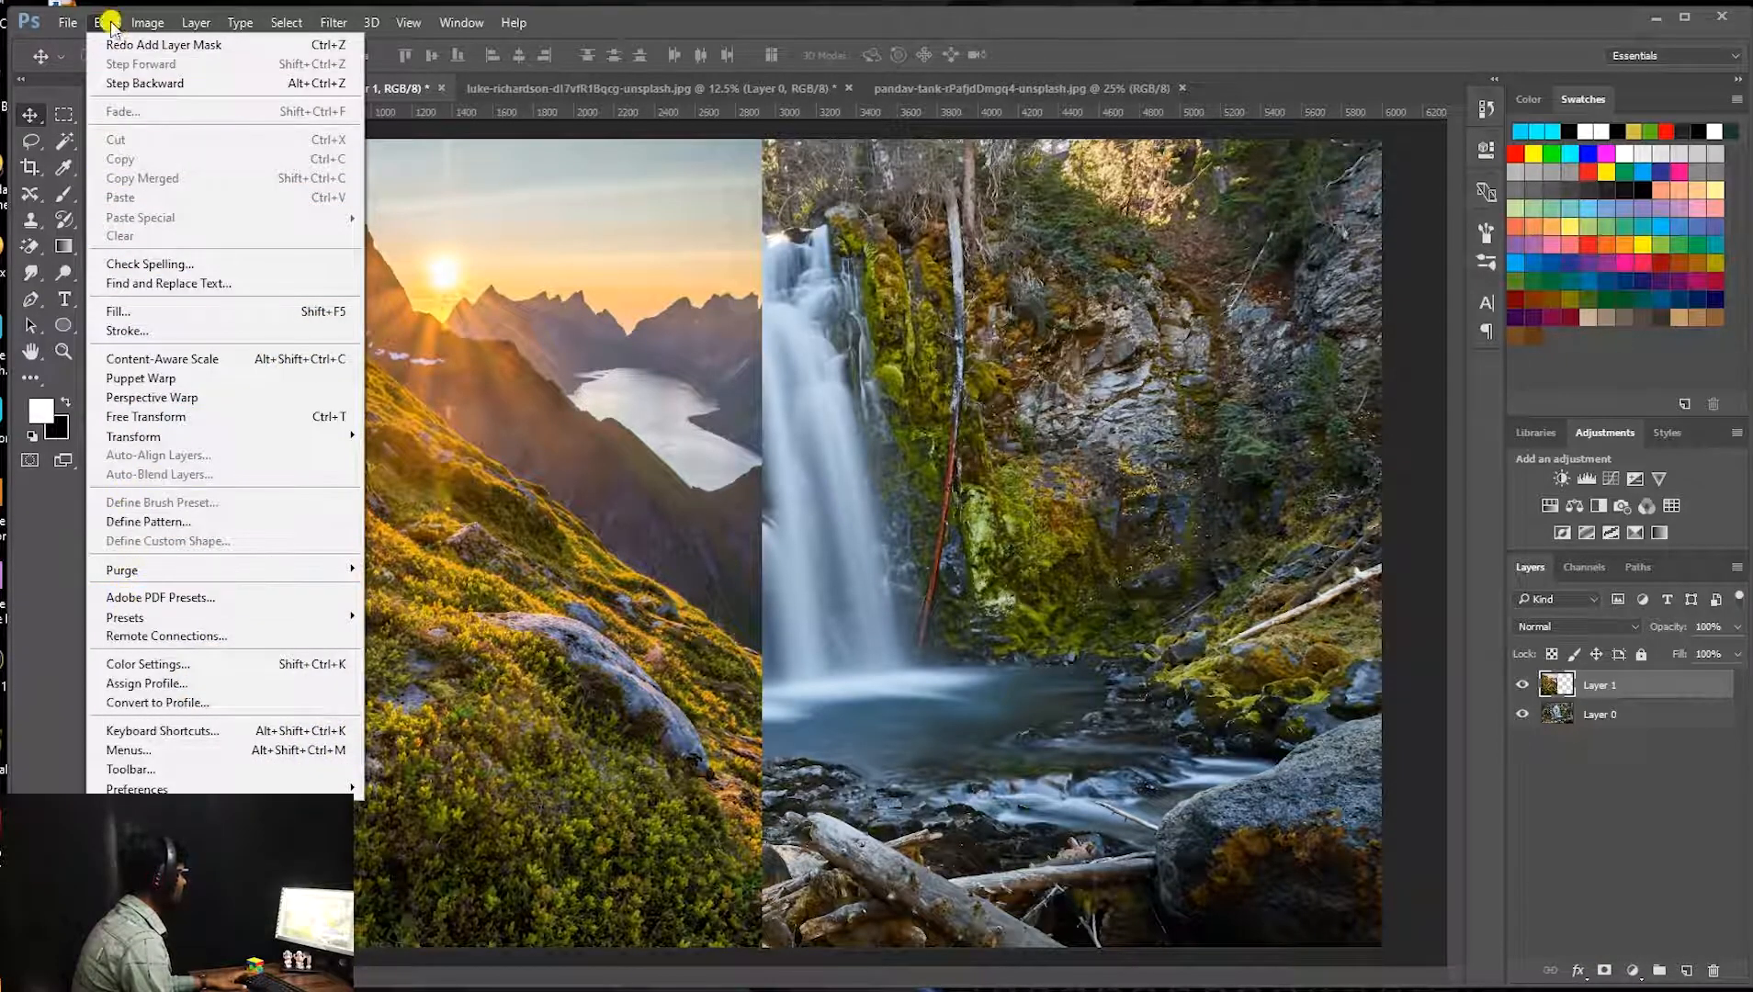
pyautogui.click(108, 22)
pyautogui.click(193, 20)
pyautogui.click(195, 20)
pyautogui.click(195, 20)
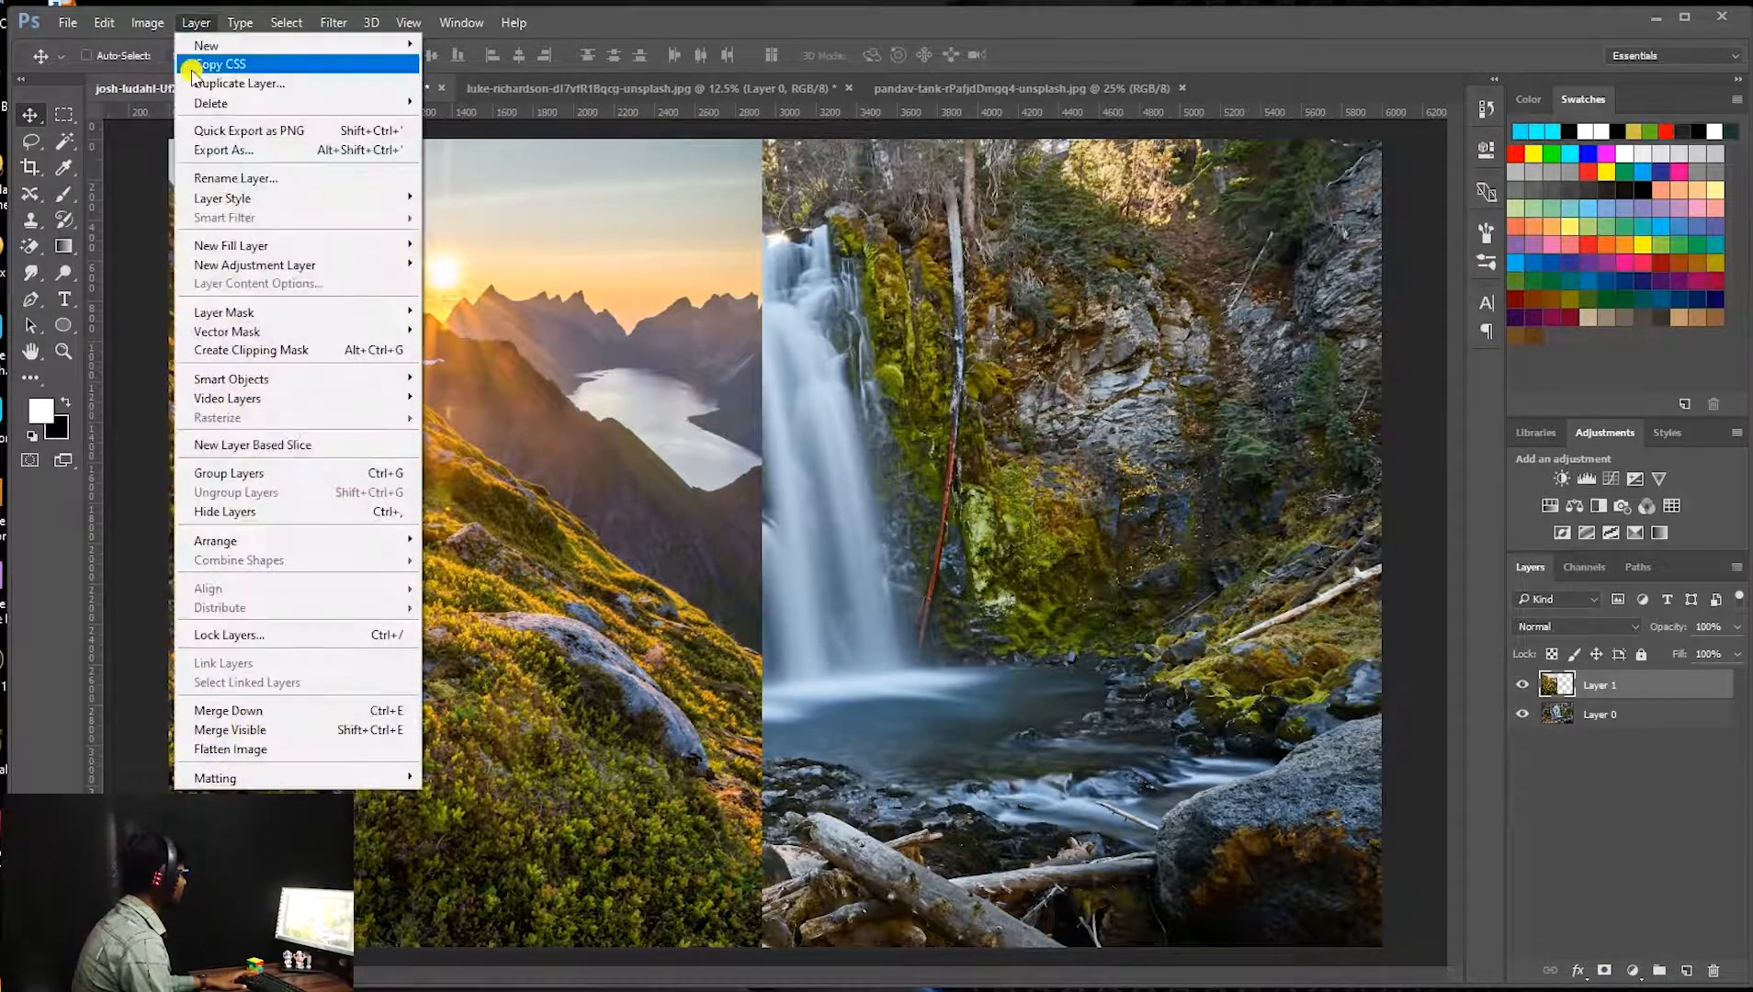
pyautogui.moveTo(249, 331)
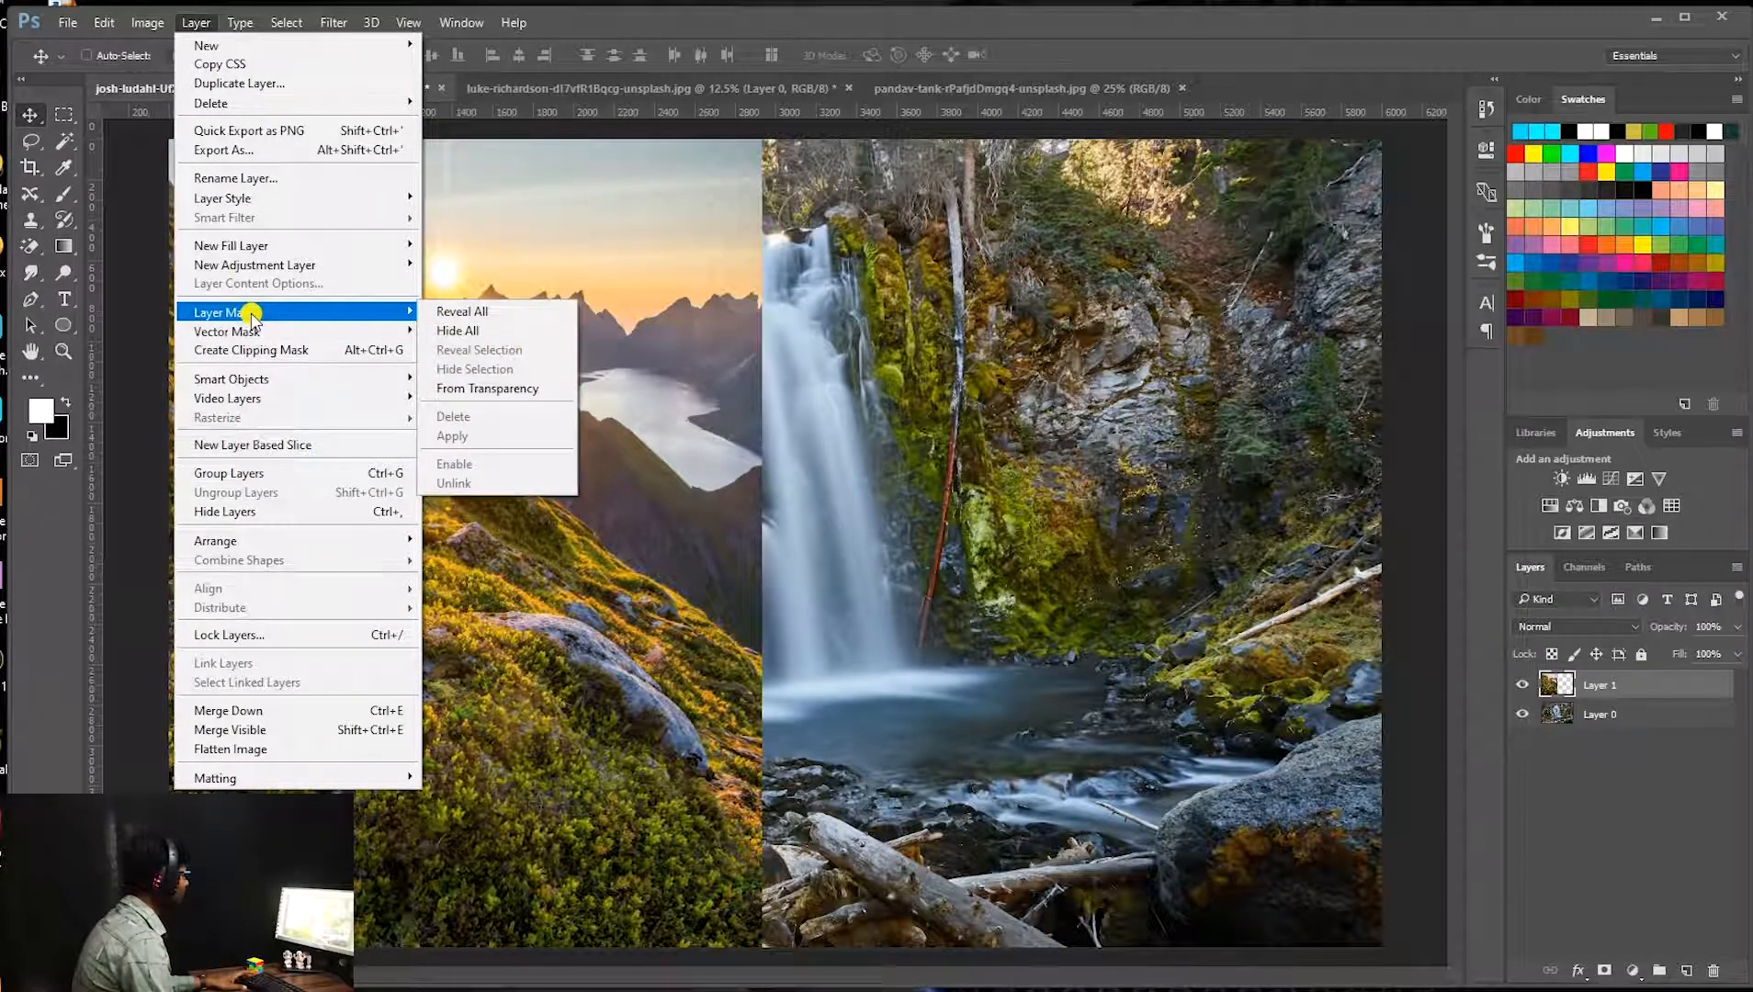
pyautogui.click(457, 312)
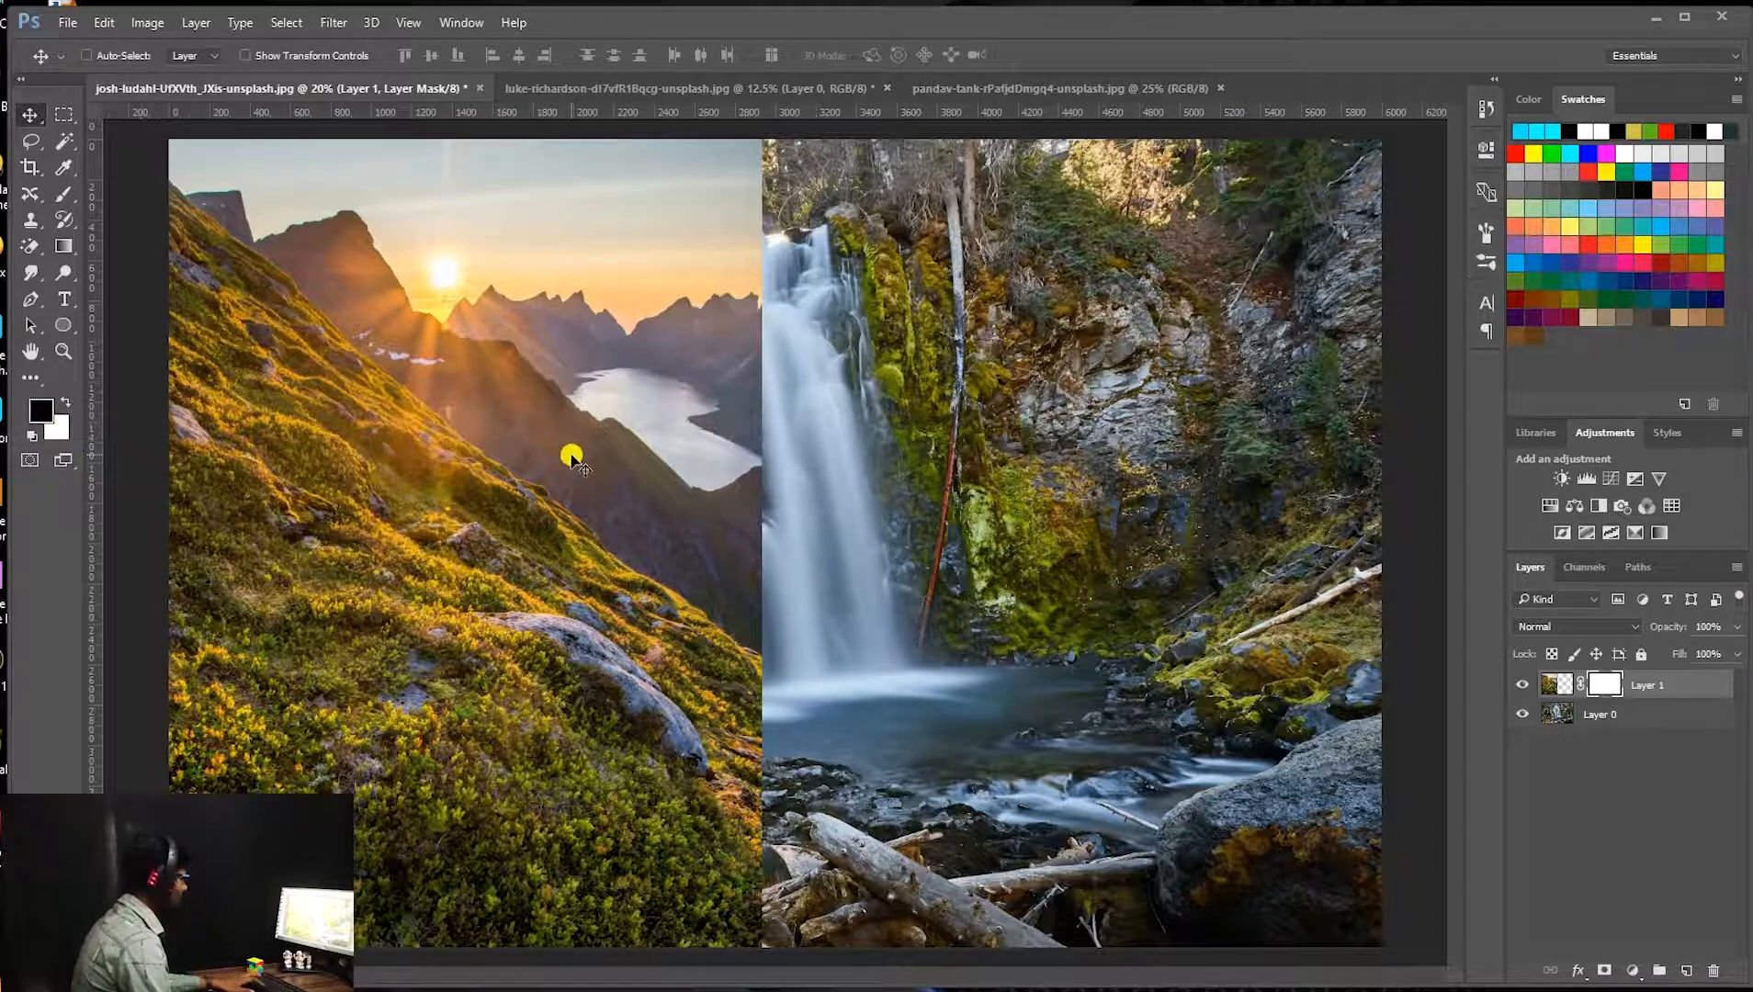
# Paint black on Layer 1's mask with a soft 1000 px brush to hide the seam, sky and distant mountains.
pyautogui.press('b')
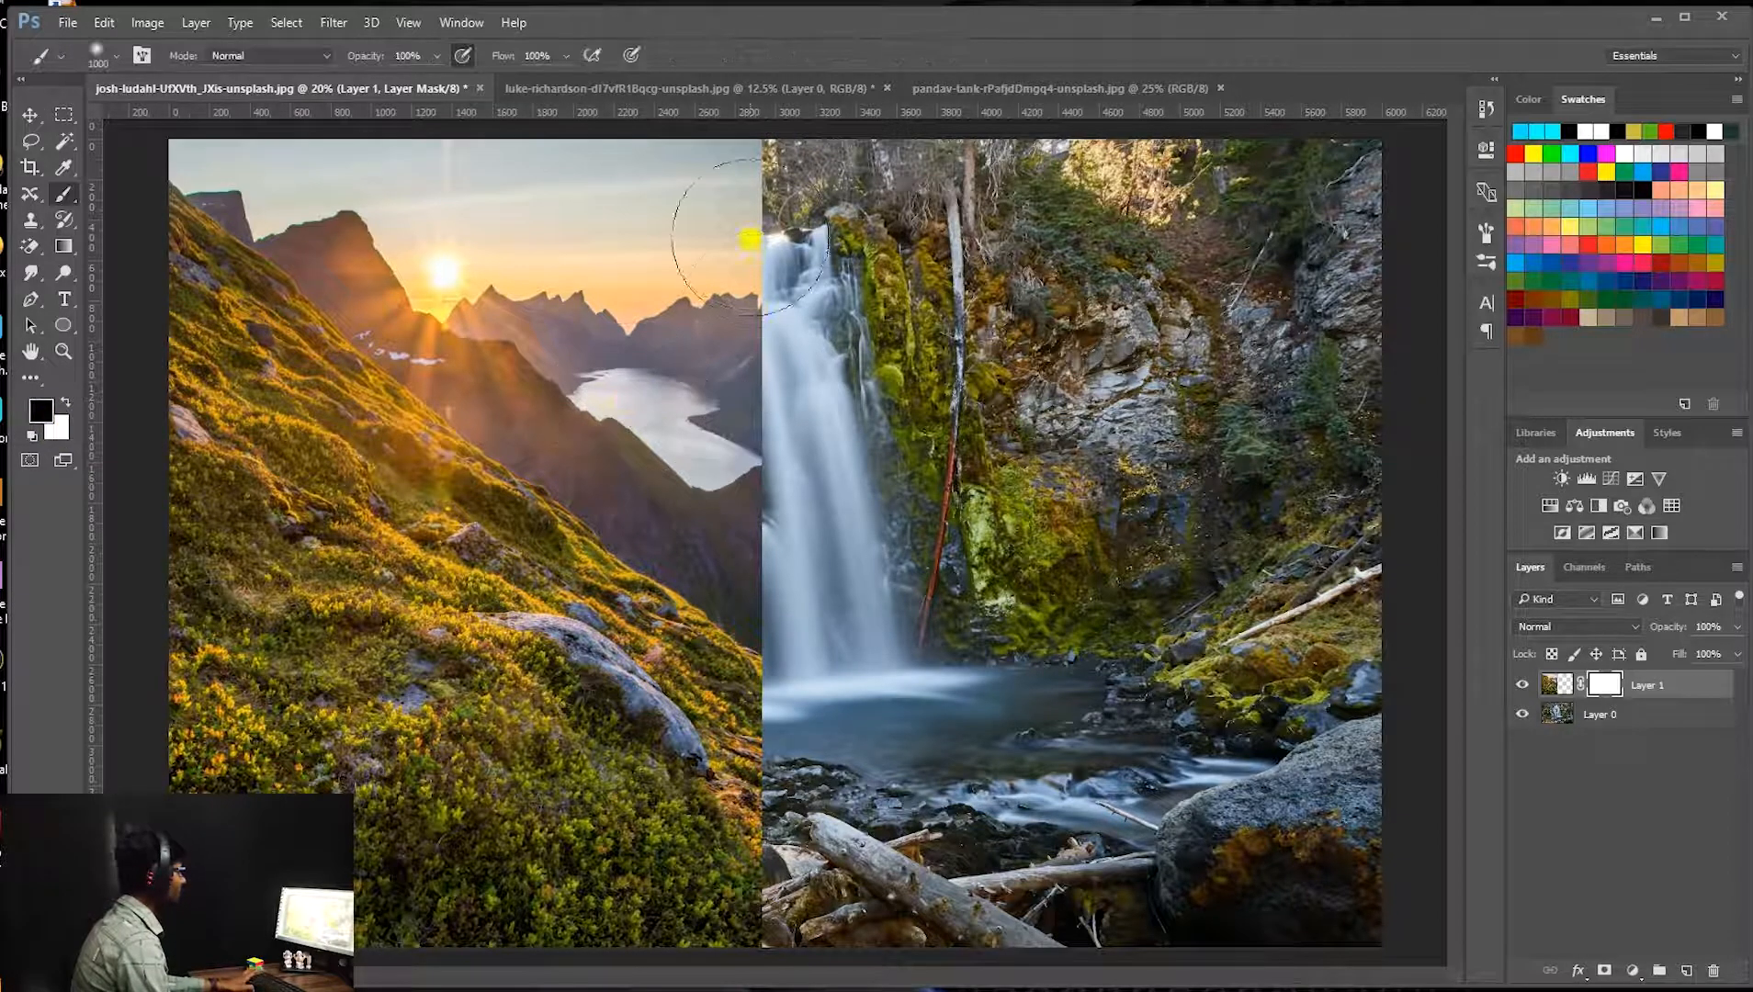
pyautogui.moveTo(742, 206)
pyautogui.mouseDown()
pyautogui.moveTo(741, 473)
pyautogui.moveTo(745, 511)
pyautogui.moveTo(771, 511)
pyautogui.moveTo(727, 690)
pyautogui.moveTo(718, 969)
pyautogui.moveTo(751, 610)
pyautogui.moveTo(675, 245)
pyautogui.moveTo(631, 192)
pyautogui.moveTo(255, 119)
pyautogui.mouseUp()
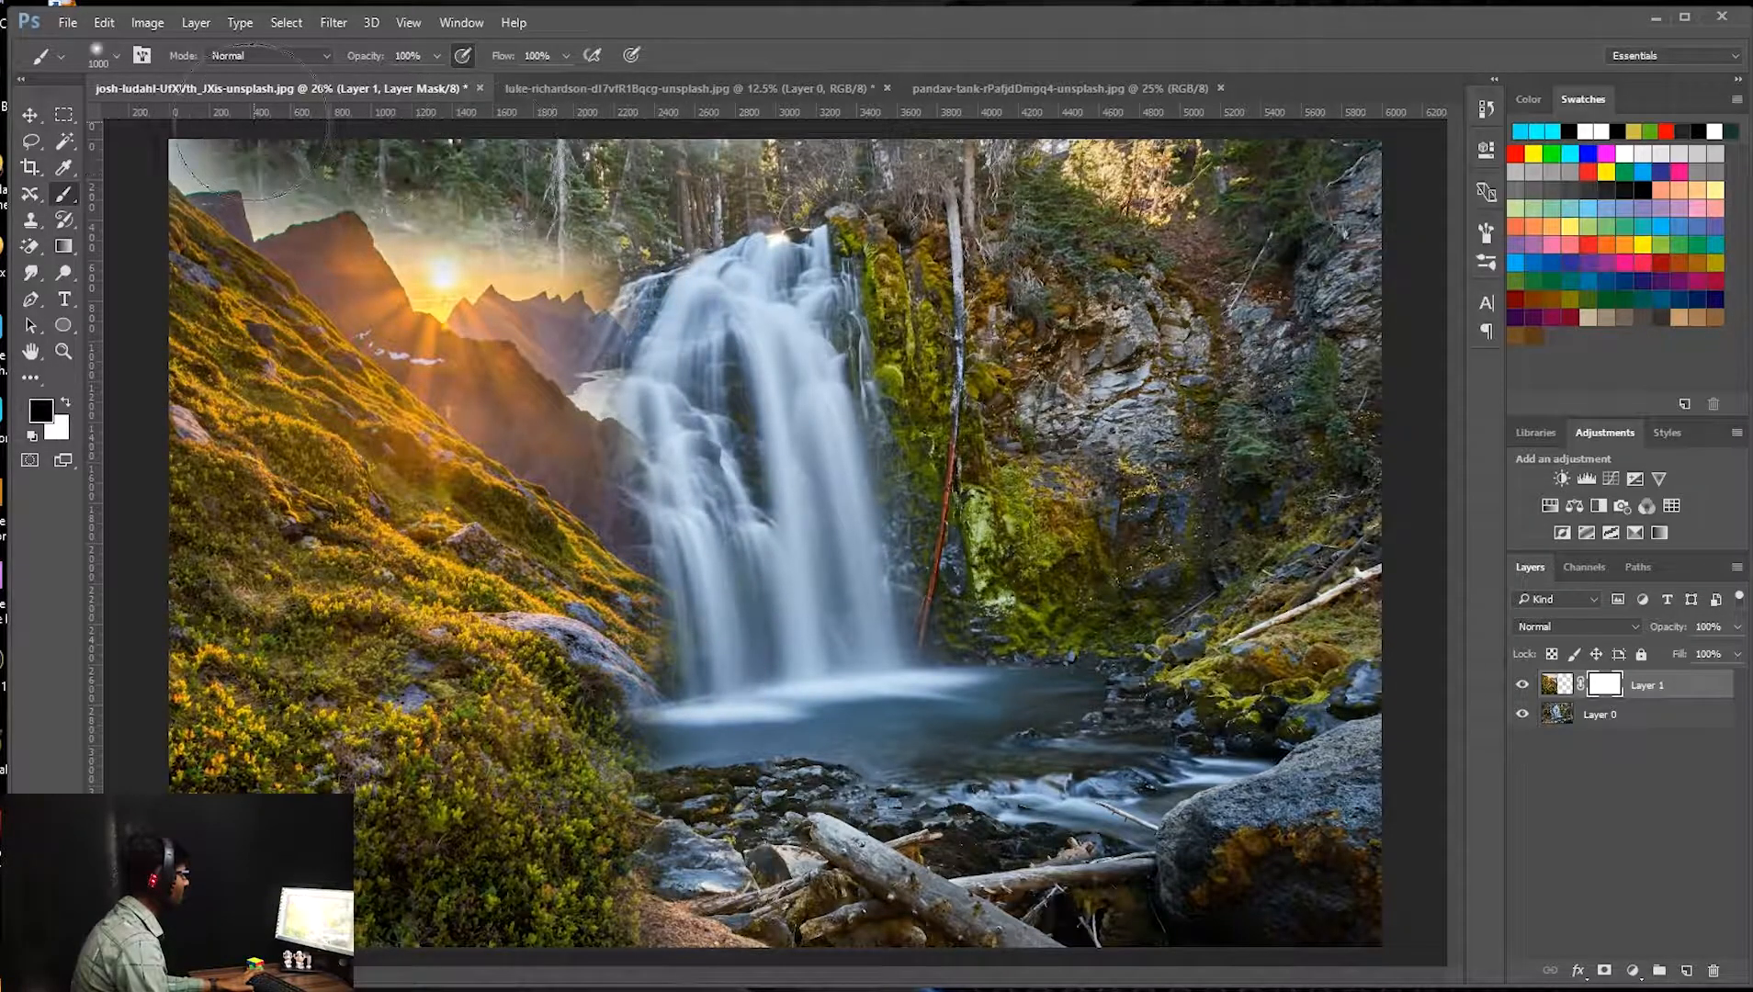
pyautogui.moveTo(239, 184)
pyautogui.mouseDown()
pyautogui.moveTo(425, 256)
pyautogui.moveTo(637, 465)
pyautogui.moveTo(723, 624)
pyautogui.moveTo(733, 807)
pyautogui.mouseUp()
pyautogui.moveTo(715, 563)
pyautogui.mouseDown()
pyautogui.moveTo(395, 294)
pyautogui.moveTo(193, 156)
pyautogui.moveTo(368, 340)
pyautogui.moveTo(649, 546)
pyautogui.moveTo(978, 625)
pyautogui.moveTo(751, 711)
pyautogui.moveTo(726, 753)
pyautogui.mouseUp()
pyautogui.moveTo(669, 605)
pyautogui.mouseDown()
pyautogui.moveTo(588, 424)
pyautogui.moveTo(533, 356)
pyautogui.moveTo(315, 230)
pyautogui.mouseUp()
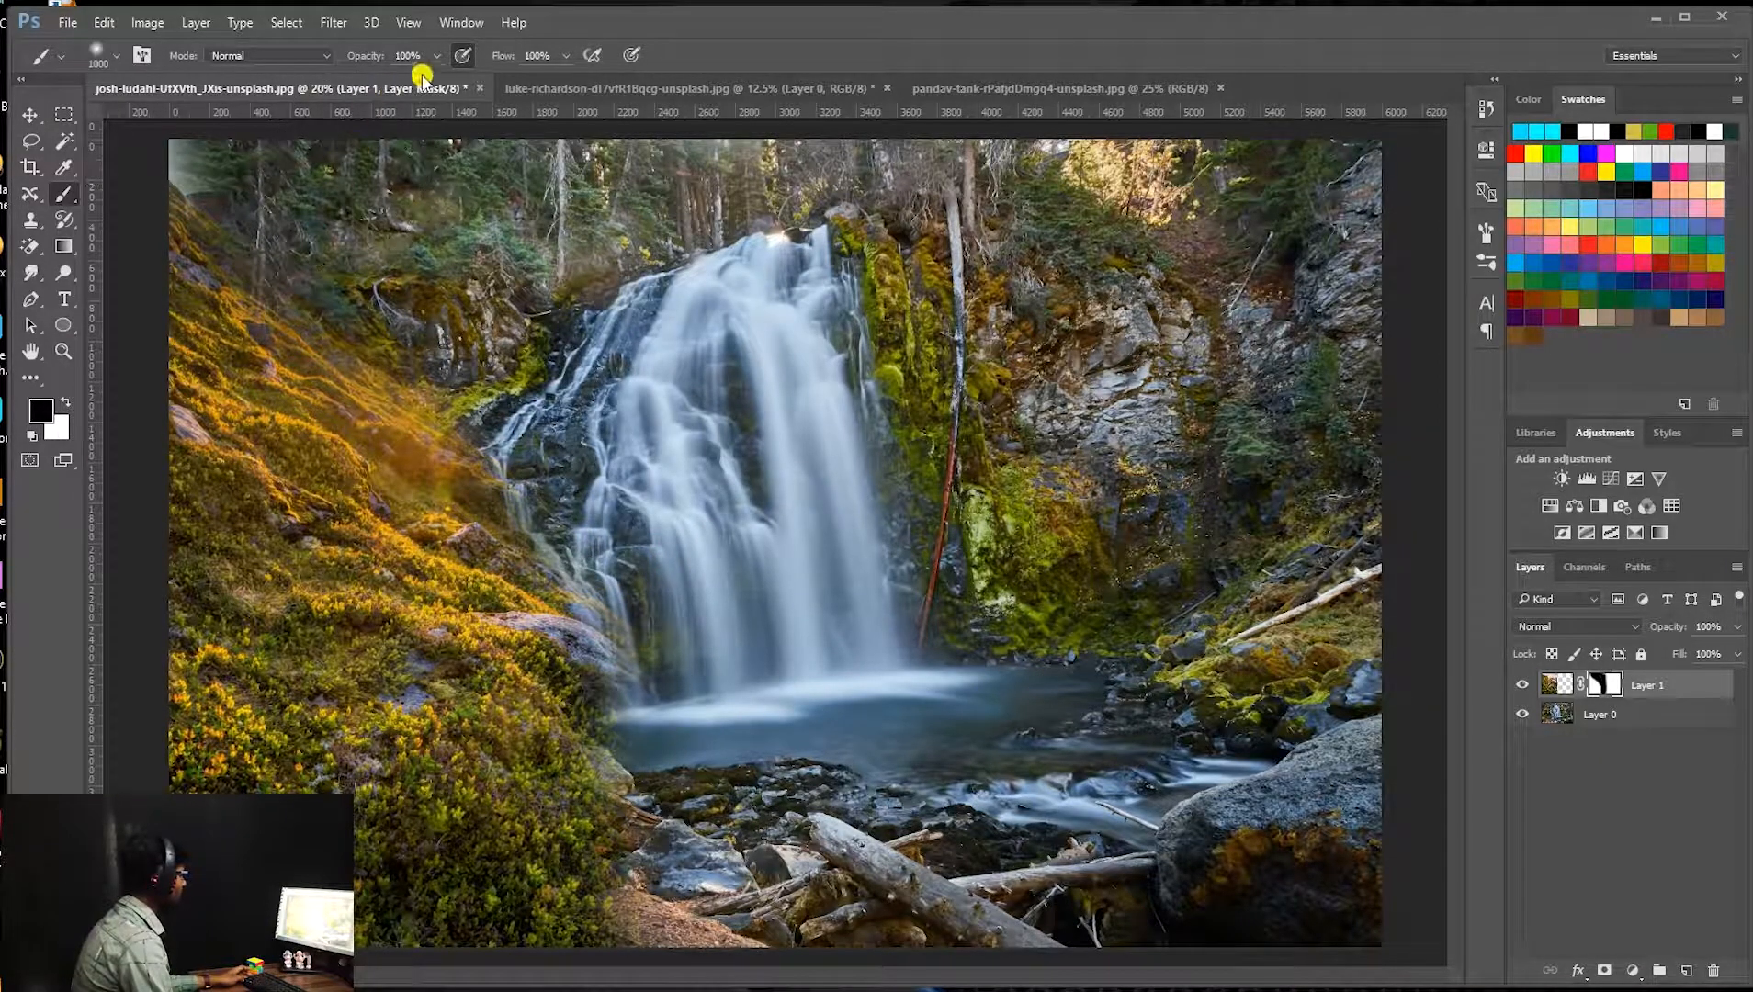
# Lower the brush opacity to 35% and flow to 38%, and softly blend the hillside's edge on the mask.
pyautogui.click(442, 56)
pyautogui.click(375, 81)
pyautogui.click(566, 56)
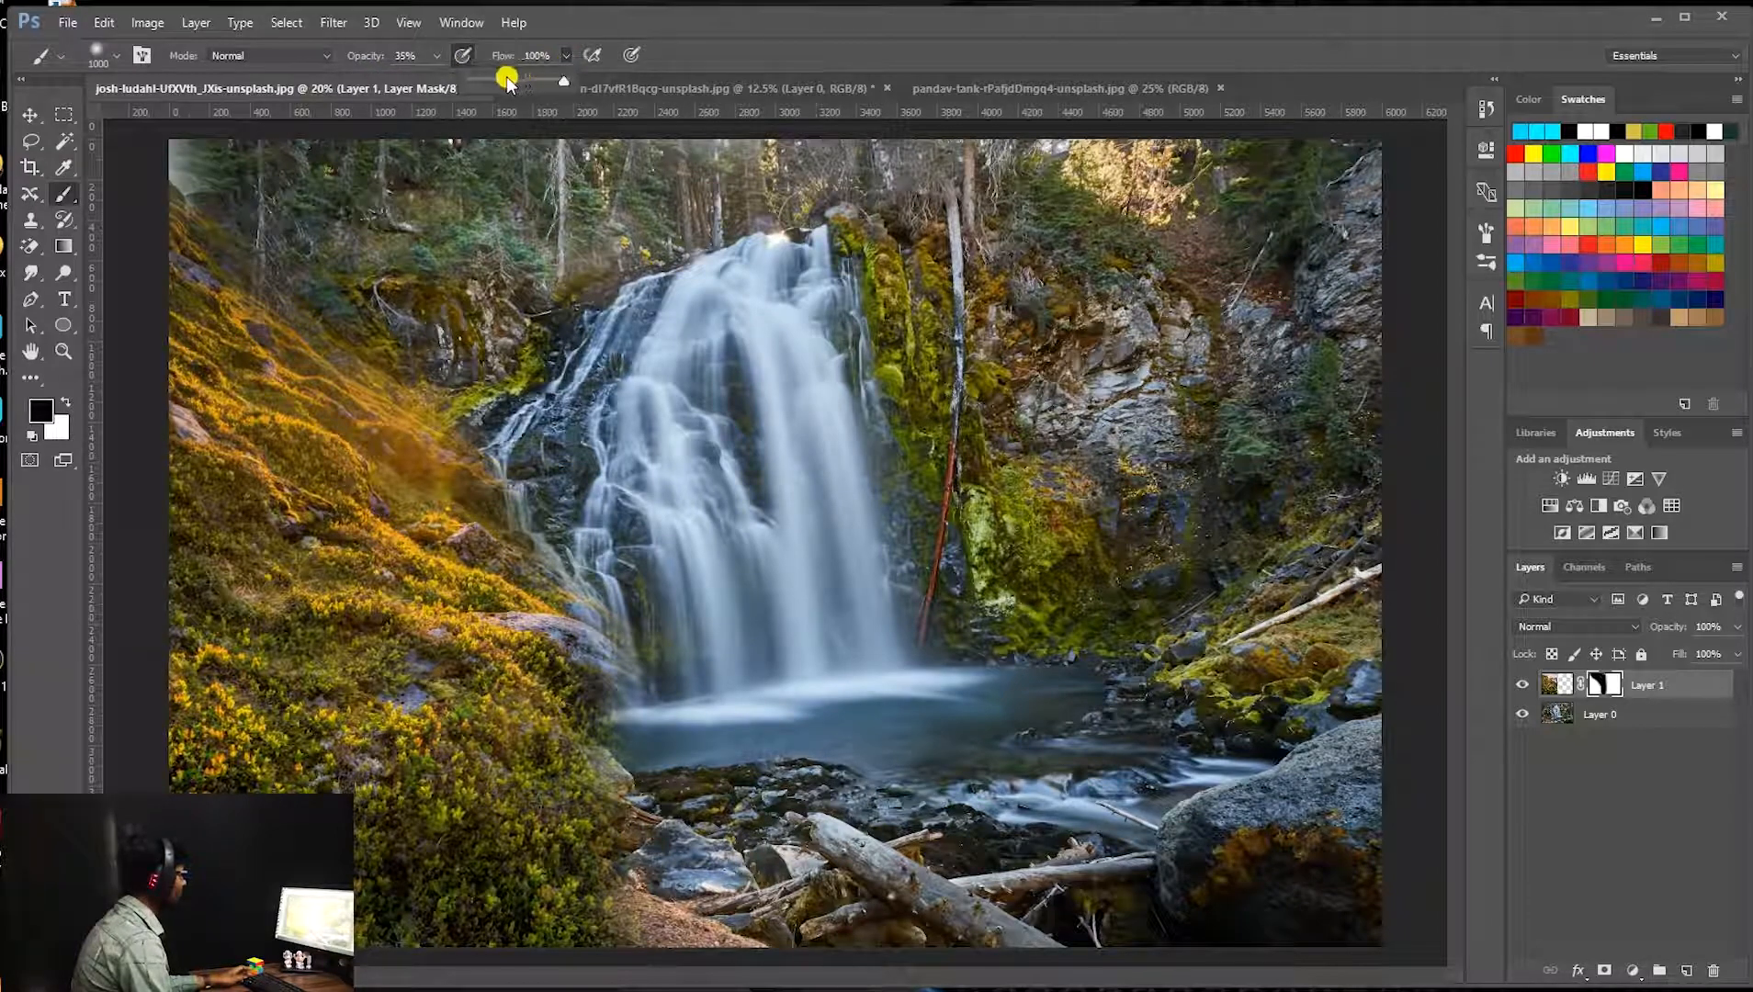
pyautogui.click(485, 255)
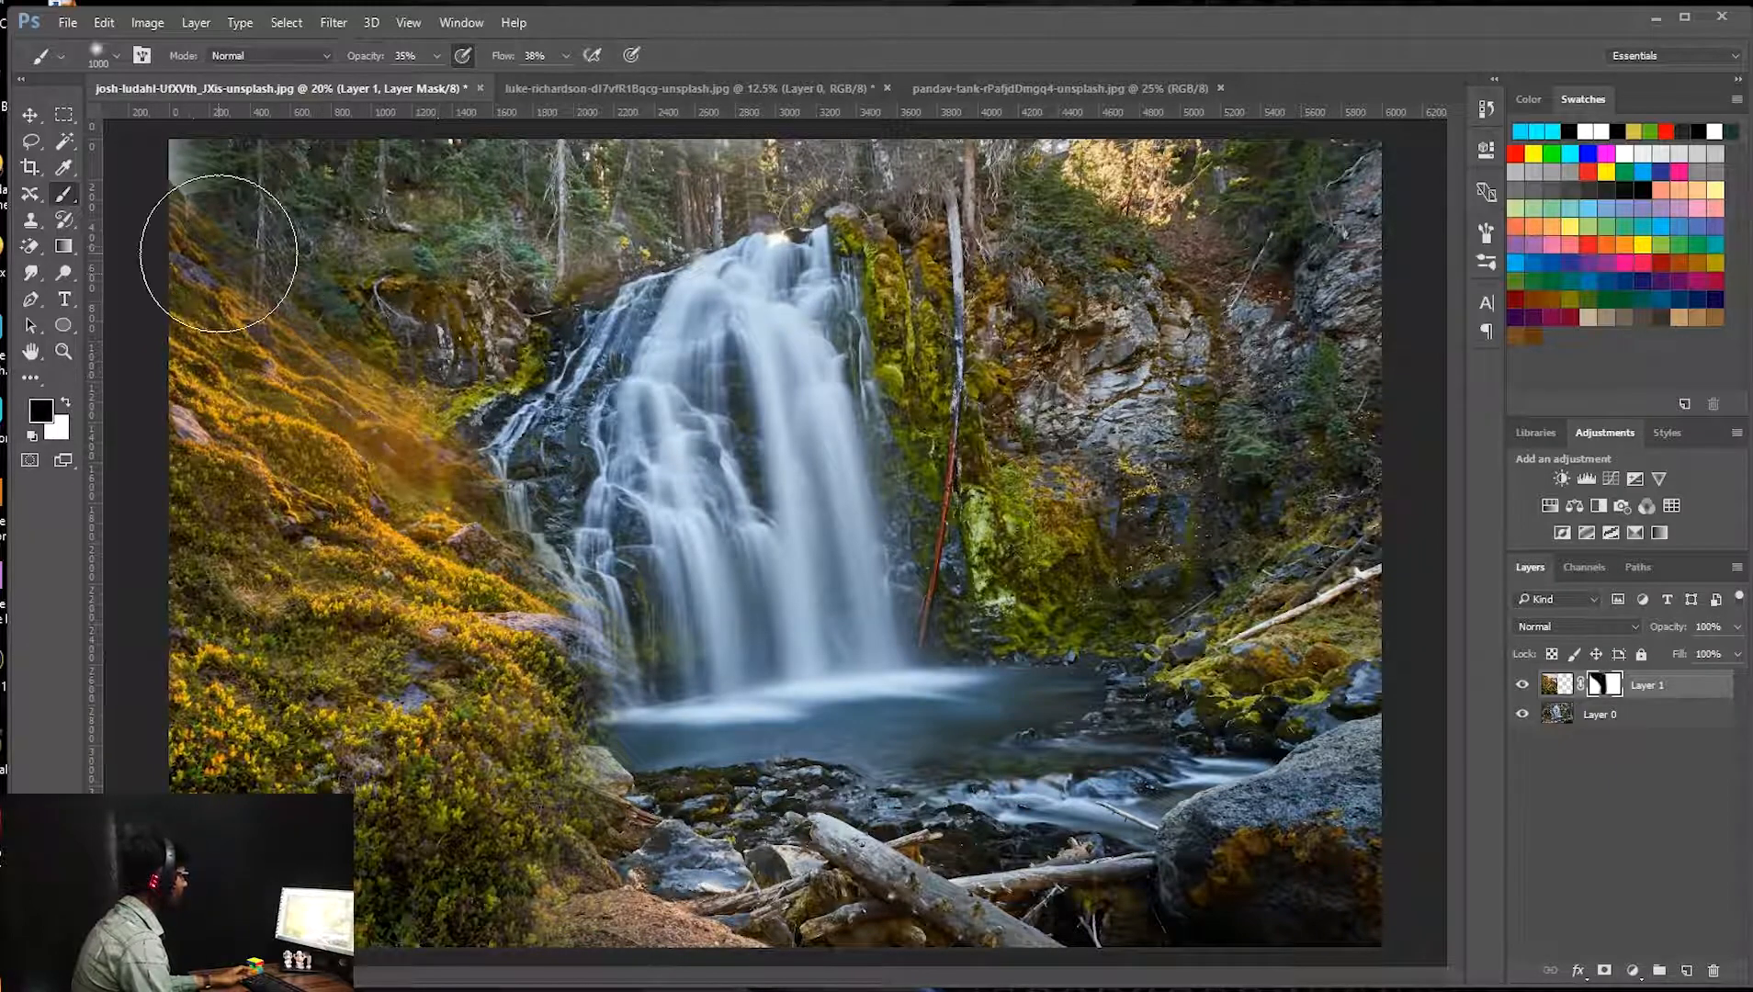
pyautogui.click(693, 646)
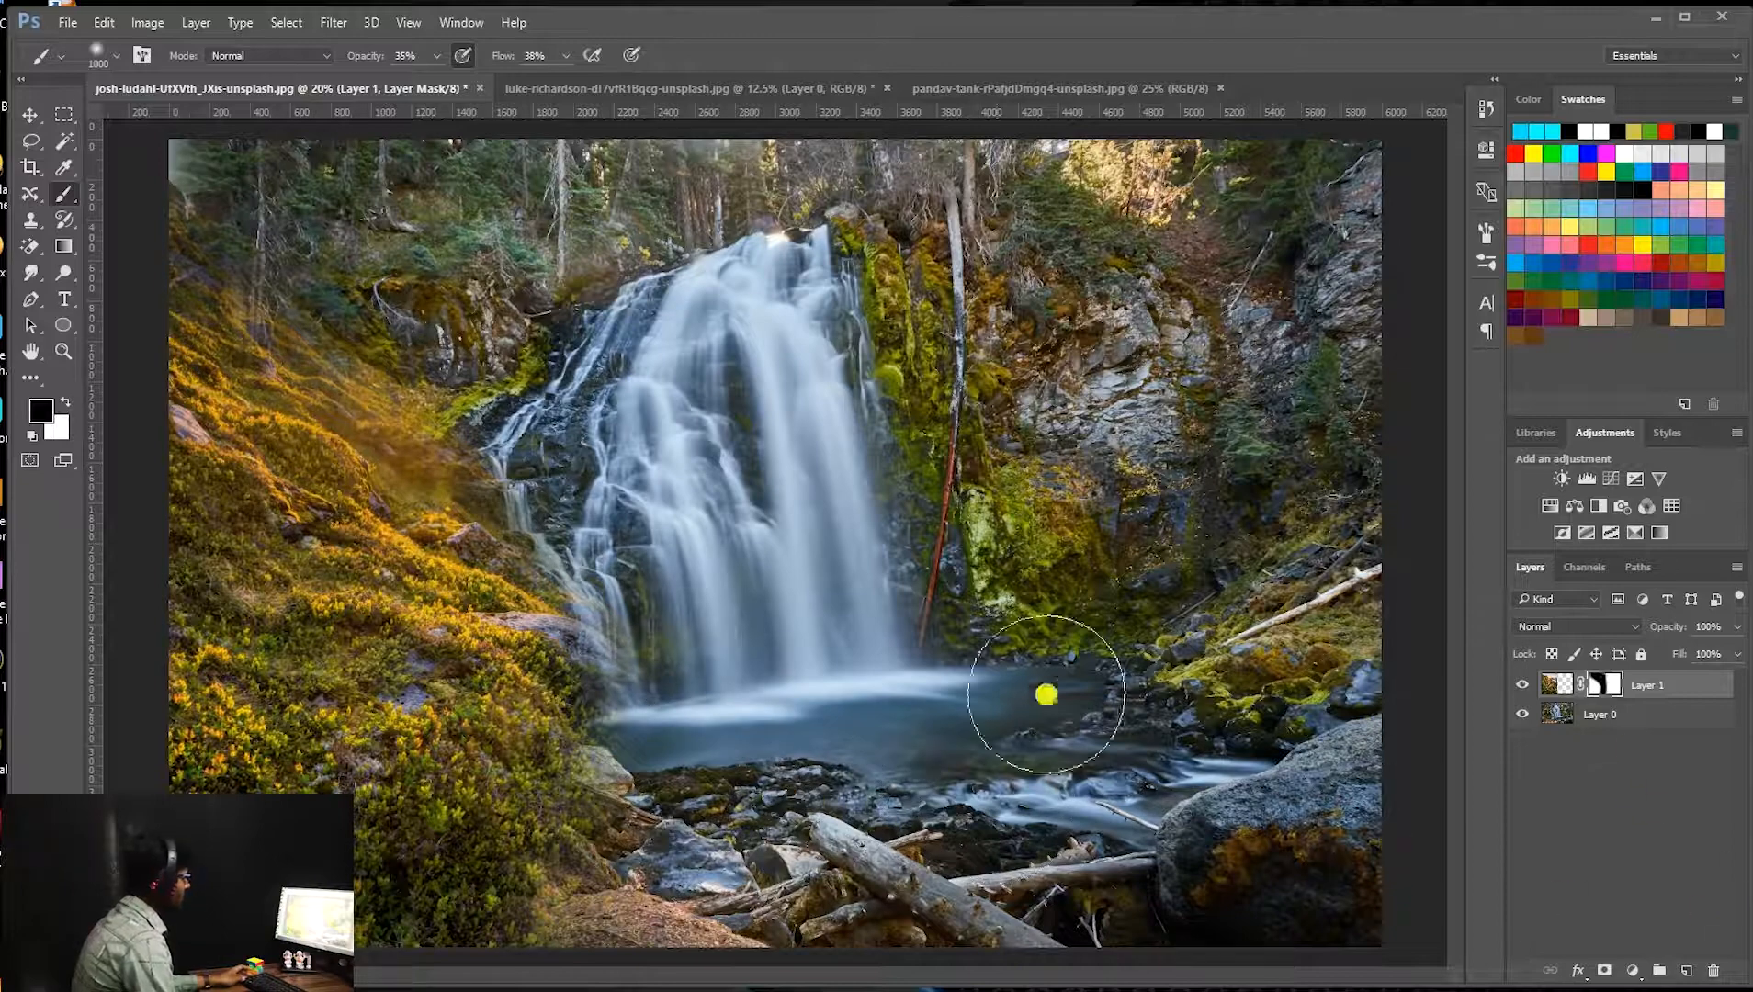
# Delete the layer mask from Layer 1.
pyautogui.click(1523, 685)
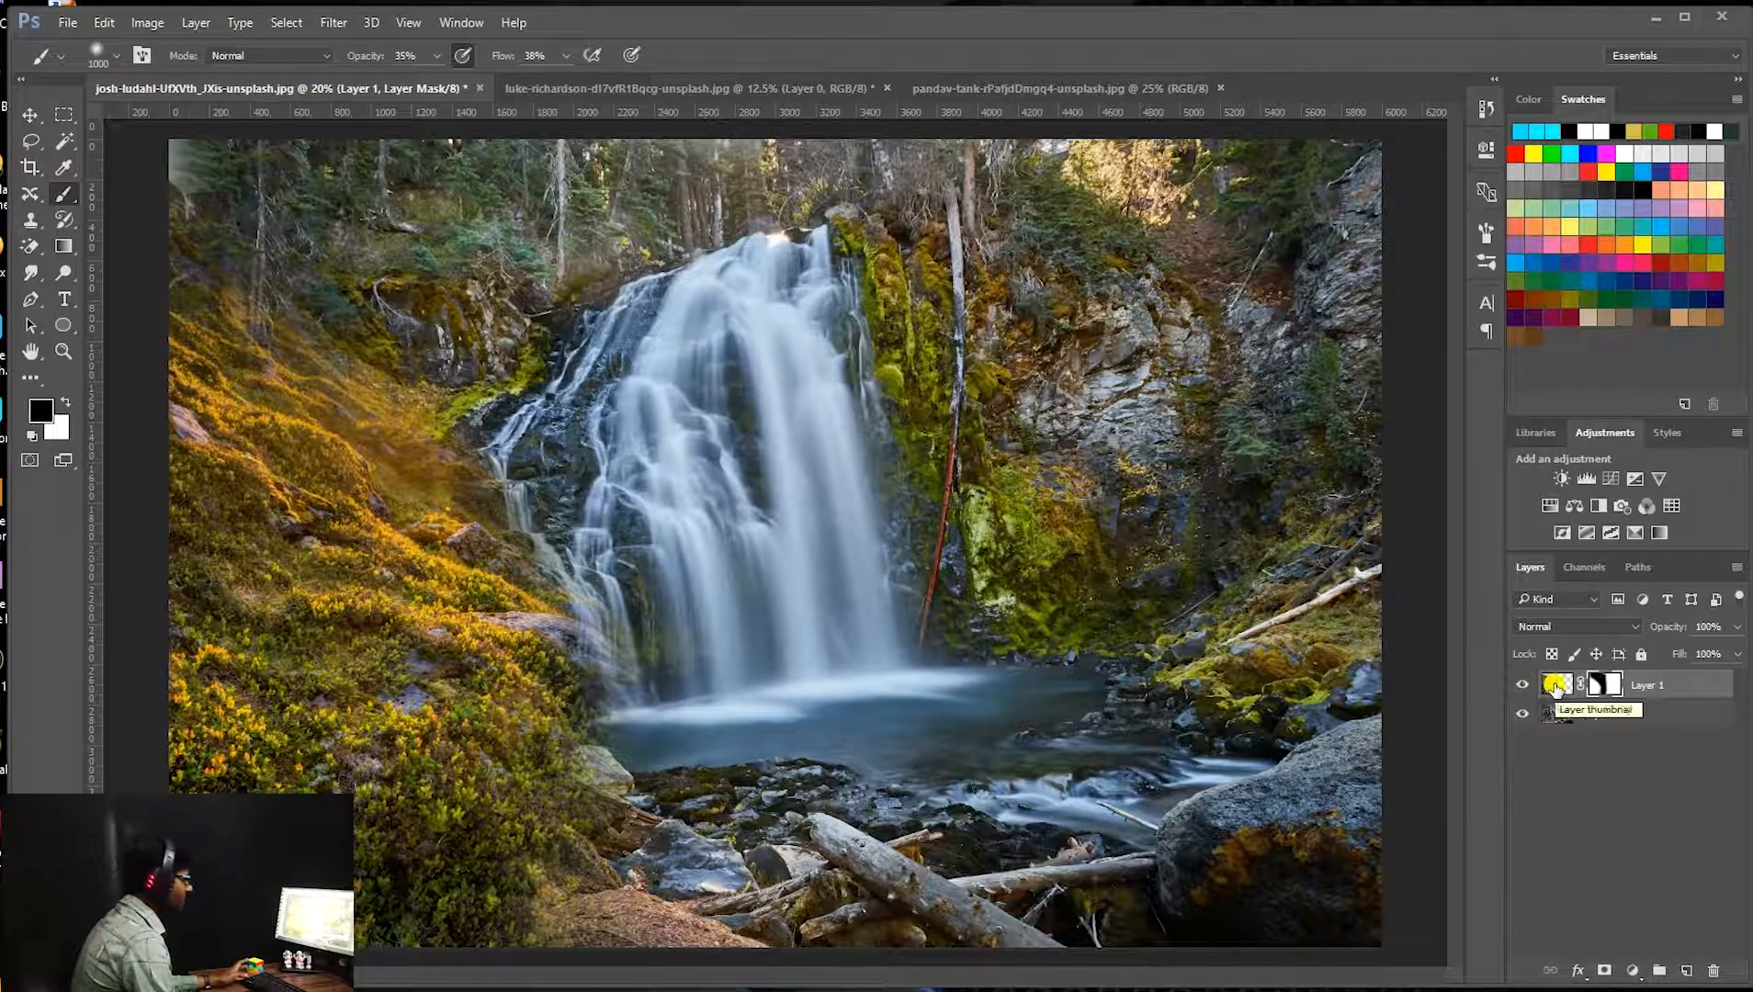
pyautogui.click(1555, 685)
pyautogui.press('x')
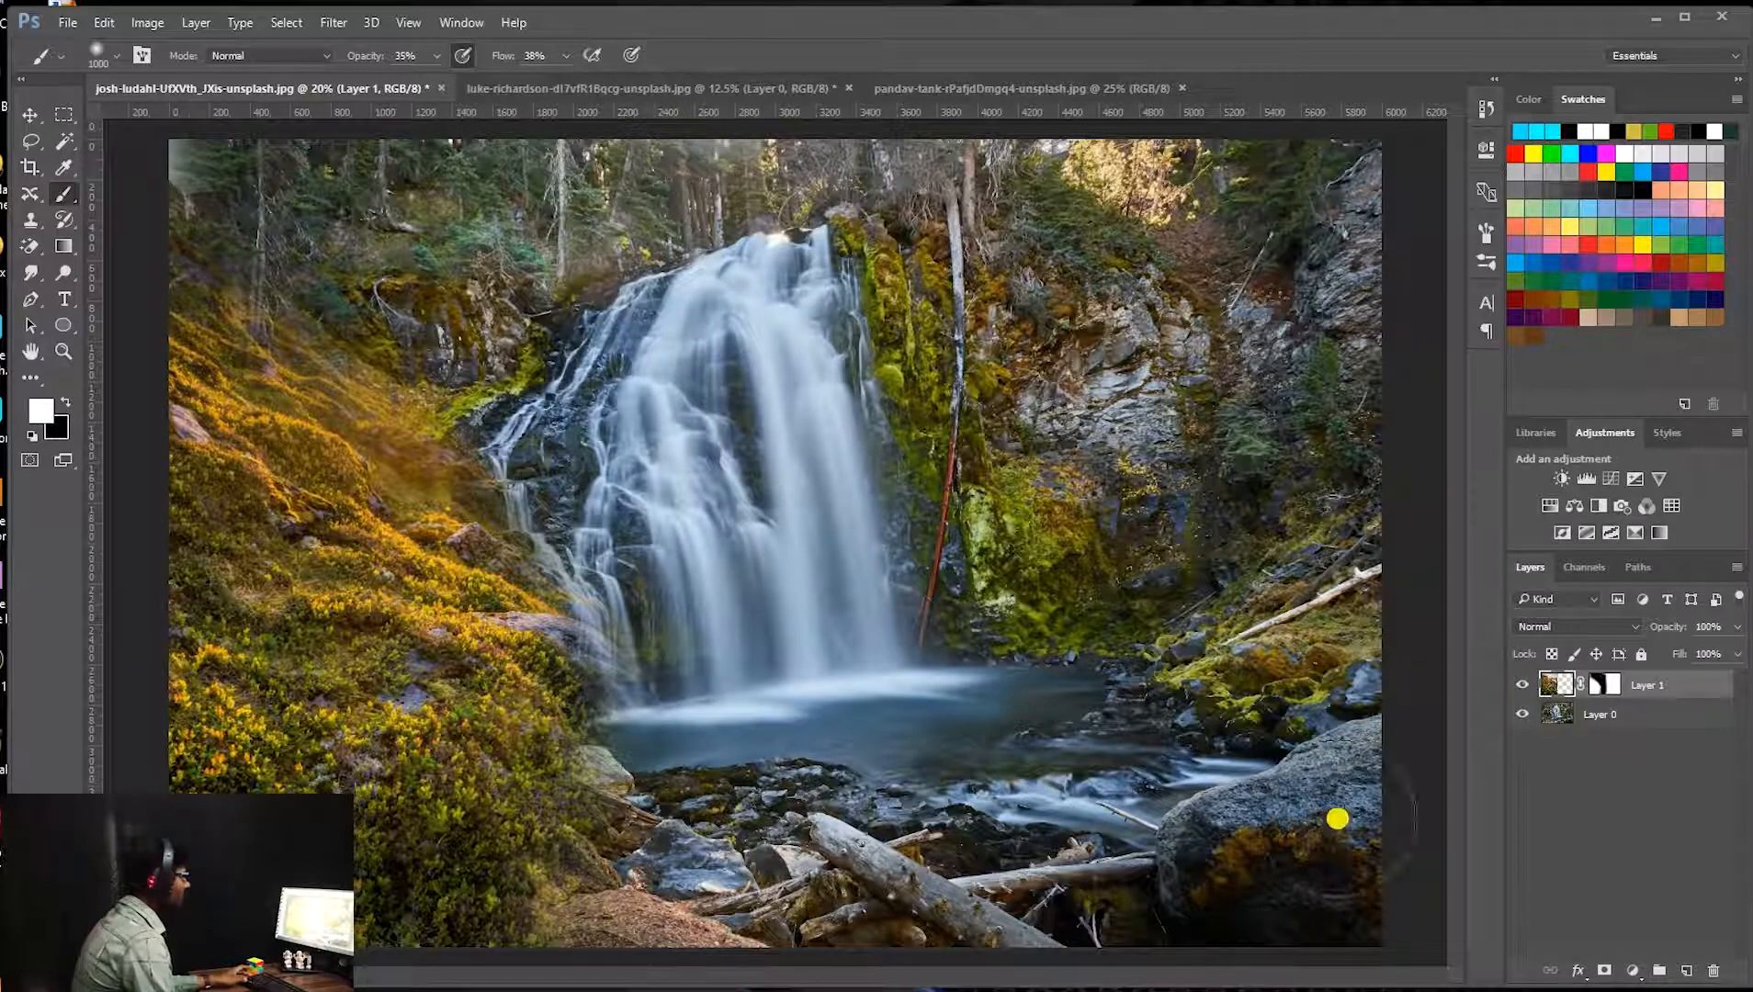
pyautogui.click(1601, 696)
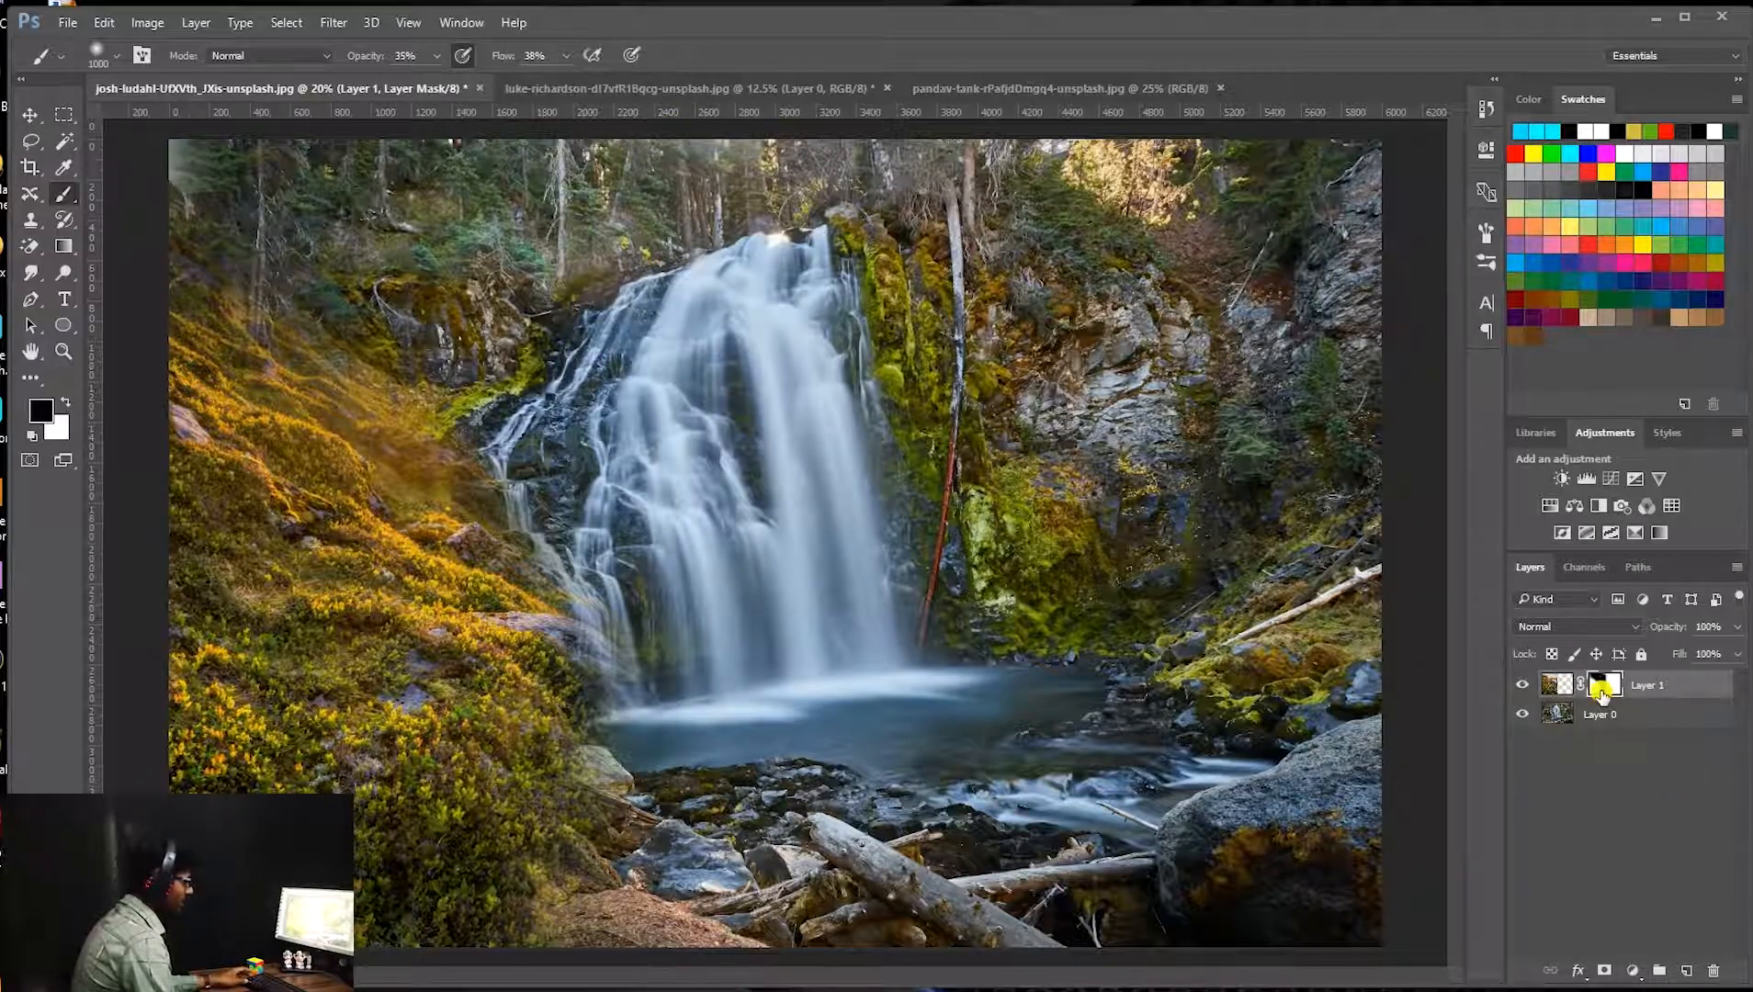
pyautogui.rightClick(1601, 695)
pyautogui.click(1653, 733)
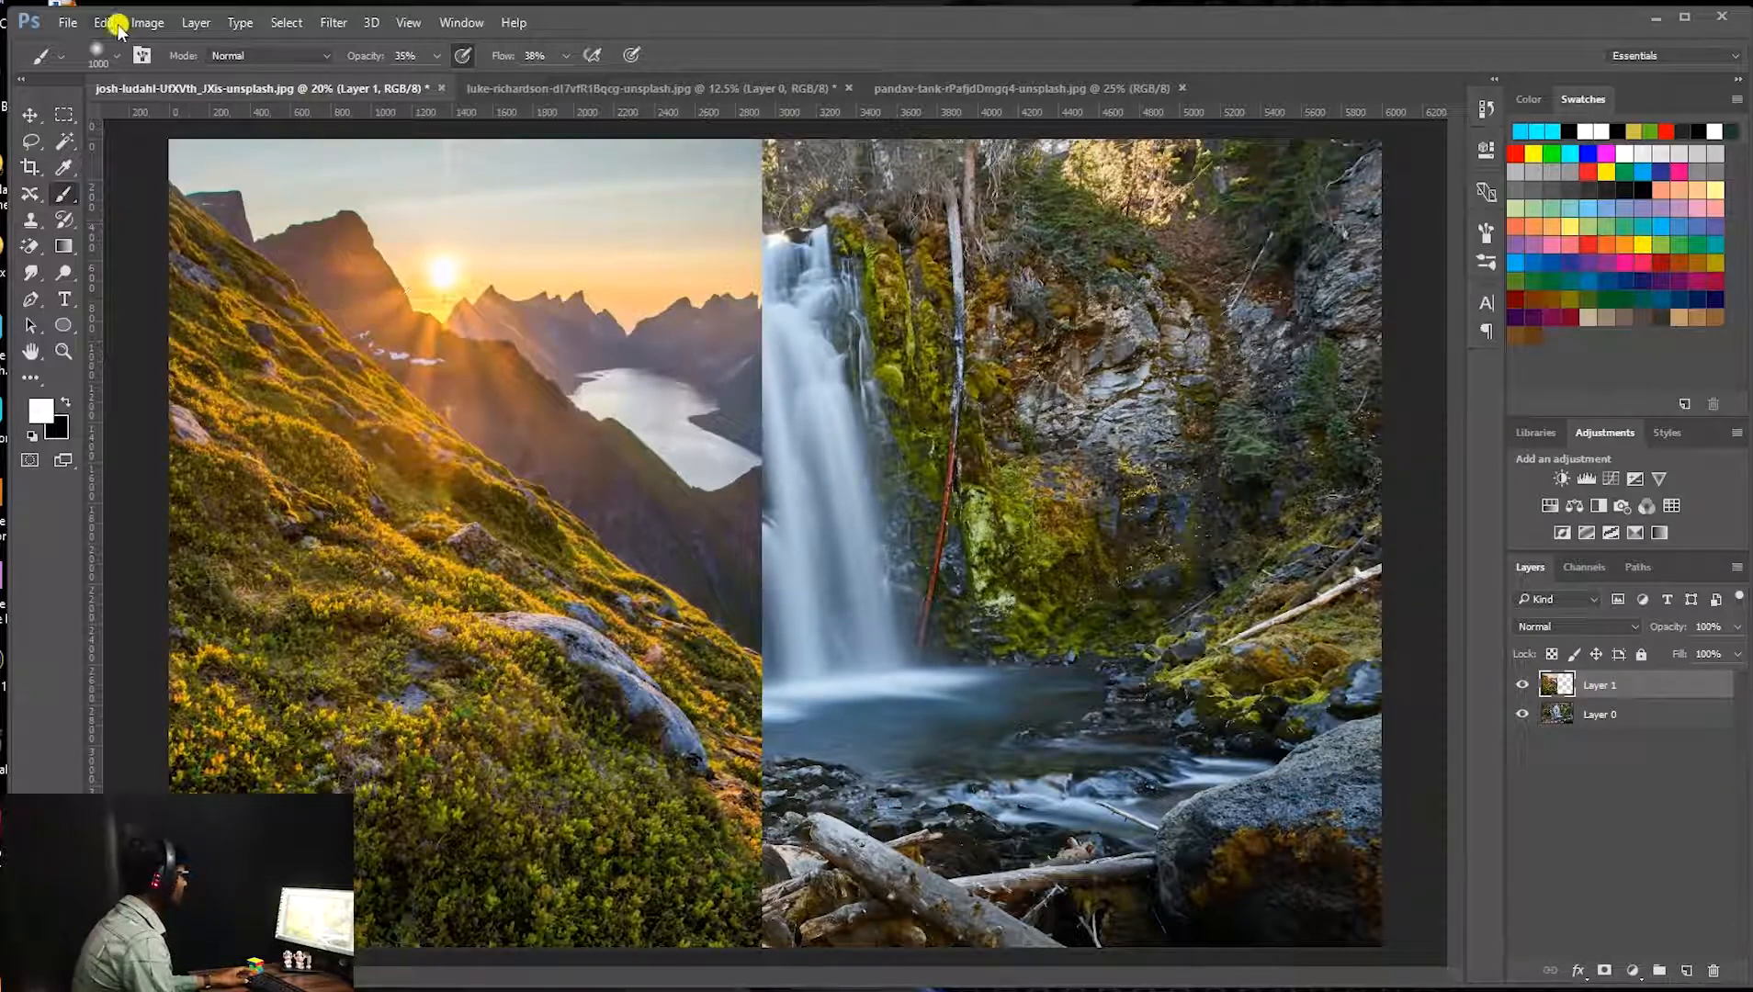
# Apply a Reveal All vector mask to the sunset layer.
pyautogui.click(197, 25)
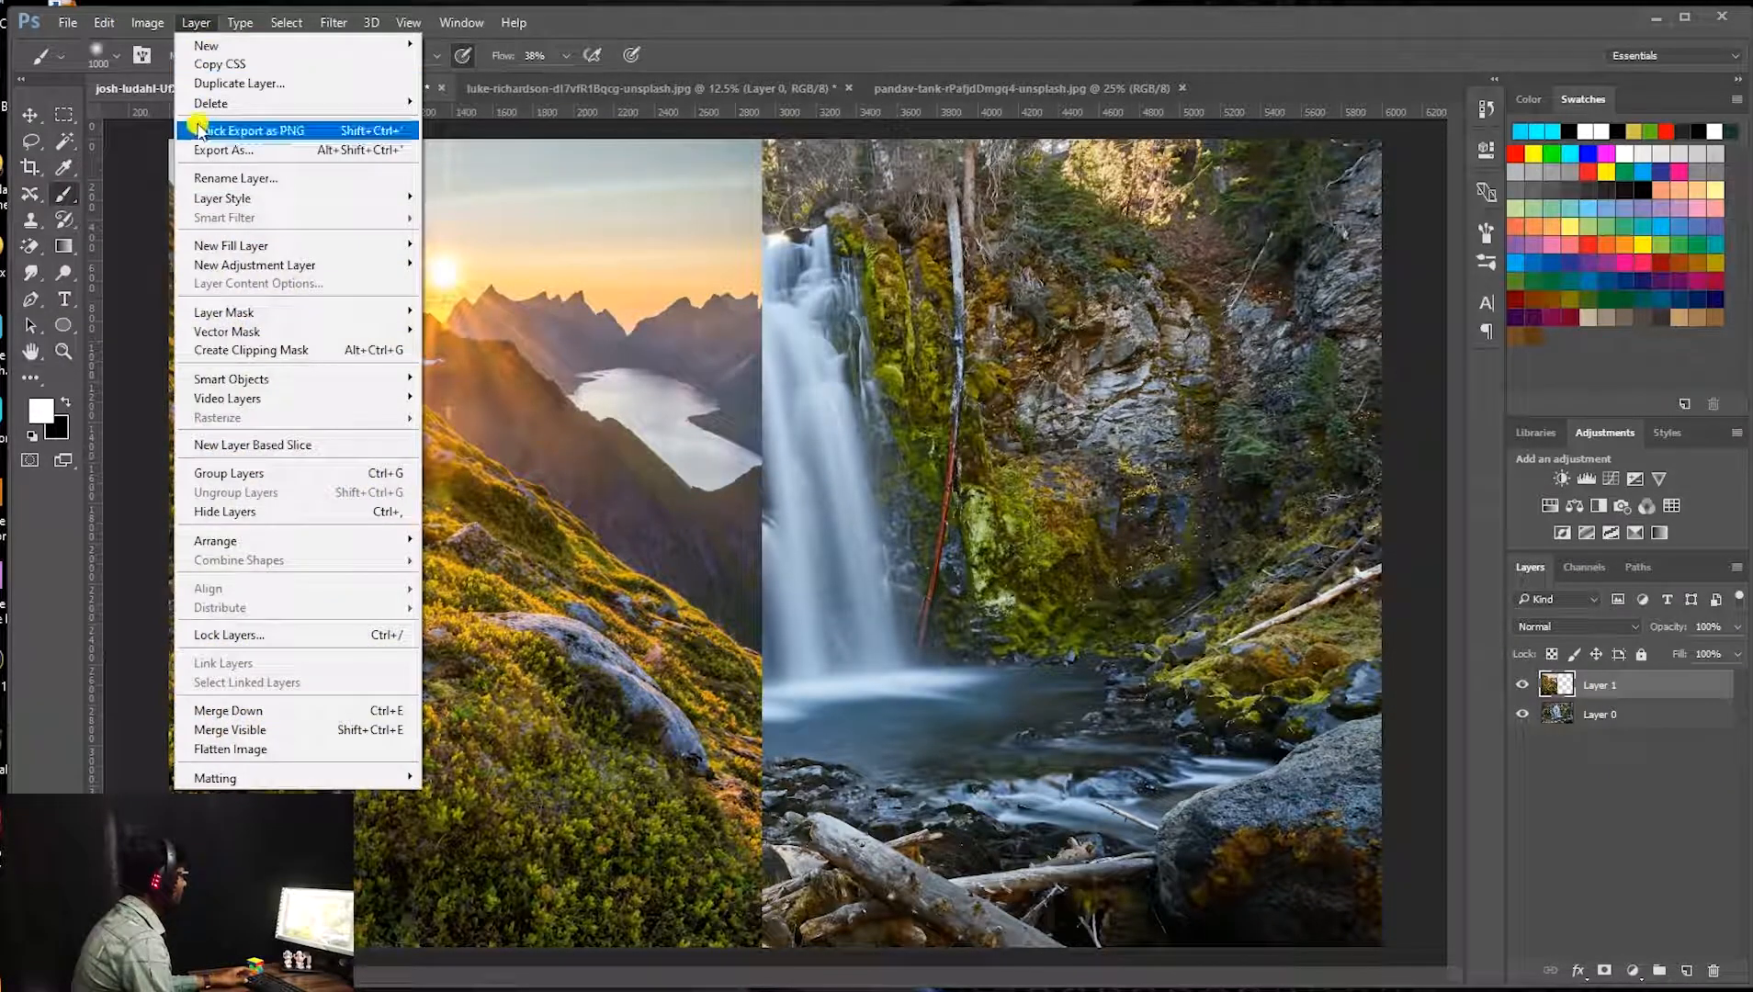
pyautogui.moveTo(227, 335)
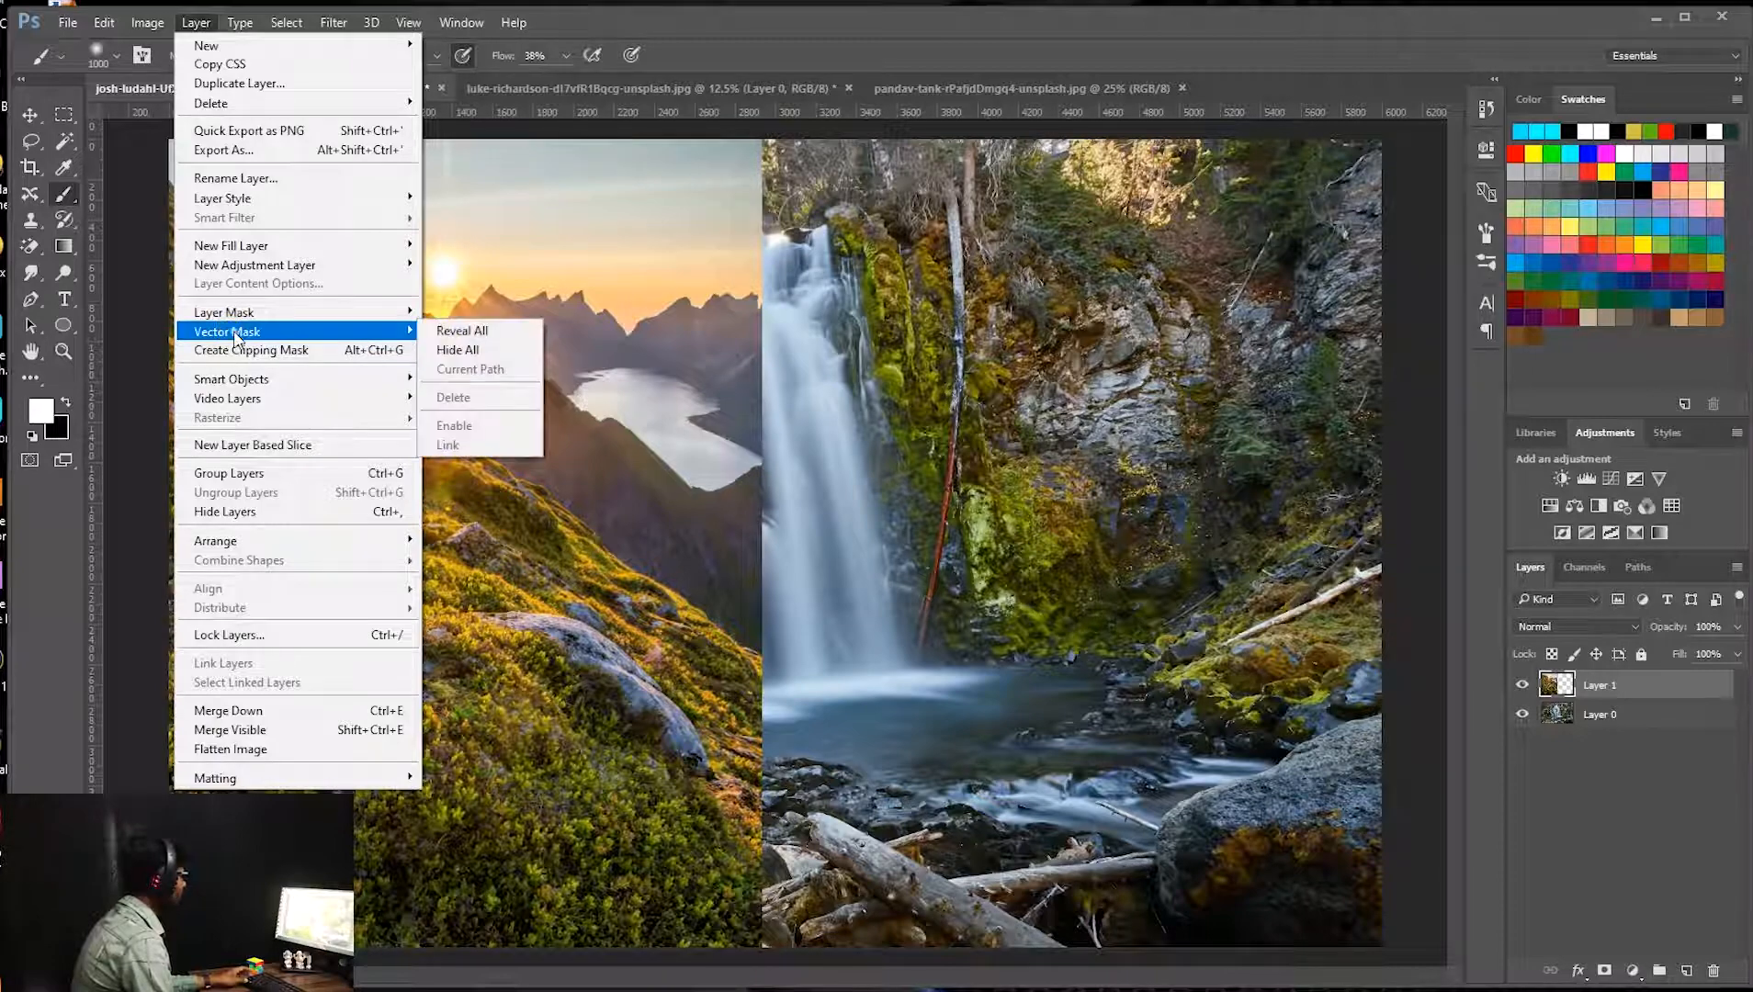
pyautogui.click(472, 332)
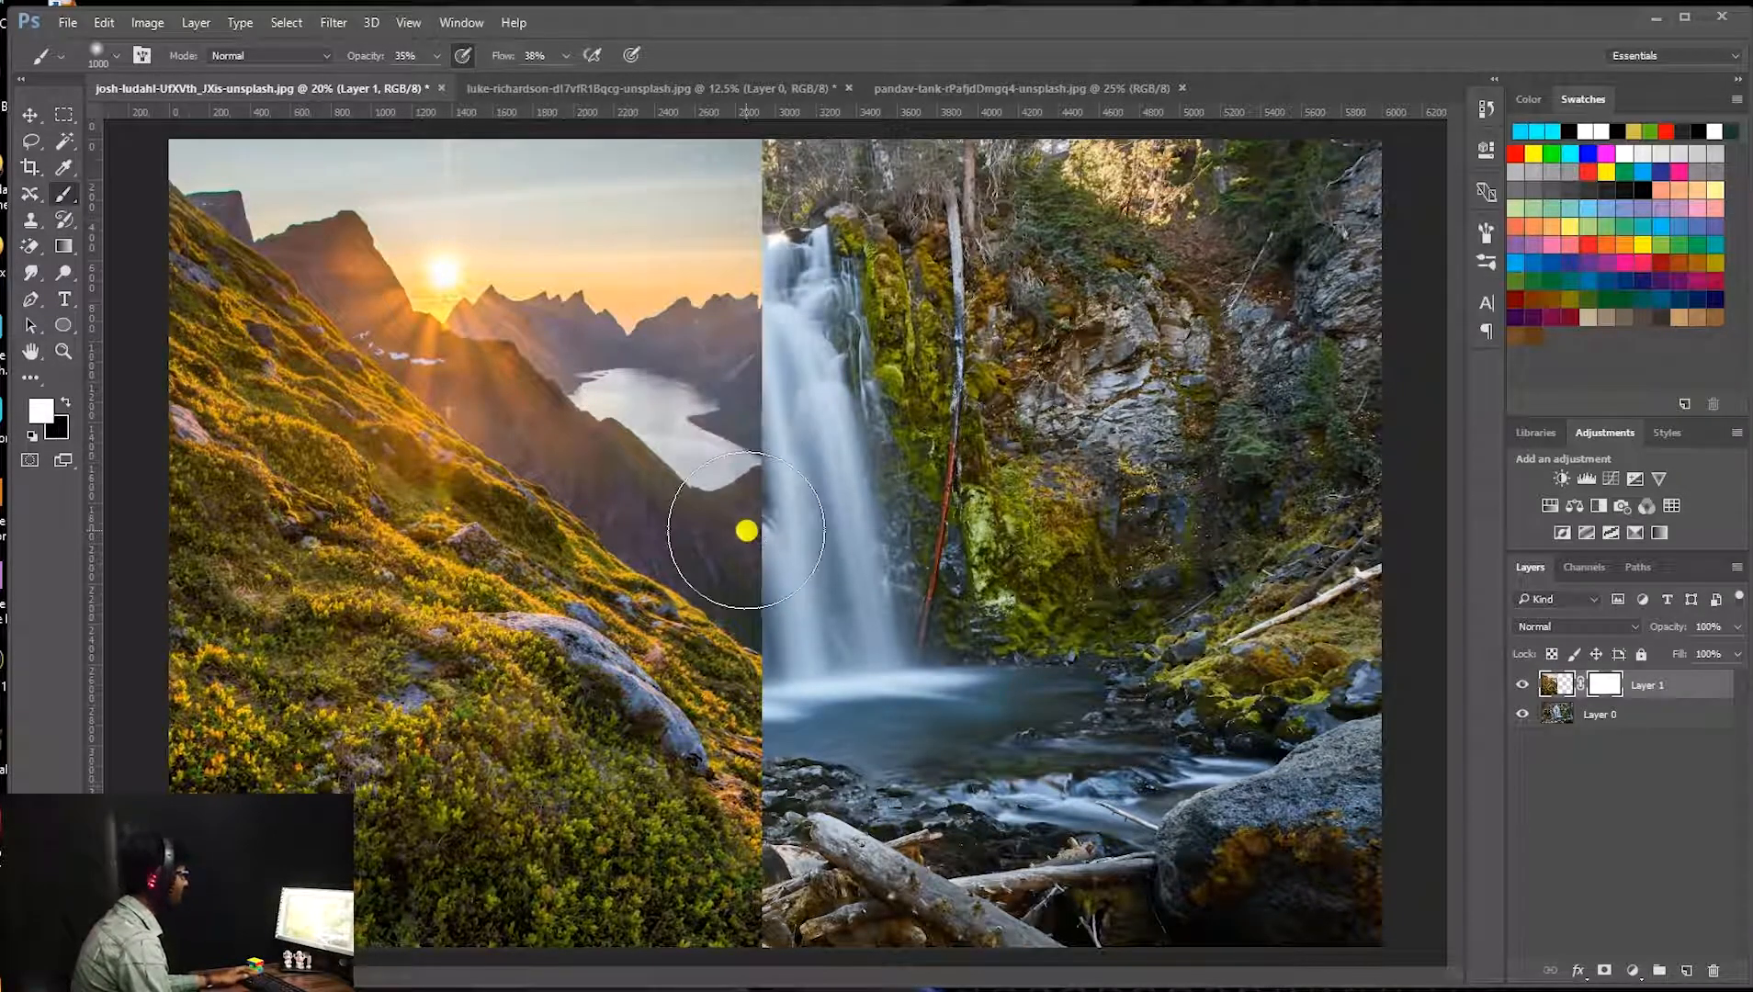
# Set the brush opacity and flow to 100% and paint white down the seam between the two photos.
pyautogui.click(440, 57)
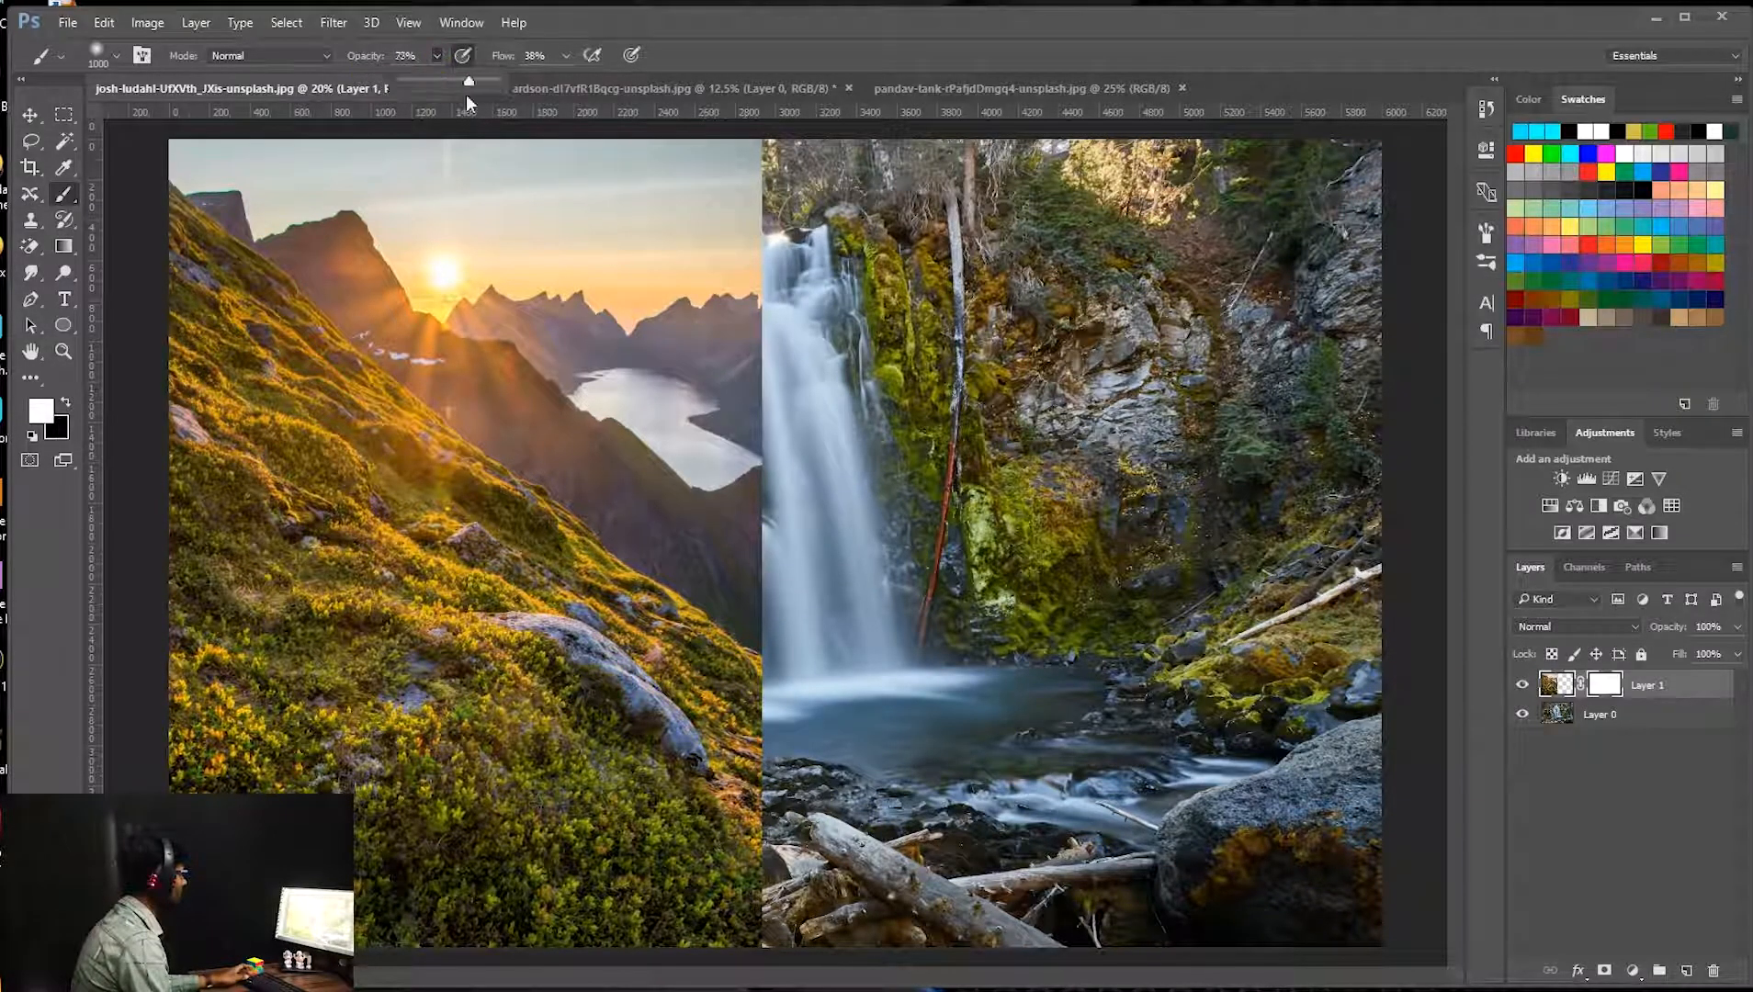
pyautogui.click(569, 57)
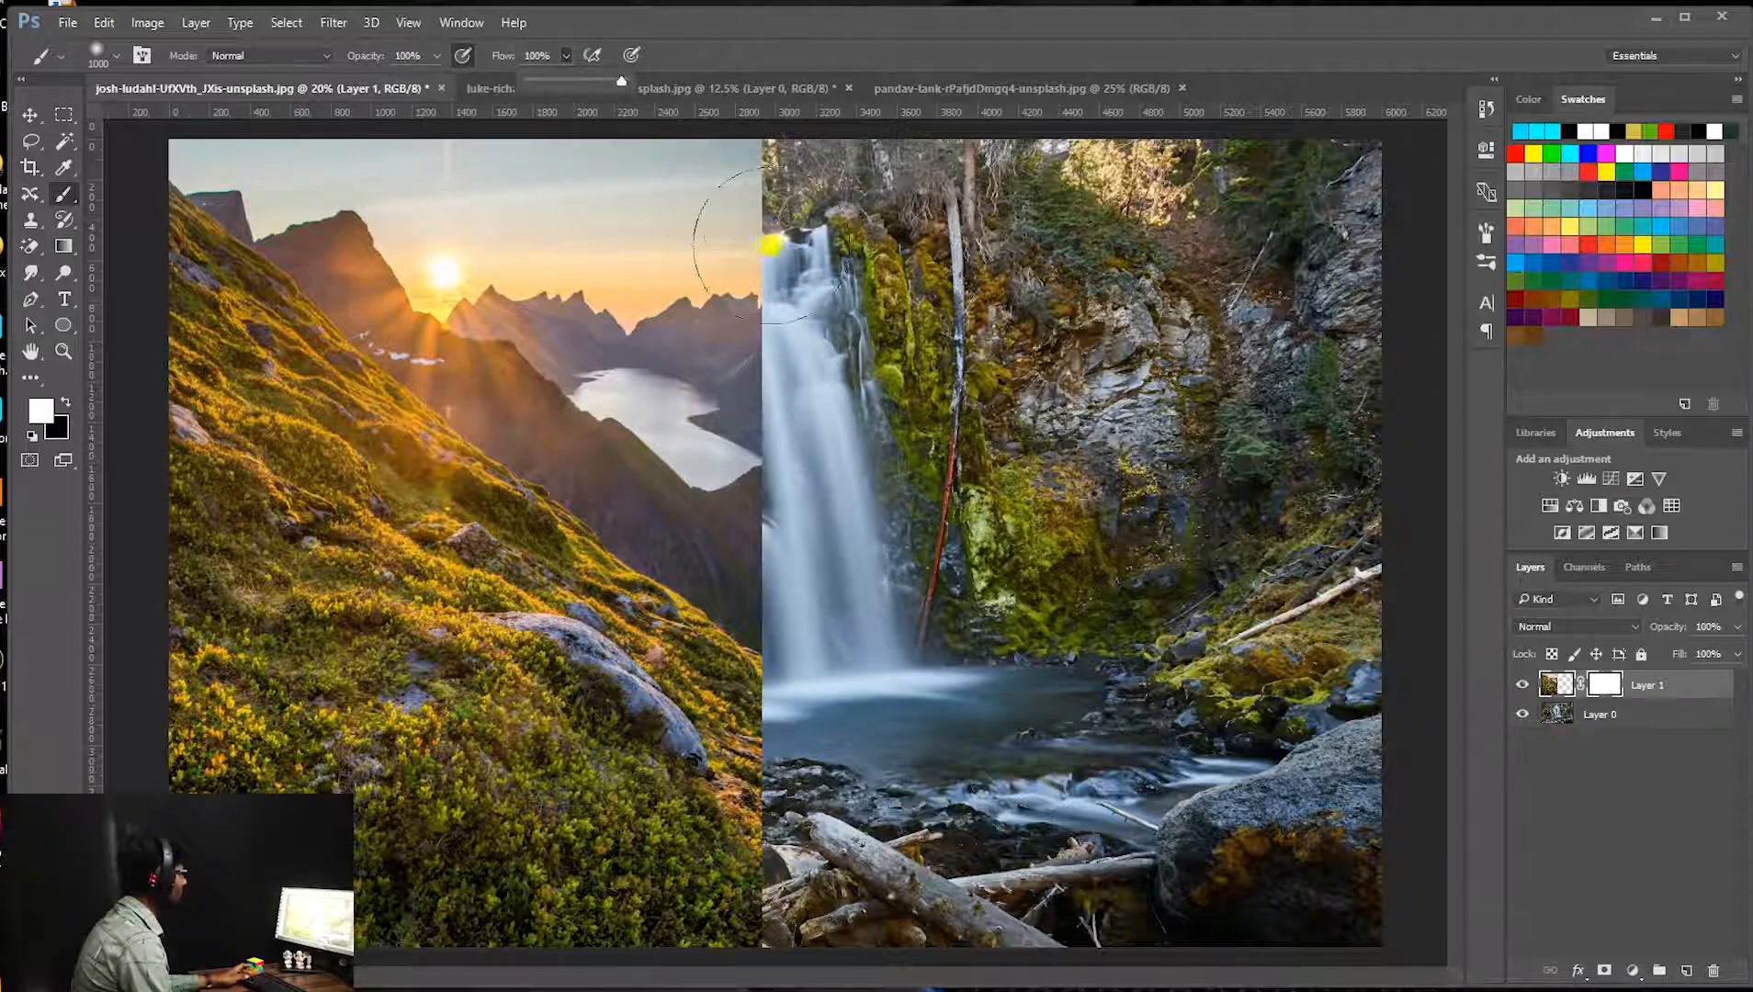
pyautogui.moveTo(749, 161)
pyautogui.mouseDown()
pyautogui.moveTo(773, 614)
pyautogui.moveTo(727, 209)
pyautogui.moveTo(778, 628)
pyautogui.moveTo(776, 907)
pyautogui.mouseUp()
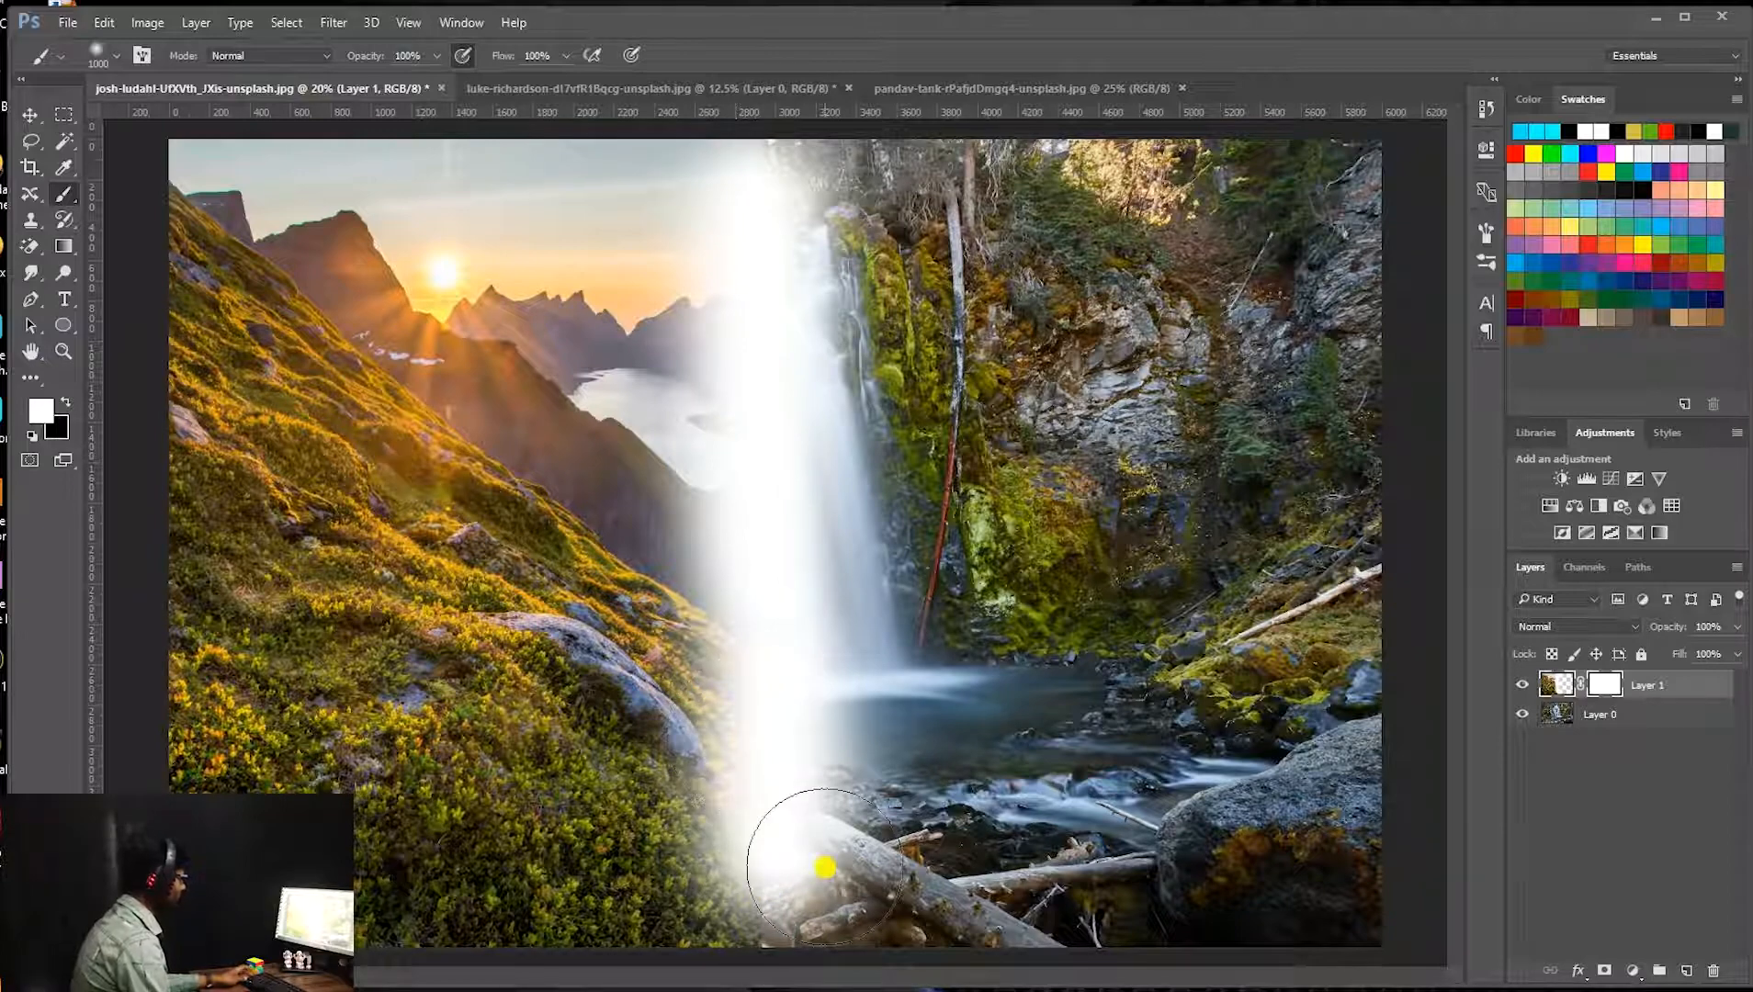
# Undo the white brush strokes and the vector mask on Layer 1.
pyautogui.hotkey('ctrl', 'z')
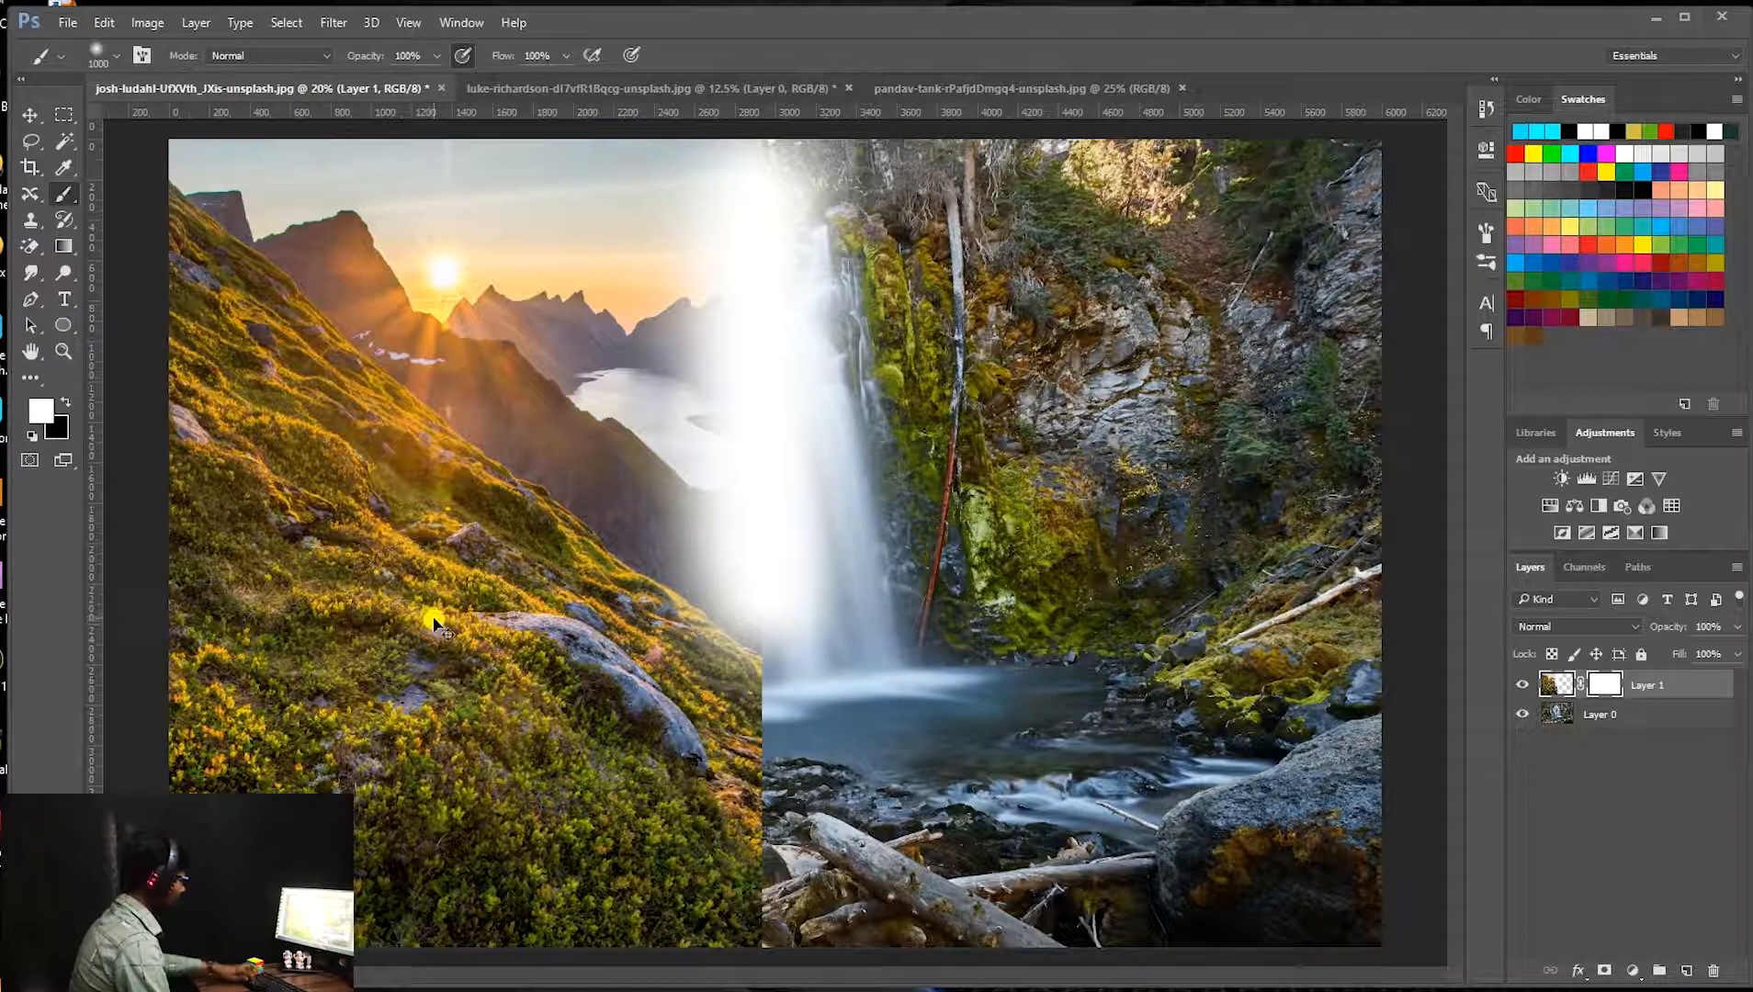
pyautogui.hotkey('ctrl', 'alt', 'z')
pyautogui.hotkey('ctrl', 'alt', 'z')
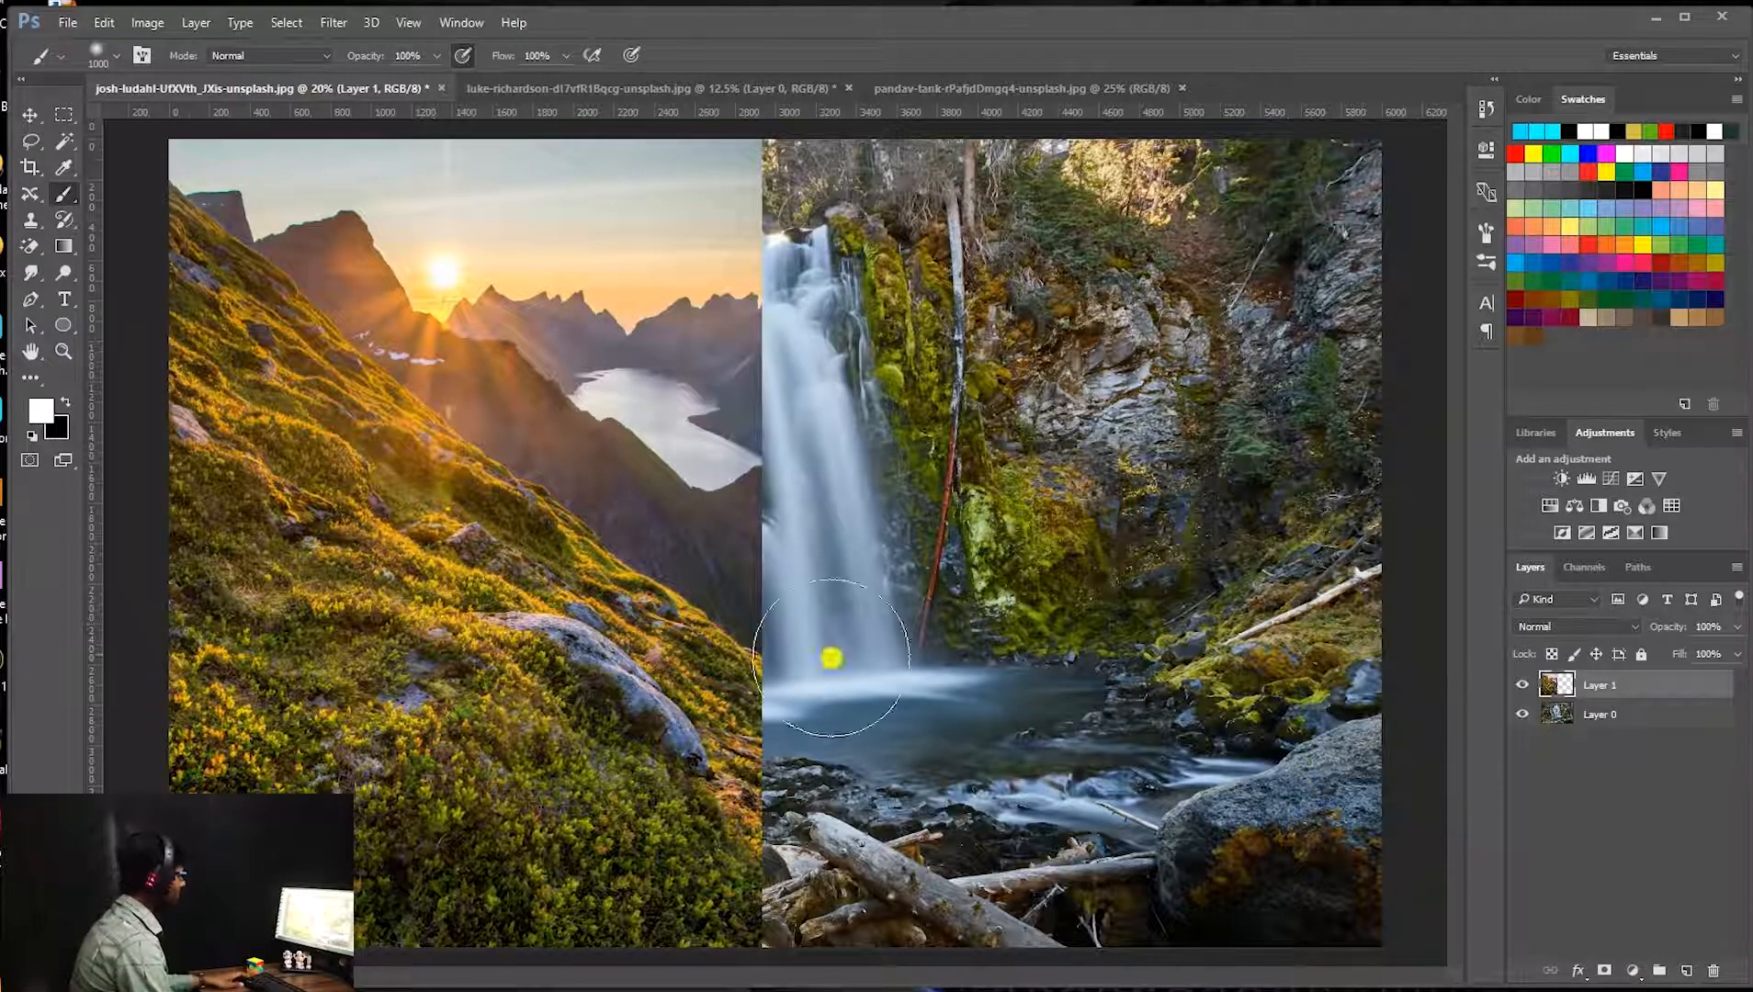
# Add a Reveal All vector mask to Layer 1.
pyautogui.click(193, 23)
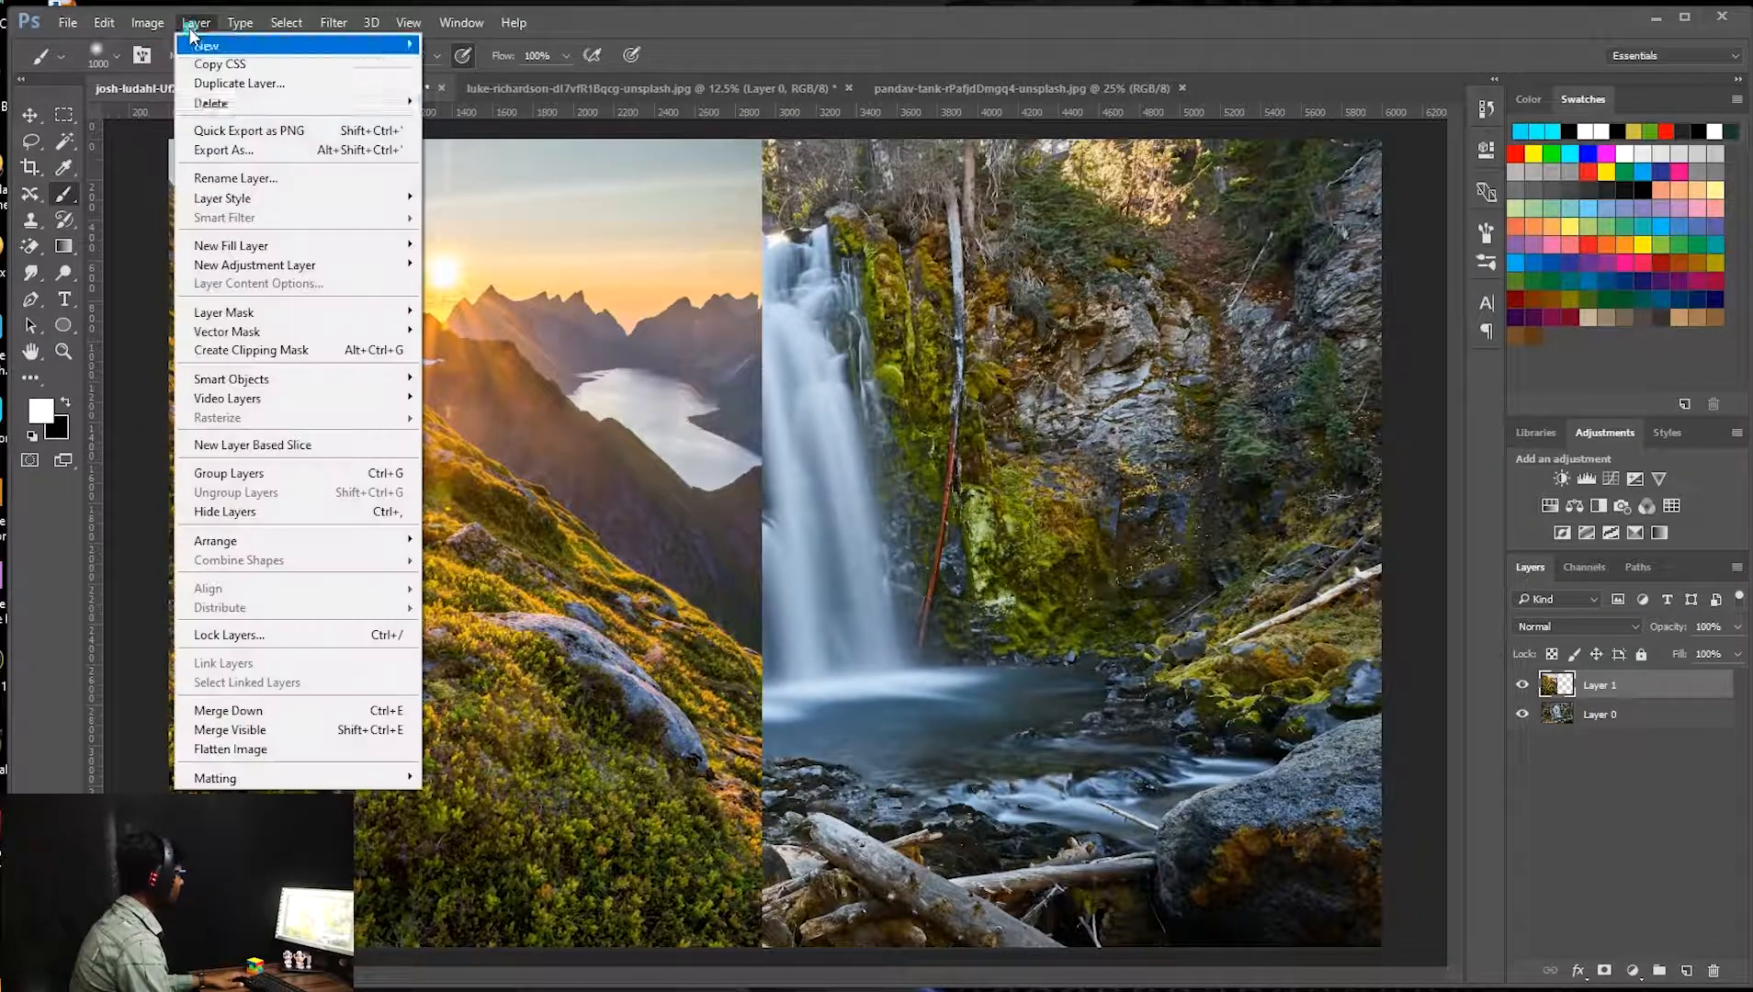
pyautogui.moveTo(216, 333)
pyautogui.click(459, 331)
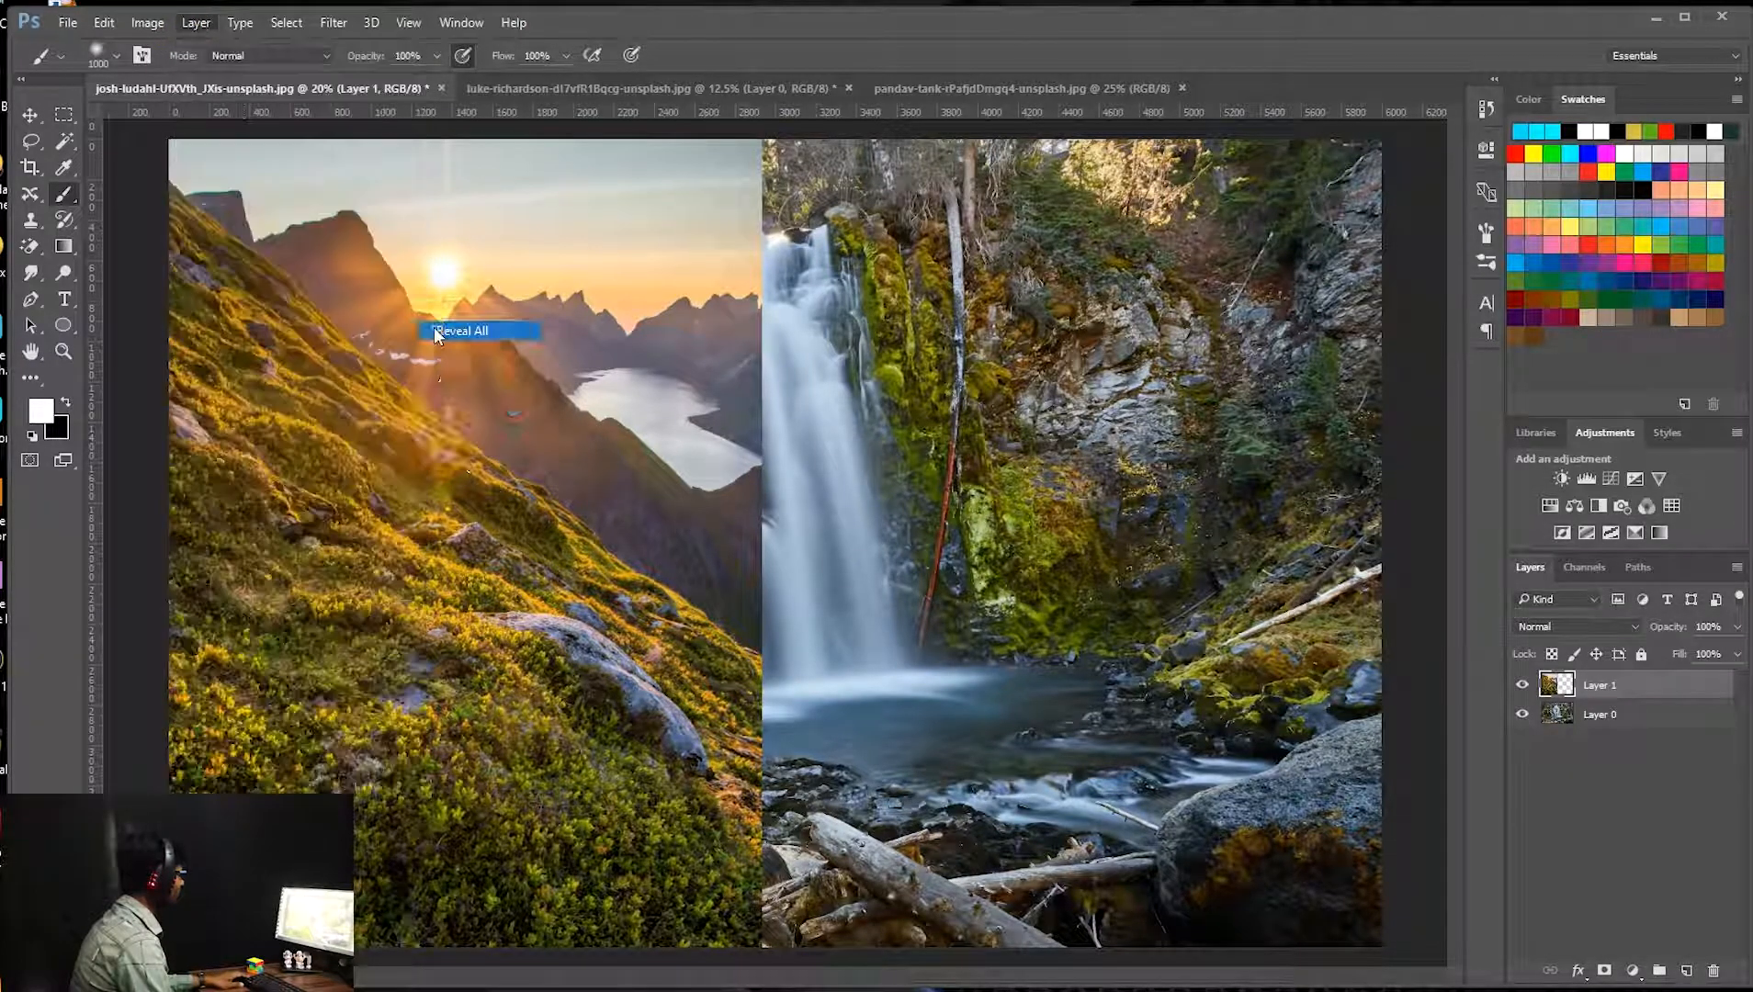
# Try painting black down the seam between the two photos with Layer 1's vector mask in place, and undo the strokes.
pyautogui.click(68, 404)
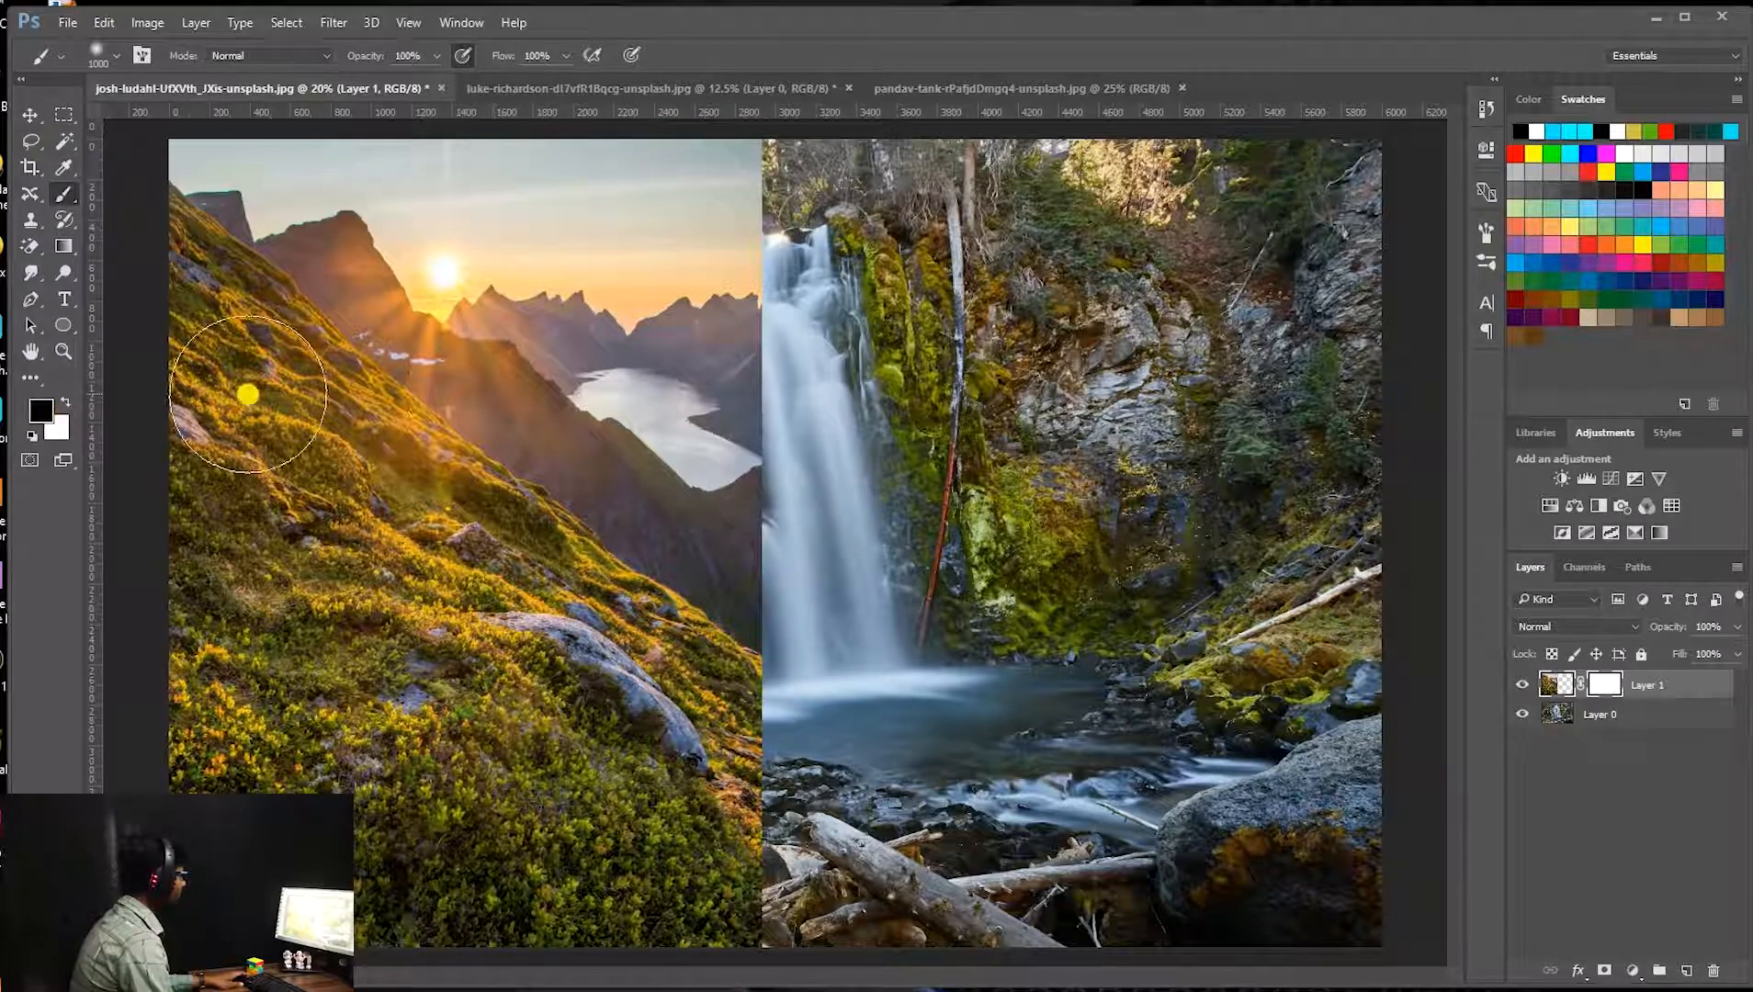
pyautogui.moveTo(721, 209)
pyautogui.mouseDown()
pyautogui.moveTo(770, 547)
pyautogui.moveTo(772, 928)
pyautogui.moveTo(763, 641)
pyautogui.moveTo(804, 627)
pyautogui.mouseUp()
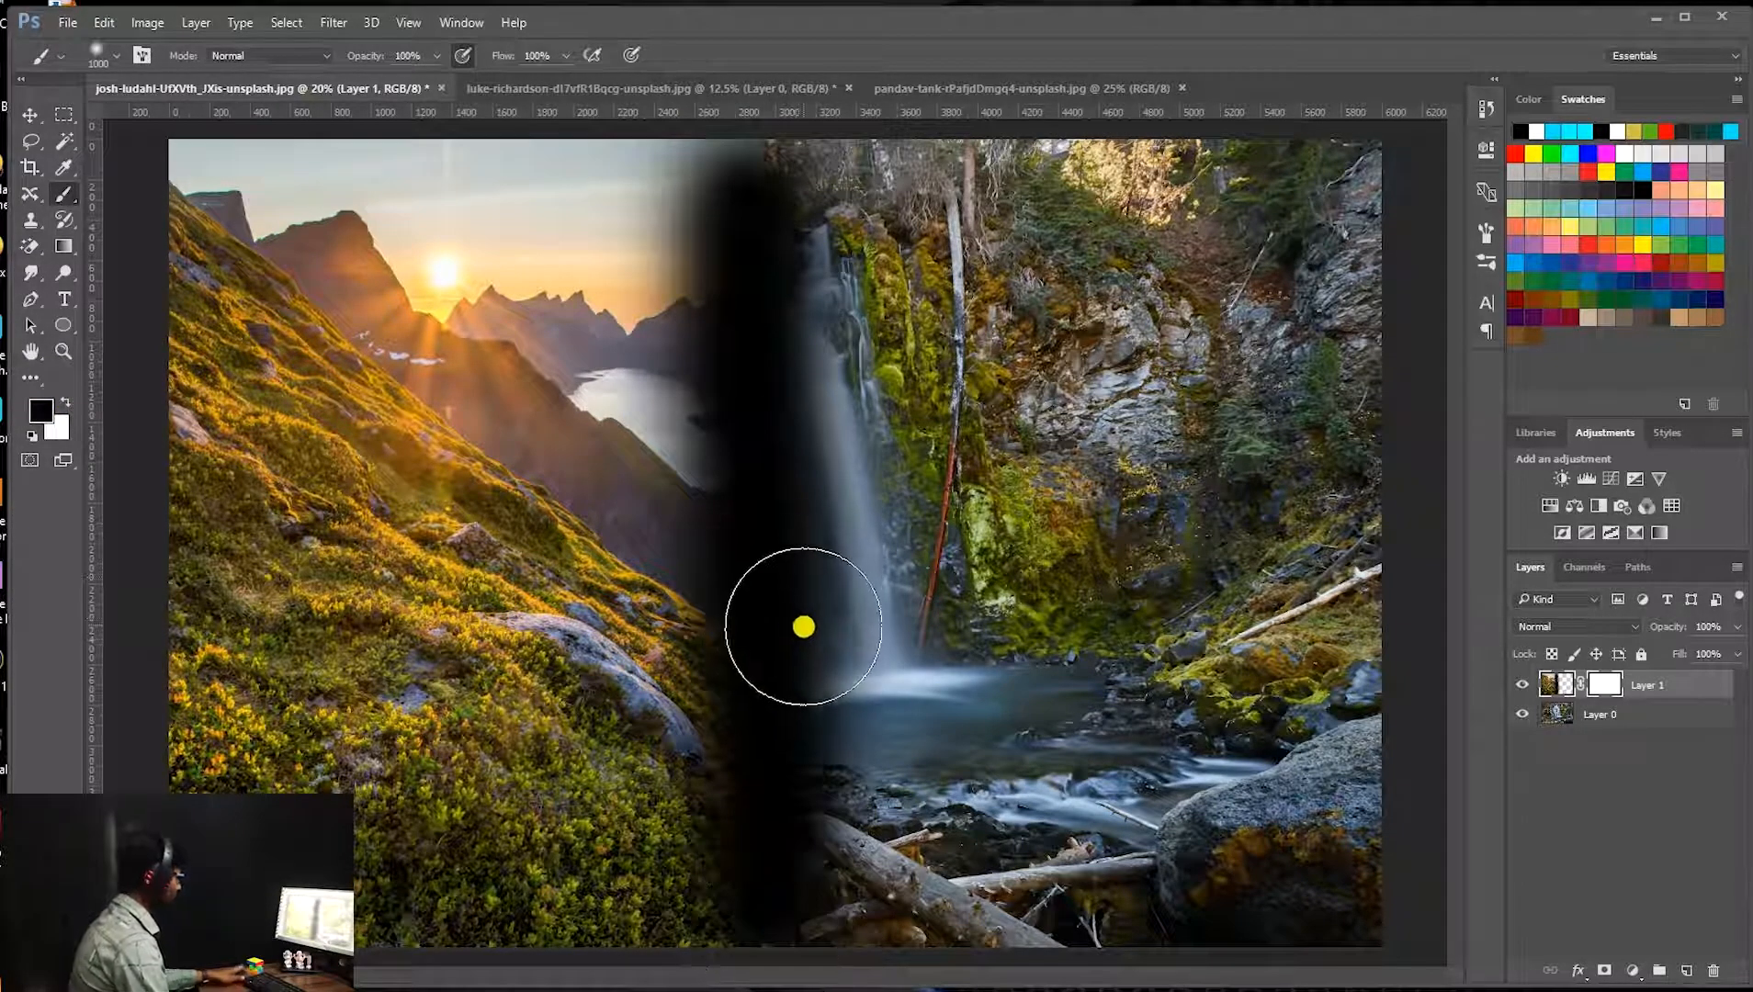
pyautogui.hotkey('ctrl', 'z')
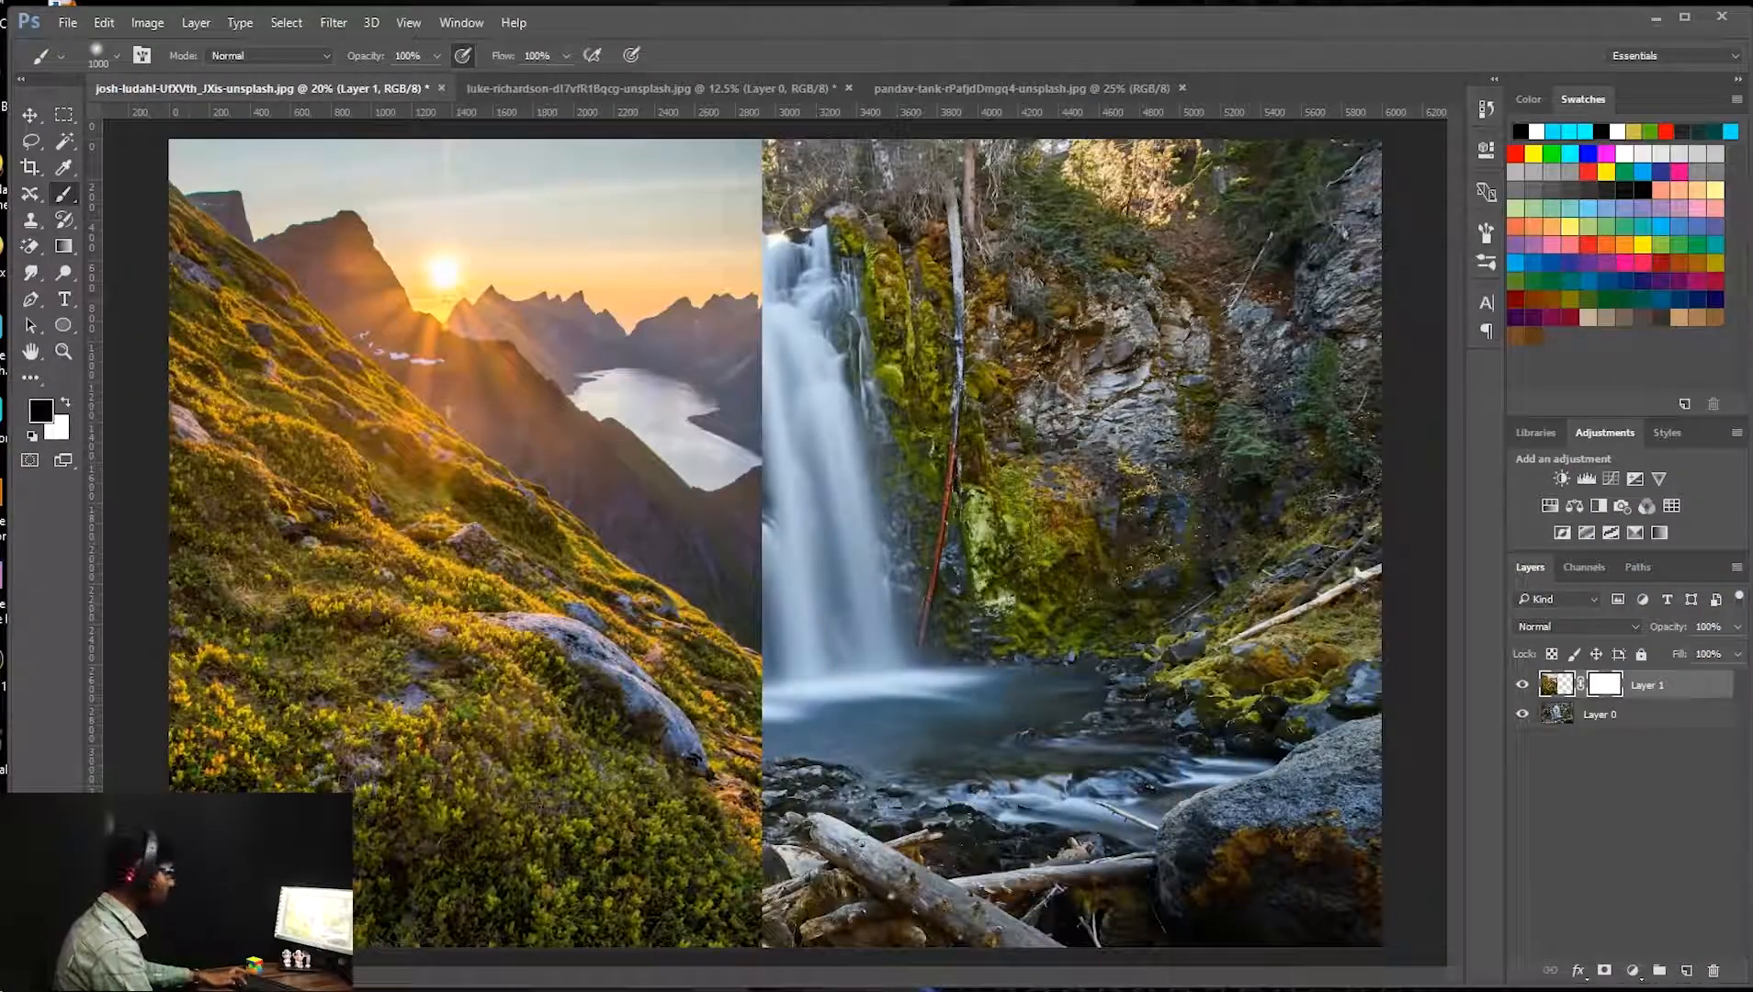
pyautogui.moveTo(756, 210); pyautogui.dragTo(770, 886)
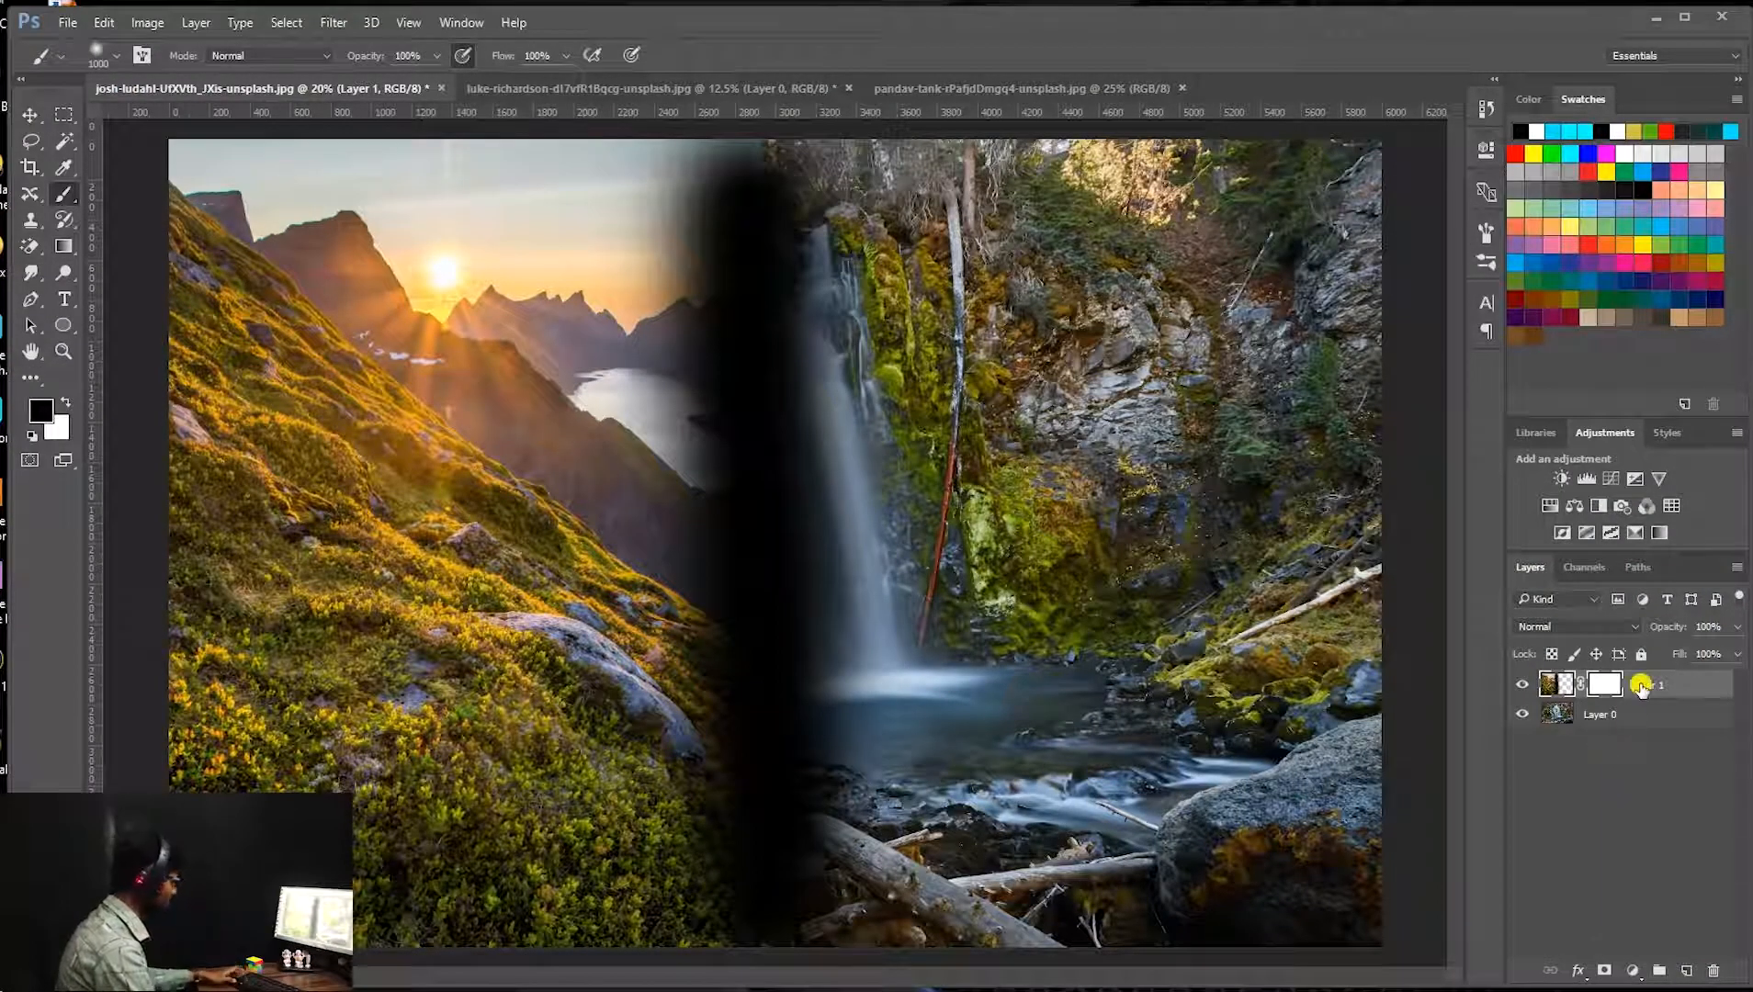
pyautogui.hotkey('ctrl', 'z')
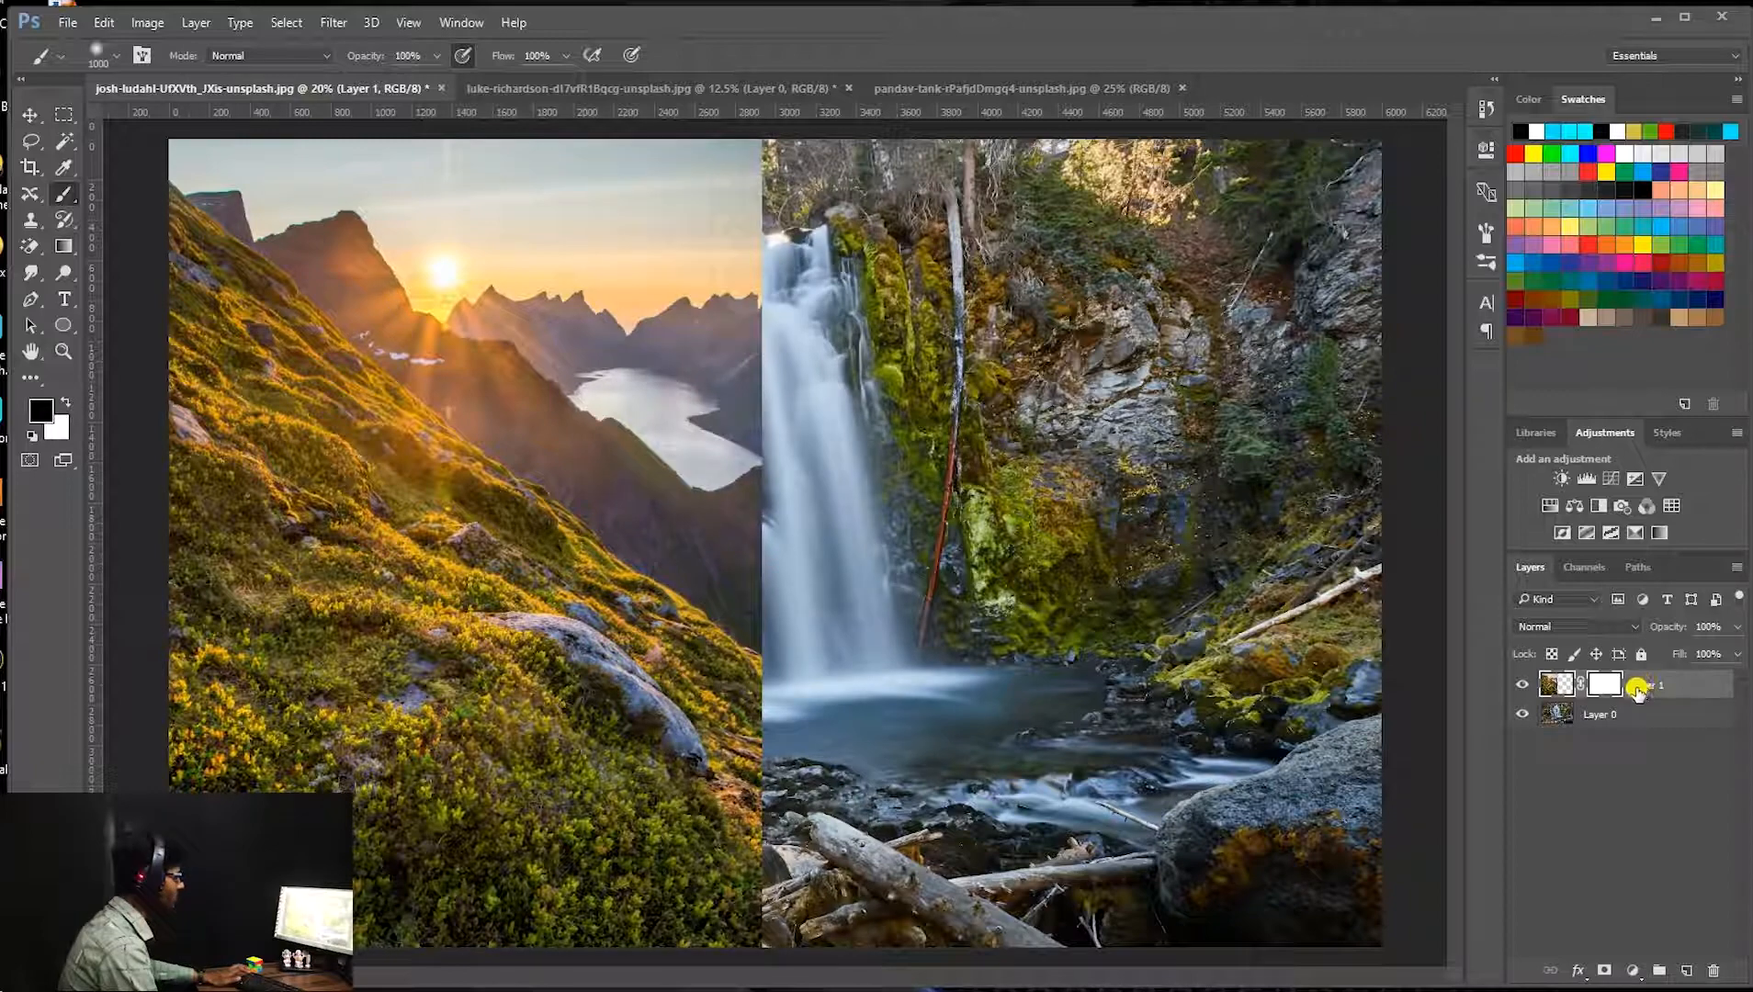
# Delete the vector mask from Layer 1 and add a white layer mask in its place.
pyautogui.rightClick(1612, 691)
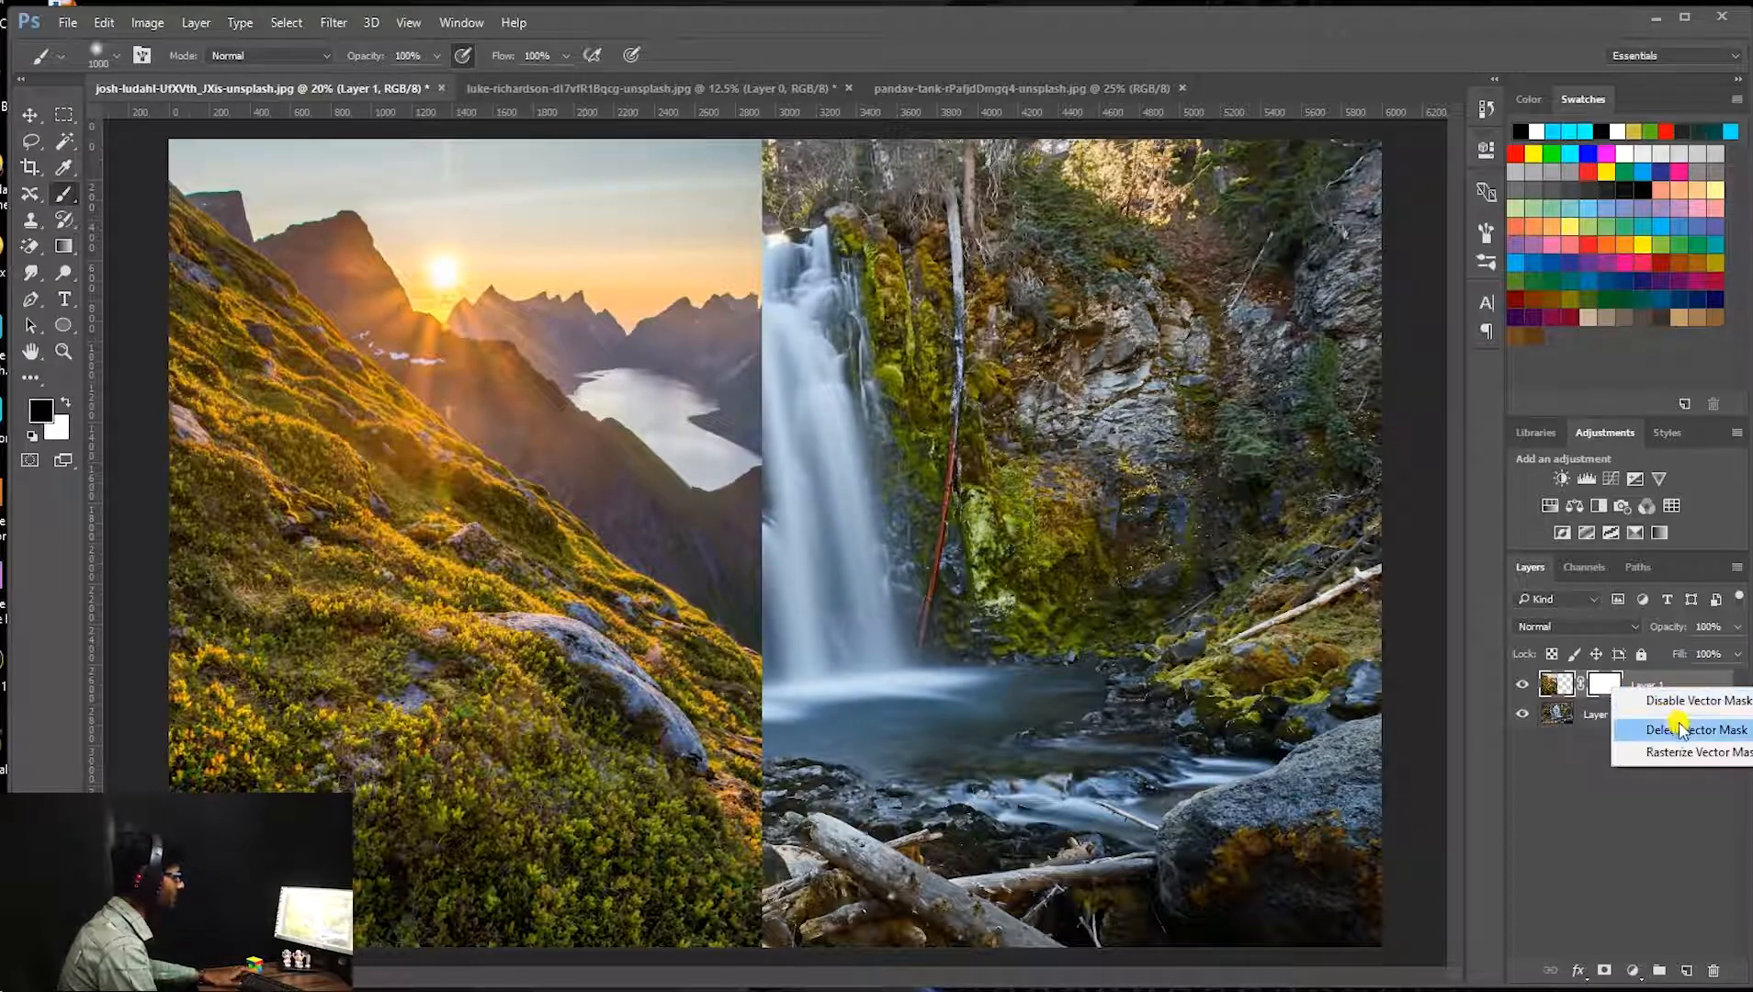
pyautogui.click(1622, 725)
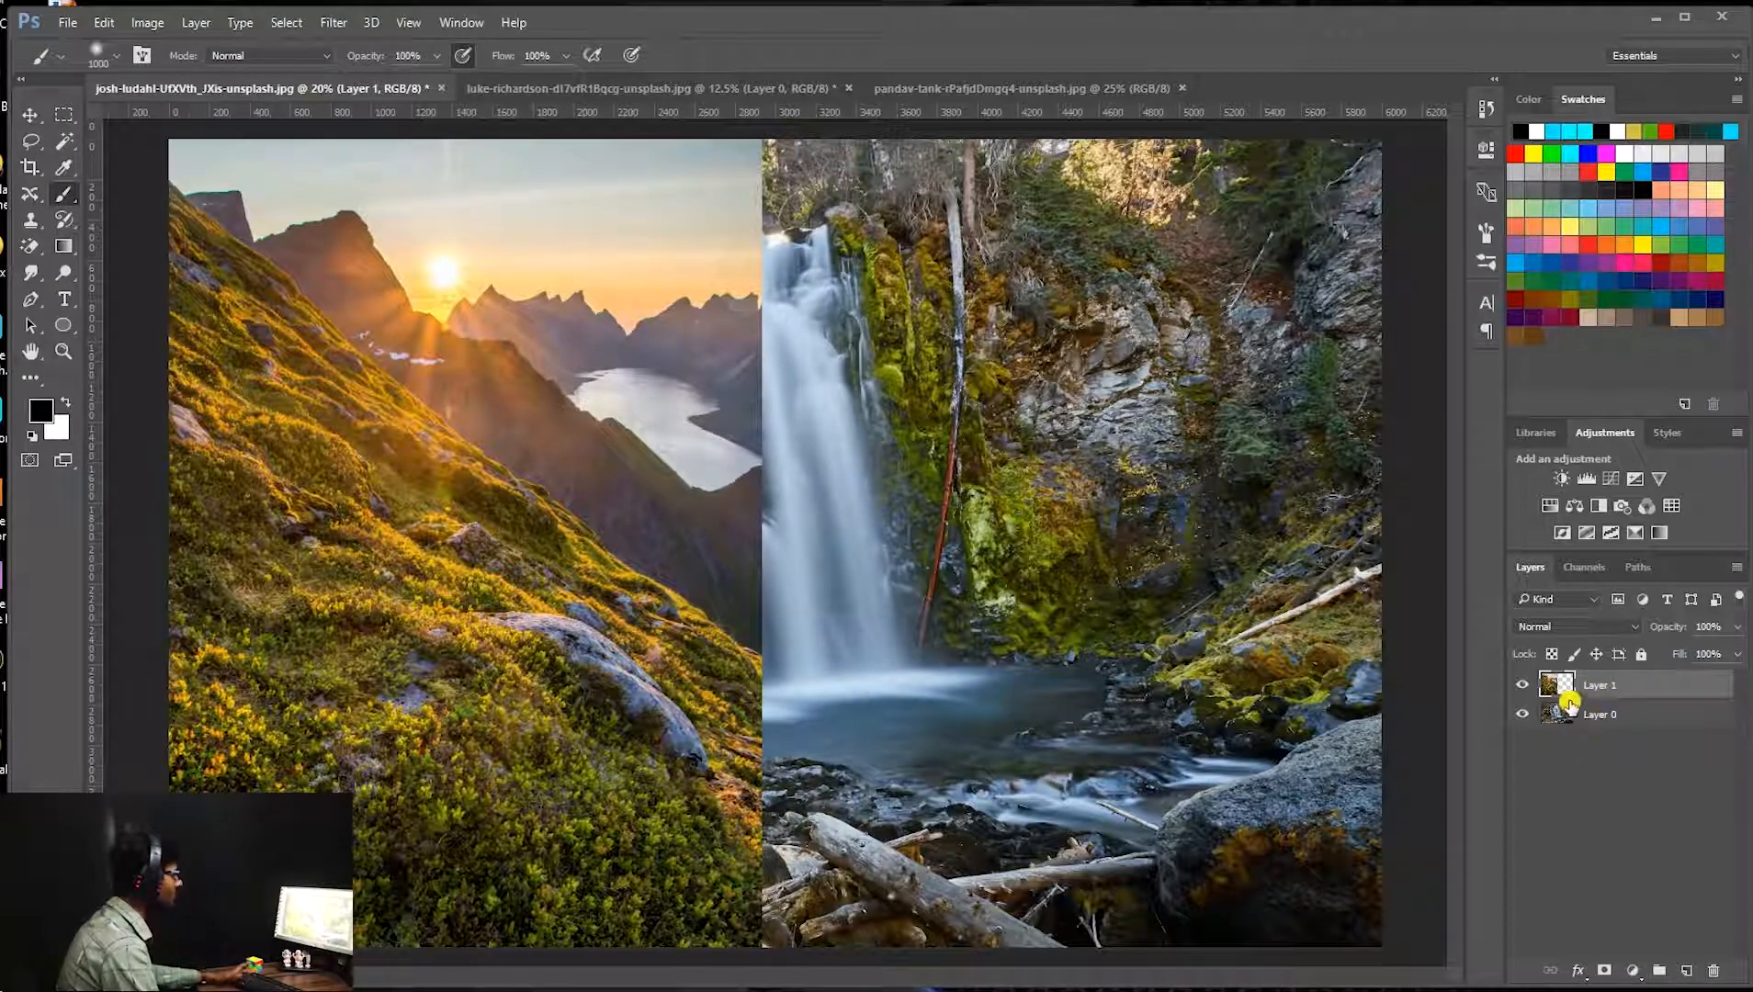
pyautogui.click(1600, 972)
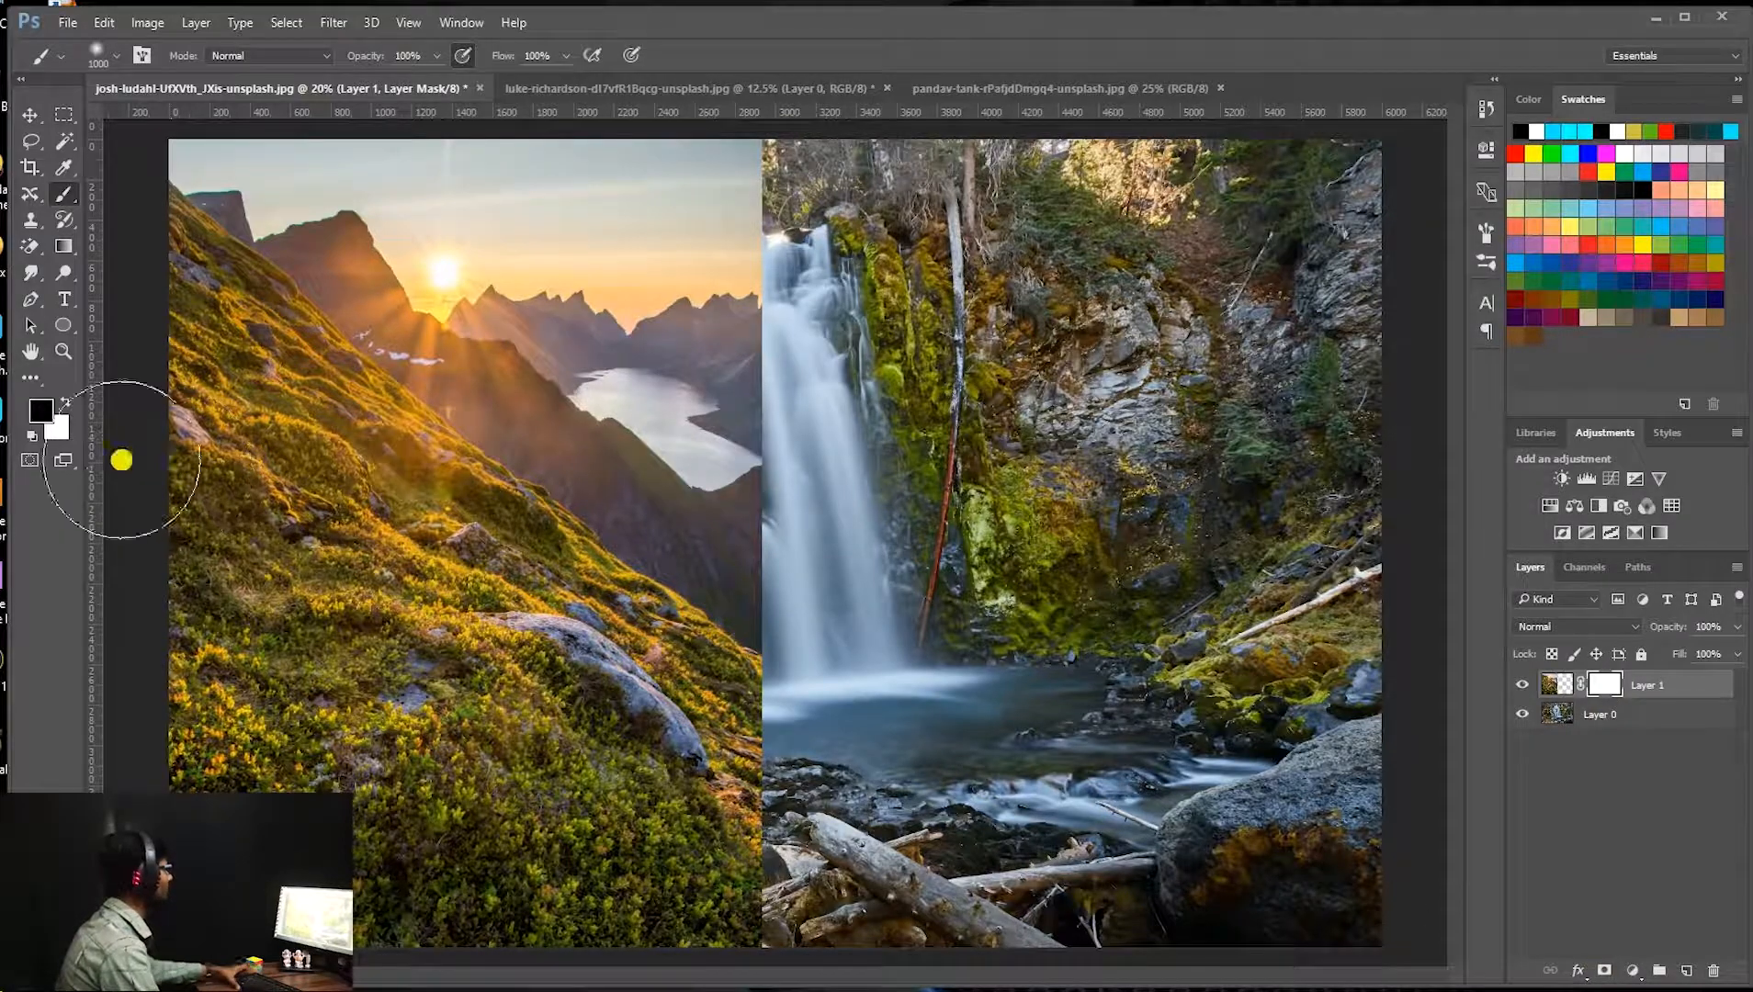
# Paint black on Layer 1's mask over the seam, sky and distant mountains, blending the grassy hillside into the waterfall.
pyautogui.press('d')
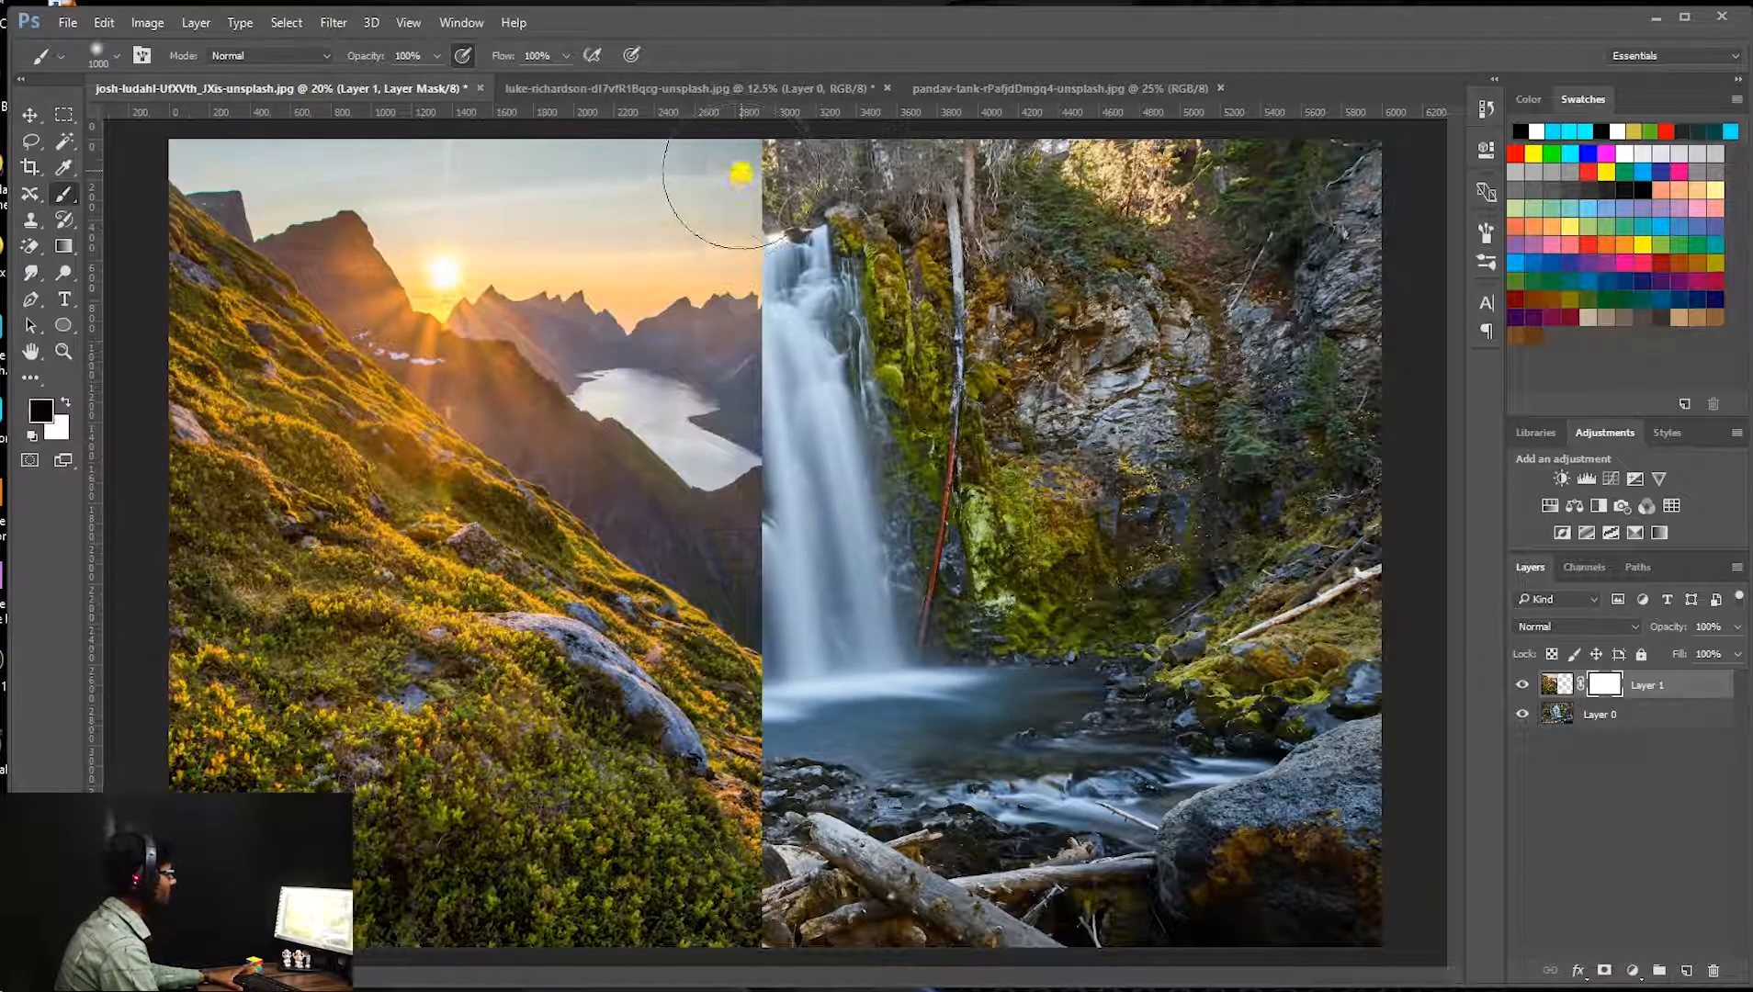
pyautogui.moveTo(736, 170)
pyautogui.mouseDown()
pyautogui.moveTo(712, 257)
pyautogui.moveTo(762, 372)
pyautogui.moveTo(717, 510)
pyautogui.moveTo(744, 919)
pyautogui.moveTo(792, 570)
pyautogui.mouseUp()
pyautogui.moveTo(670, 239)
pyautogui.mouseDown()
pyautogui.moveTo(441, 140)
pyautogui.moveTo(239, 119)
pyautogui.moveTo(418, 203)
pyautogui.moveTo(689, 427)
pyautogui.moveTo(744, 526)
pyautogui.moveTo(802, 735)
pyautogui.moveTo(731, 560)
pyautogui.moveTo(711, 560)
pyautogui.moveTo(597, 389)
pyautogui.moveTo(479, 272)
pyautogui.moveTo(336, 195)
pyautogui.moveTo(564, 452)
pyautogui.mouseUp()
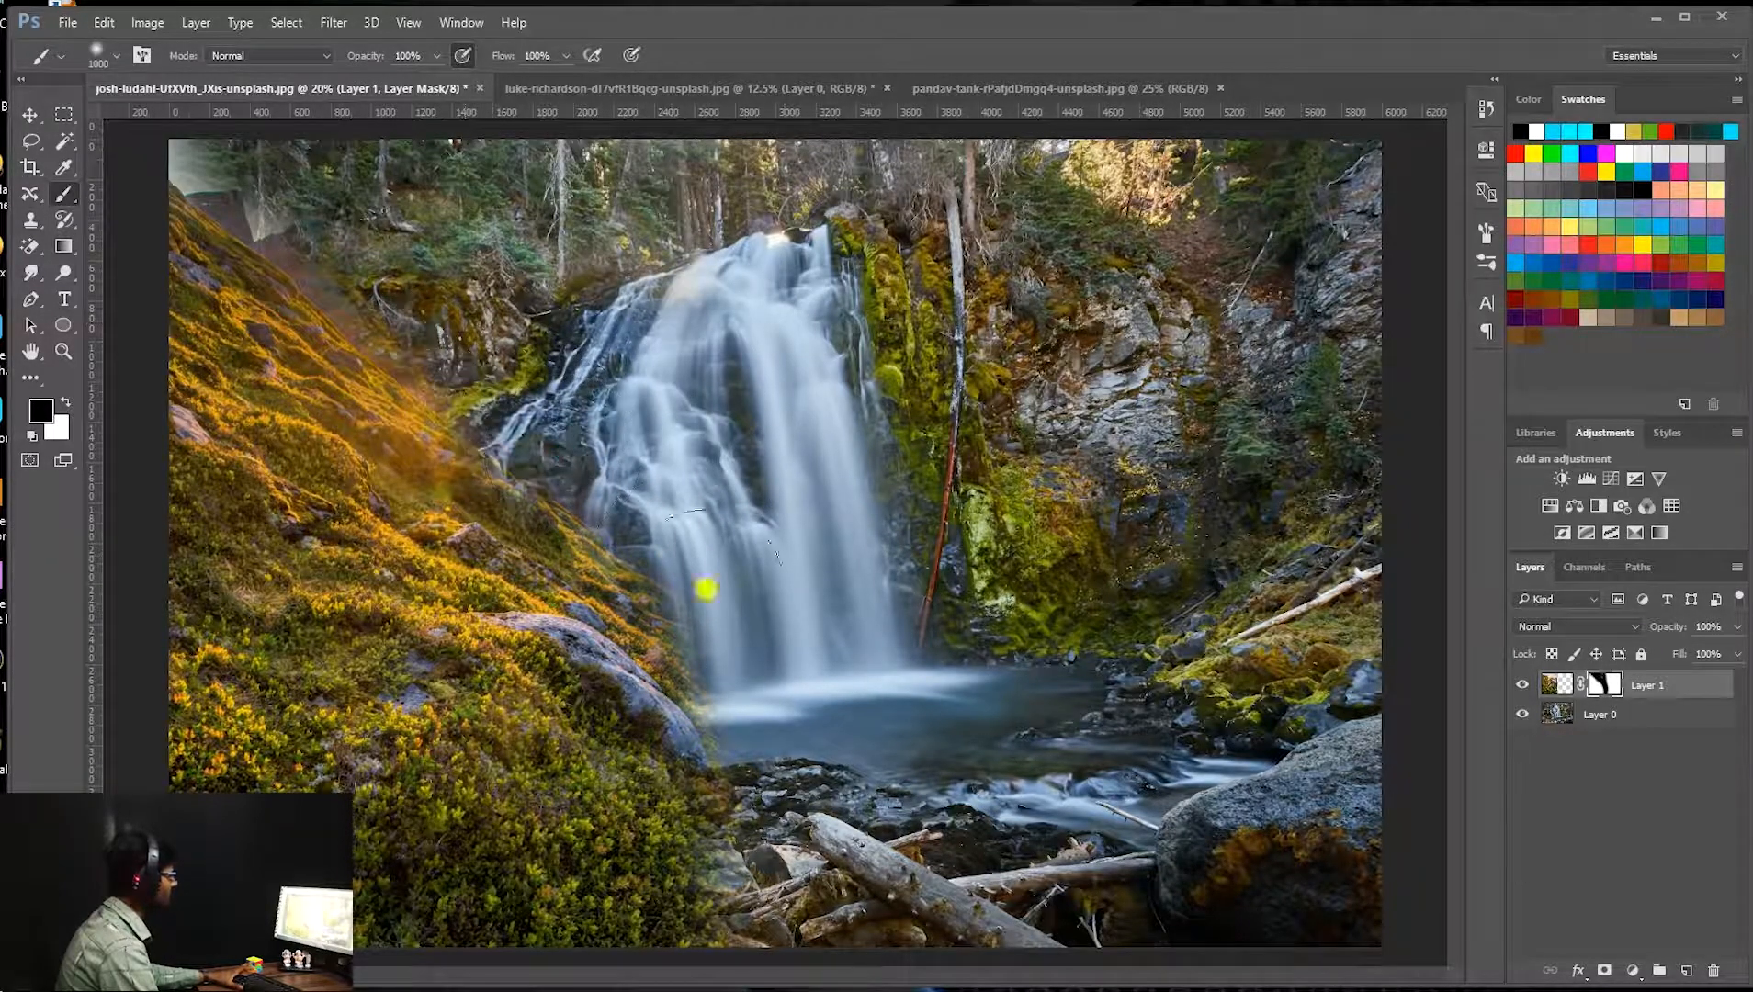
pyautogui.moveTo(206, 160)
pyautogui.mouseDown()
pyautogui.moveTo(382, 237)
pyautogui.moveTo(616, 477)
pyautogui.mouseUp()
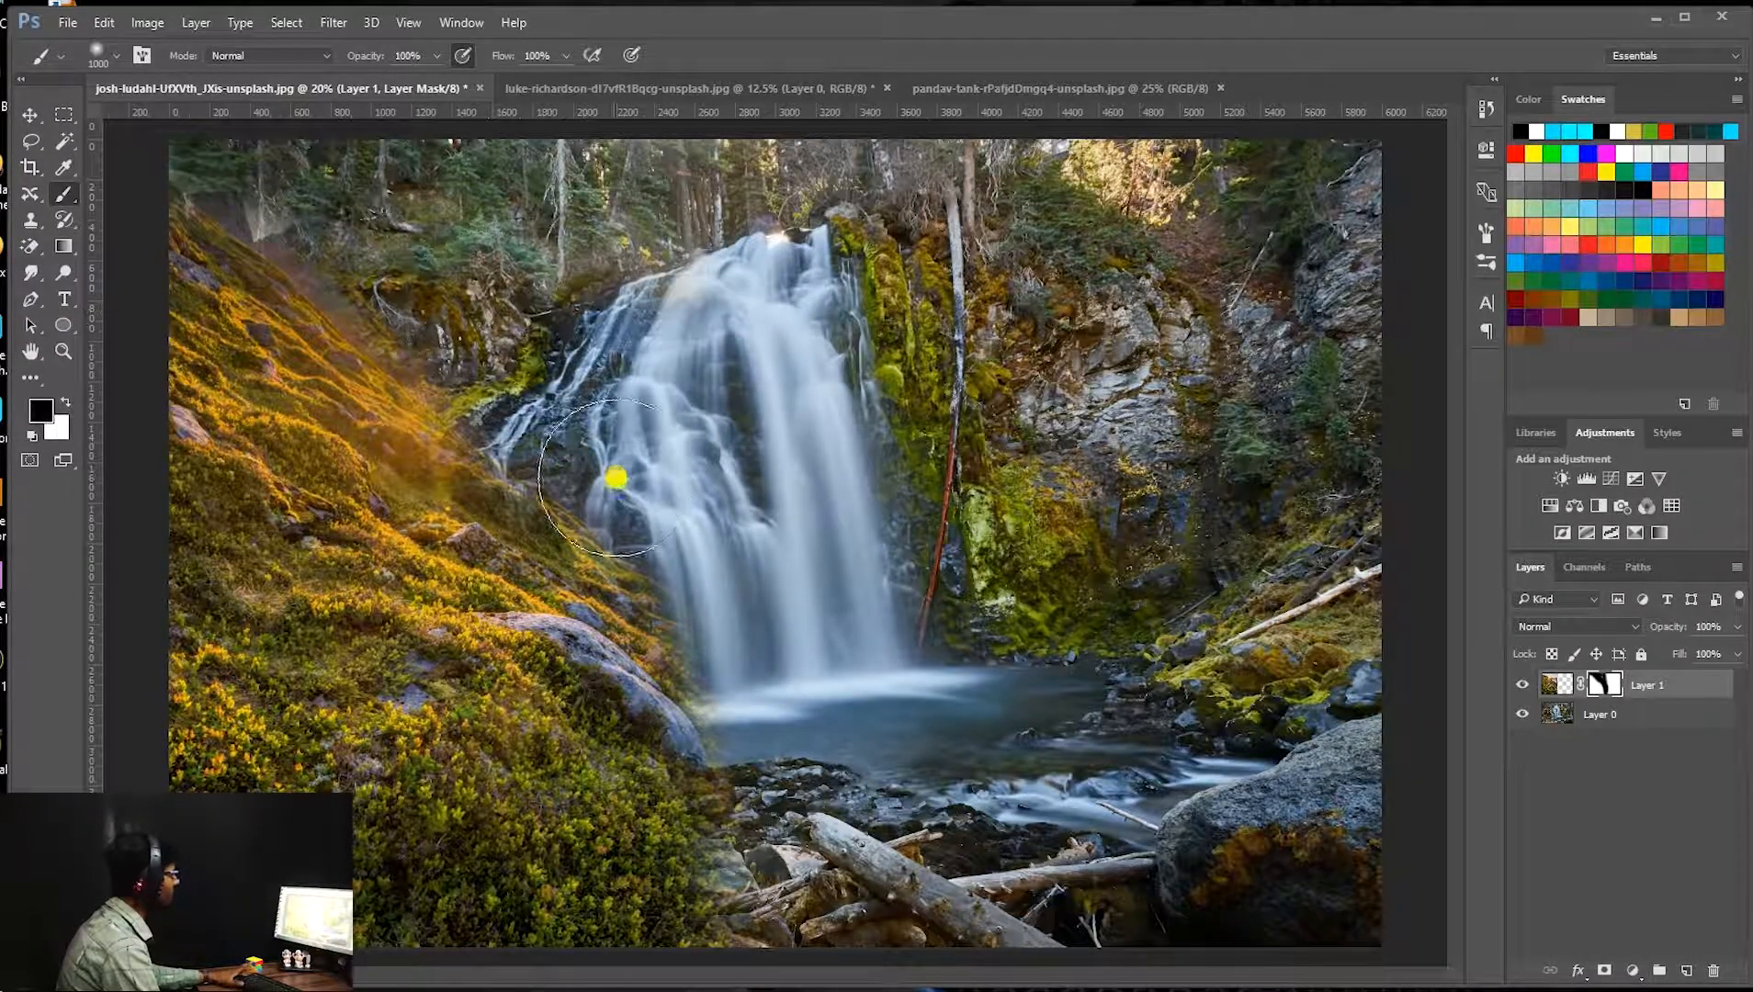
pyautogui.moveTo(725, 574)
pyautogui.mouseDown()
pyautogui.moveTo(671, 709)
pyautogui.moveTo(765, 813)
pyautogui.moveTo(746, 832)
pyautogui.moveTo(766, 930)
pyautogui.moveTo(749, 941)
pyautogui.moveTo(755, 750)
pyautogui.moveTo(700, 622)
pyautogui.moveTo(432, 276)
pyautogui.mouseUp()
pyautogui.moveTo(639, 522); pyautogui.dragTo(691, 614)
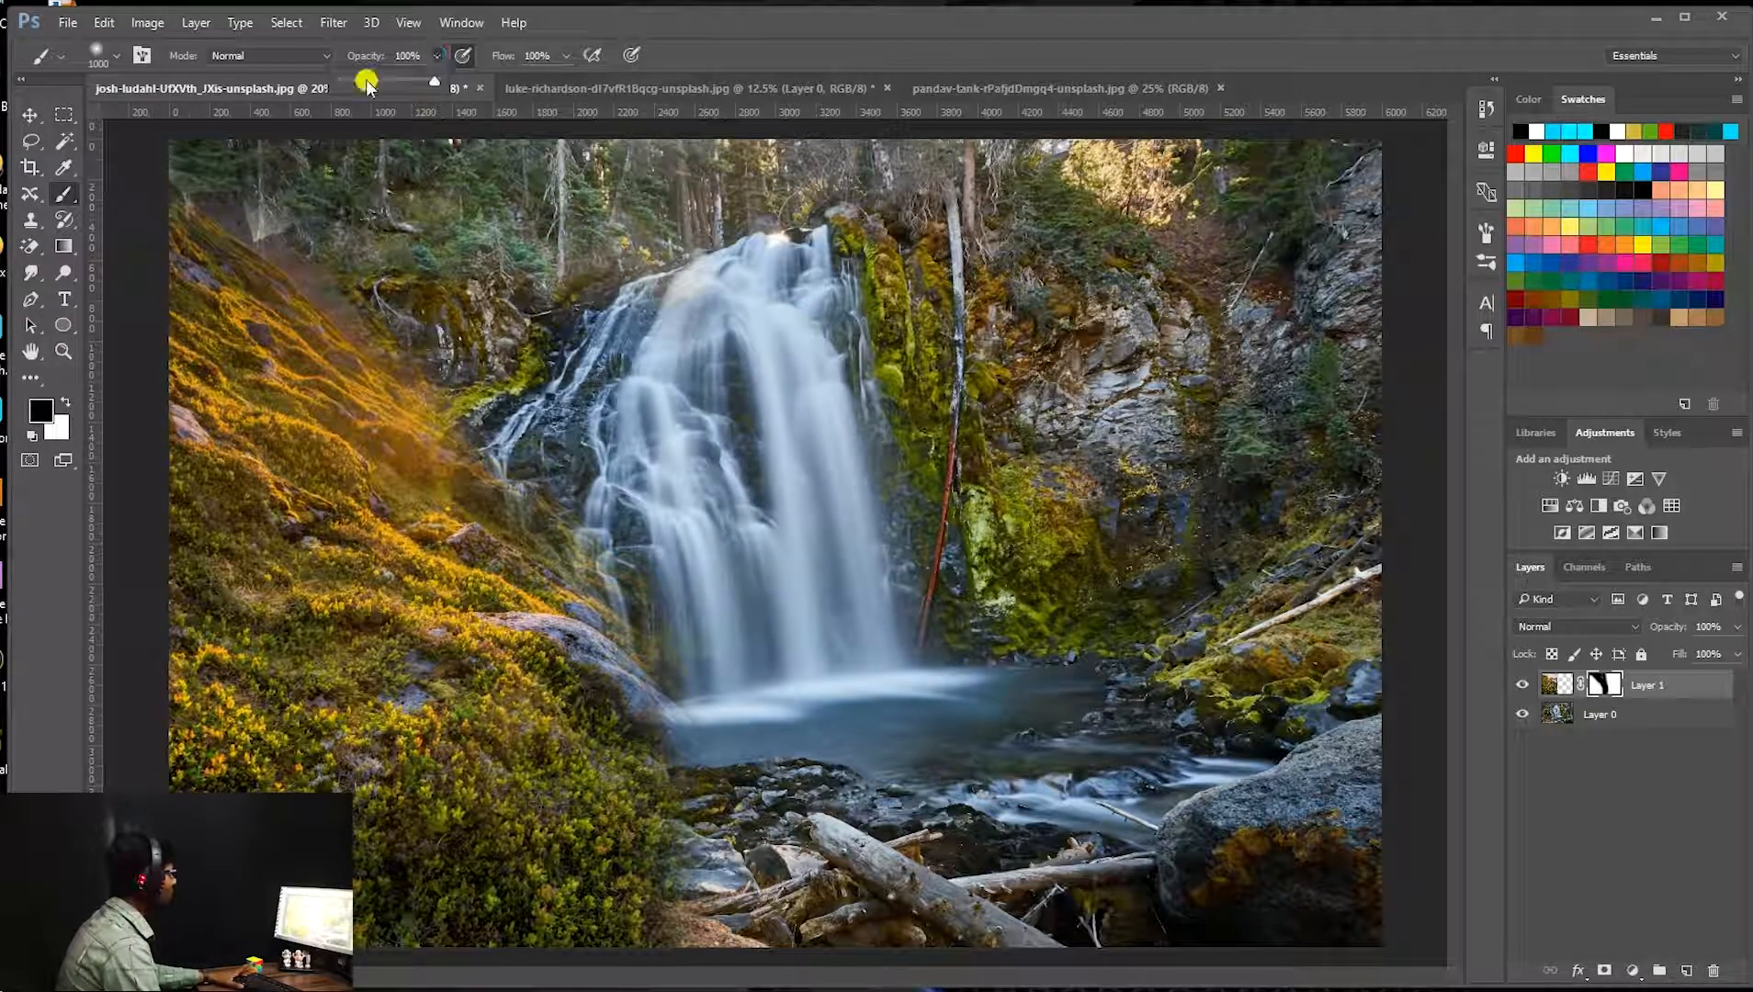
# Soften the hillside's upper edge on Layer 1's mask with brush opacity 30% and flow 34%, and compare with the layer hidden.
pyautogui.click(566, 55)
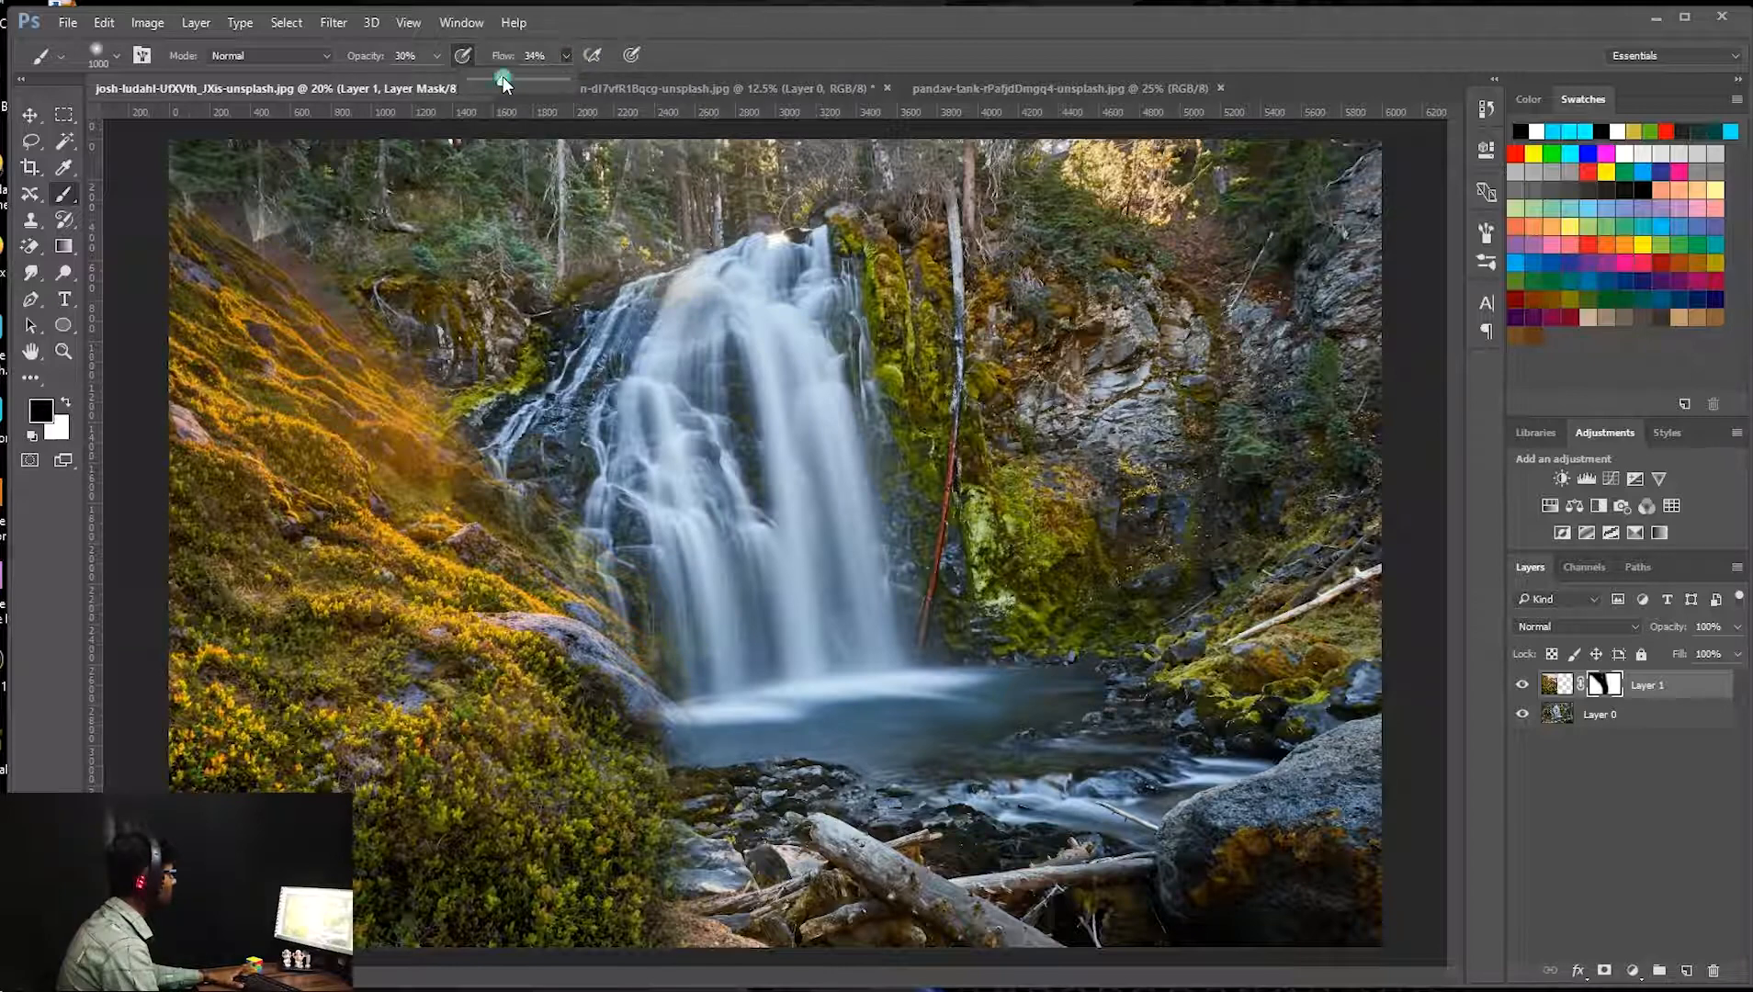
pyautogui.click(350, 174)
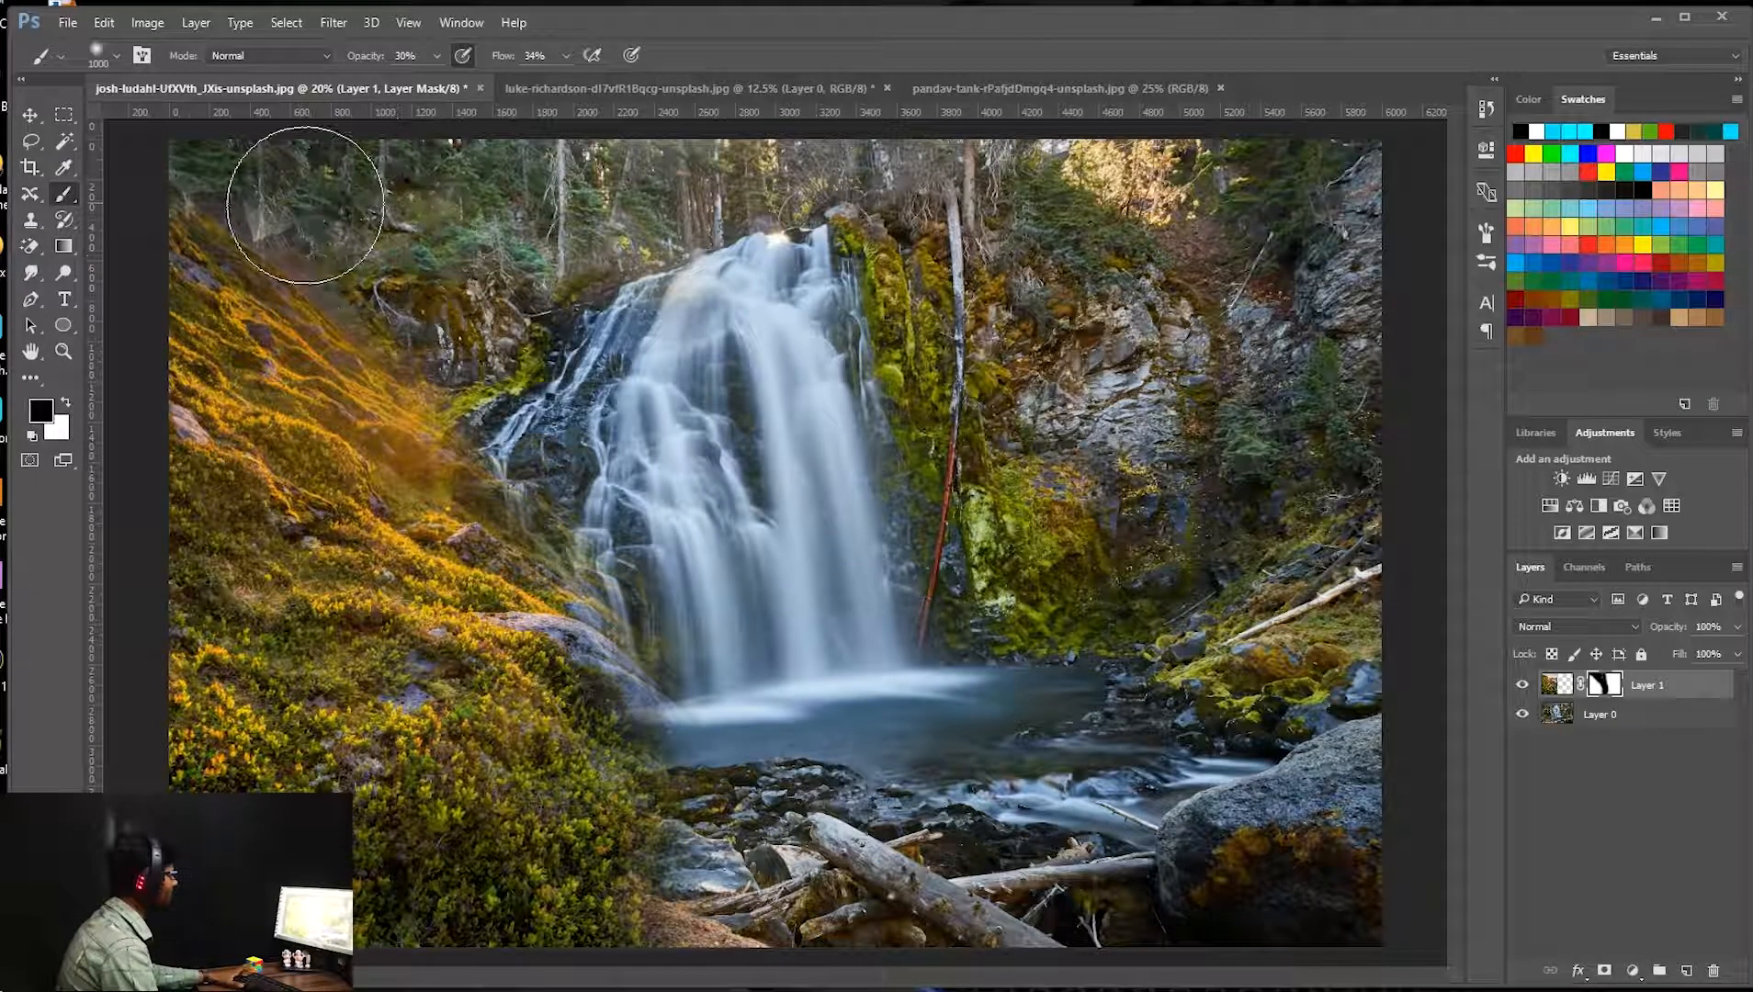
pyautogui.click(1521, 686)
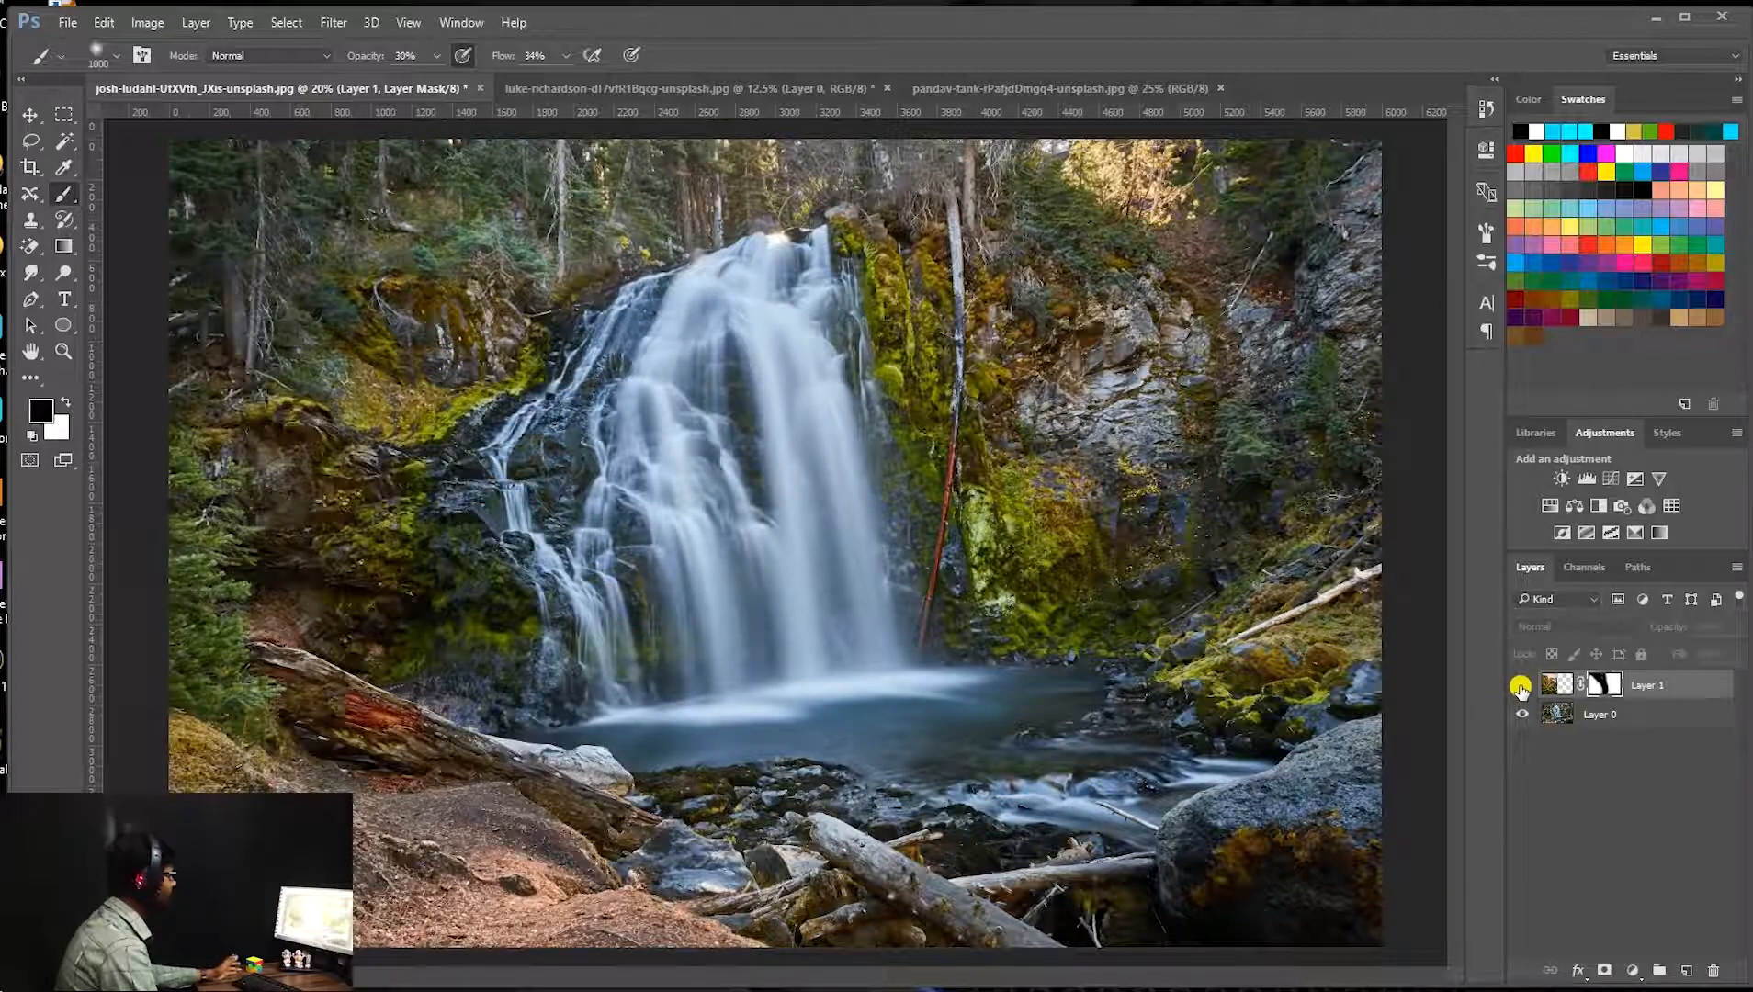
pyautogui.click(1521, 686)
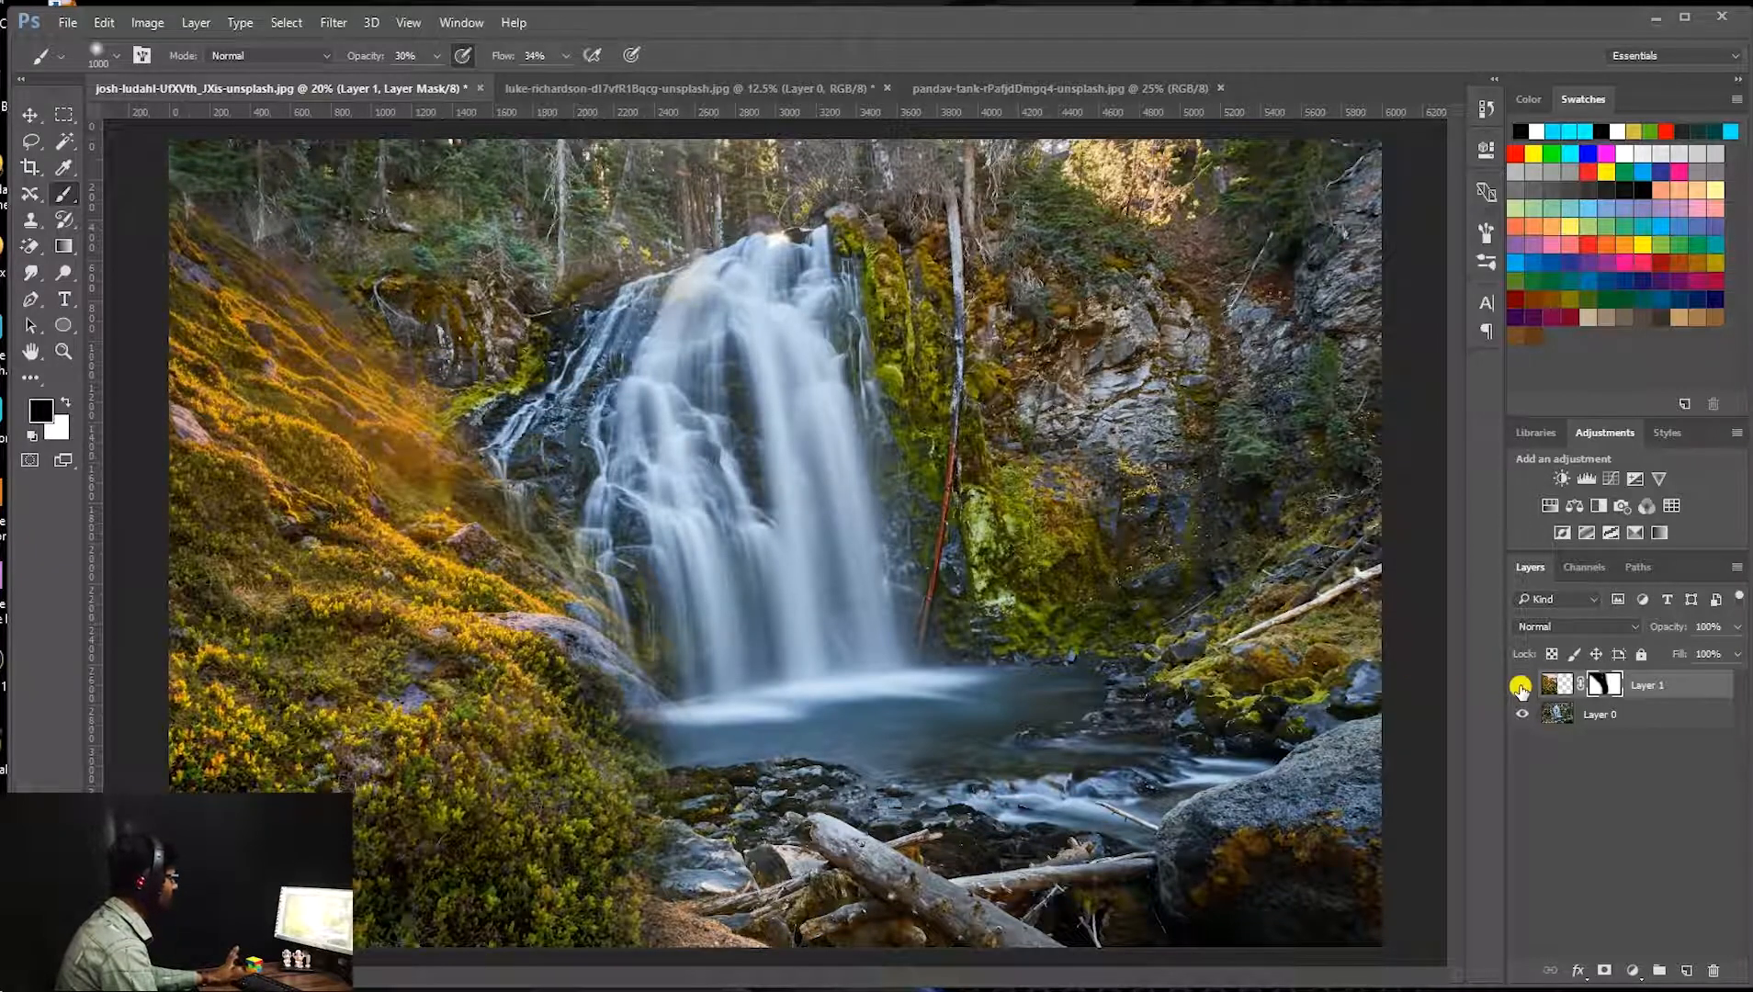
# Copy the pandav-tank mountain photo into the composite as a new layer and move it to the image's lower-right corner.
pyautogui.click(1071, 87)
pyautogui.moveTo(1569, 685); pyautogui.dragTo(1026, 646)
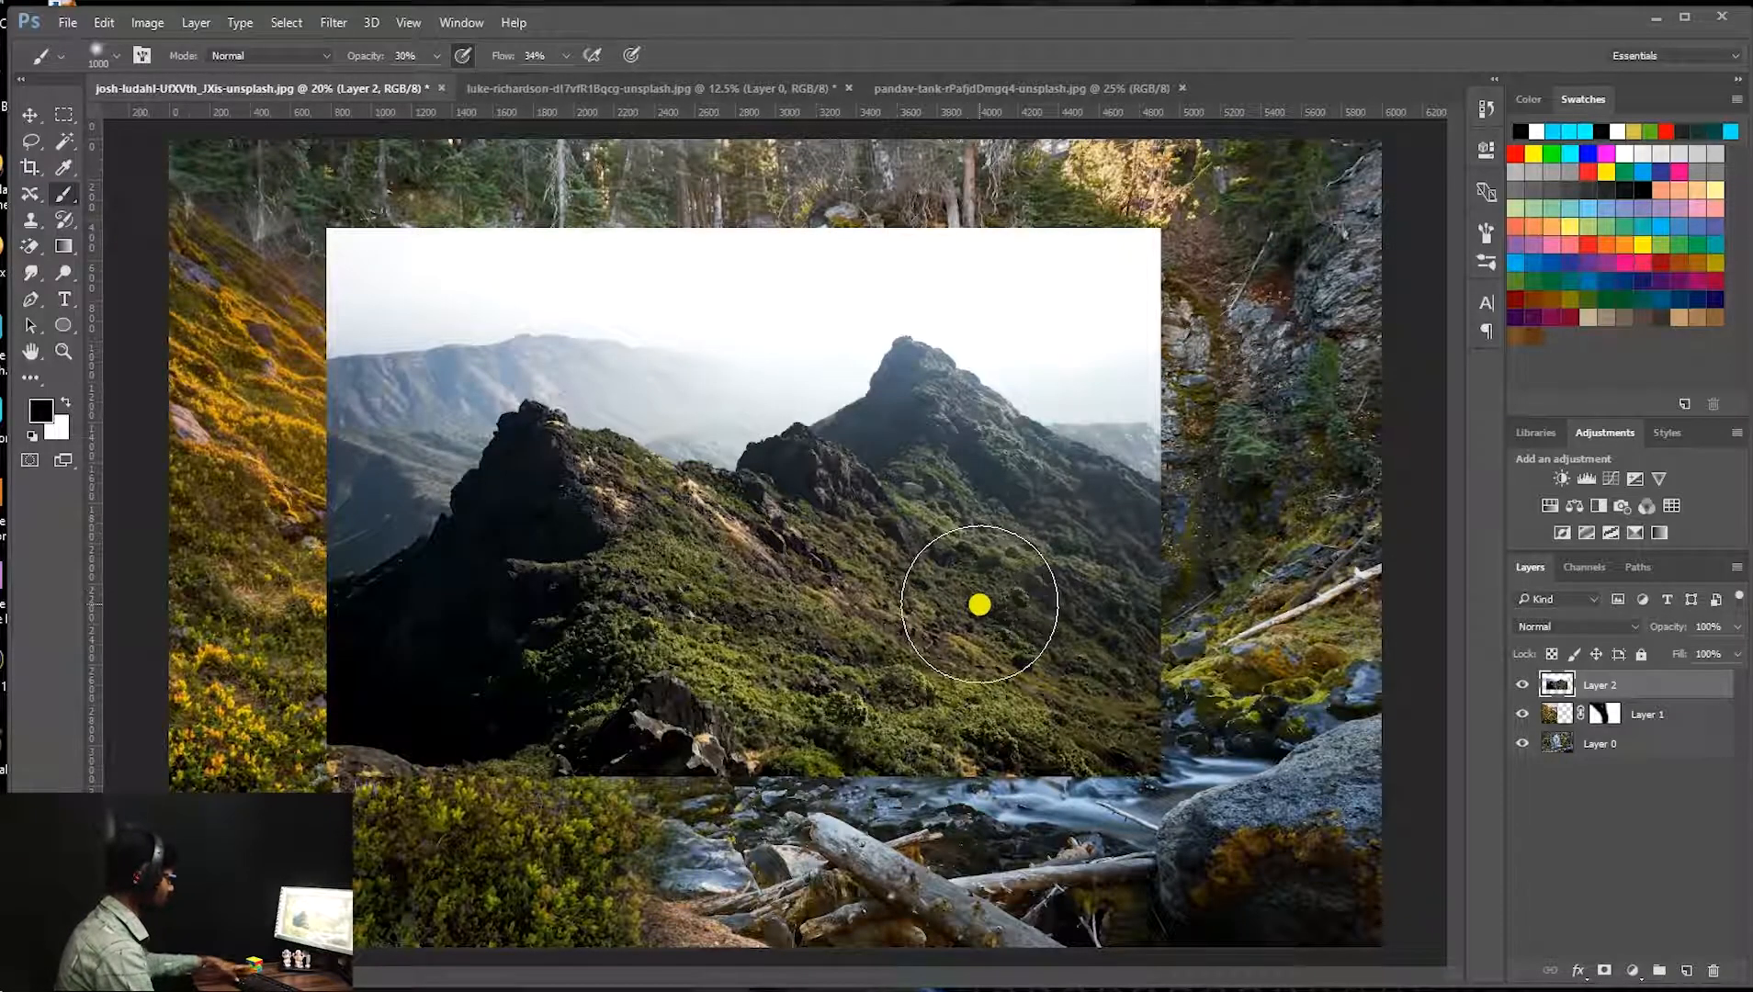
pyautogui.hotkey('ctrl', 't')
pyautogui.moveTo(805, 439); pyautogui.dragTo(976, 542)
pyautogui.hotkey('ctrl', '-')
pyautogui.moveTo(1040, 636); pyautogui.dragTo(1041, 661)
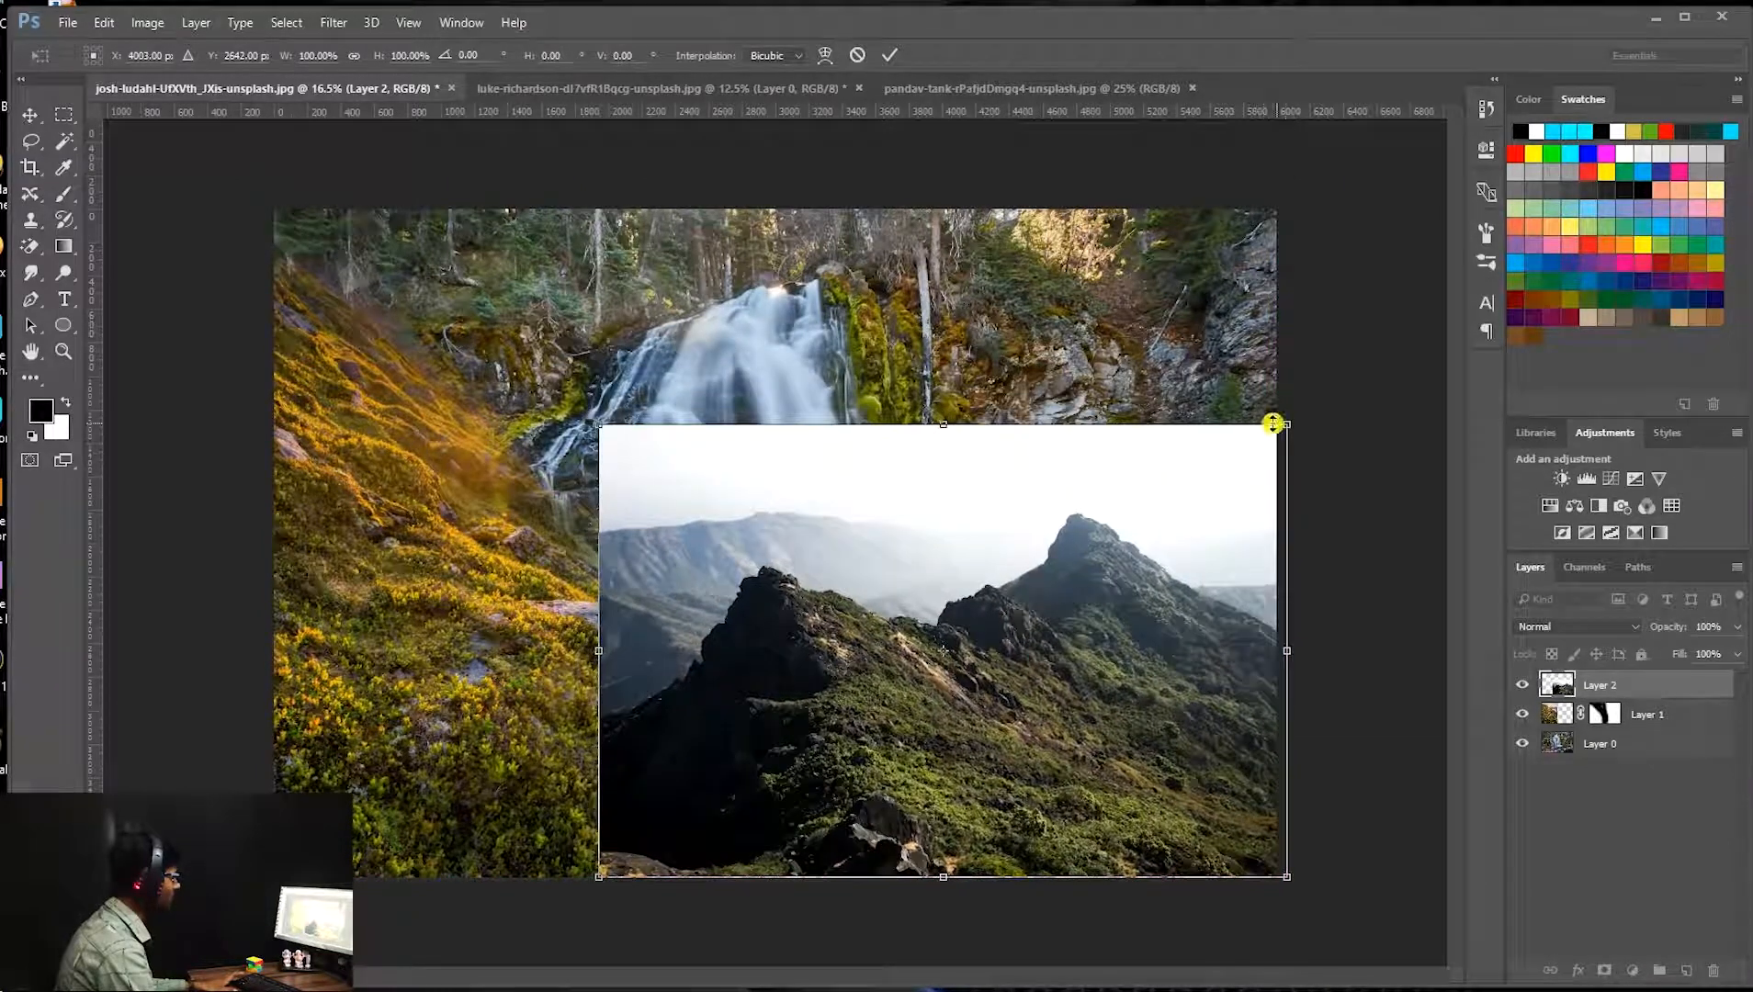
# Stretch the mountain photo to 118.75% width and 147.28% height to fill the canvas height, and shift it right to X 6138 px.
pyautogui.moveTo(1287, 422); pyautogui.dragTo(1415, 208)
pyautogui.moveTo(1050, 575)
pyautogui.mouseDown()
pyautogui.moveTo(1078, 601)
pyautogui.moveTo(1392, 599)
pyautogui.moveTo(1341, 590)
pyautogui.moveTo(1326, 562)
pyautogui.mouseUp()
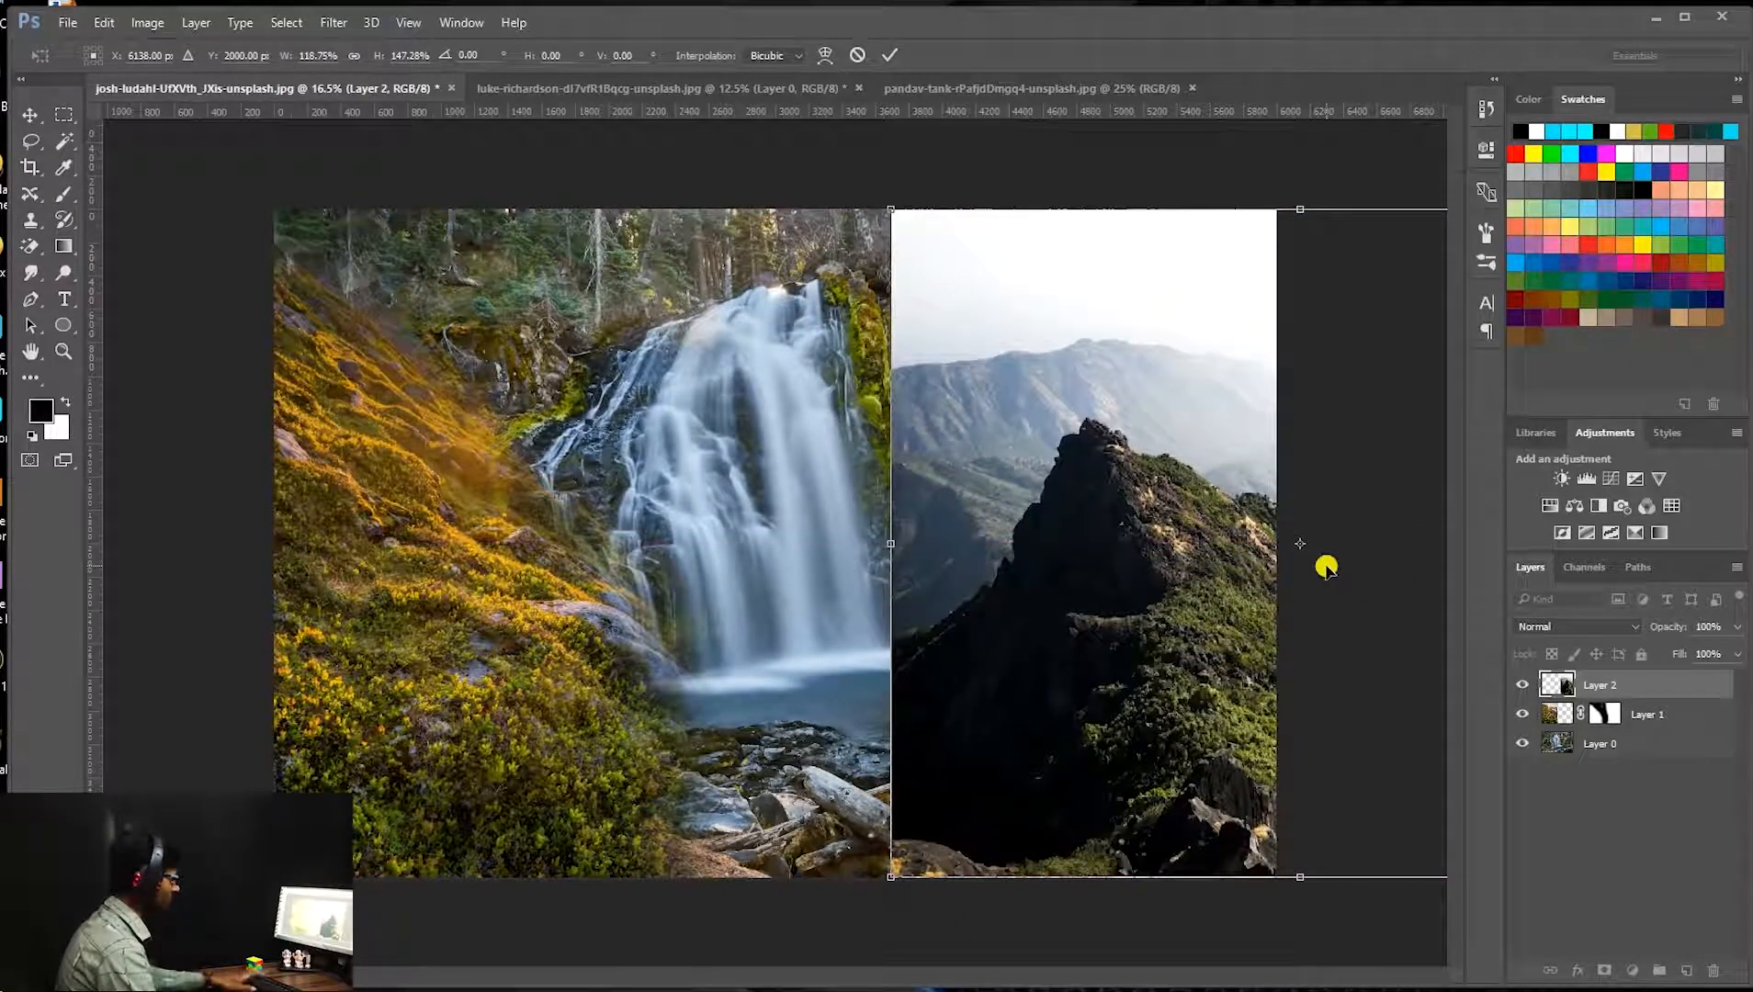
pyautogui.press('Return')
# Add a white layer mask to Layer 2 and set the brush opacity and flow to 100%.
pyautogui.press('b')
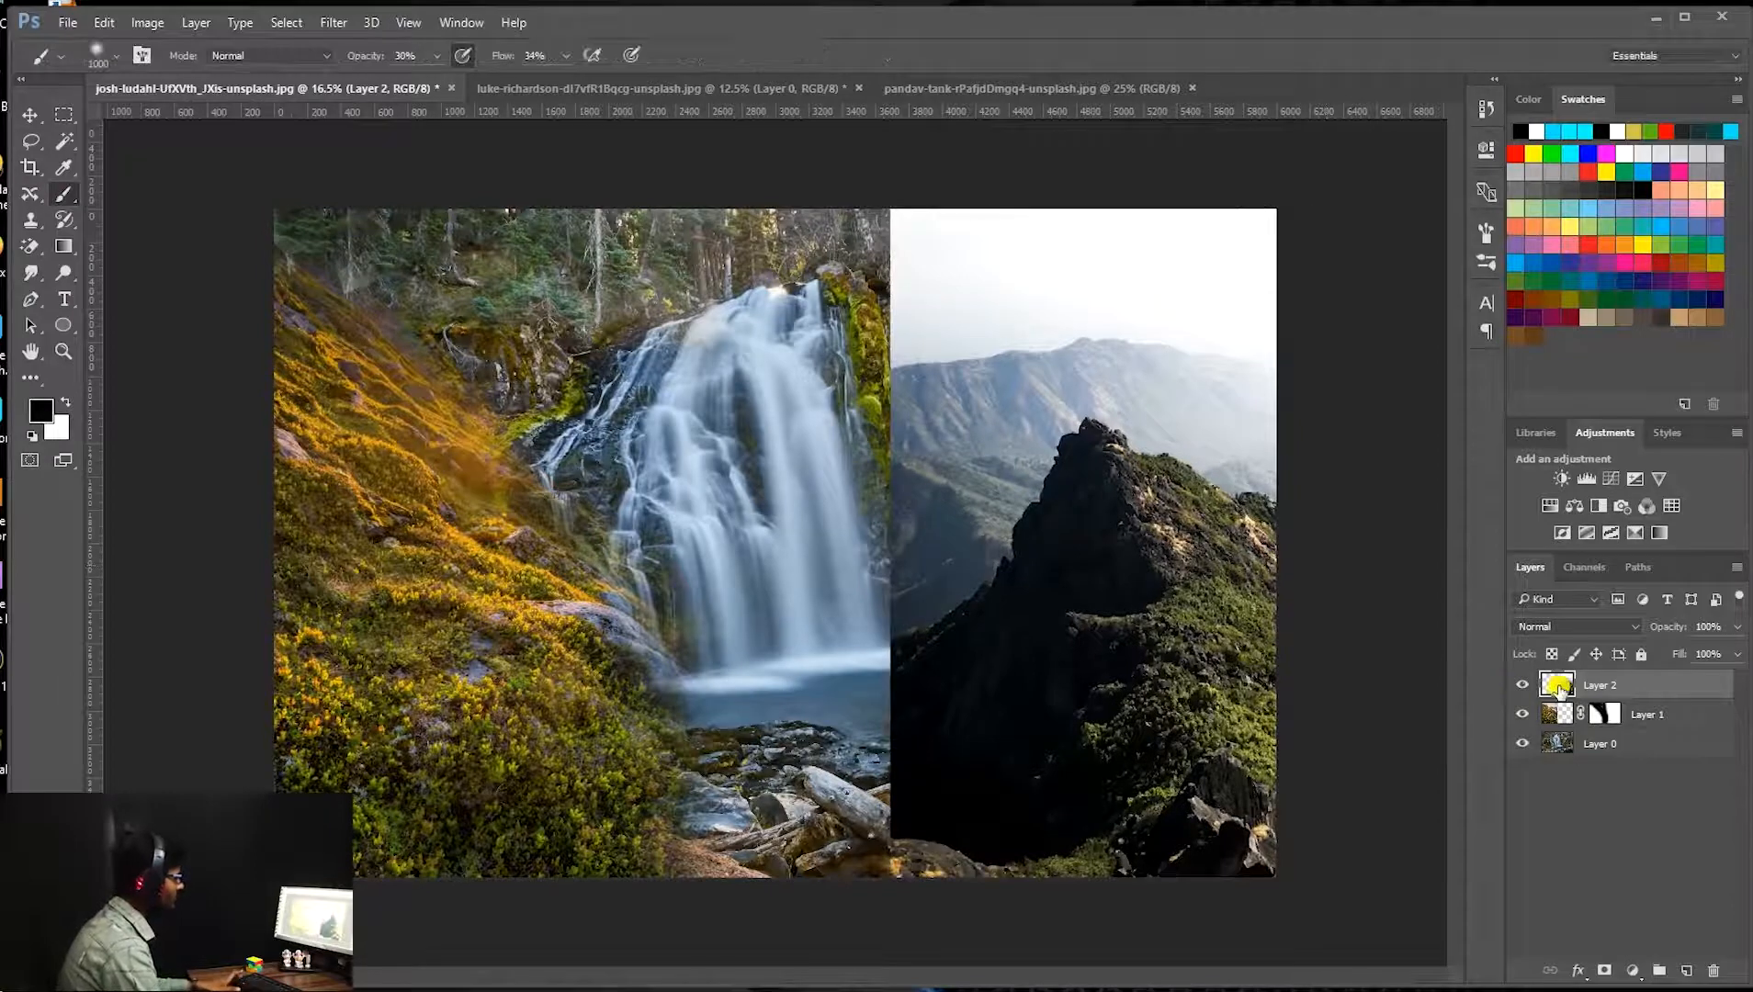
pyautogui.click(1600, 971)
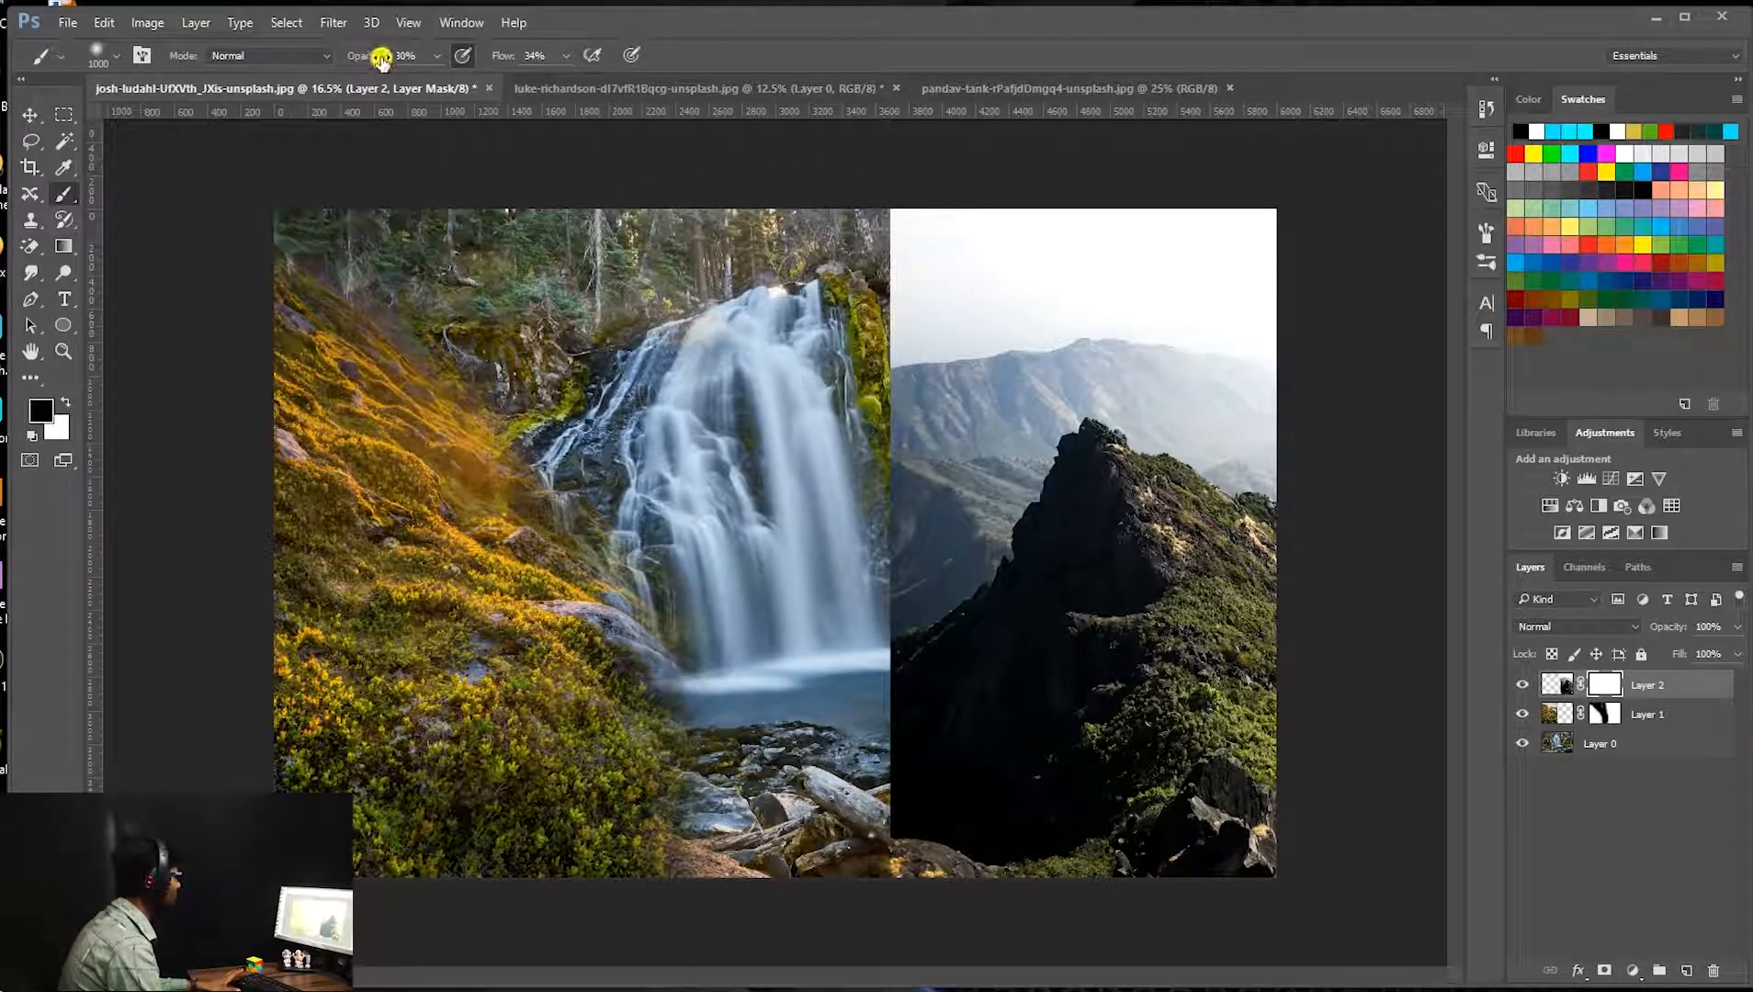
pyautogui.click(436, 55)
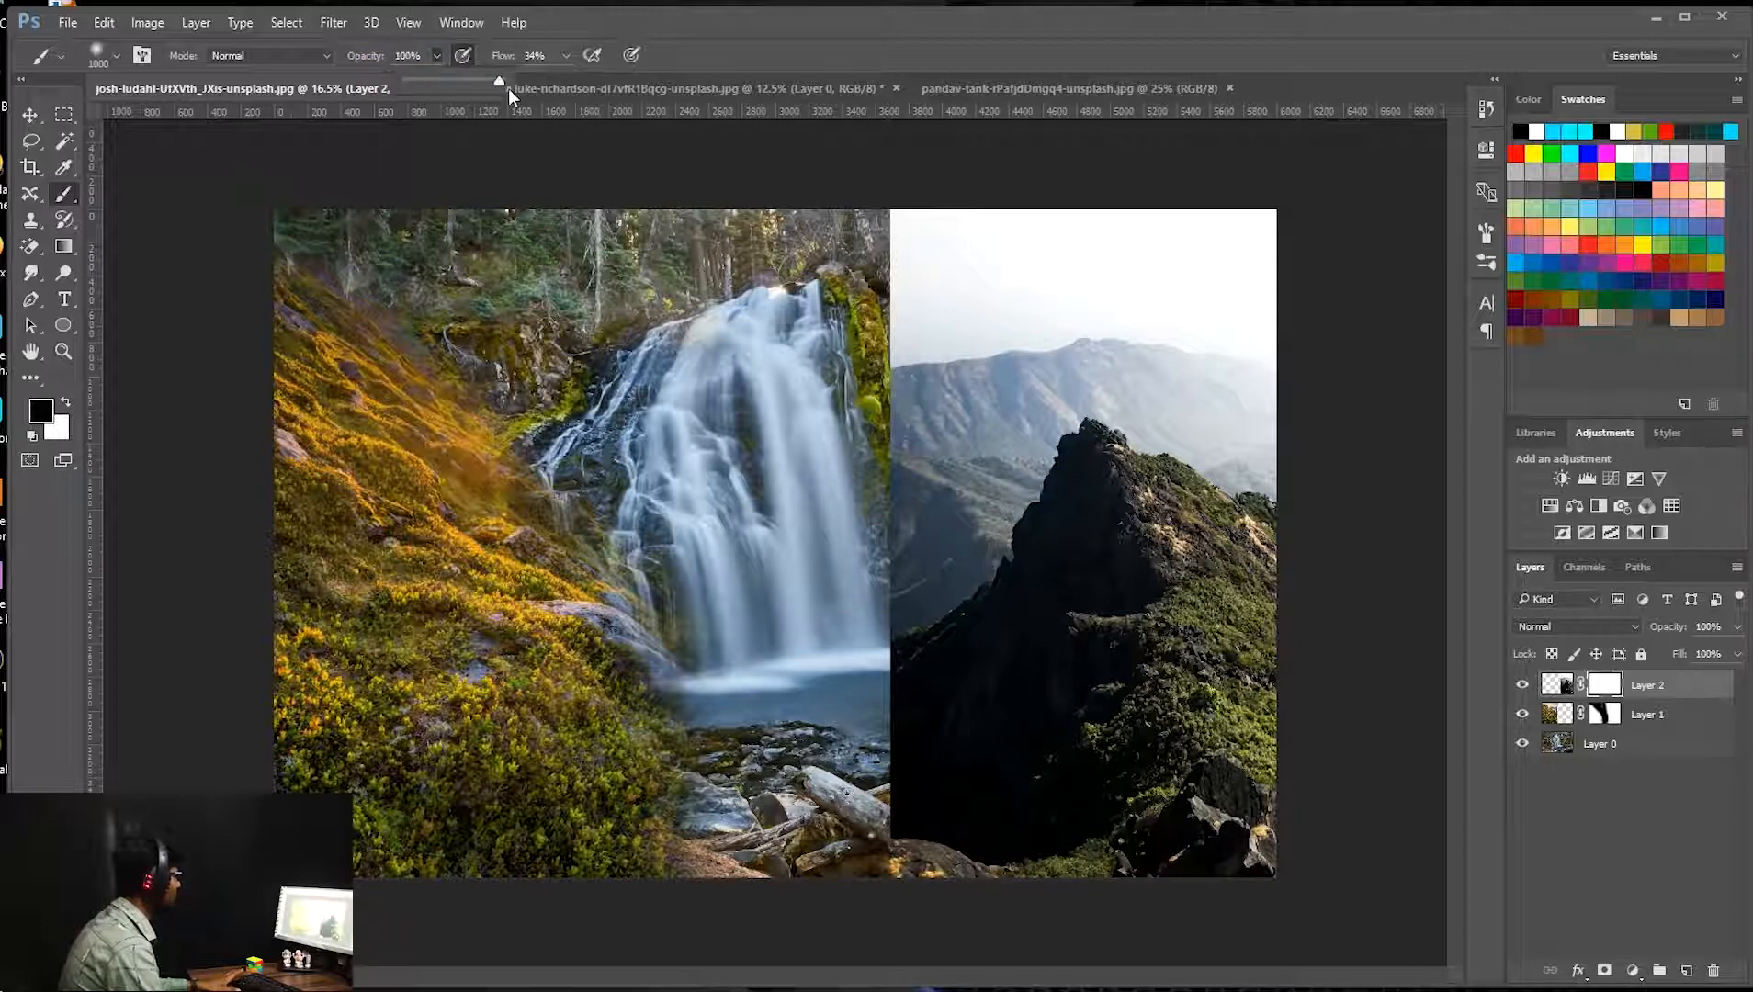
pyautogui.click(566, 55)
pyautogui.moveTo(562, 81); pyautogui.dragTo(647, 84)
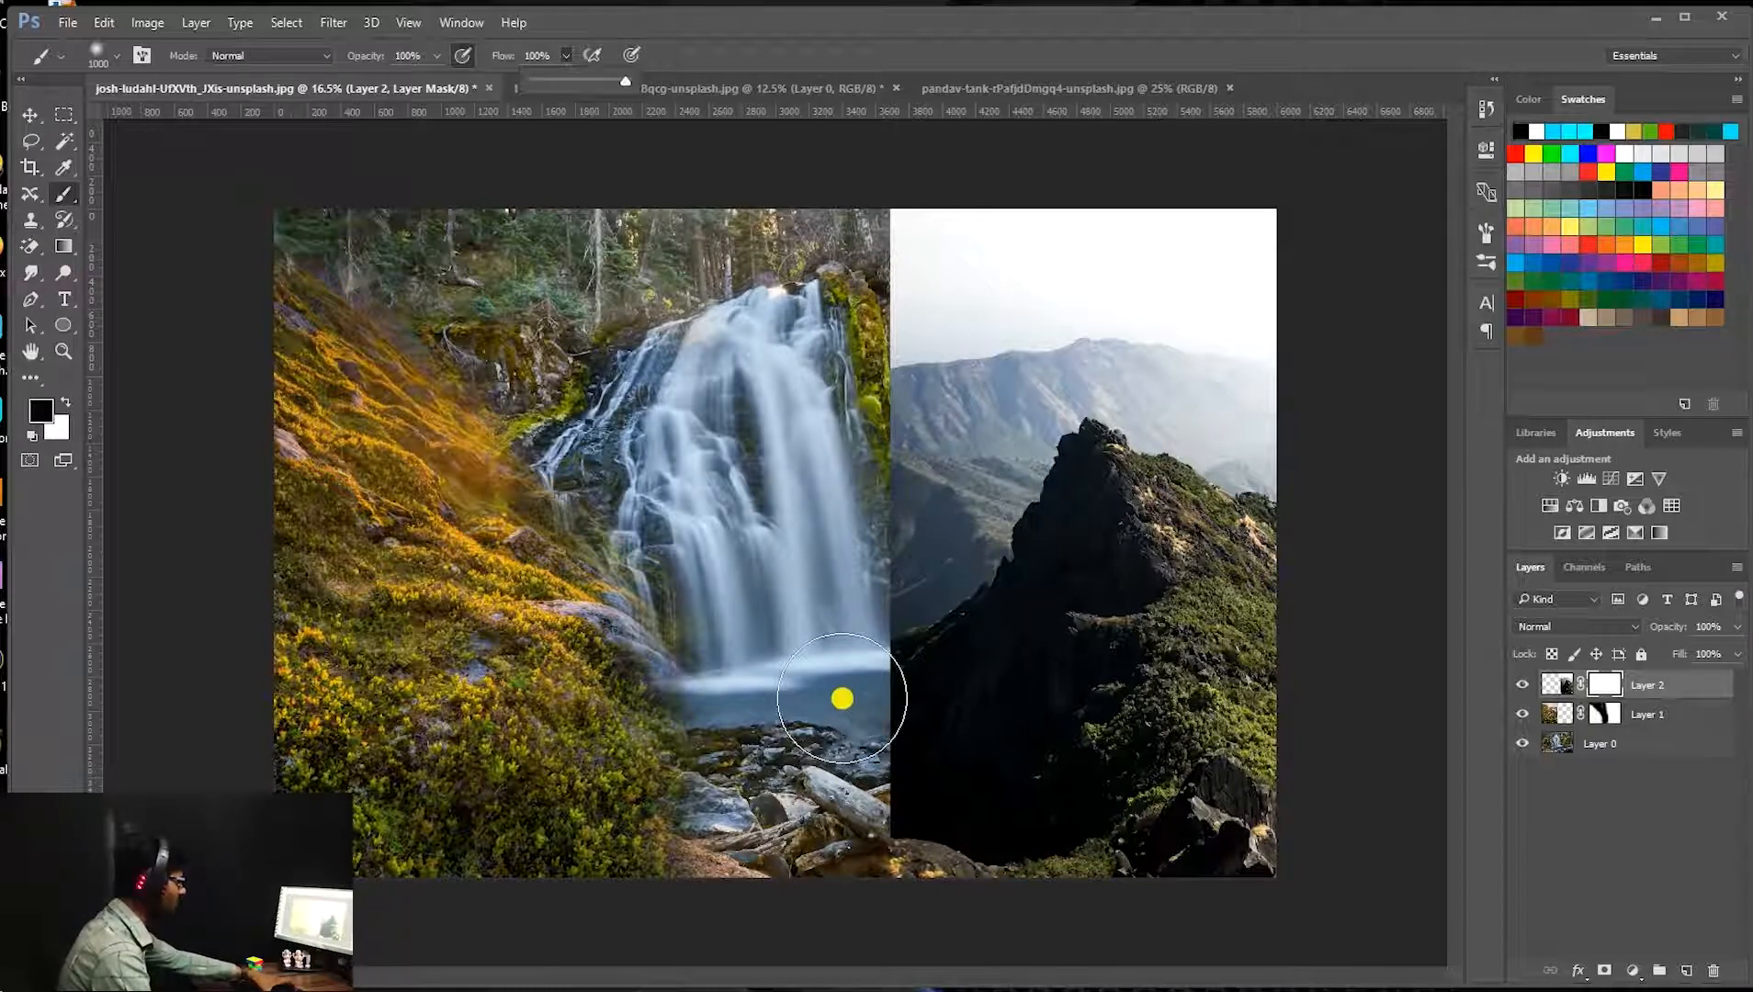
pyautogui.click(842, 699)
# Reduce the brush size to 700 and paint black on Layer 2's mask down the mountain photo's left edge.
pyautogui.press('[')
pyautogui.press('[')
pyautogui.press('[')
pyautogui.moveTo(896, 862)
pyautogui.mouseDown()
pyautogui.moveTo(917, 671)
pyautogui.moveTo(909, 395)
pyautogui.moveTo(904, 275)
pyautogui.moveTo(869, 187)
pyautogui.moveTo(874, 880)
pyautogui.mouseUp()
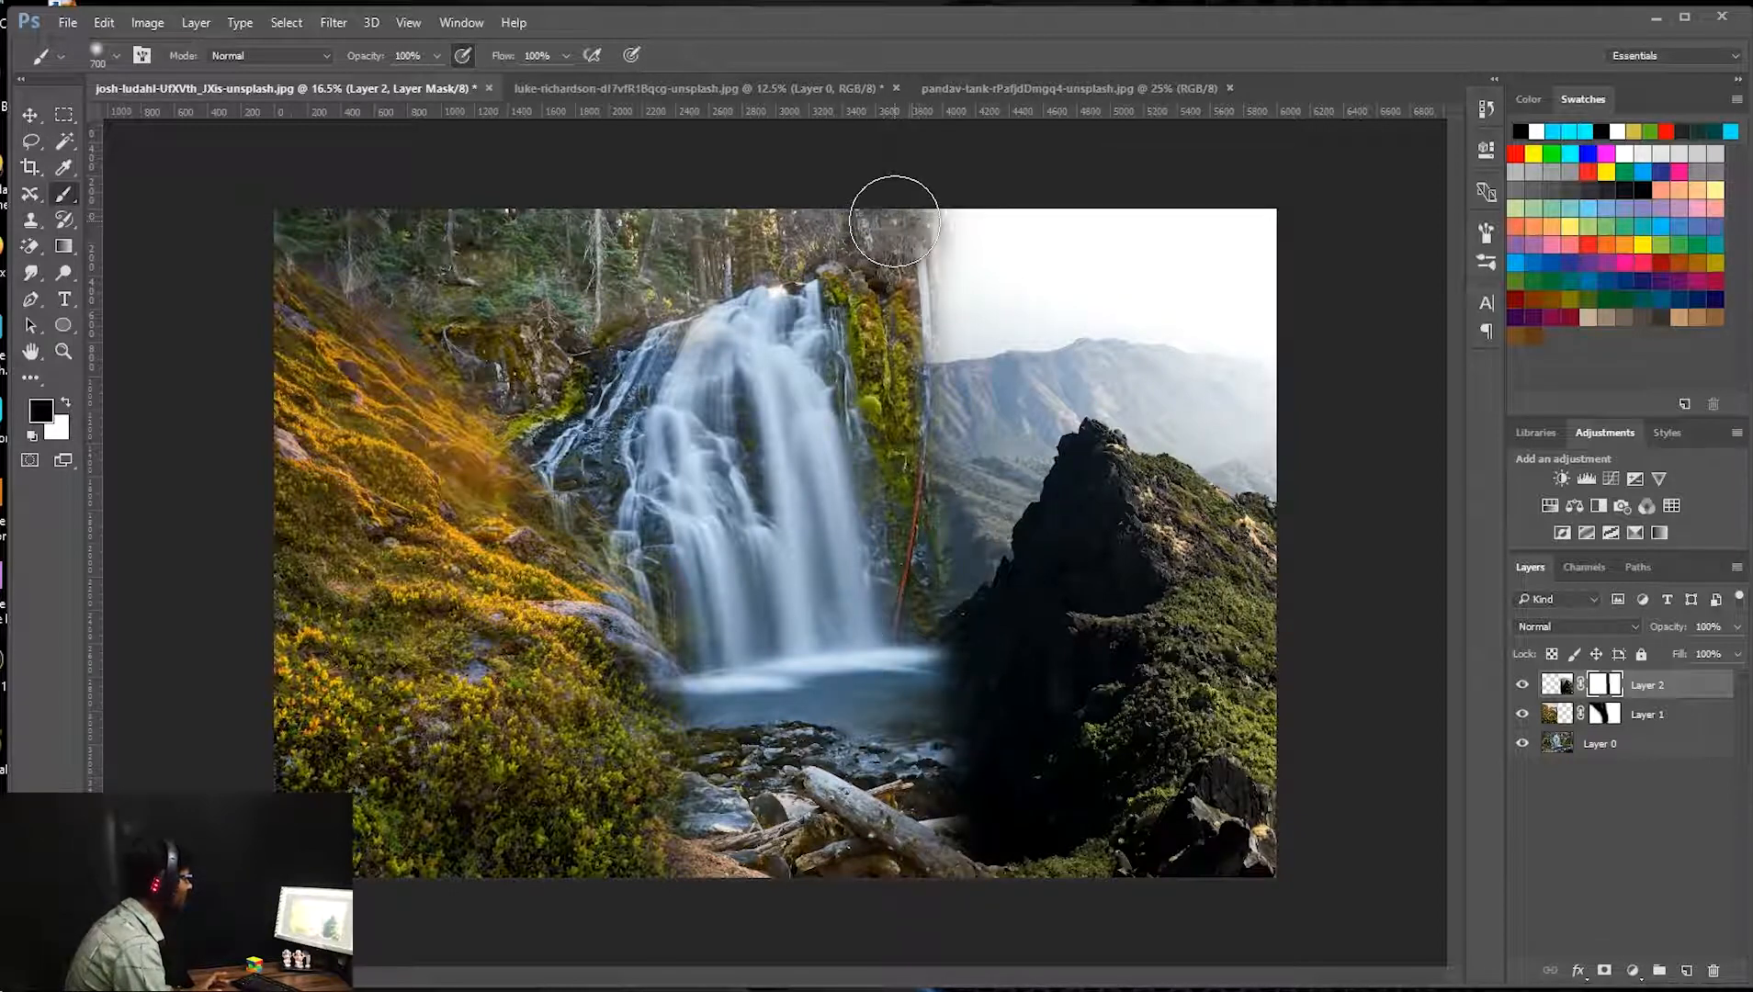
pyautogui.moveTo(920, 218)
pyautogui.mouseDown()
pyautogui.moveTo(904, 235)
pyautogui.moveTo(923, 230)
pyautogui.mouseUp()
# Set brush opacity to 36% and flow to 39%, and fade the upper sky and dark slope edge on Layer 2's mask.
pyautogui.click(409, 56)
pyautogui.moveTo(436, 57); pyautogui.dragTo(377, 85)
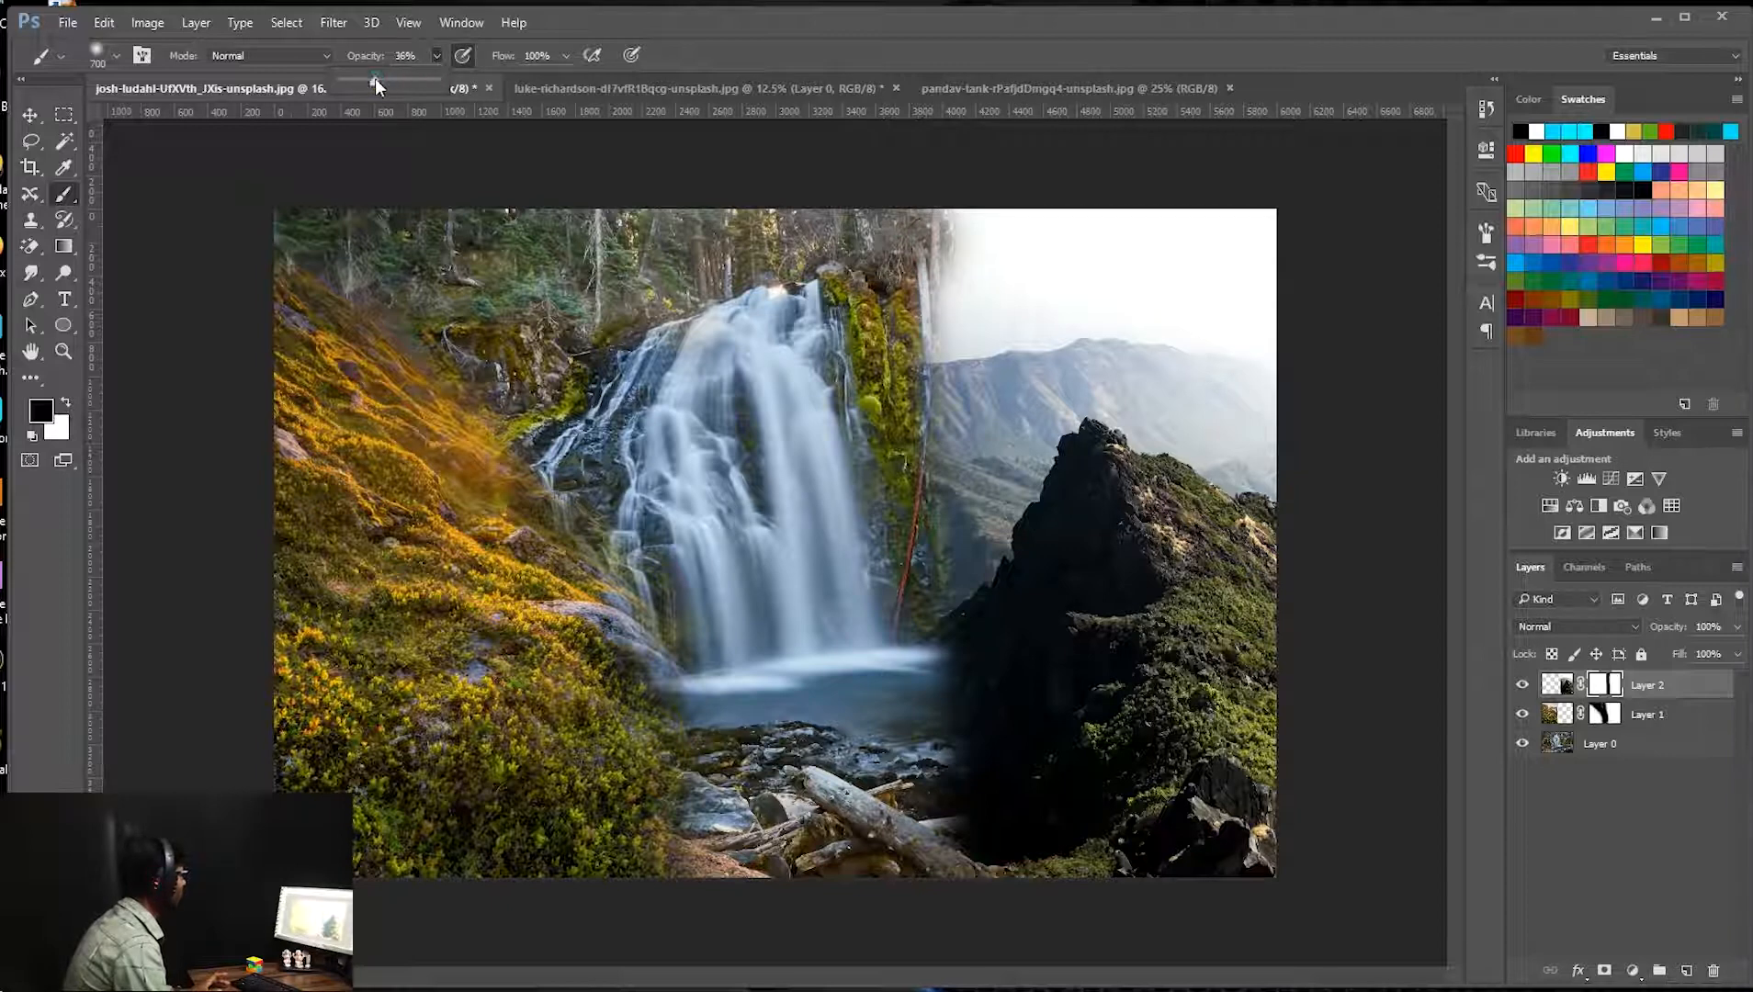
pyautogui.click(566, 55)
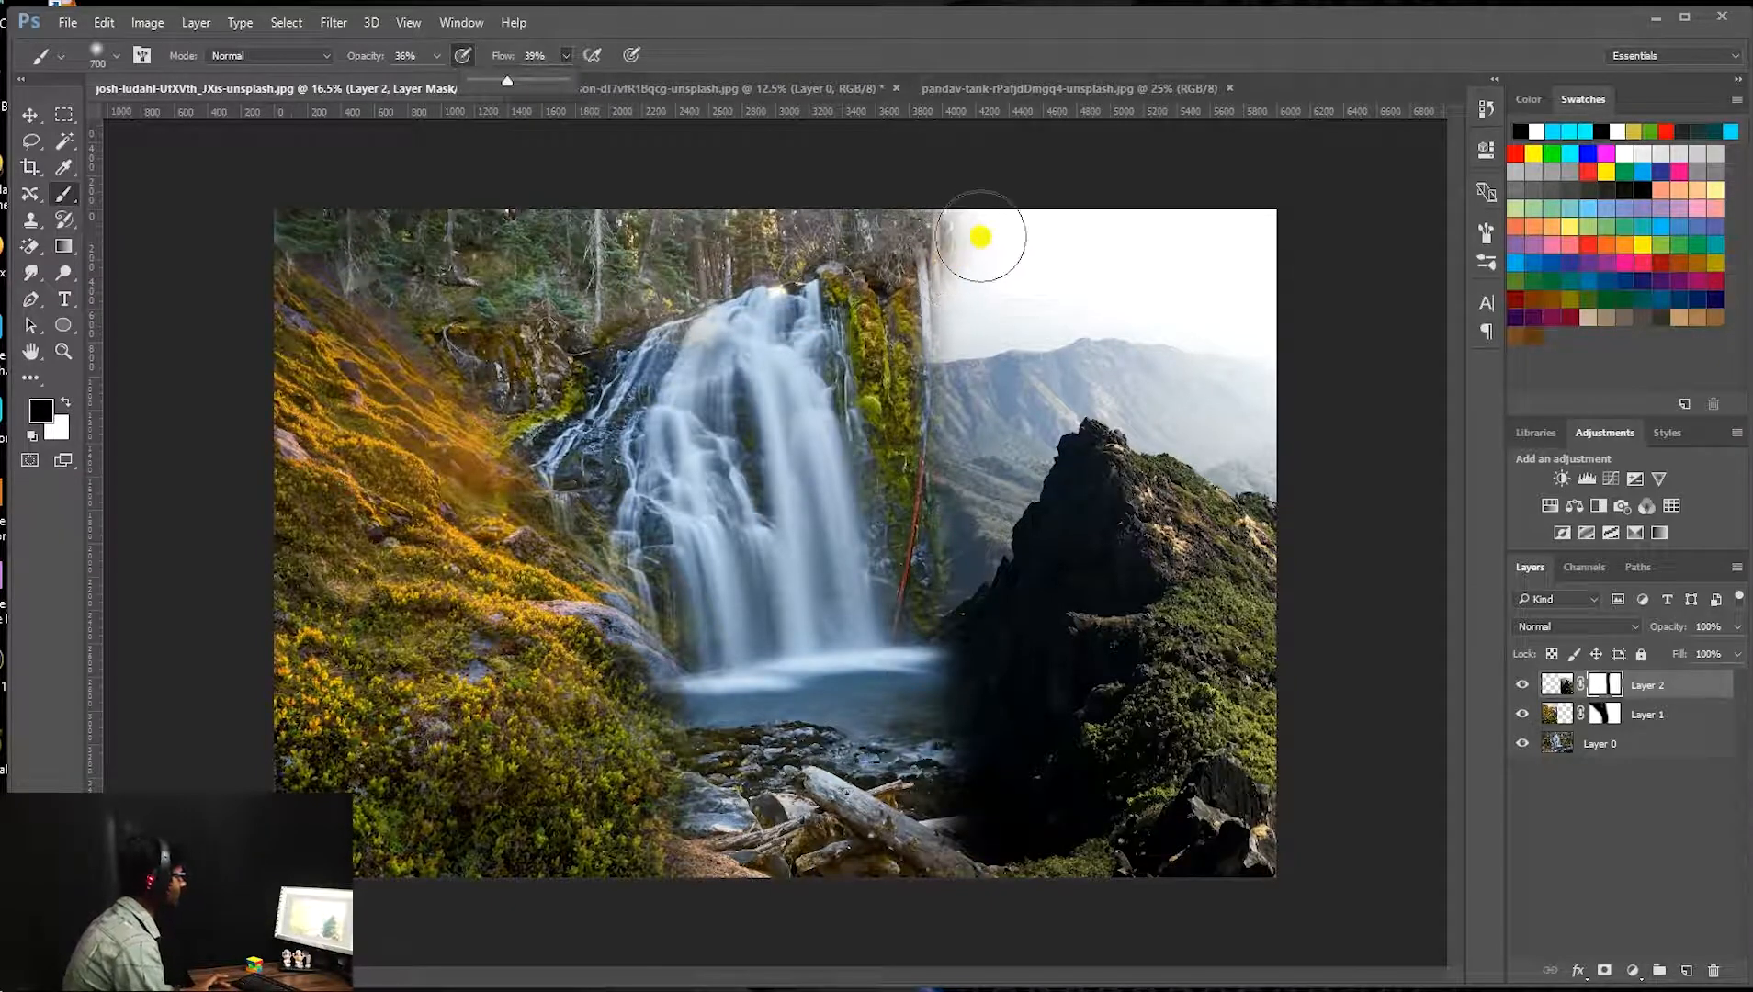
pyautogui.moveTo(958, 243)
pyautogui.mouseDown()
pyautogui.moveTo(1165, 242)
pyautogui.moveTo(974, 312)
pyautogui.mouseUp()
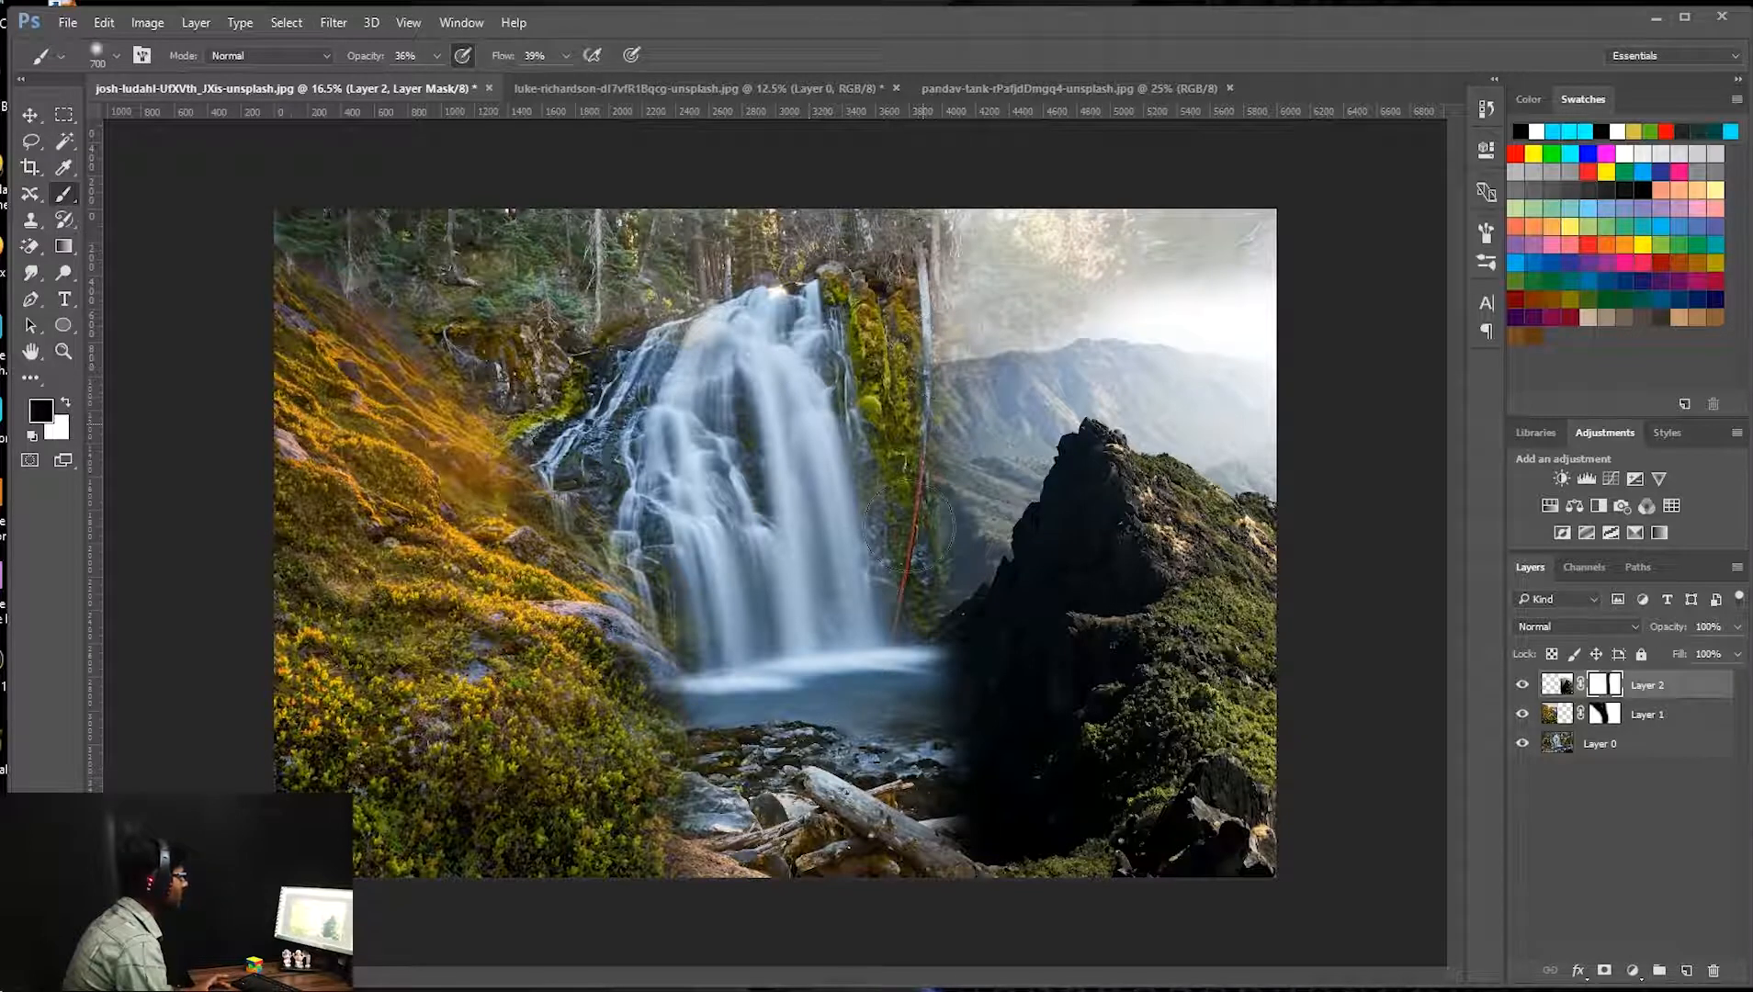
pyautogui.moveTo(959, 600)
pyautogui.mouseDown()
pyautogui.moveTo(965, 783)
pyautogui.moveTo(996, 843)
pyautogui.moveTo(968, 706)
pyautogui.mouseUp()
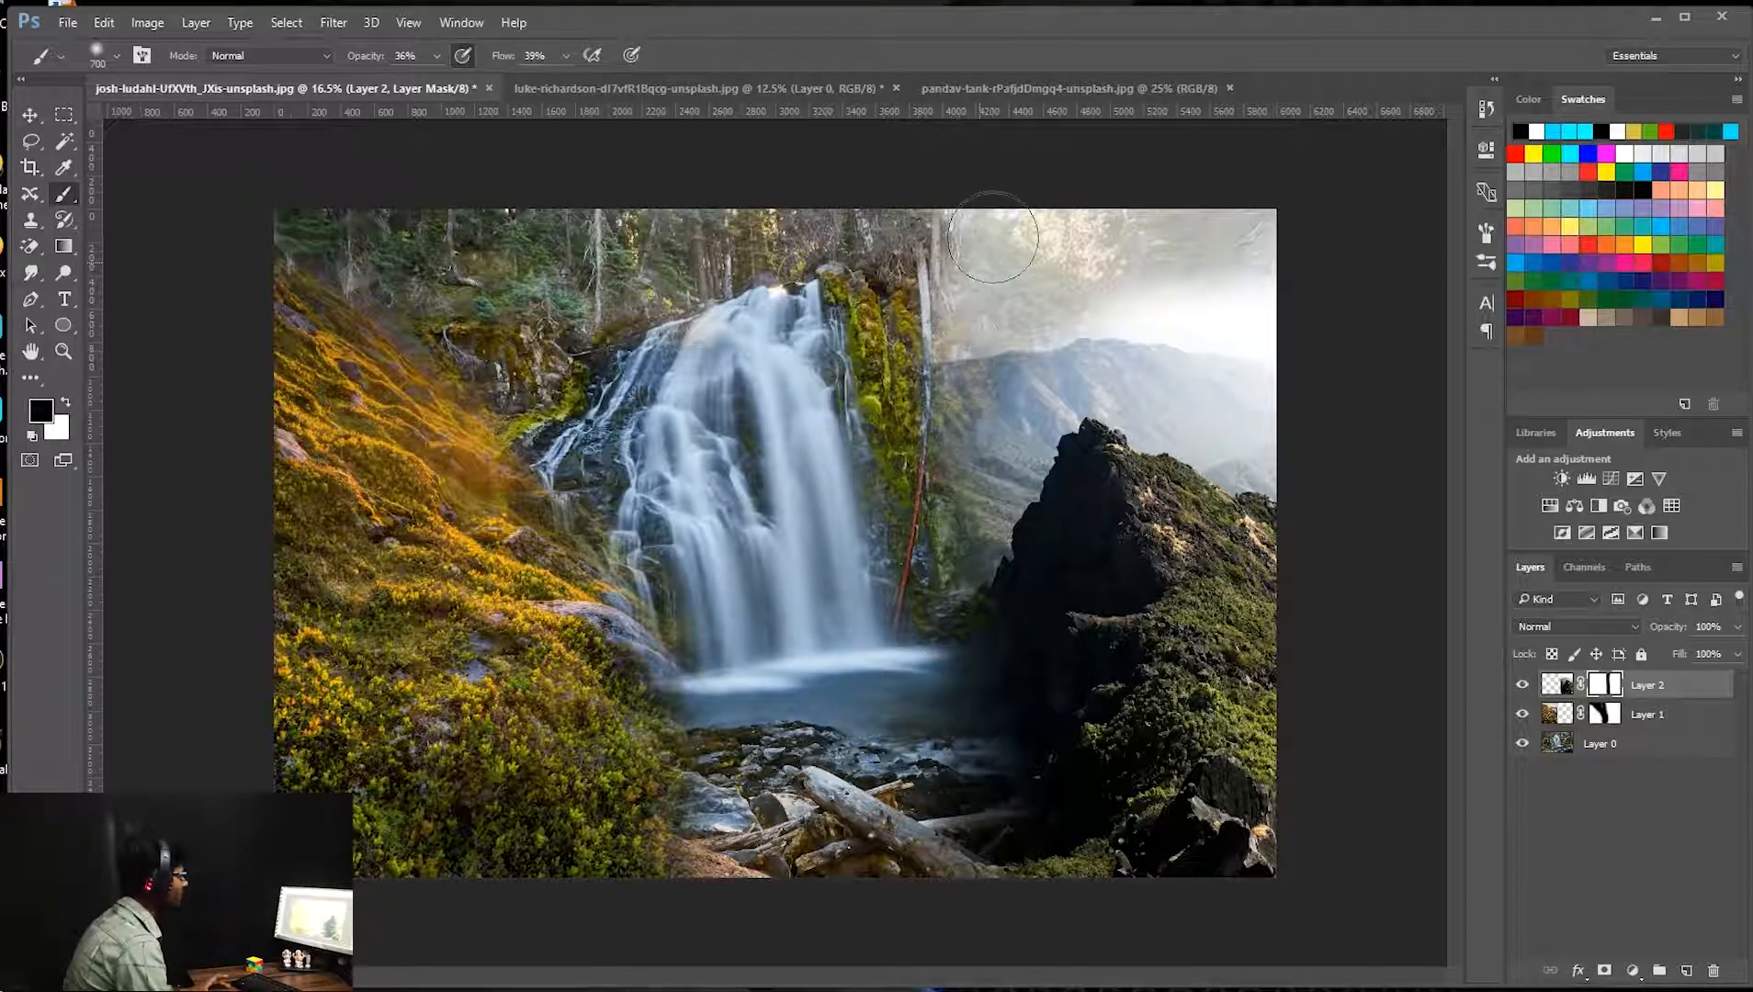
# Paint more black on Layer 2's mask over the sky, distant ridge and left edge to blend them into the rock wall.
pyautogui.moveTo(1020, 238); pyautogui.dragTo(1158, 243)
pyautogui.moveTo(1038, 235); pyautogui.dragTo(965, 310)
pyautogui.moveTo(949, 750)
pyautogui.mouseDown()
pyautogui.moveTo(982, 890)
pyautogui.moveTo(1022, 881)
pyautogui.mouseUp()
pyautogui.moveTo(928, 571)
pyautogui.mouseDown()
pyautogui.moveTo(935, 458)
pyautogui.moveTo(1001, 238)
pyautogui.moveTo(957, 239)
pyautogui.moveTo(1251, 211)
pyautogui.moveTo(1018, 213)
pyautogui.moveTo(1155, 234)
pyautogui.moveTo(1169, 265)
pyautogui.moveTo(1046, 278)
pyautogui.moveTo(951, 332)
pyautogui.moveTo(983, 358)
pyautogui.moveTo(1195, 319)
pyautogui.moveTo(1130, 326)
pyautogui.mouseUp()
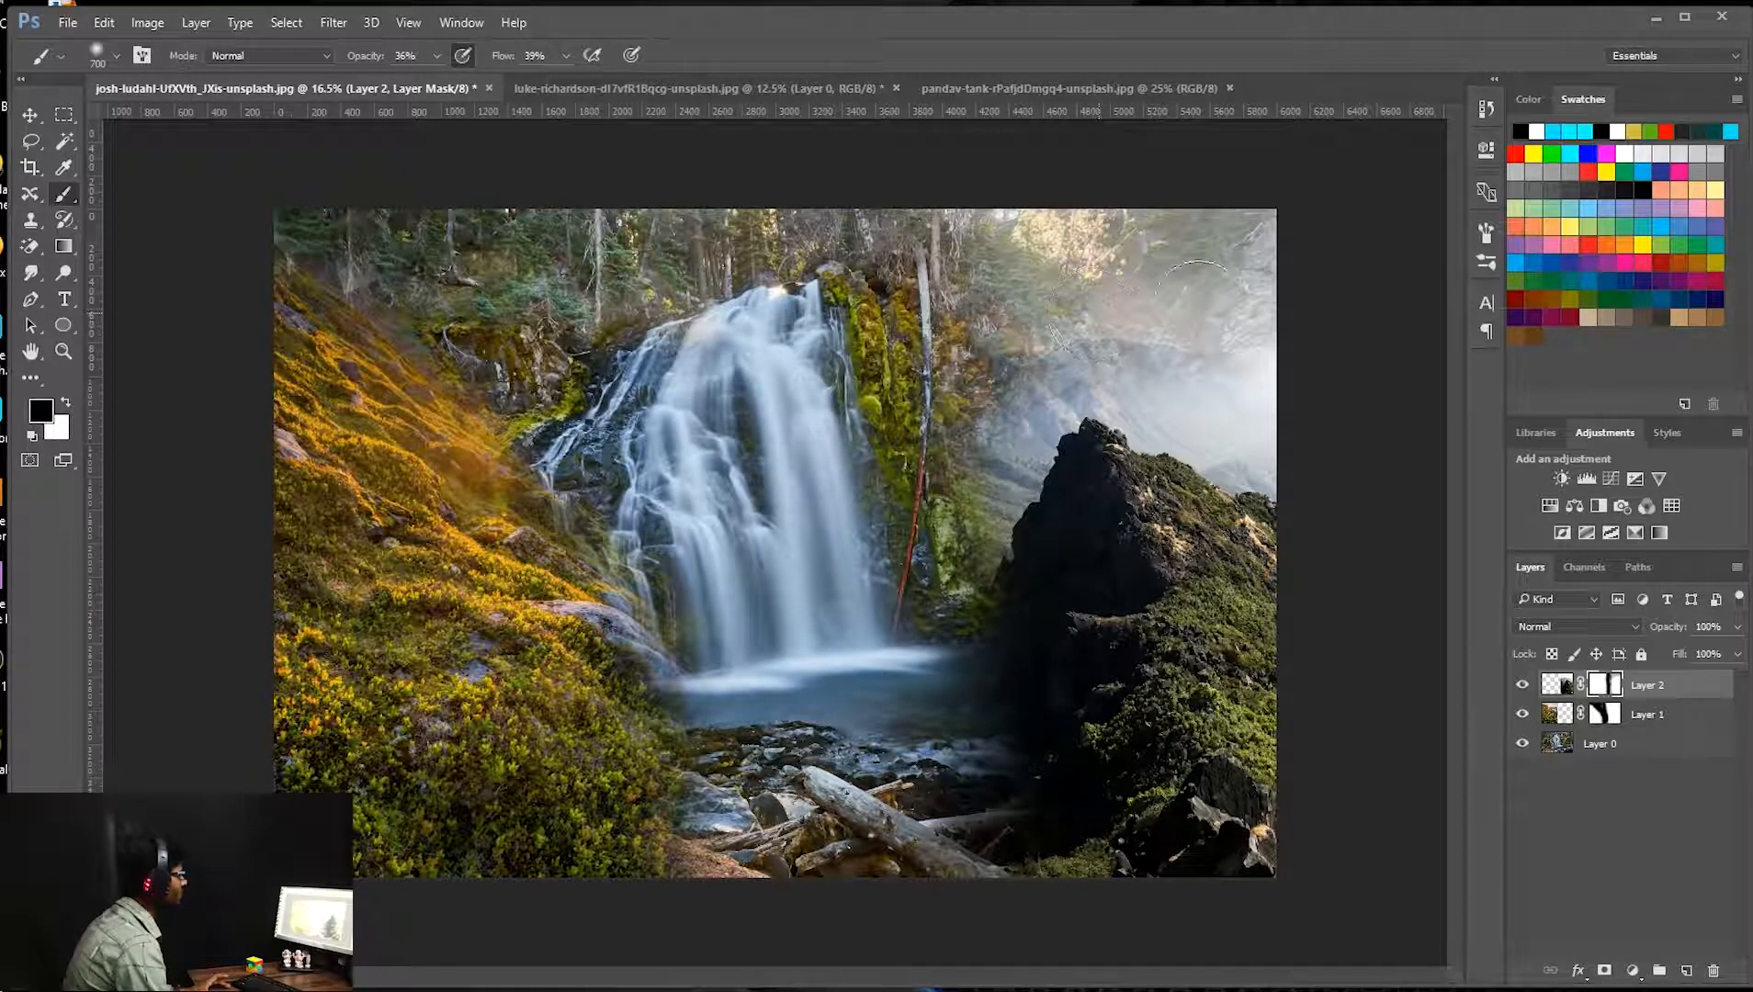
pyautogui.moveTo(974, 385)
pyautogui.mouseDown()
pyautogui.moveTo(969, 452)
pyautogui.moveTo(1253, 288)
pyautogui.moveTo(1259, 406)
pyautogui.moveTo(1136, 392)
pyautogui.mouseUp()
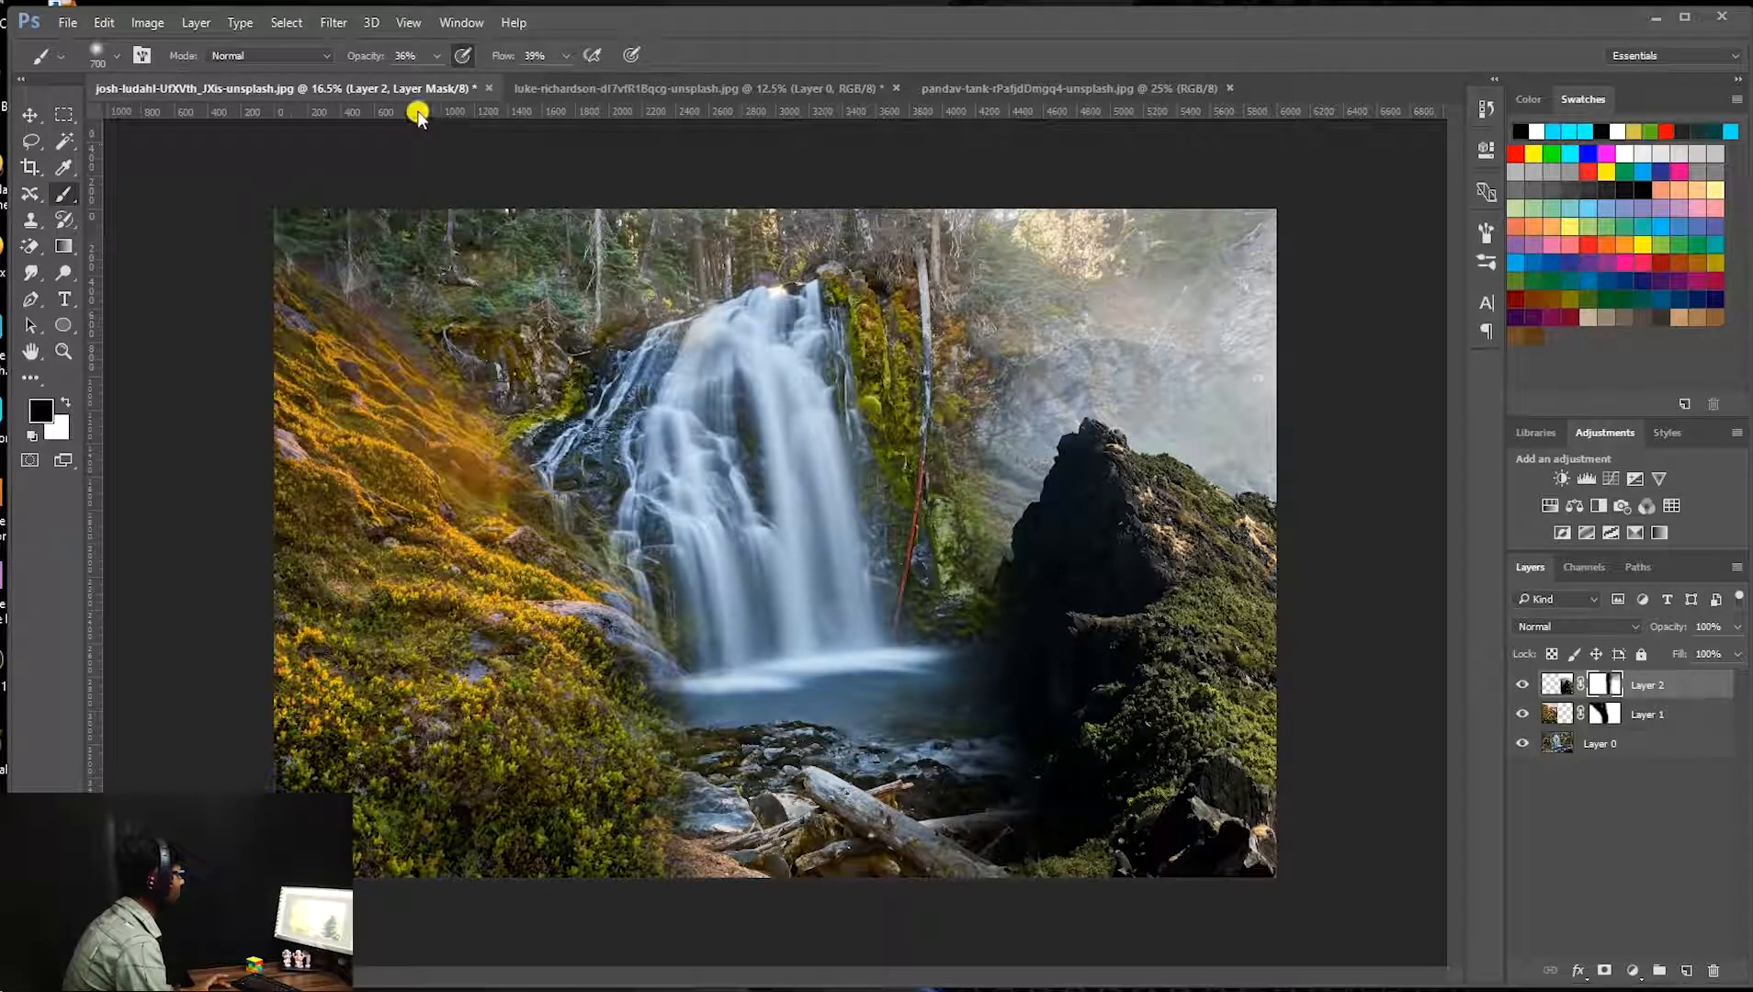
# Set brush opacity to 62% and flow to 59%, and mask out the remaining haze, dark peak and slope edge on Layer 2.
pyautogui.click(435, 57)
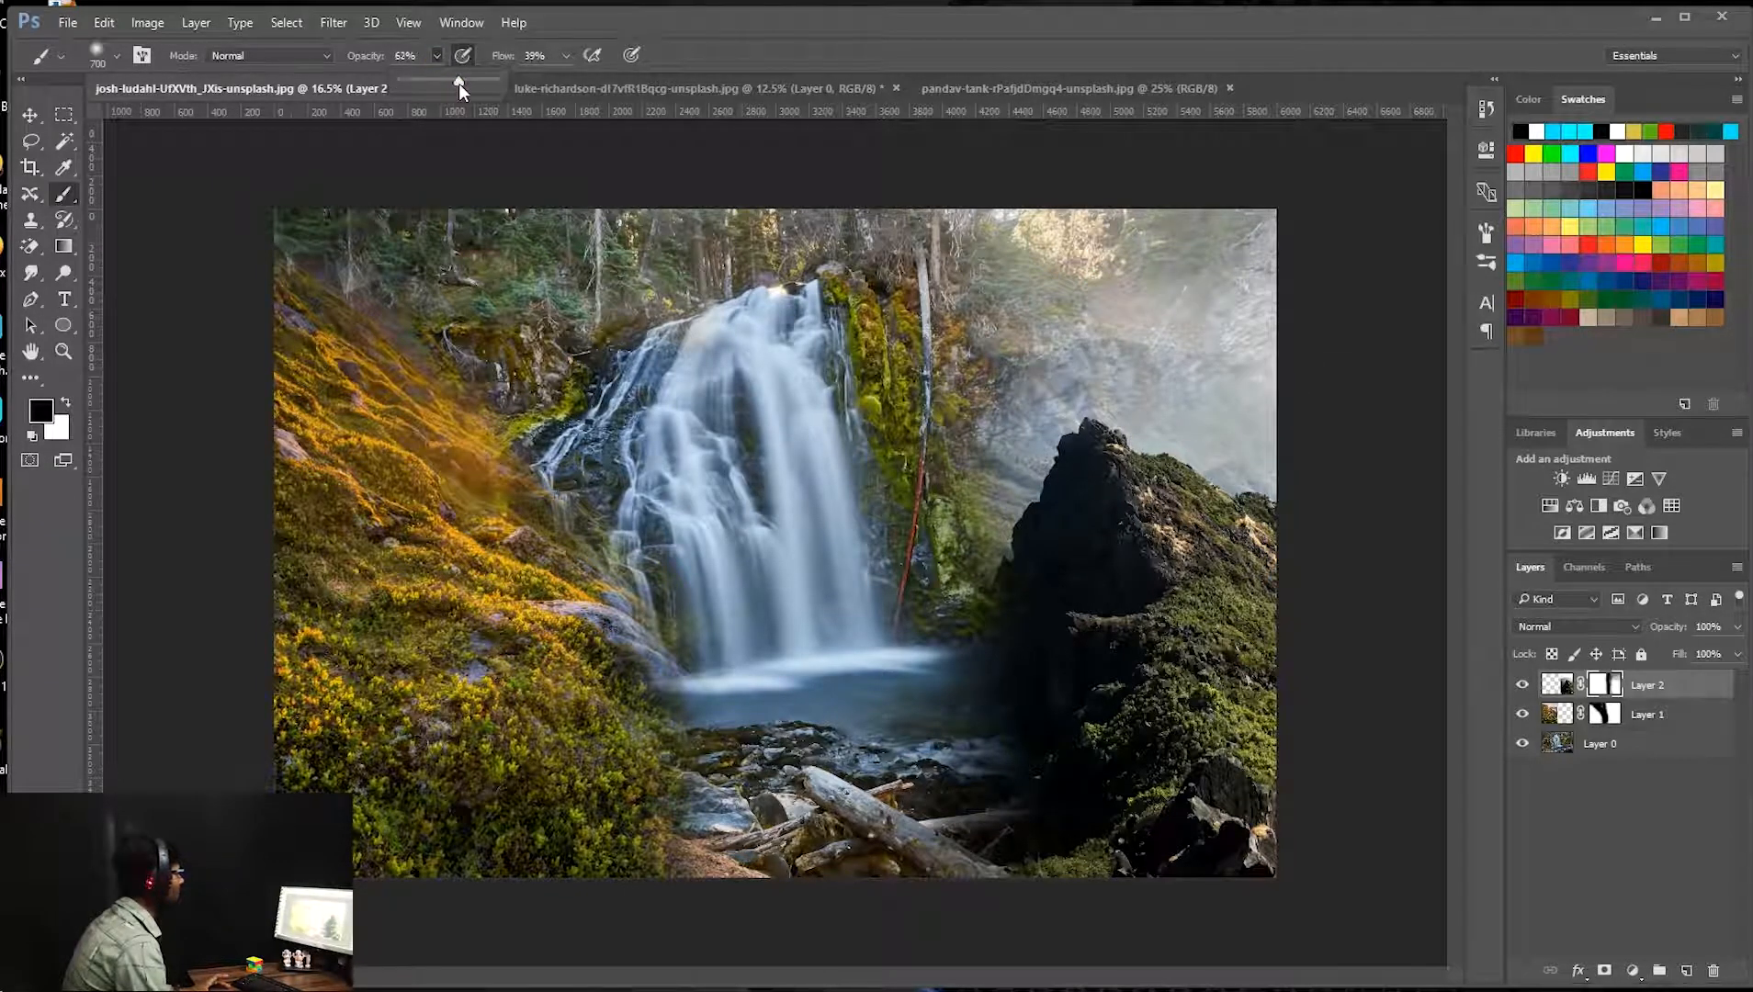
pyautogui.click(566, 55)
pyautogui.moveTo(563, 81); pyautogui.dragTo(581, 81)
pyautogui.moveTo(1123, 298)
pyautogui.mouseDown()
pyautogui.moveTo(1040, 254)
pyautogui.moveTo(1127, 251)
pyautogui.moveTo(1257, 291)
pyautogui.moveTo(1084, 317)
pyautogui.moveTo(1011, 362)
pyautogui.moveTo(1231, 377)
pyautogui.moveTo(1291, 268)
pyautogui.moveTo(1185, 418)
pyautogui.moveTo(1084, 423)
pyautogui.moveTo(1020, 455)
pyautogui.moveTo(1155, 420)
pyautogui.moveTo(1286, 494)
pyautogui.moveTo(1273, 287)
pyautogui.mouseUp()
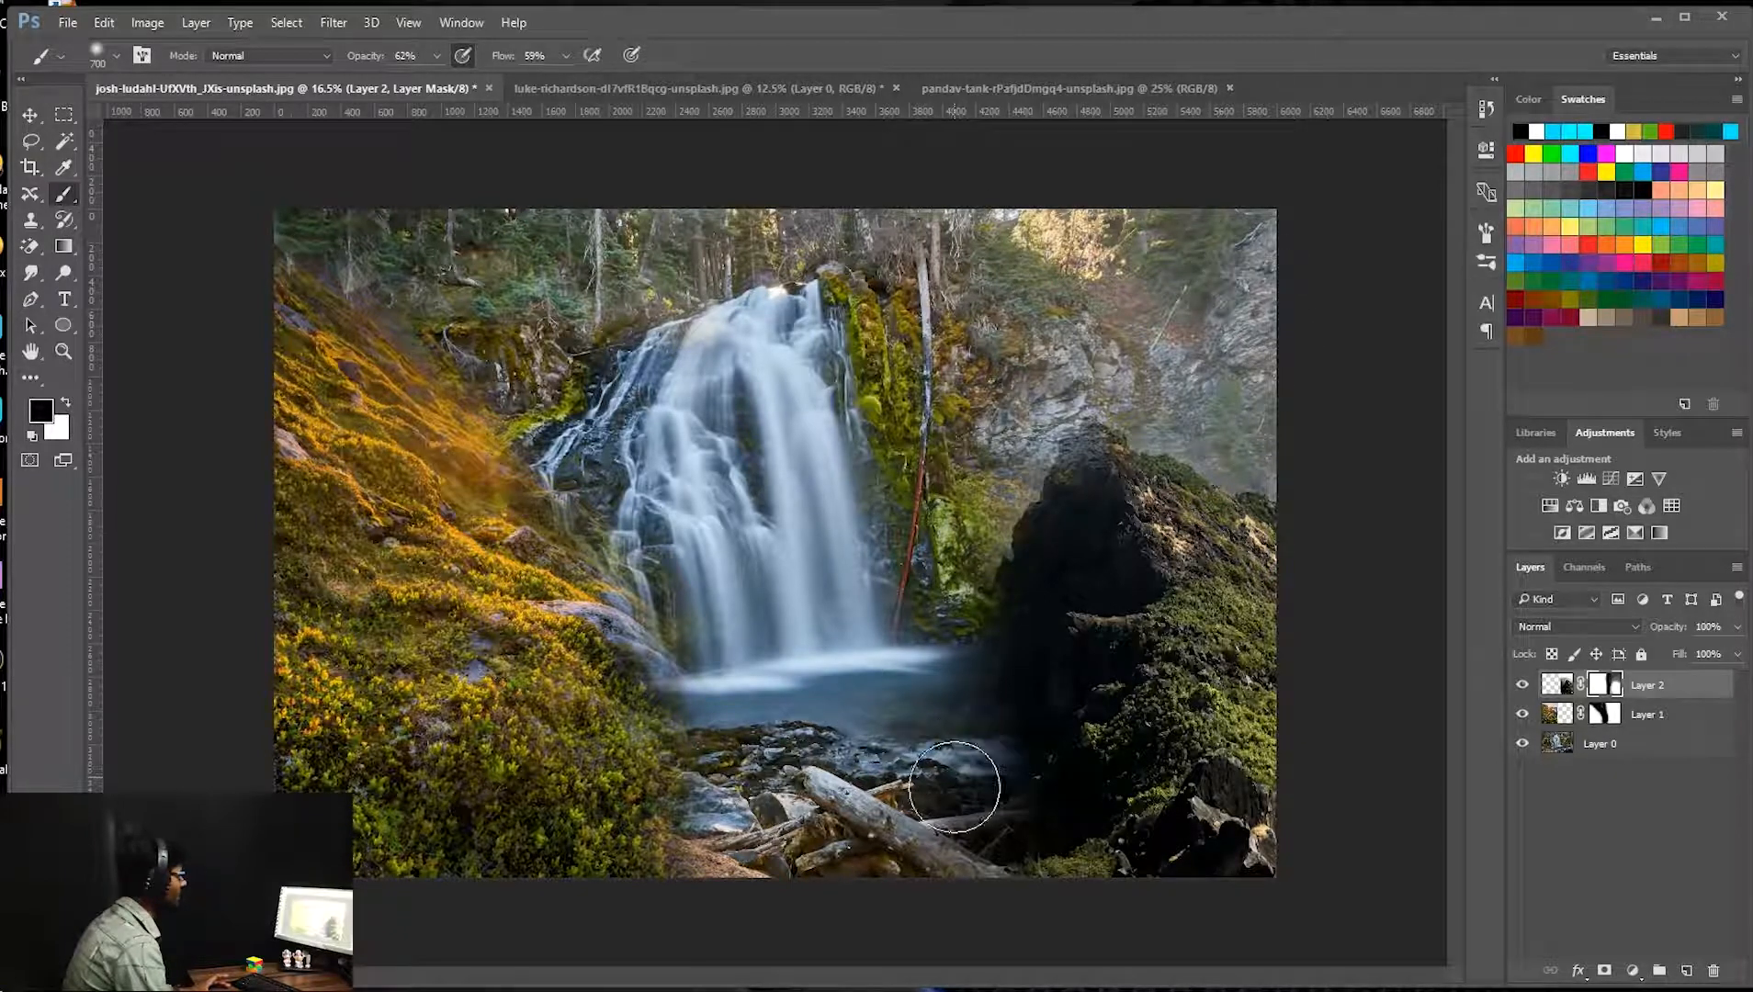
pyautogui.moveTo(1056, 883)
pyautogui.mouseDown()
pyautogui.moveTo(1024, 824)
pyautogui.moveTo(1092, 885)
pyautogui.moveTo(1026, 806)
pyautogui.mouseUp()
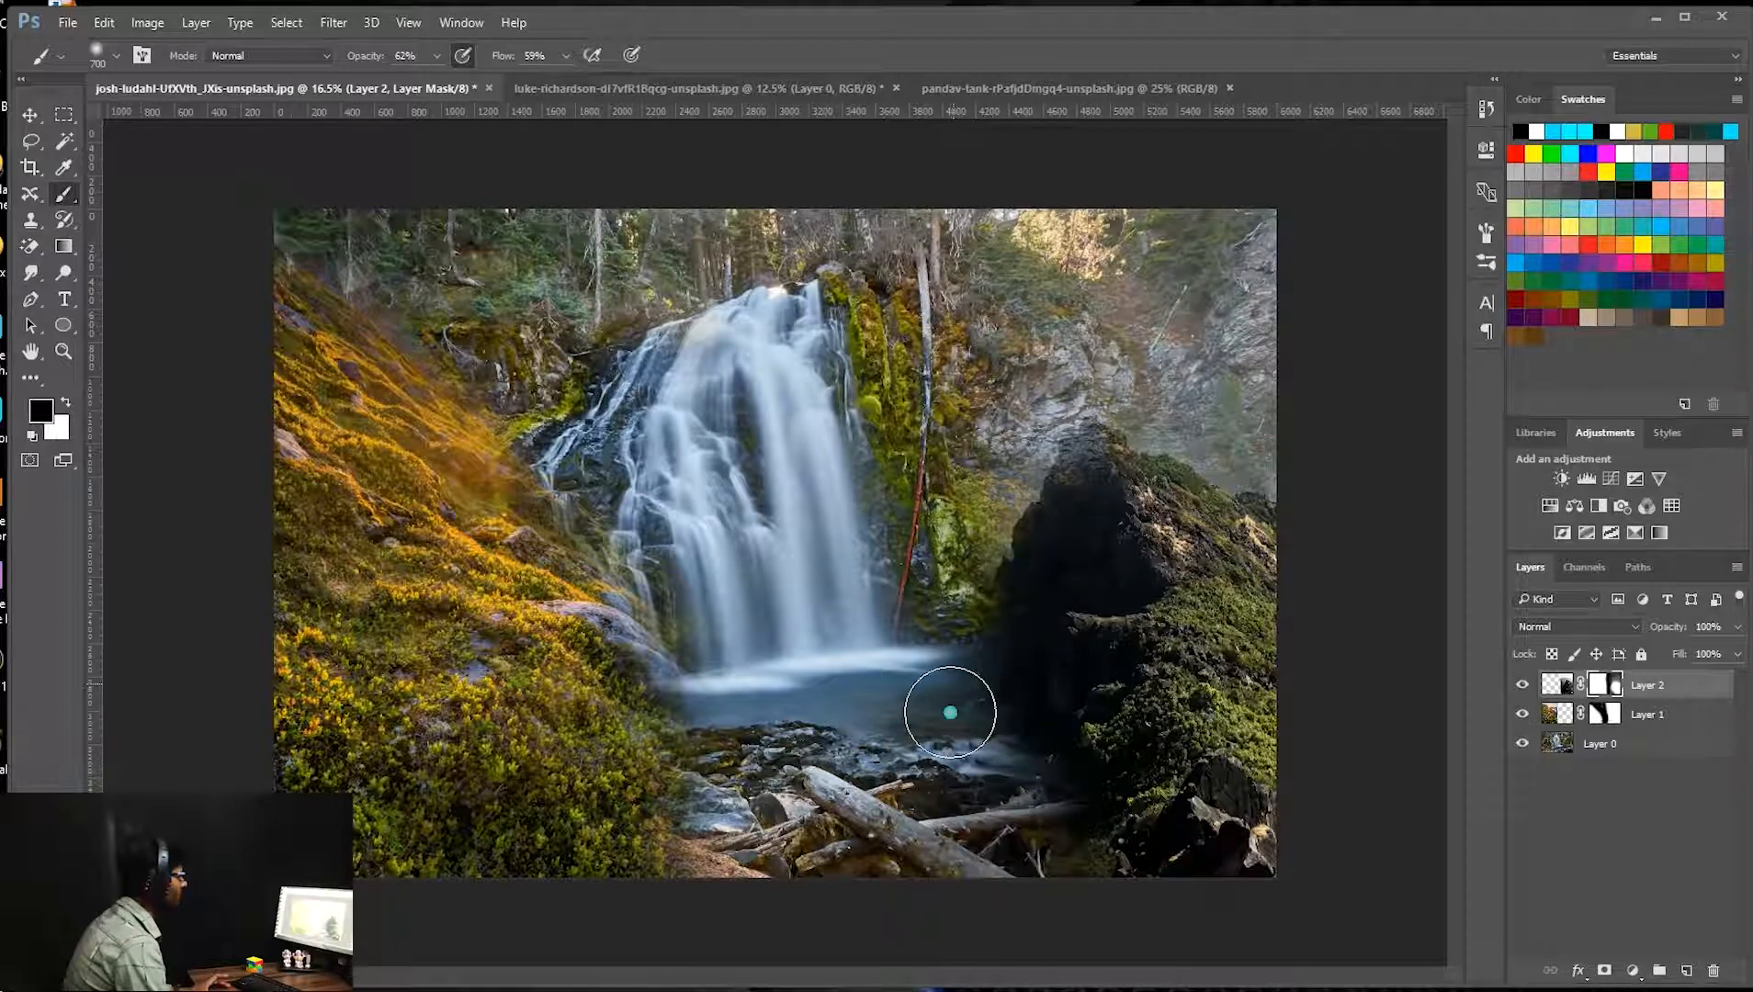
pyautogui.moveTo(935, 641)
pyautogui.mouseDown()
pyautogui.moveTo(927, 622)
pyautogui.moveTo(975, 708)
pyautogui.moveTo(975, 626)
pyautogui.moveTo(1050, 441)
pyautogui.moveTo(1132, 424)
pyautogui.moveTo(1240, 458)
pyautogui.moveTo(1260, 446)
pyautogui.moveTo(1266, 292)
pyautogui.moveTo(991, 202)
pyautogui.moveTo(950, 309)
pyautogui.moveTo(1167, 340)
pyautogui.moveTo(1191, 413)
pyautogui.moveTo(1280, 457)
pyautogui.moveTo(1082, 430)
pyautogui.moveTo(1026, 485)
pyautogui.moveTo(983, 480)
pyautogui.moveTo(955, 356)
pyautogui.moveTo(947, 718)
pyautogui.moveTo(986, 656)
pyautogui.moveTo(1025, 787)
pyautogui.moveTo(1009, 714)
pyautogui.moveTo(1127, 899)
pyautogui.moveTo(1405, 860)
pyautogui.moveTo(920, 800)
pyautogui.moveTo(180, 496)
pyautogui.moveTo(1221, 532)
pyautogui.moveTo(1017, 508)
pyautogui.moveTo(1038, 503)
pyautogui.moveTo(1010, 587)
pyautogui.moveTo(1017, 637)
pyautogui.moveTo(1048, 501)
pyautogui.moveTo(623, 522)
pyautogui.moveTo(410, 562)
pyautogui.moveTo(305, 500)
pyautogui.moveTo(566, 524)
pyautogui.moveTo(167, 394)
pyautogui.mouseUp()
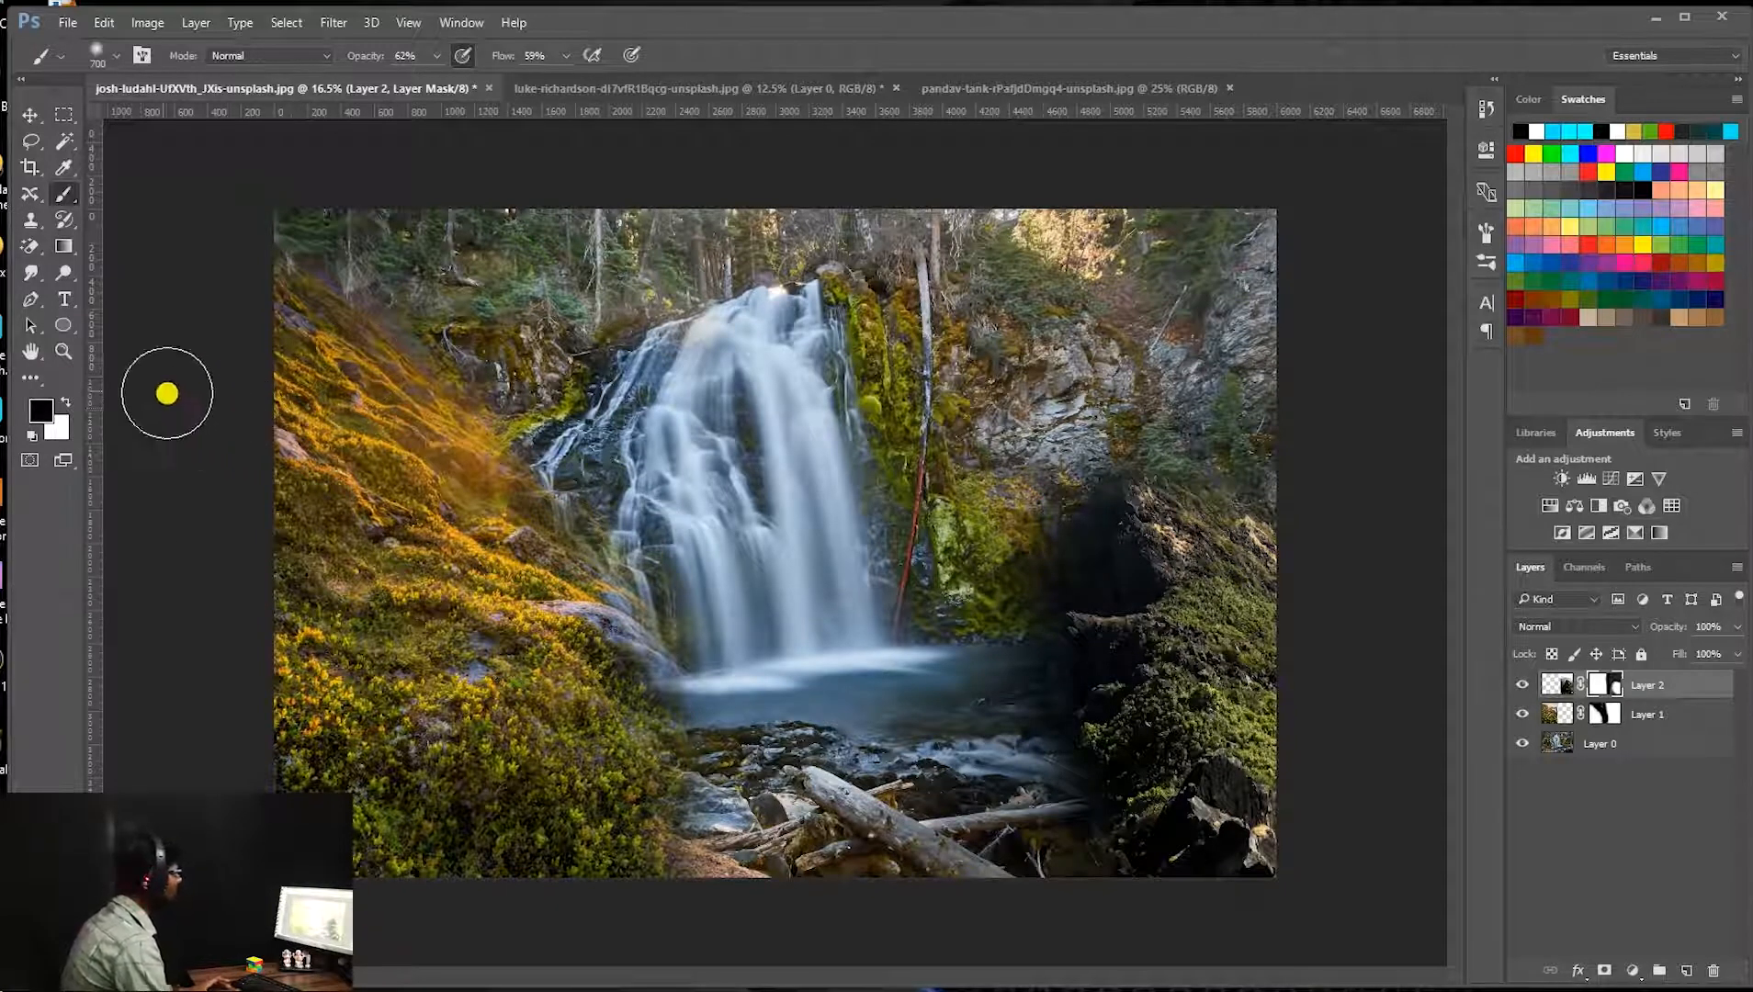
# Paint white on Layer 2's mask, raising brush opacity and flow to 100%, to bring back the whole mountain photo.
pyautogui.click(67, 404)
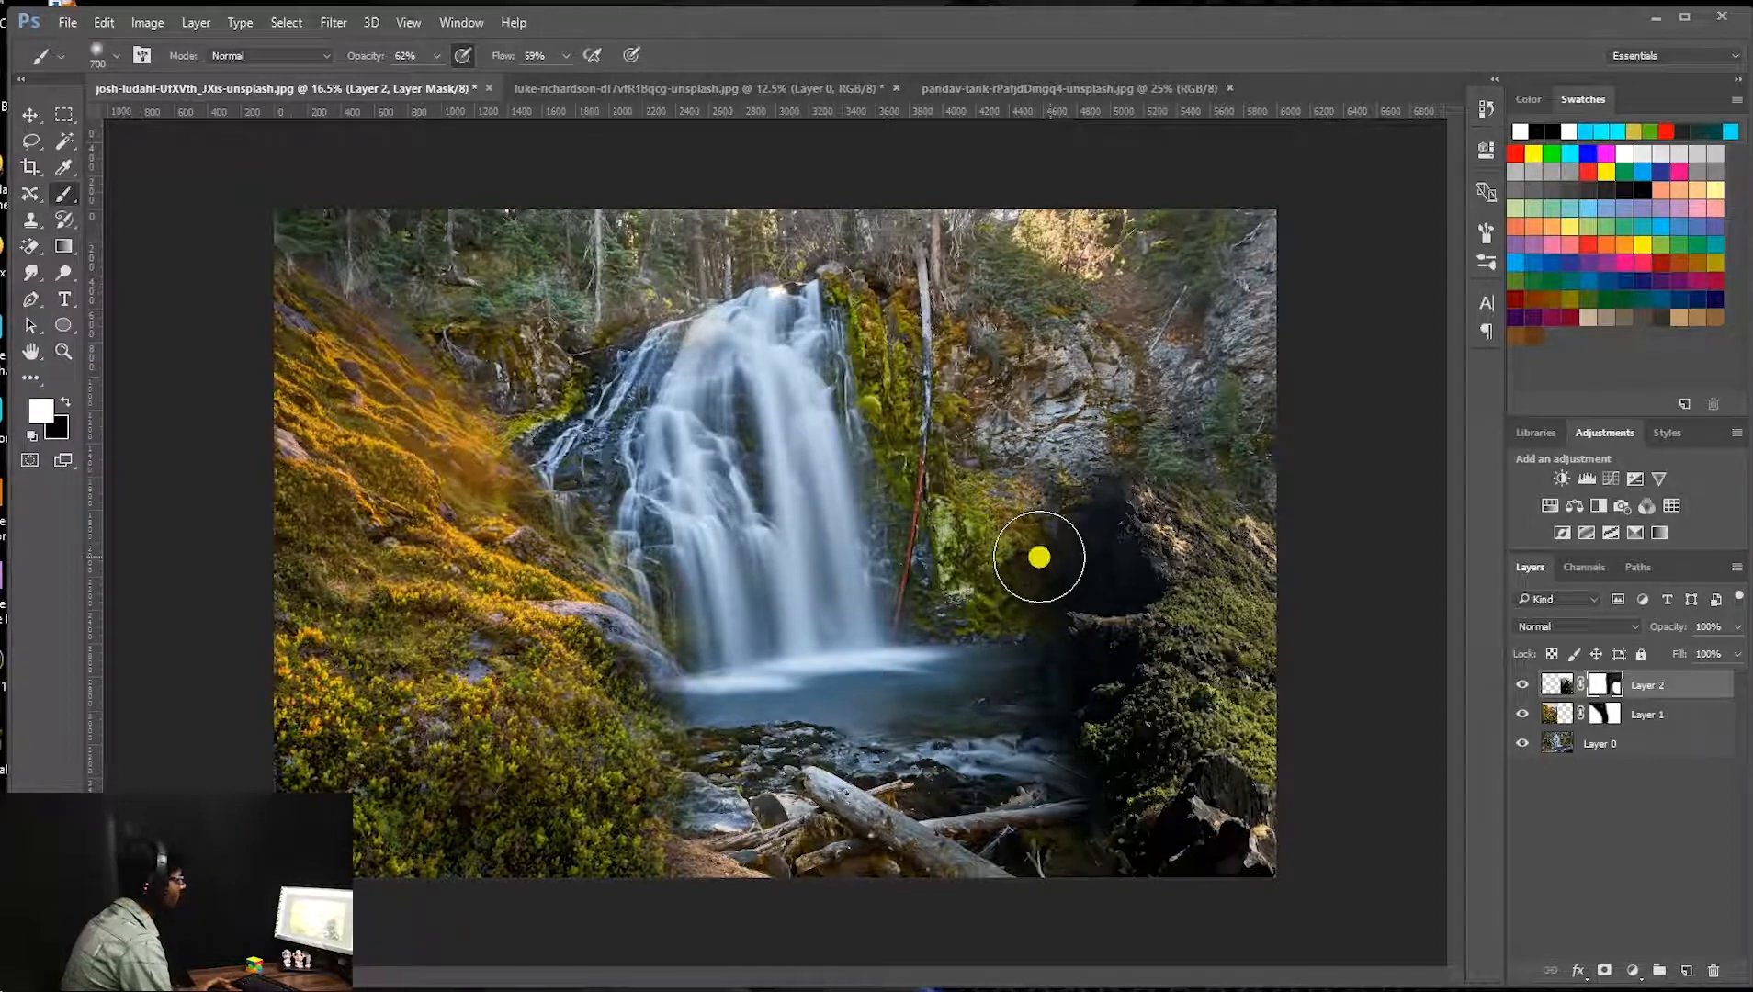
pyautogui.moveTo(903, 503)
pyautogui.mouseDown()
pyautogui.moveTo(990, 718)
pyautogui.moveTo(955, 643)
pyautogui.moveTo(1122, 888)
pyautogui.moveTo(1033, 663)
pyautogui.moveTo(1049, 714)
pyautogui.moveTo(1030, 684)
pyautogui.mouseUp()
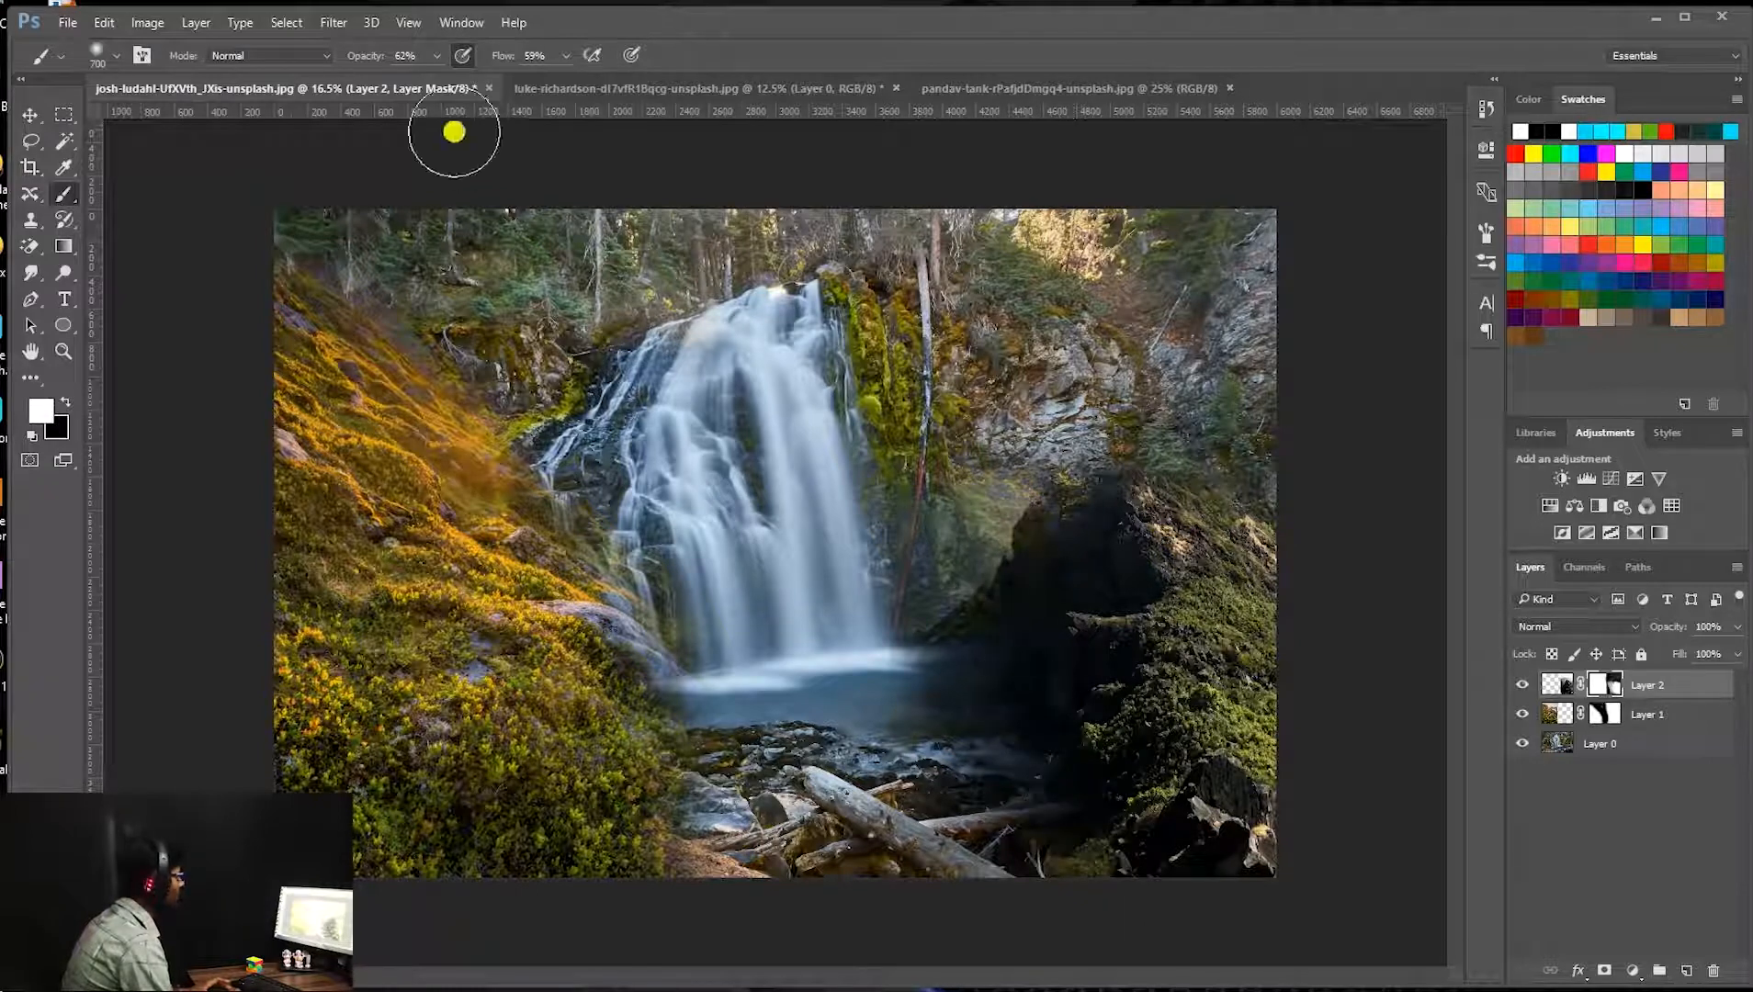
pyautogui.moveTo(438, 52); pyautogui.dragTo(577, 57)
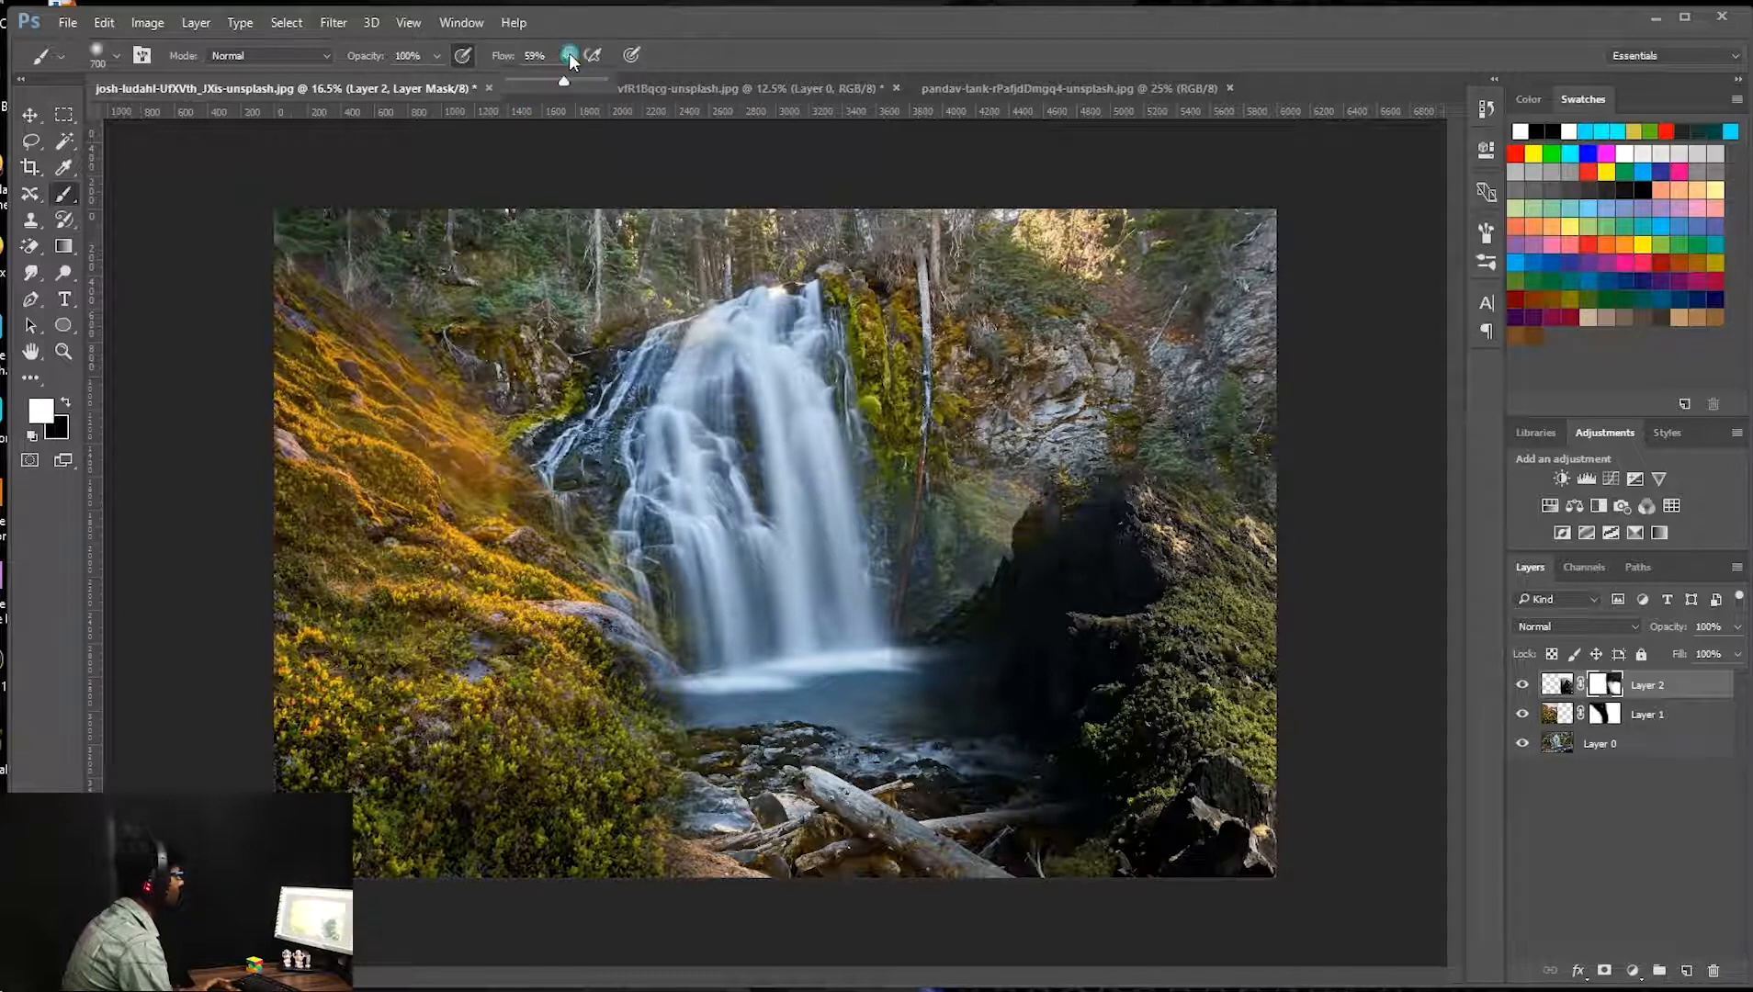
pyautogui.moveTo(951, 535)
pyautogui.mouseDown()
pyautogui.moveTo(1069, 880)
pyautogui.moveTo(963, 800)
pyautogui.moveTo(914, 450)
pyautogui.moveTo(970, 294)
pyautogui.moveTo(869, 215)
pyautogui.moveTo(1016, 246)
pyautogui.moveTo(1100, 215)
pyautogui.moveTo(1213, 312)
pyautogui.moveTo(1244, 430)
pyautogui.moveTo(1092, 551)
pyautogui.mouseUp()
pyautogui.moveTo(1326, 435)
pyautogui.mouseDown()
pyautogui.moveTo(1282, 438)
pyautogui.moveTo(1213, 313)
pyautogui.mouseUp()
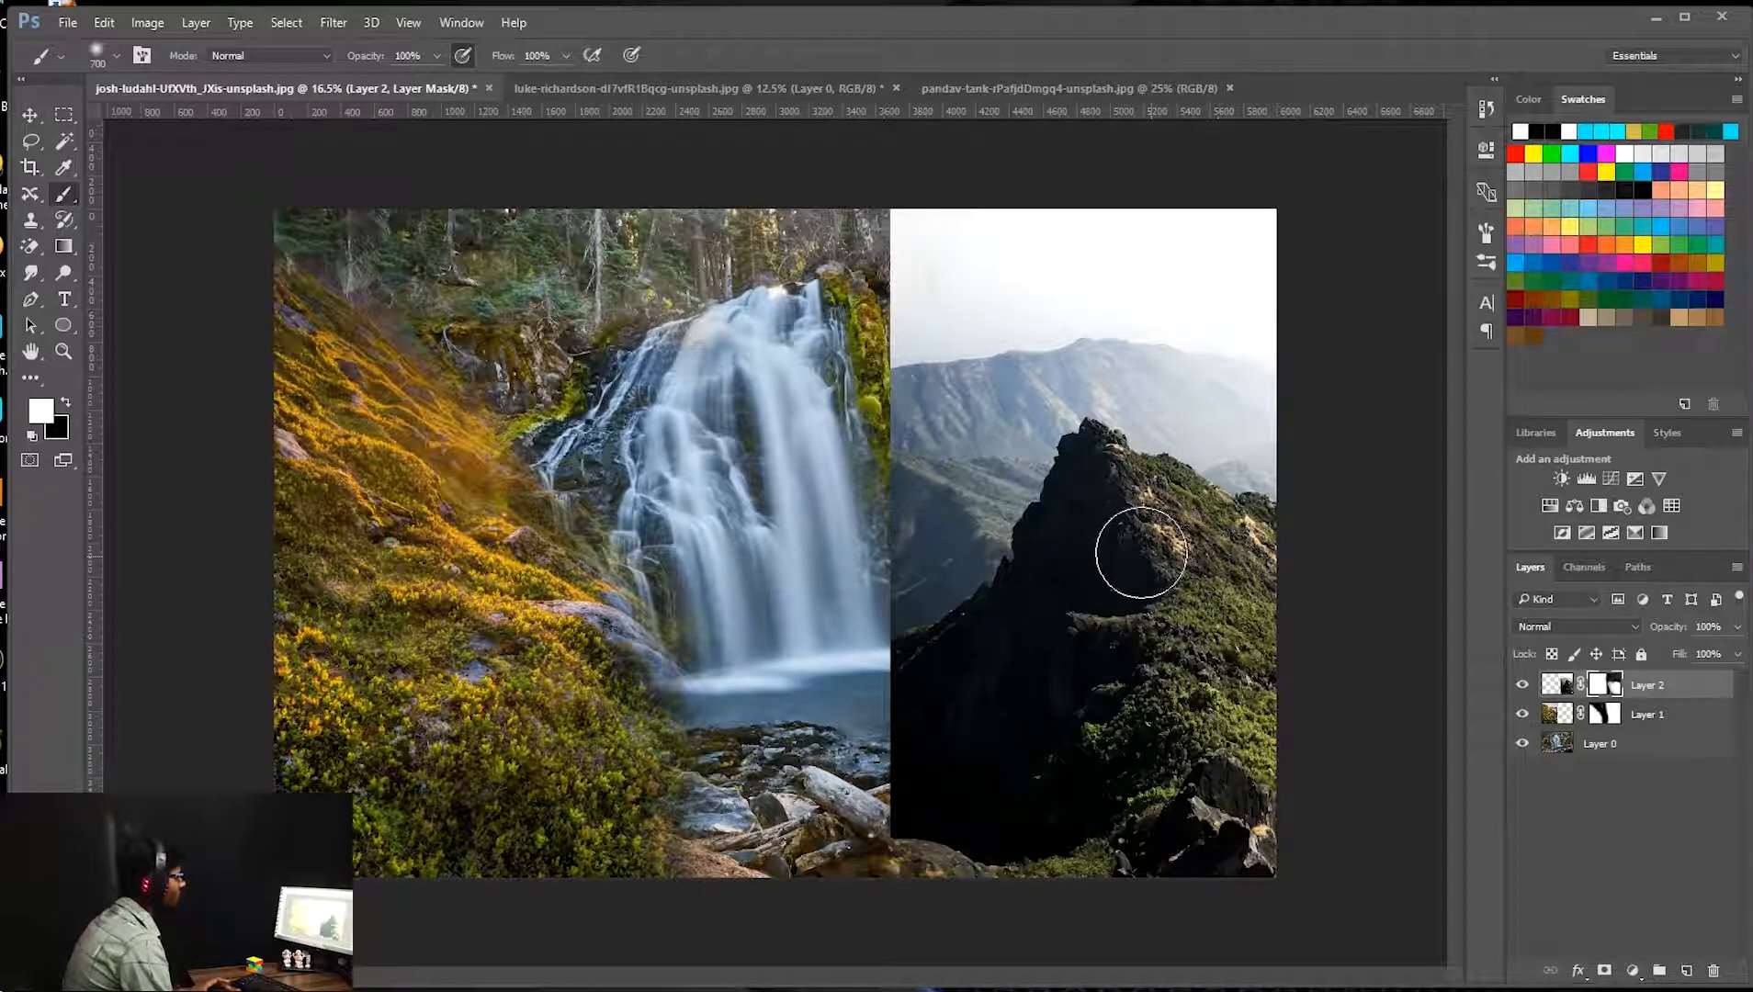
pyautogui.moveTo(1223, 682); pyautogui.dragTo(1224, 812)
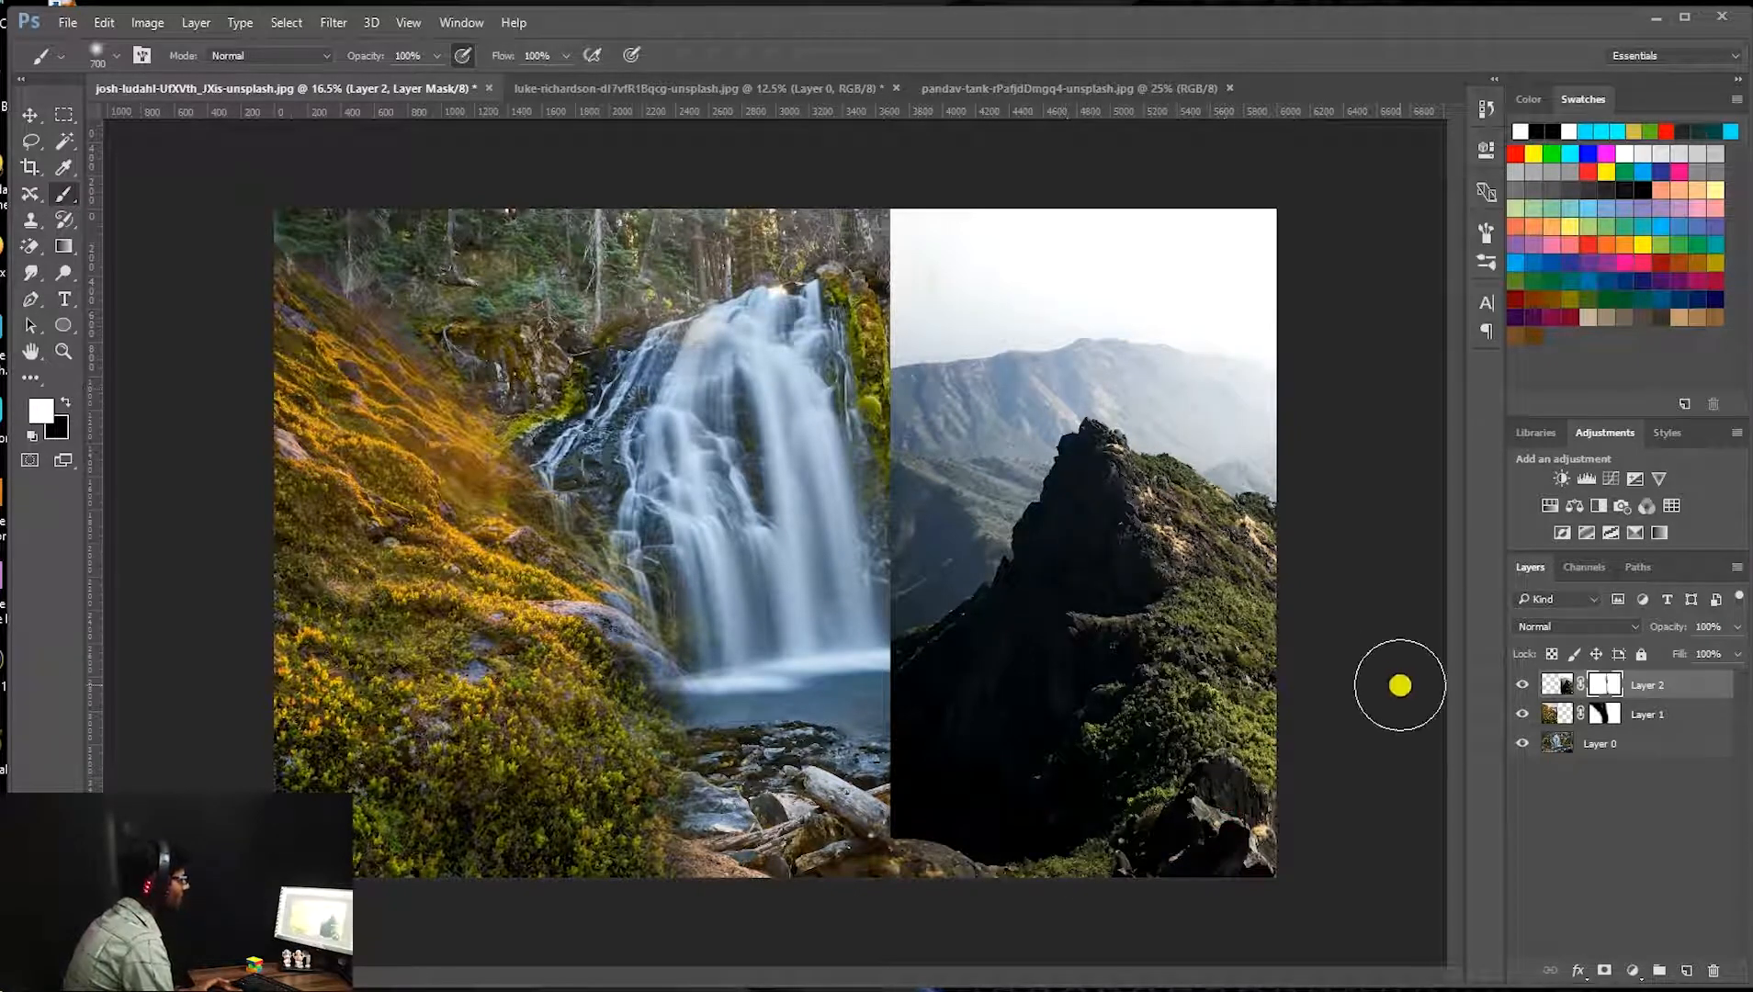
# Paint black on Layer 2's mask along the mountain photo's left edge and upper sky at full brush strength.
pyautogui.click(66, 401)
pyautogui.moveTo(898, 234)
pyautogui.mouseDown()
pyautogui.moveTo(928, 515)
pyautogui.moveTo(905, 634)
pyautogui.moveTo(909, 808)
pyautogui.moveTo(861, 896)
pyautogui.mouseUp()
pyautogui.moveTo(919, 273)
pyautogui.mouseDown()
pyautogui.moveTo(1290, 184)
pyautogui.moveTo(960, 322)
pyautogui.moveTo(1311, 262)
pyautogui.moveTo(971, 391)
pyautogui.mouseUp()
# Set brush opacity to 36% and flow to 41%, and fade the distant ridge, haze and dark slope edge on Layer 2's mask.
pyautogui.moveTo(441, 56); pyautogui.dragTo(374, 82)
pyautogui.click(569, 56)
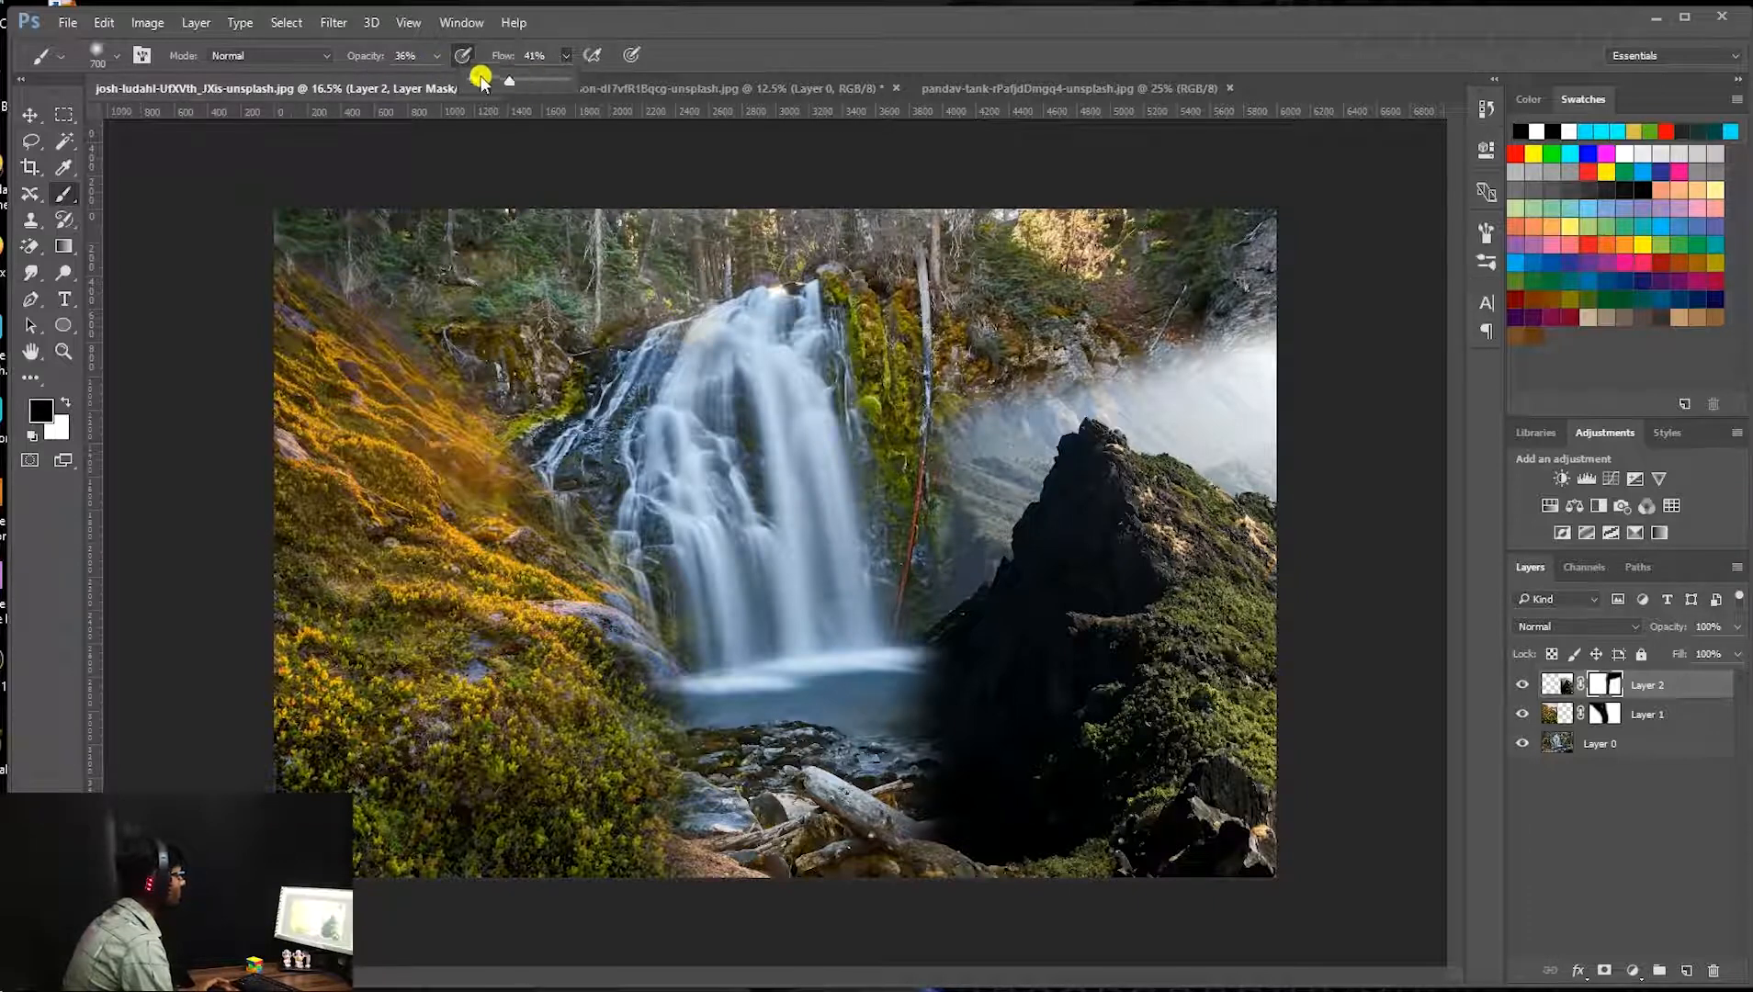
pyautogui.click(946, 407)
pyautogui.moveTo(952, 462)
pyautogui.mouseDown()
pyautogui.moveTo(1016, 422)
pyautogui.moveTo(1278, 344)
pyautogui.moveTo(986, 428)
pyautogui.moveTo(1261, 362)
pyautogui.moveTo(1001, 422)
pyautogui.moveTo(899, 573)
pyautogui.moveTo(940, 845)
pyautogui.moveTo(939, 712)
pyautogui.moveTo(977, 497)
pyautogui.moveTo(948, 739)
pyautogui.moveTo(958, 885)
pyautogui.moveTo(963, 617)
pyautogui.moveTo(985, 507)
pyautogui.moveTo(1046, 402)
pyautogui.moveTo(1027, 400)
pyautogui.moveTo(1267, 334)
pyautogui.moveTo(1175, 388)
pyautogui.moveTo(1332, 366)
pyautogui.moveTo(1269, 431)
pyautogui.moveTo(1279, 441)
pyautogui.moveTo(1263, 321)
pyautogui.moveTo(1062, 373)
pyautogui.moveTo(952, 515)
pyautogui.moveTo(937, 582)
pyautogui.moveTo(959, 783)
pyautogui.moveTo(1019, 870)
pyautogui.moveTo(987, 888)
pyautogui.moveTo(965, 724)
pyautogui.moveTo(991, 641)
pyautogui.moveTo(1008, 880)
pyautogui.moveTo(1048, 907)
pyautogui.moveTo(985, 790)
pyautogui.moveTo(1013, 667)
pyautogui.moveTo(978, 749)
pyautogui.moveTo(1023, 886)
pyautogui.mouseUp()
pyautogui.moveTo(992, 617)
pyautogui.mouseDown()
pyautogui.moveTo(988, 535)
pyautogui.moveTo(1028, 465)
pyautogui.moveTo(1091, 427)
pyautogui.moveTo(1272, 476)
pyautogui.mouseUp()
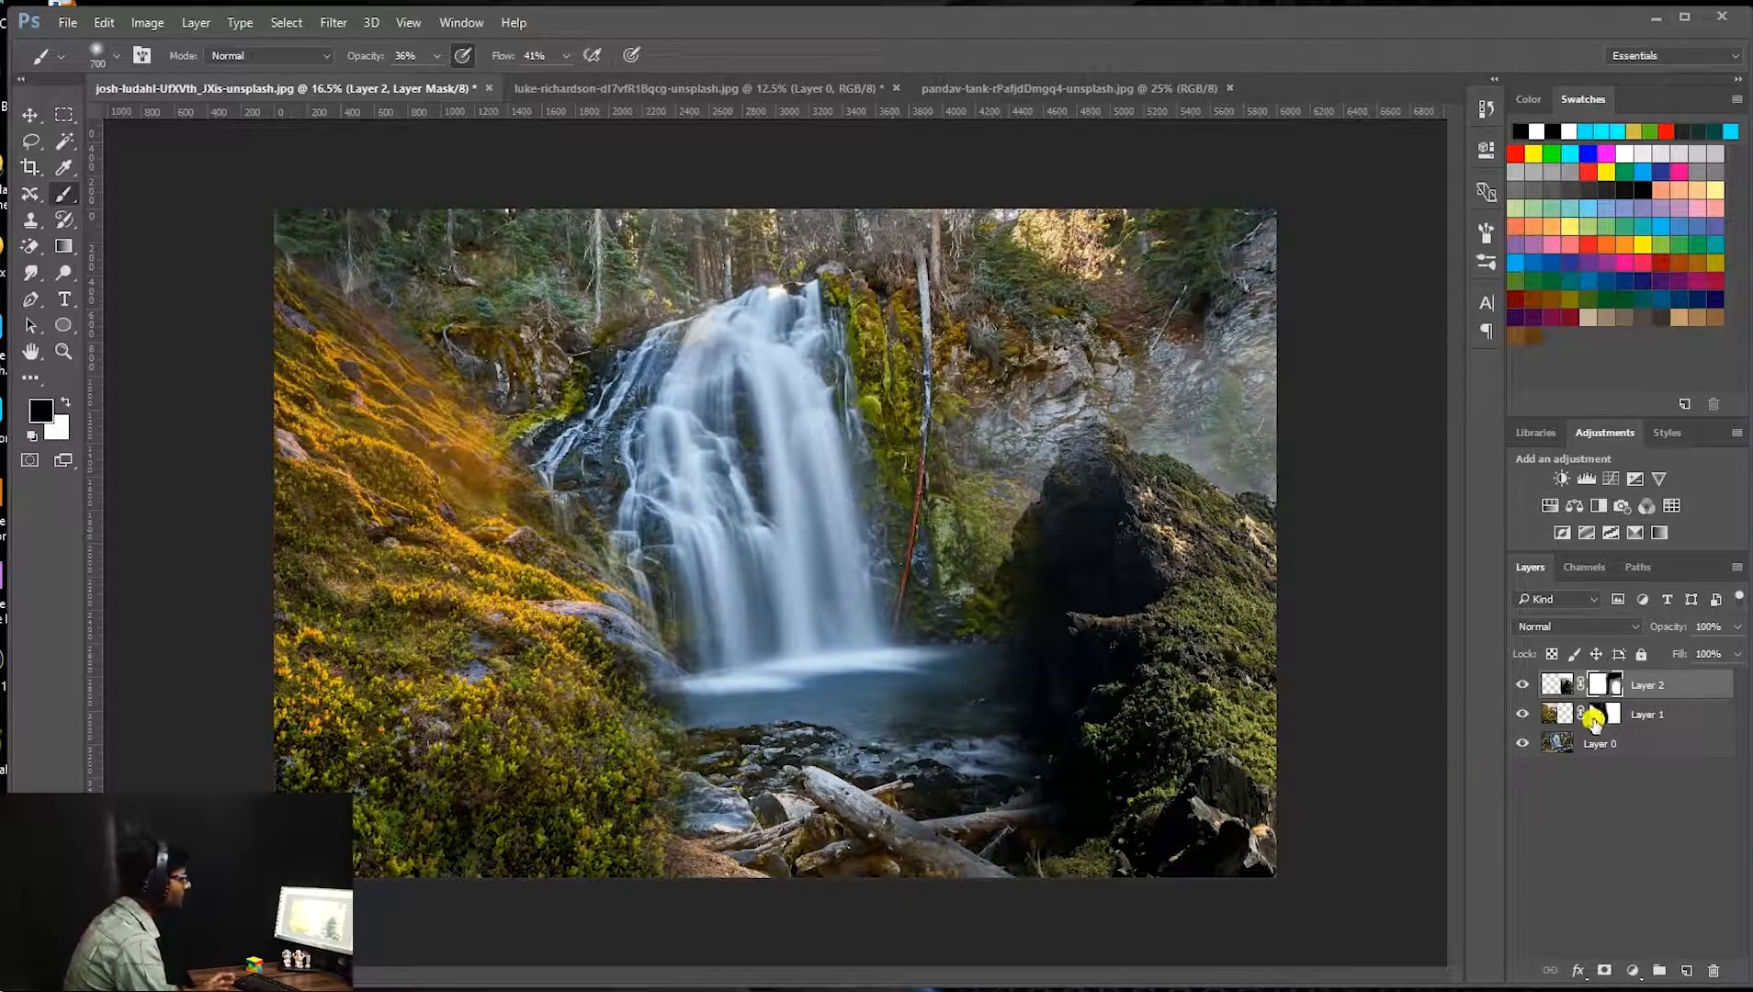
# Hide Layer 2 and Layer 1, and copy the sunset hillside photo into the waterfall document directly above Layer 0.
pyautogui.click(1562, 718)
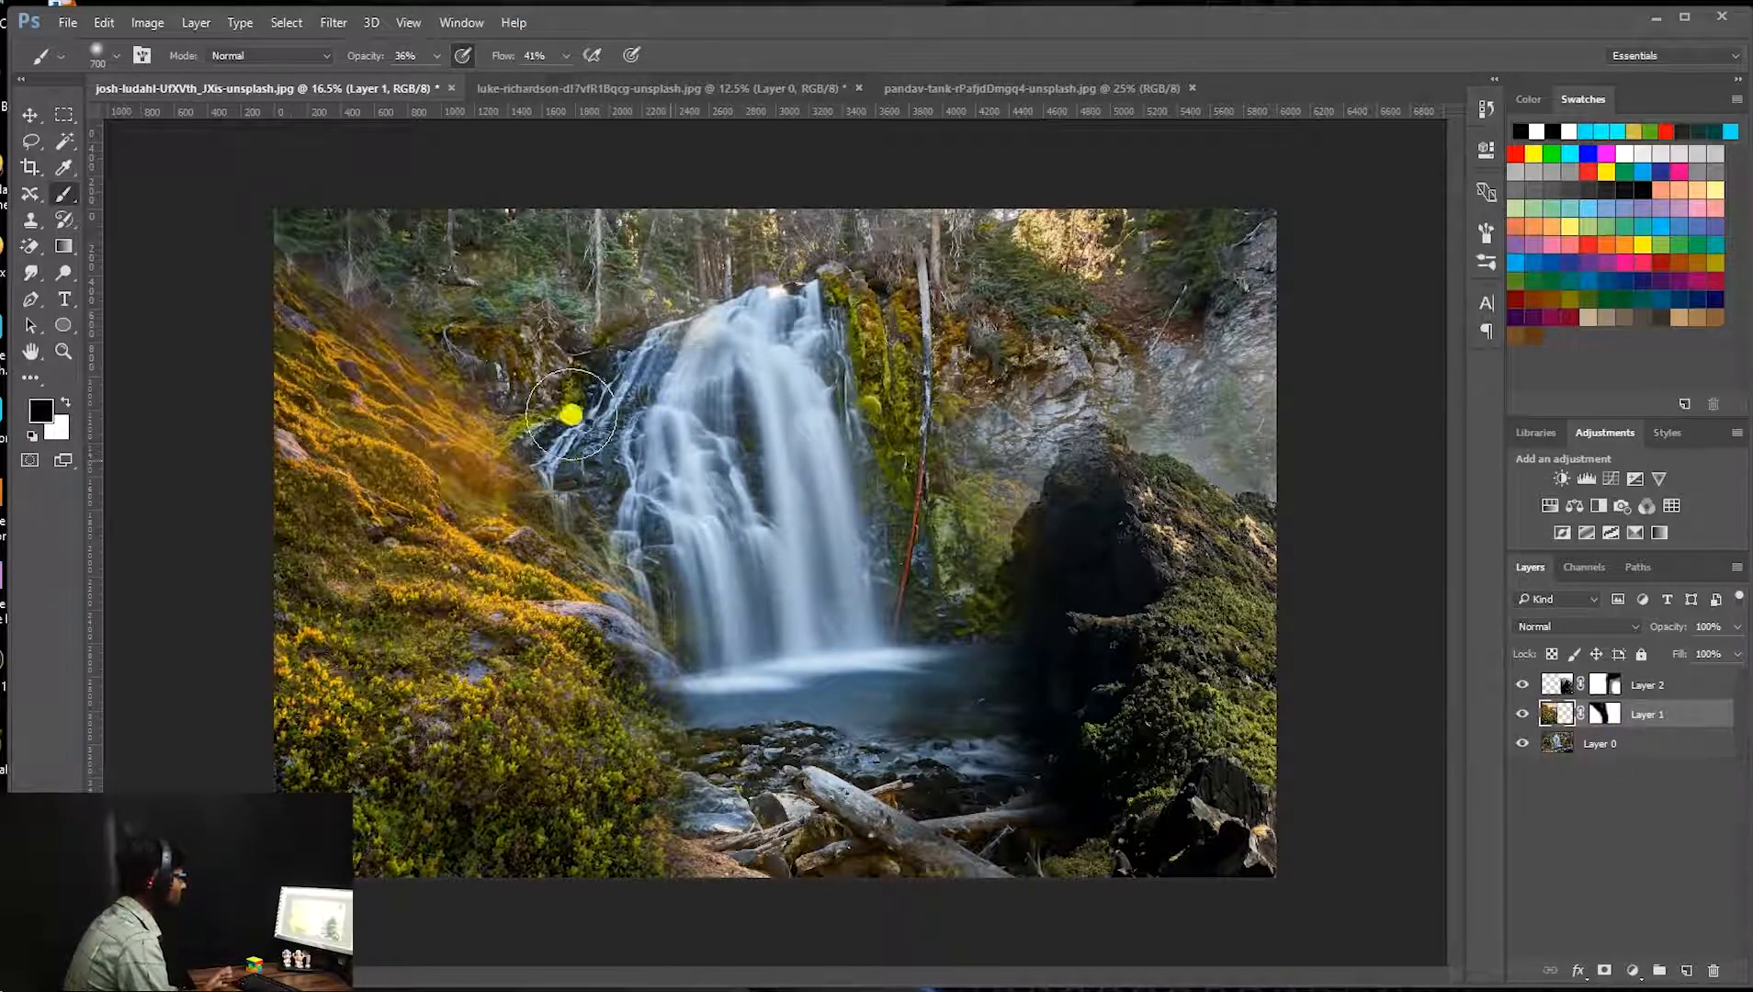
pyautogui.moveTo(1523, 685); pyautogui.dragTo(1526, 712)
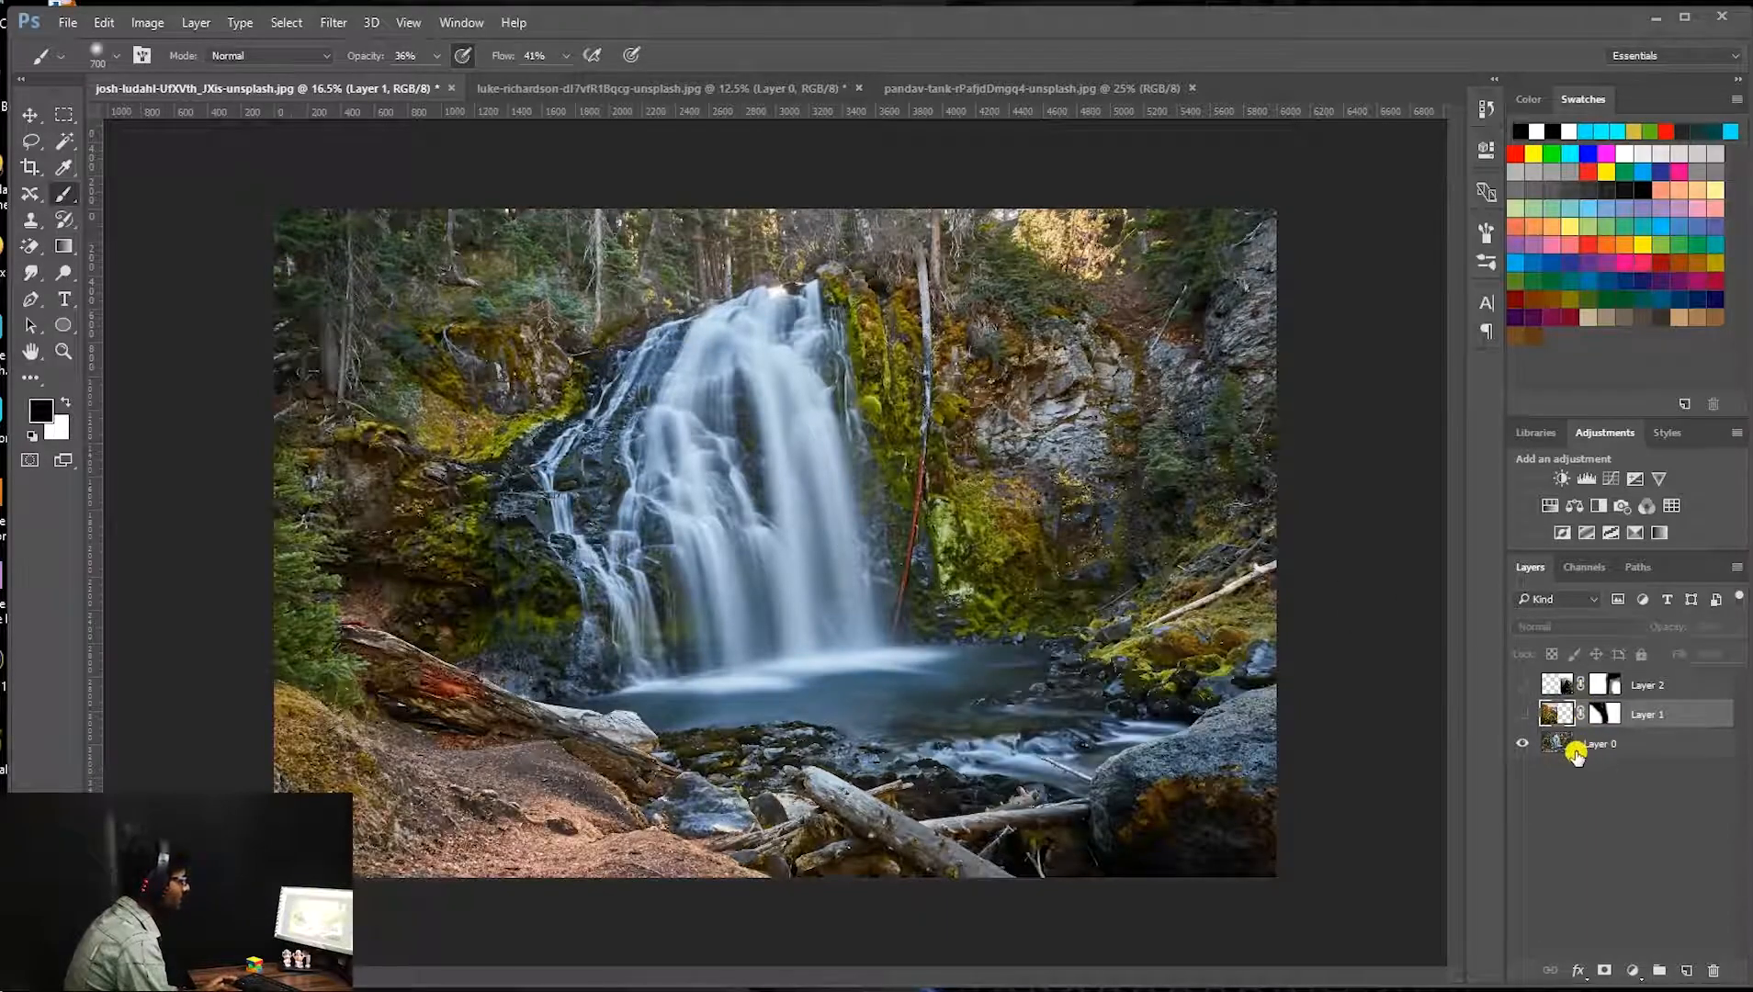
pyautogui.click(595, 88)
pyautogui.click(262, 87)
pyautogui.moveTo(756, 637); pyautogui.dragTo(757, 637)
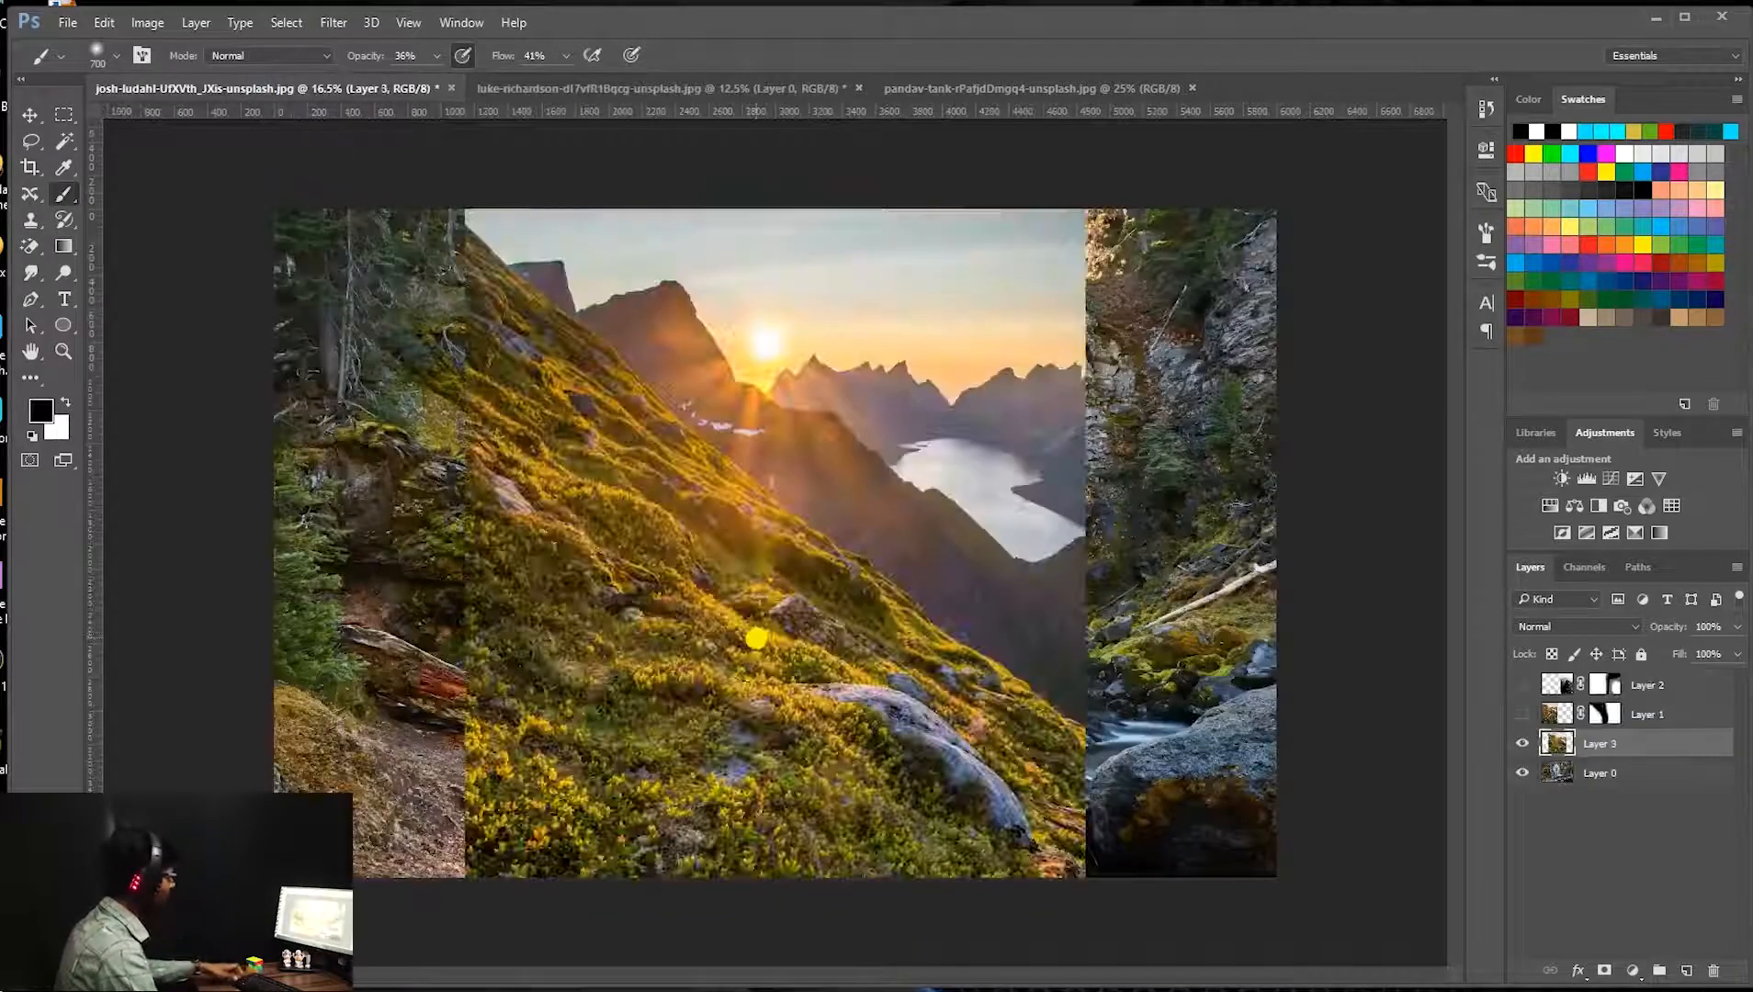
# Scale the new sunset hillside layer to about 84.5% and position it over the left part of the waterfall photo.
pyautogui.hotkey('ctrl', 't')
pyautogui.moveTo(760, 558); pyautogui.dragTo(570, 540)
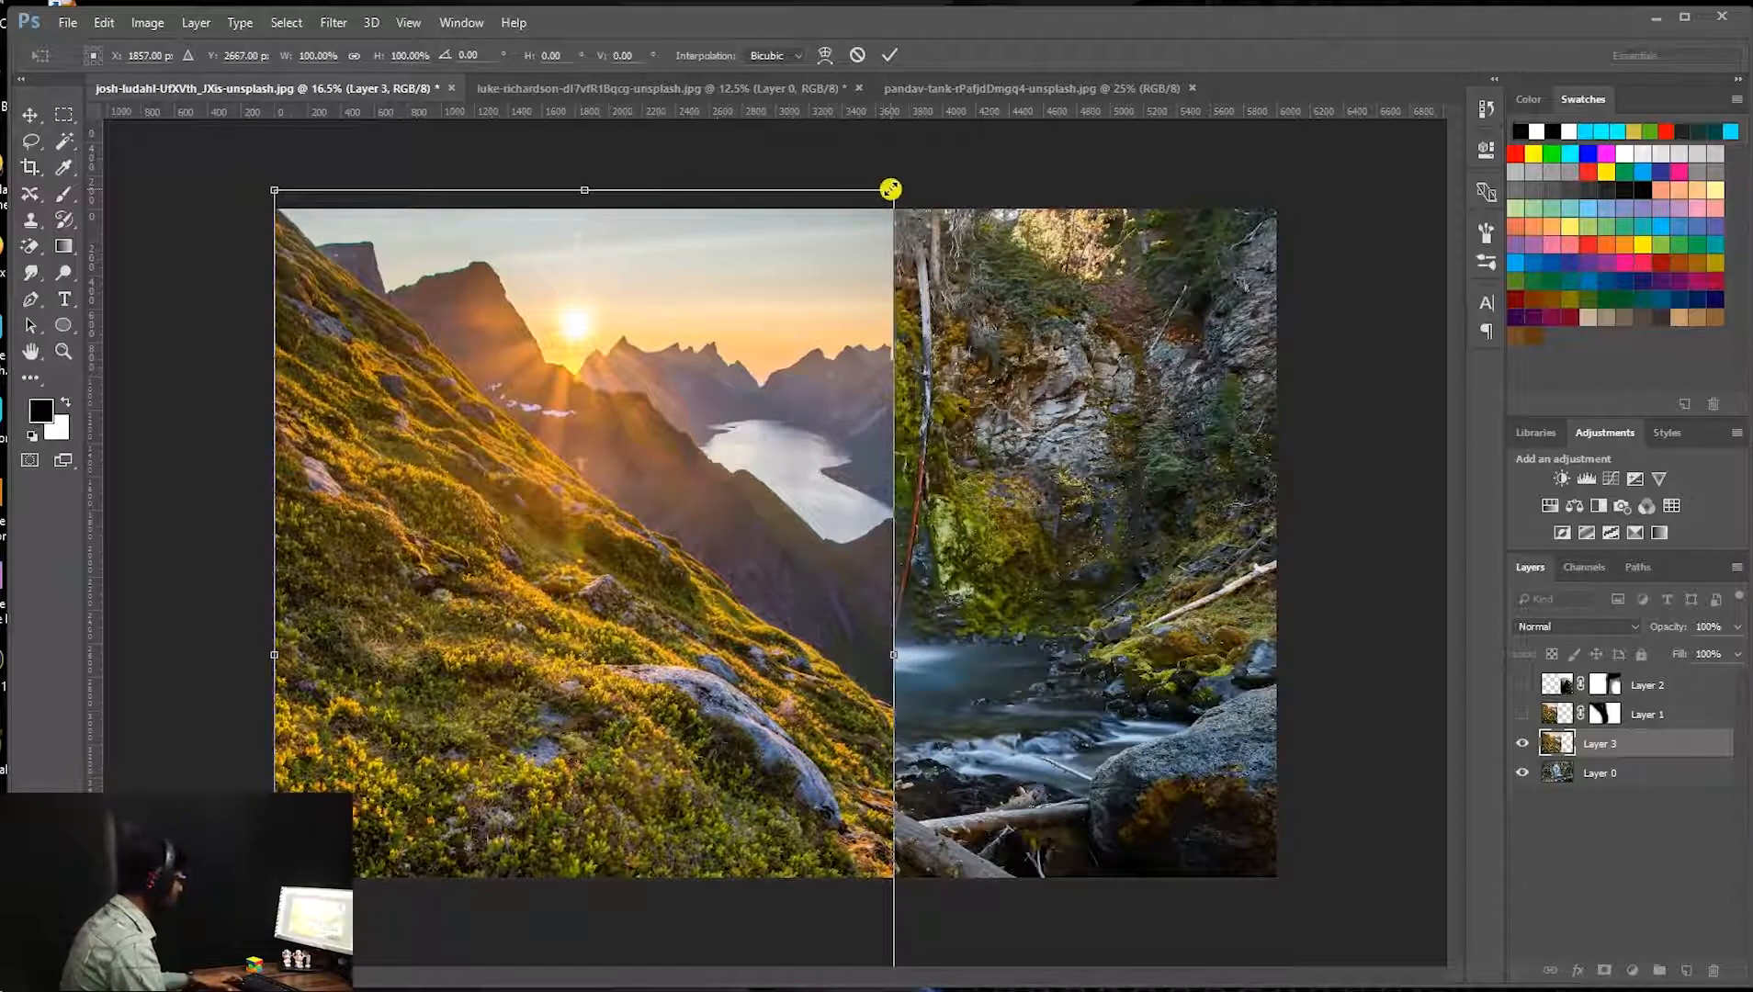
pyautogui.moveTo(890, 188); pyautogui.dragTo(802, 334)
pyautogui.moveTo(621, 577); pyautogui.dragTo(609, 432)
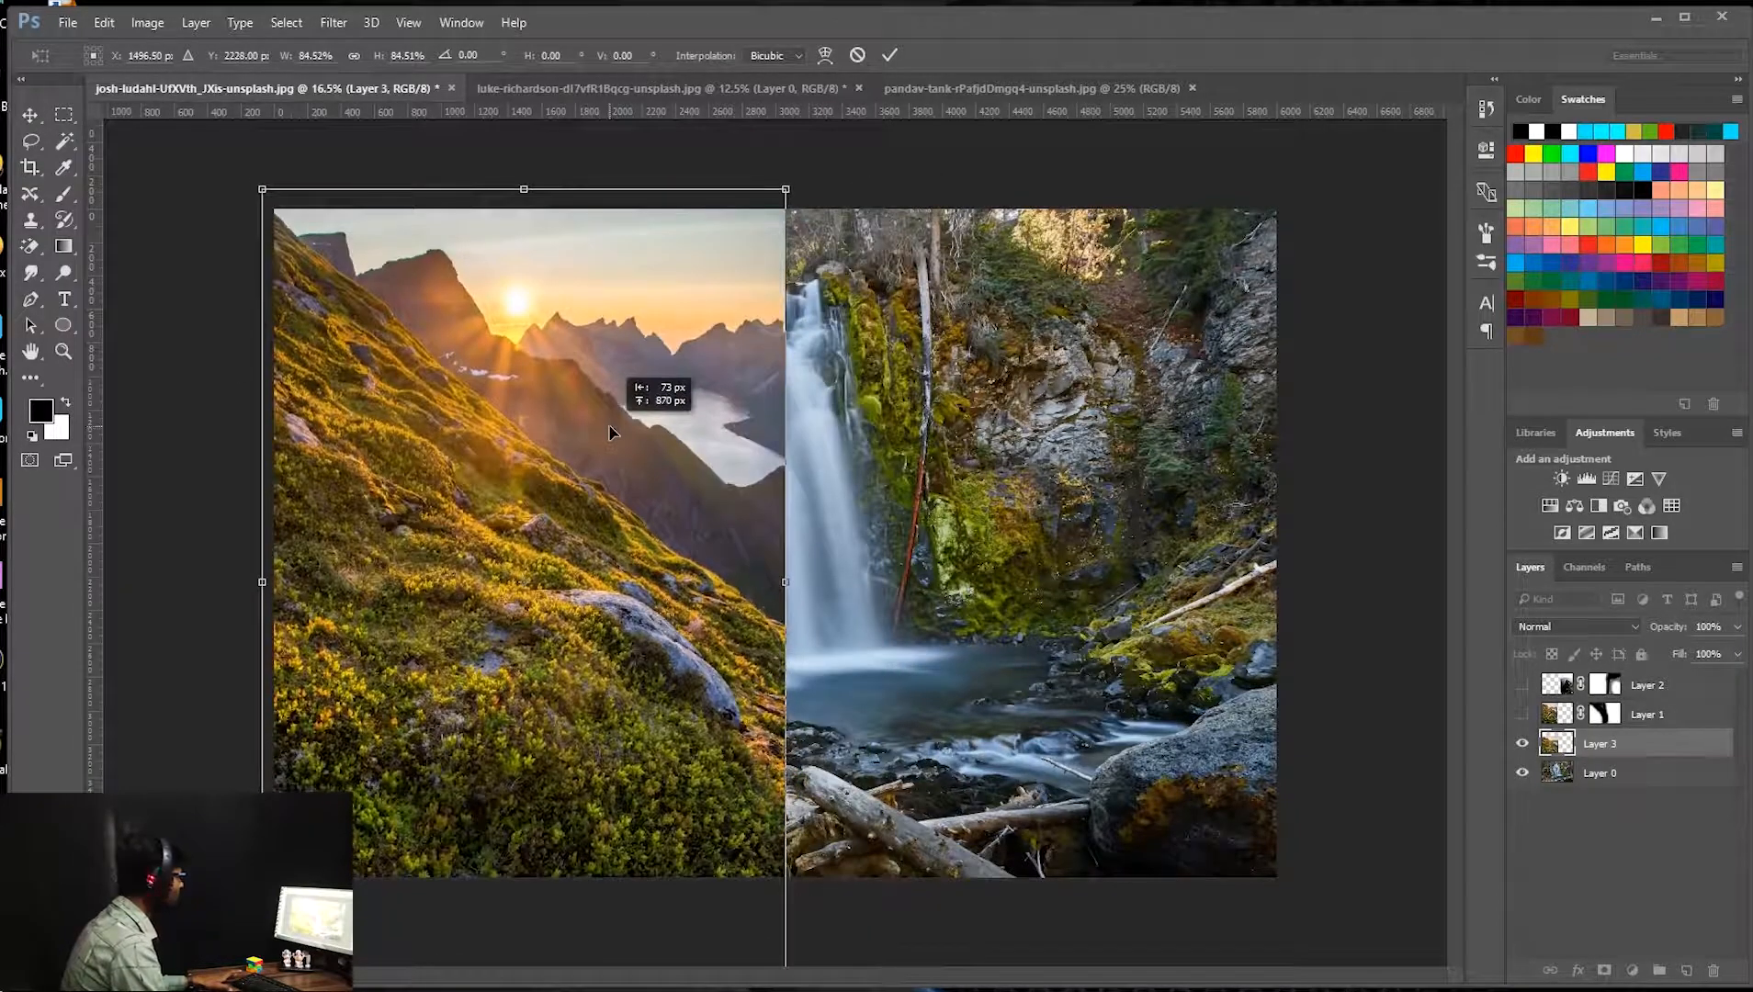
pyautogui.press('Return')
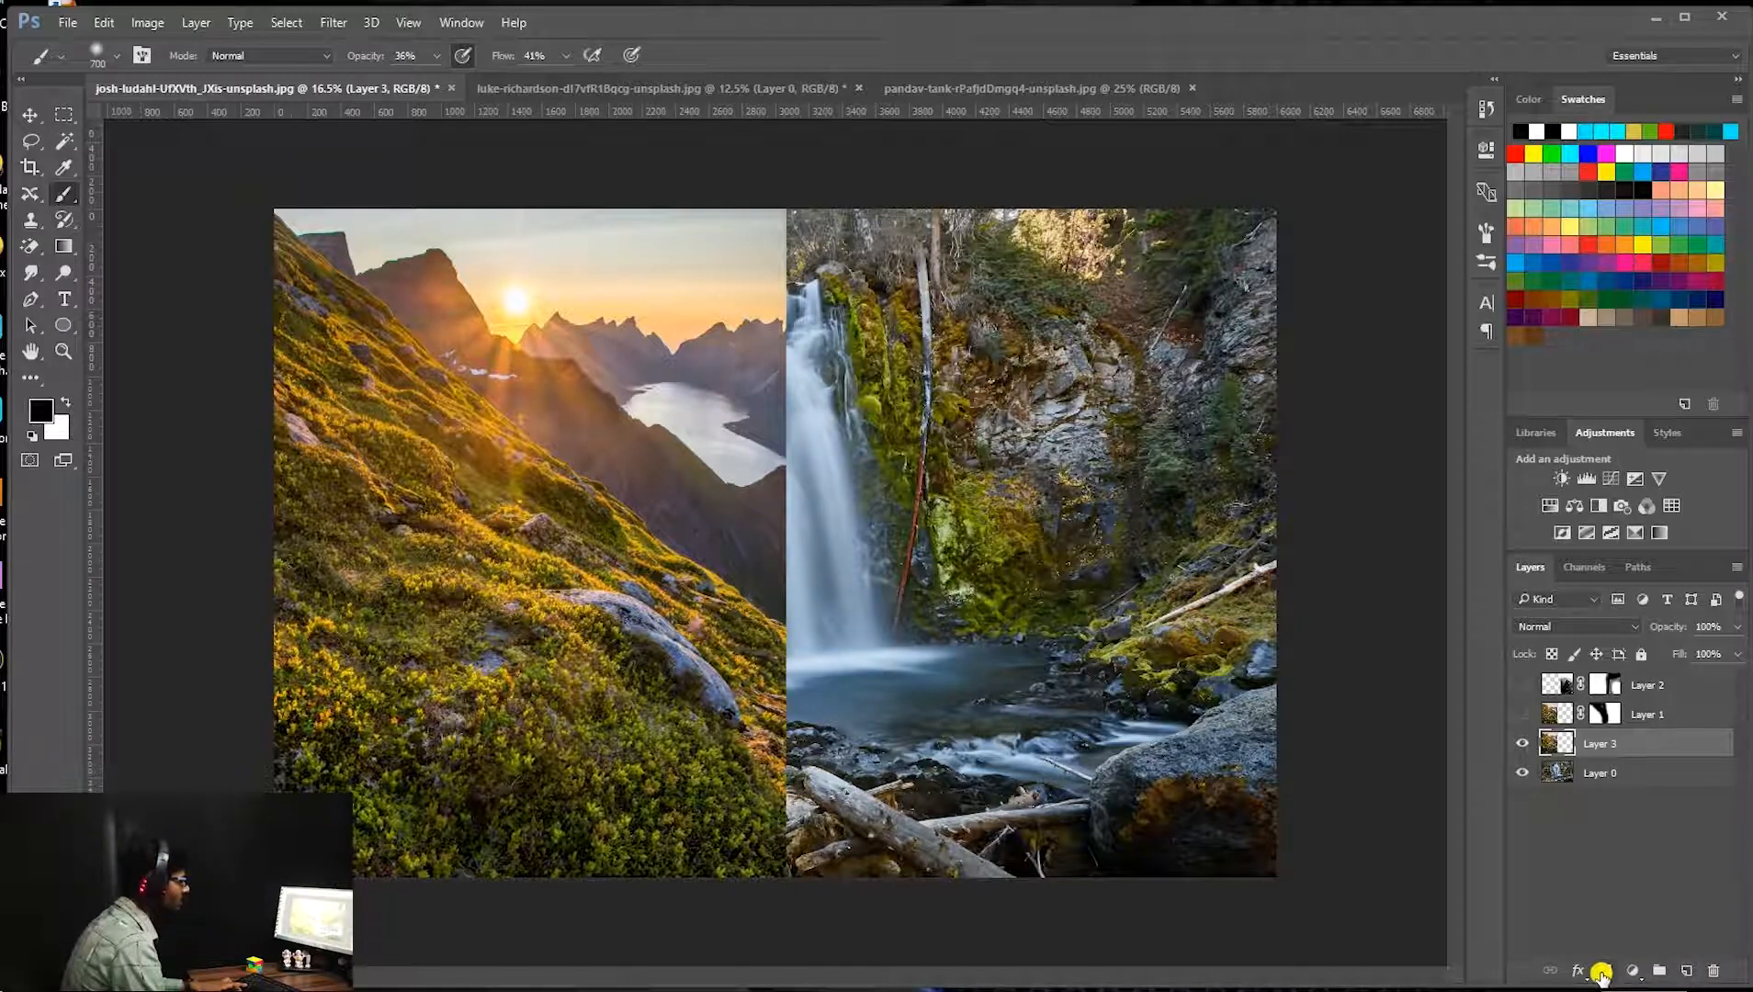
# Try a black hide-all mask and a white reveal-all mask on Layer 3, undoing each one.
pyautogui.keyDown('alt'); pyautogui.click(1601, 972); pyautogui.keyUp('alt')
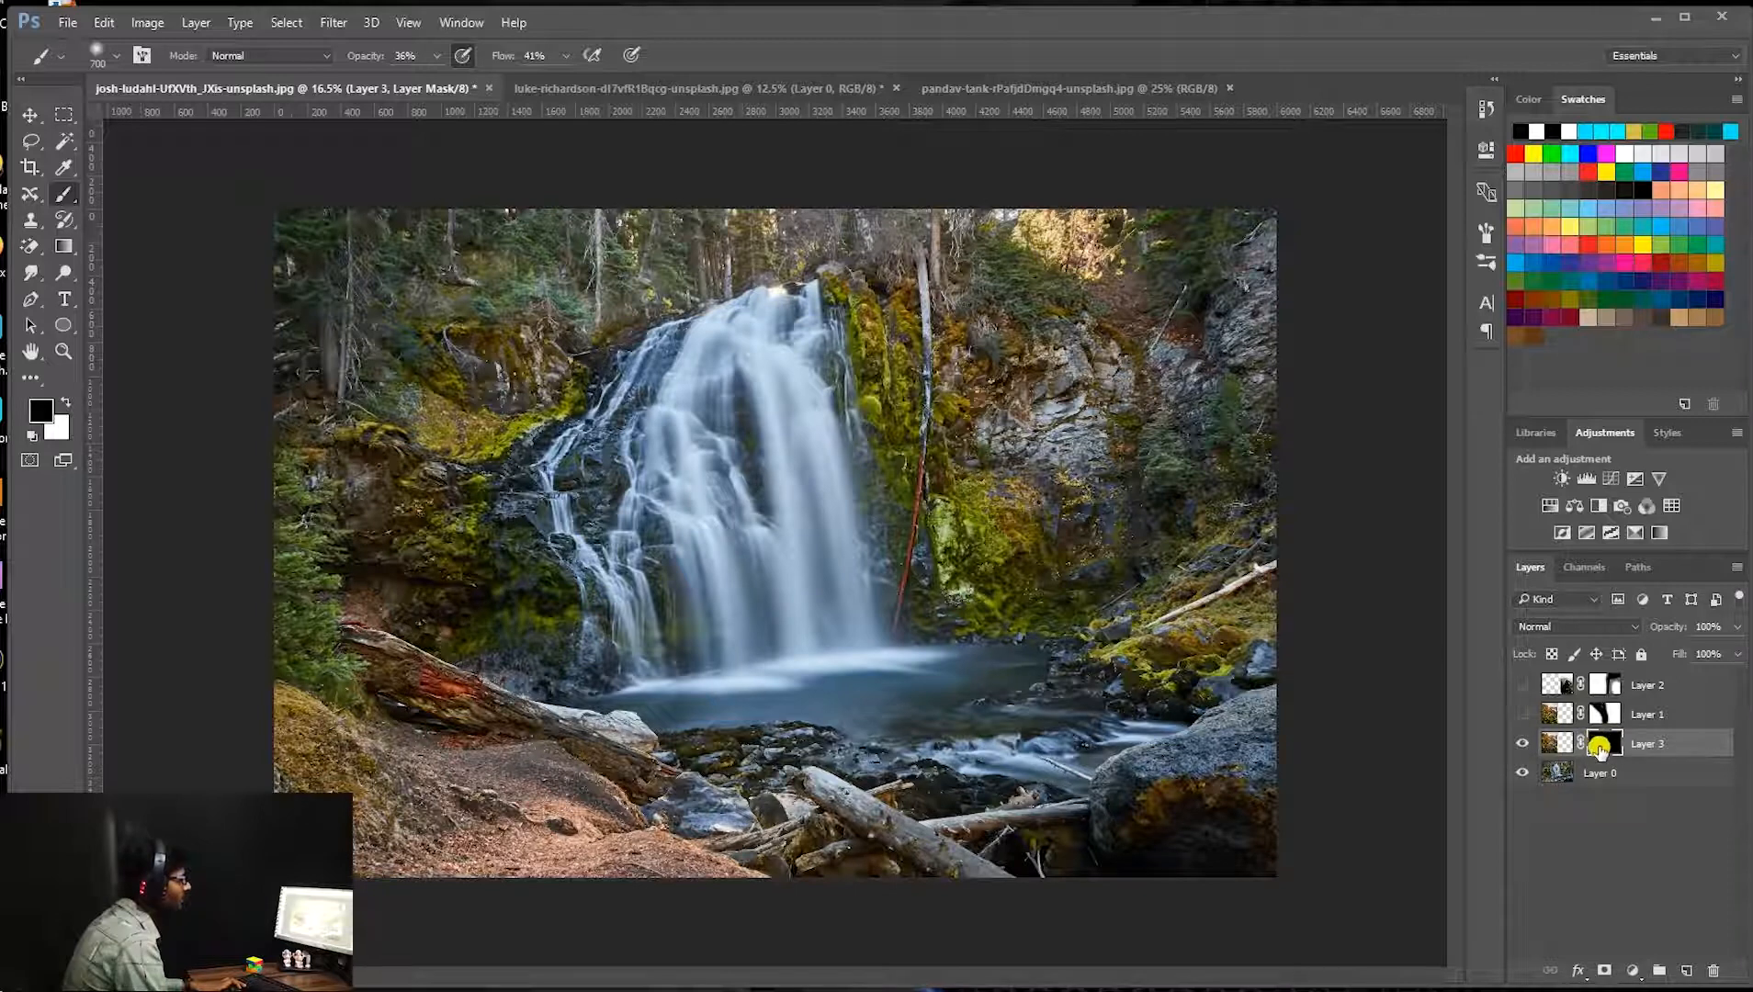
pyautogui.hotkey('ctrl', 'z')
pyautogui.click(1606, 970)
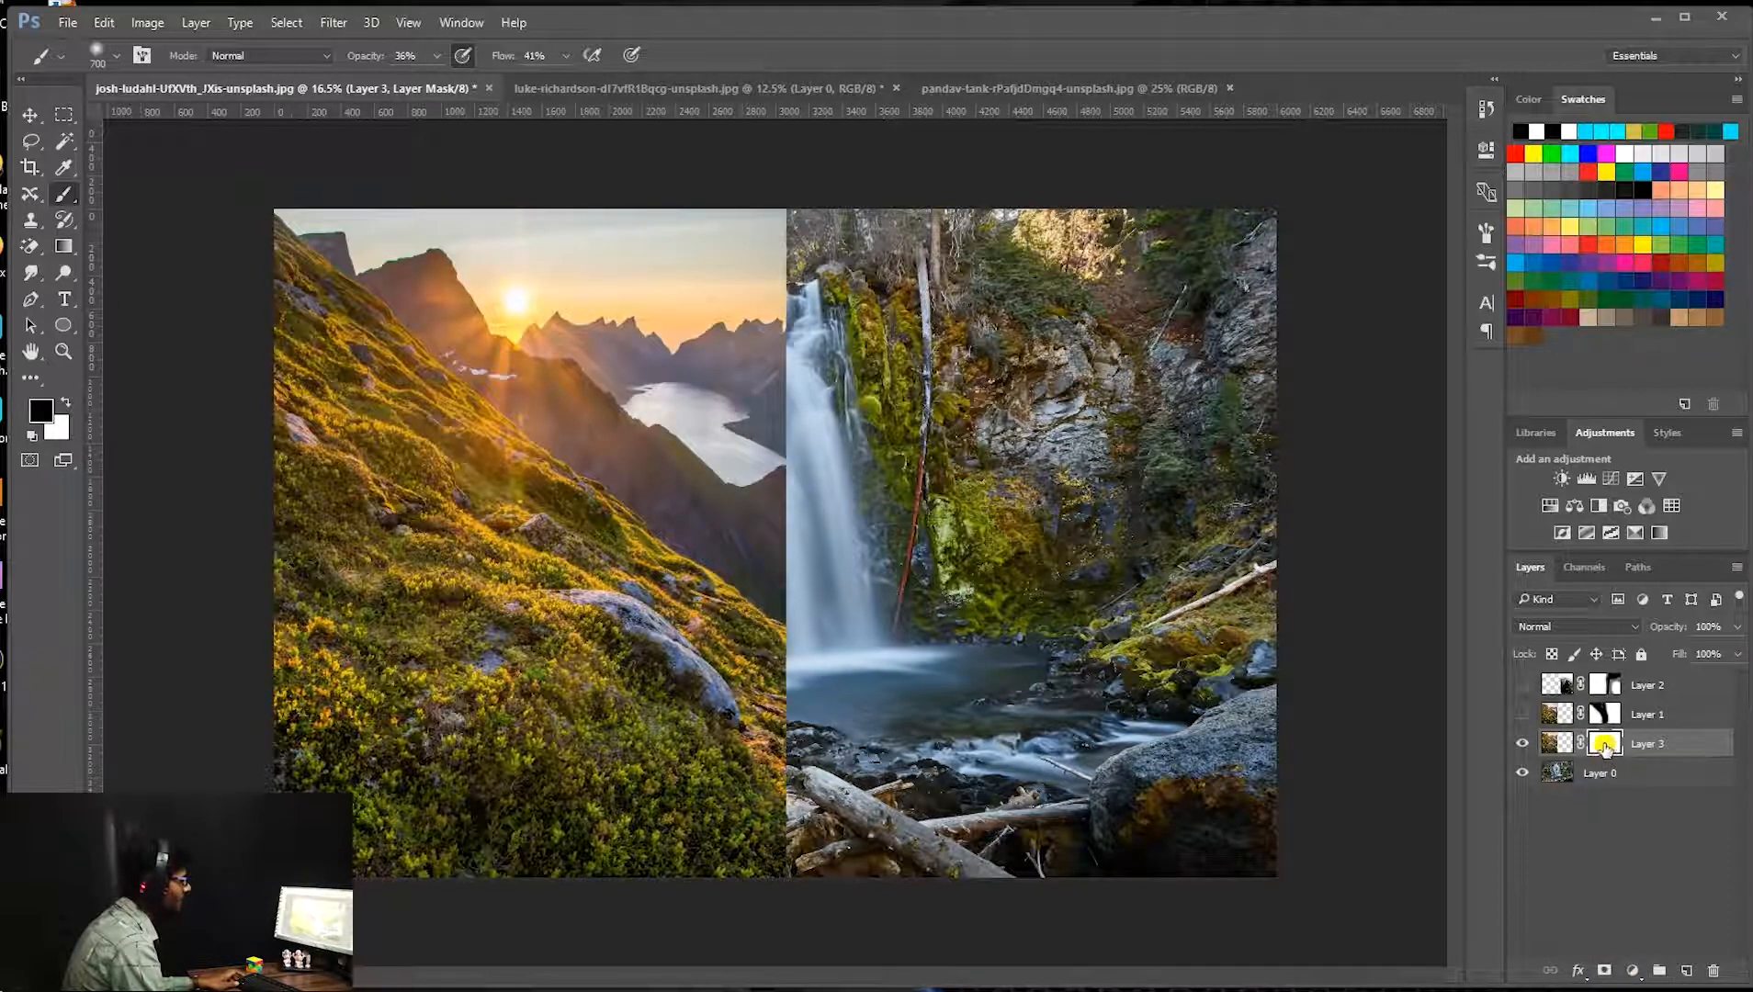
pyautogui.hotkey('ctrl', 'z')
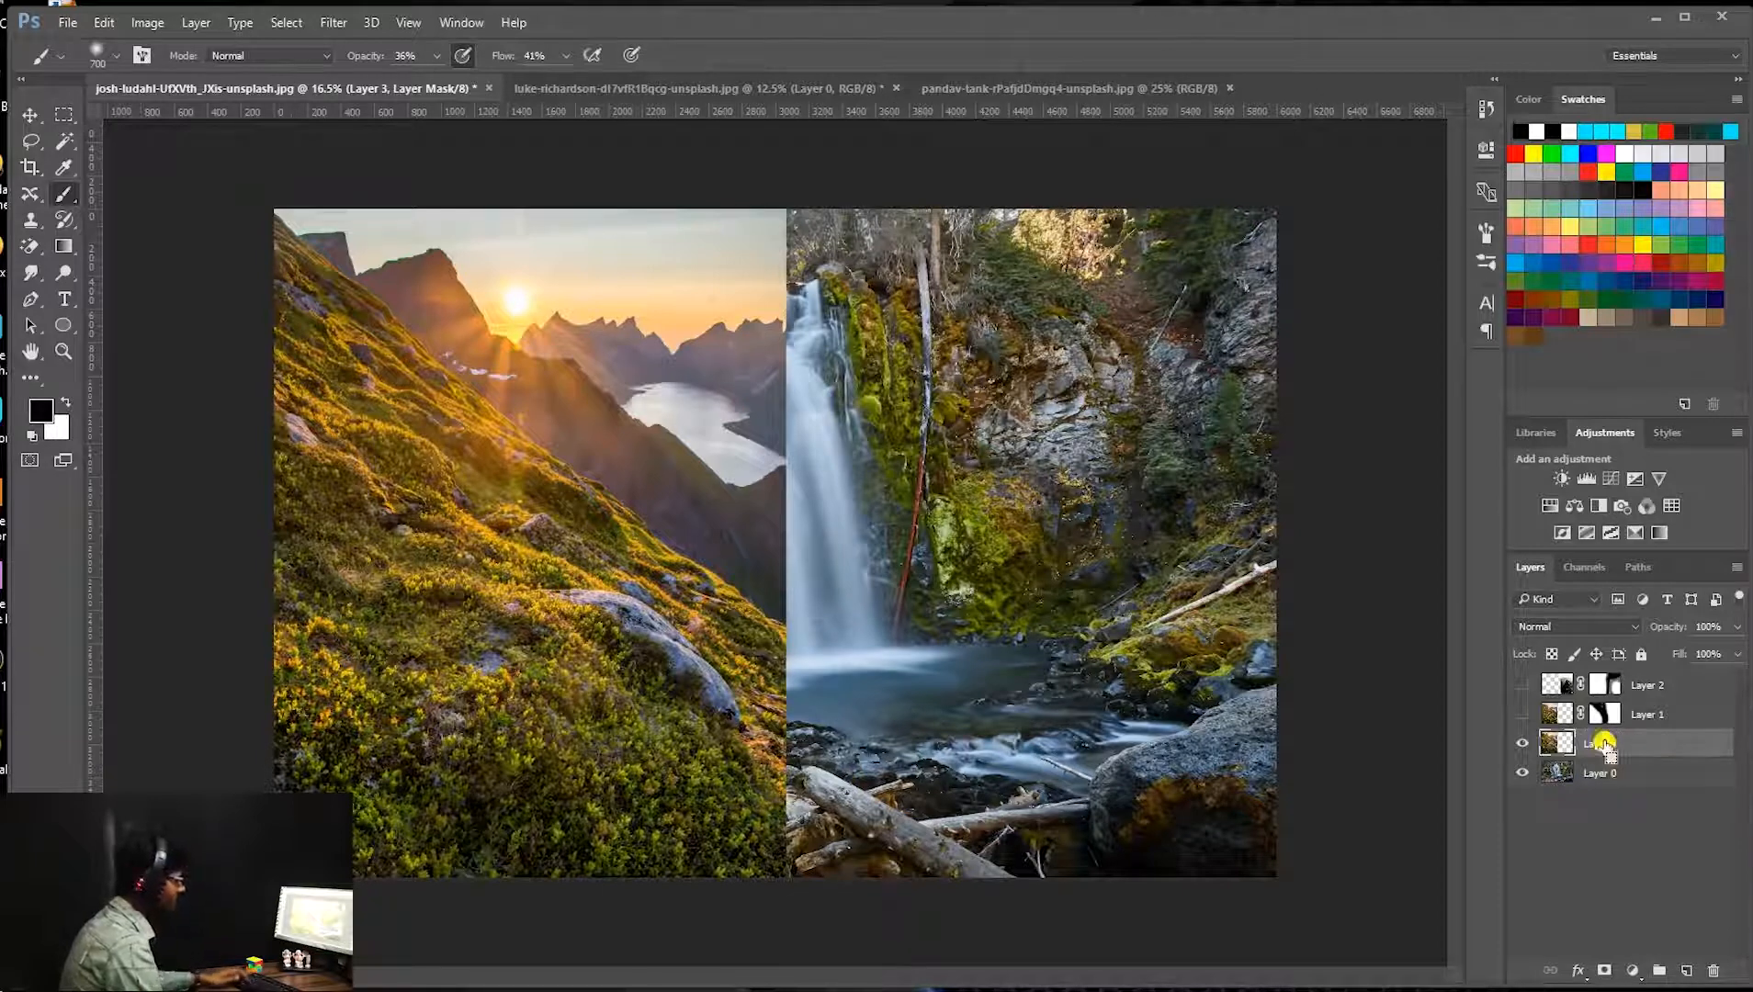
# Add a black hide-all mask to Layer 3 and brush over it in black near the waterfall.
pyautogui.keyDown('alt'); pyautogui.click(1601, 972); pyautogui.keyUp('alt')
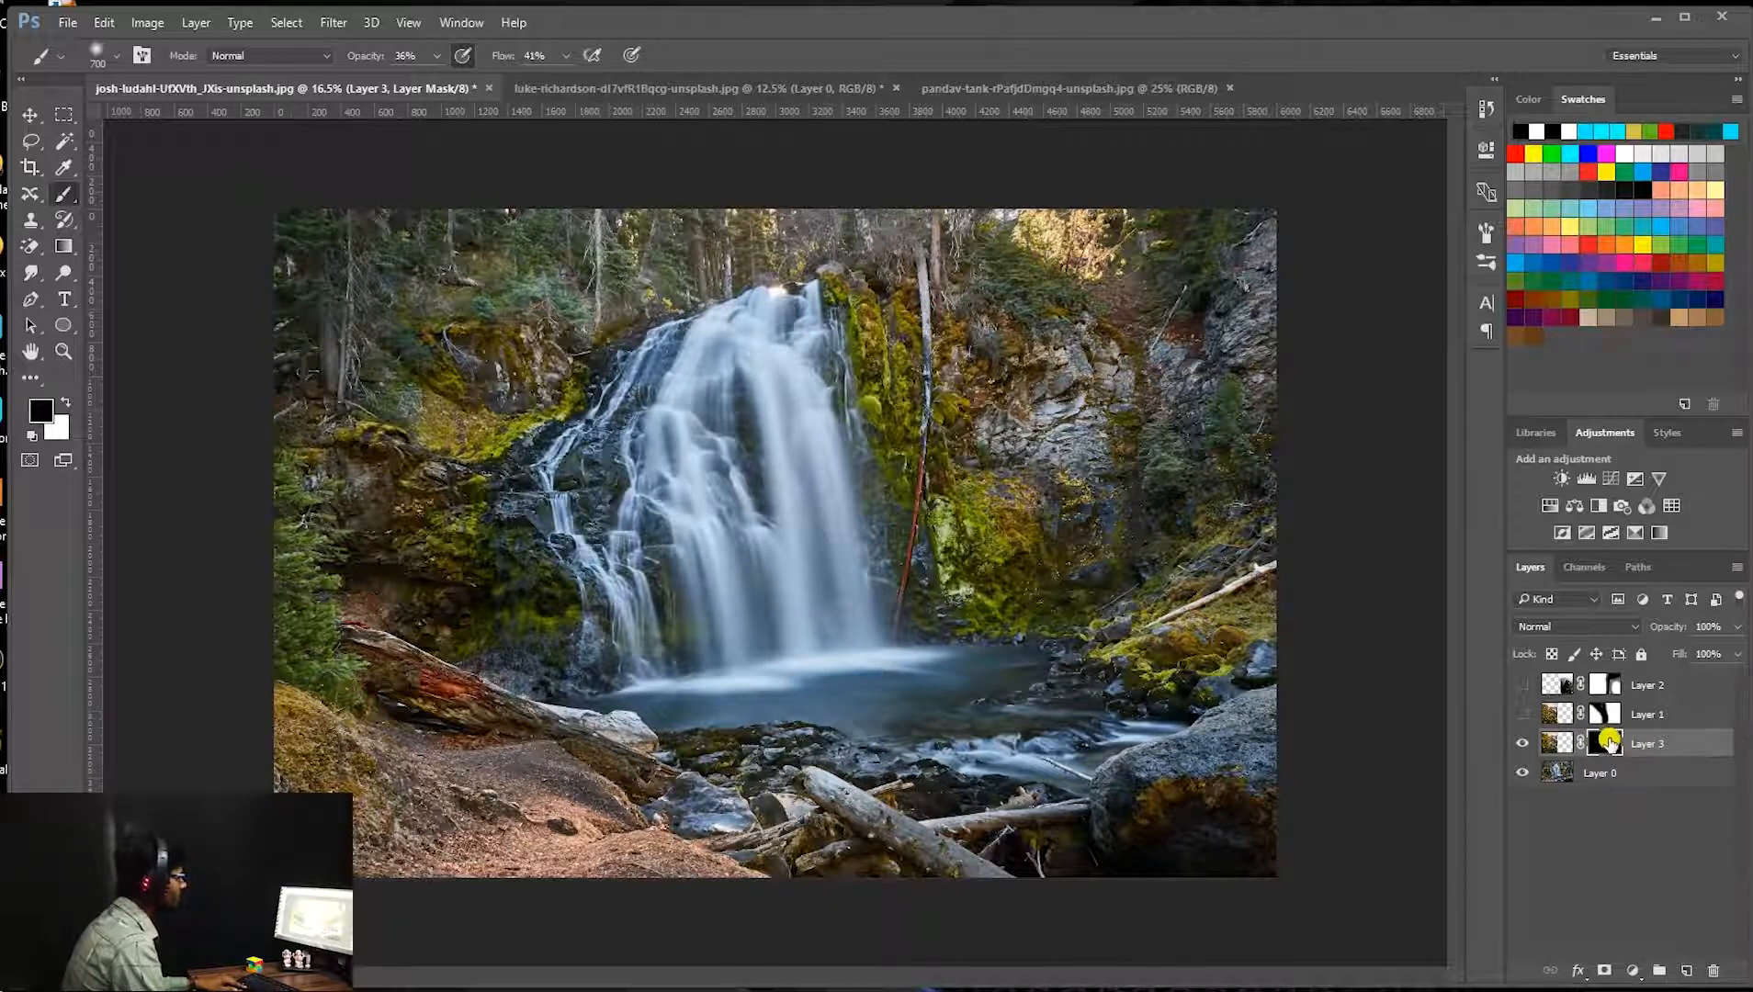
pyautogui.moveTo(614, 428)
pyautogui.mouseDown()
pyautogui.moveTo(512, 429)
pyautogui.moveTo(585, 416)
pyautogui.mouseUp()
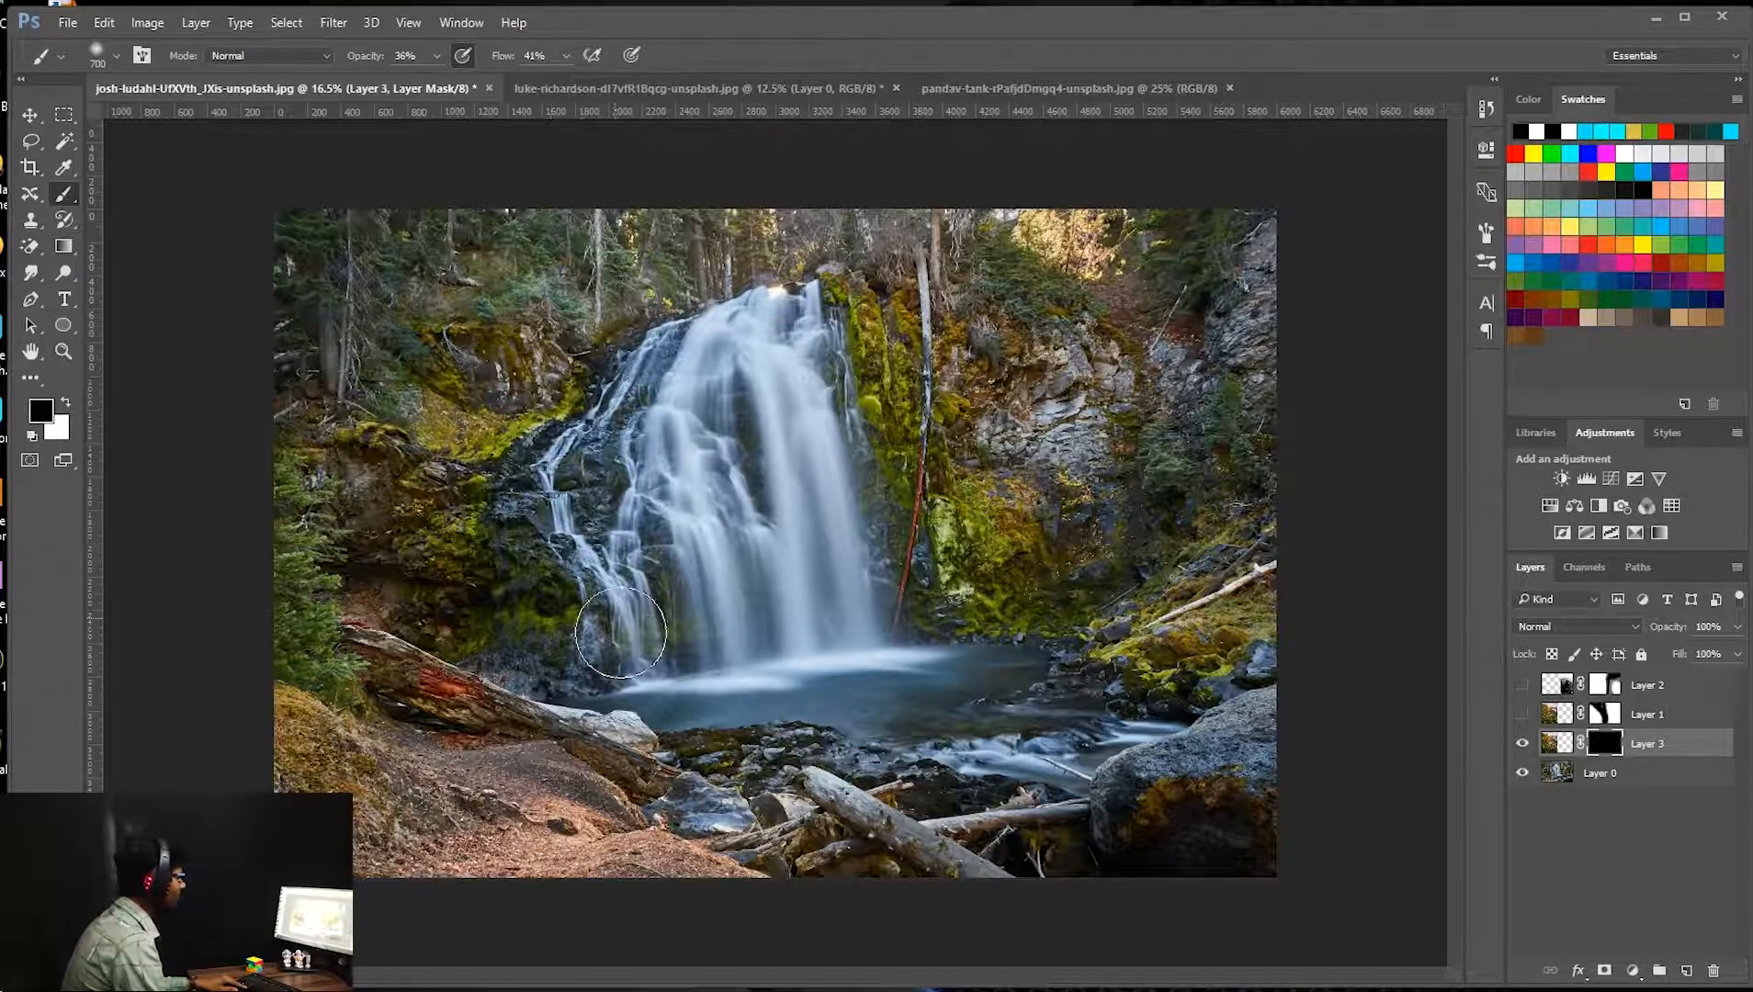
pyautogui.click(375, 20)
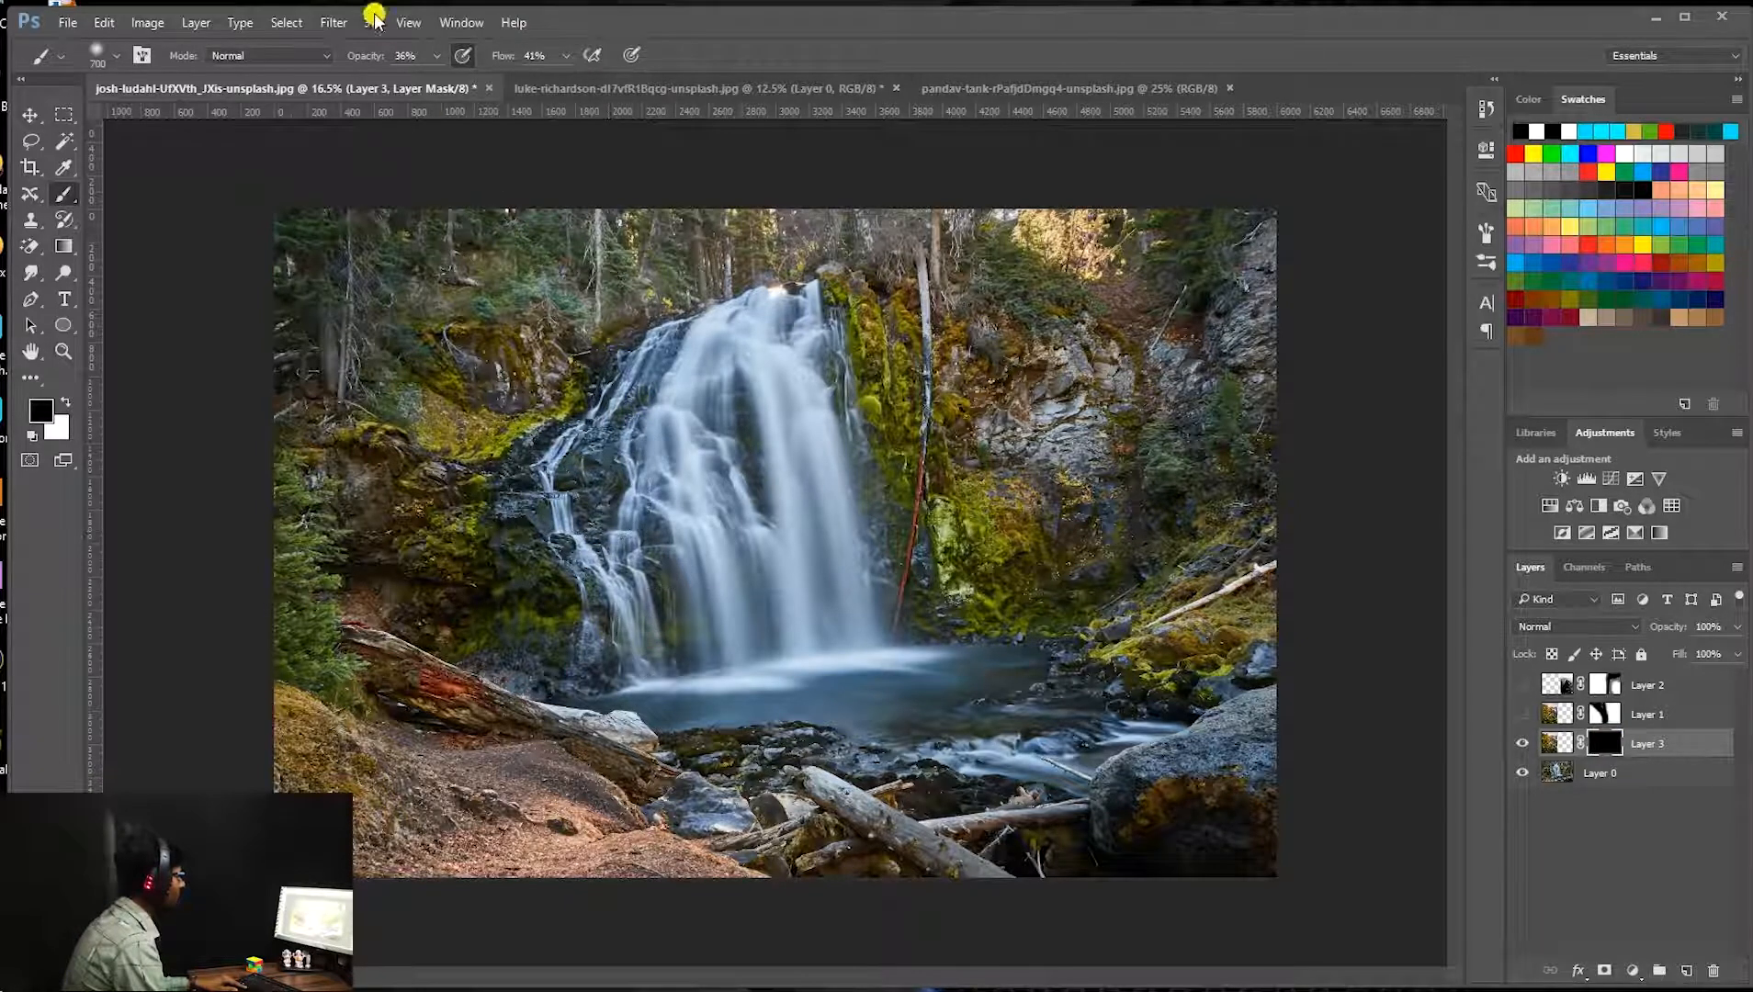
# Set brush opacity and flow to 100% and paint white on Layer 3's mask to reveal the lake and central hillside.
pyautogui.click(436, 57)
pyautogui.click(567, 56)
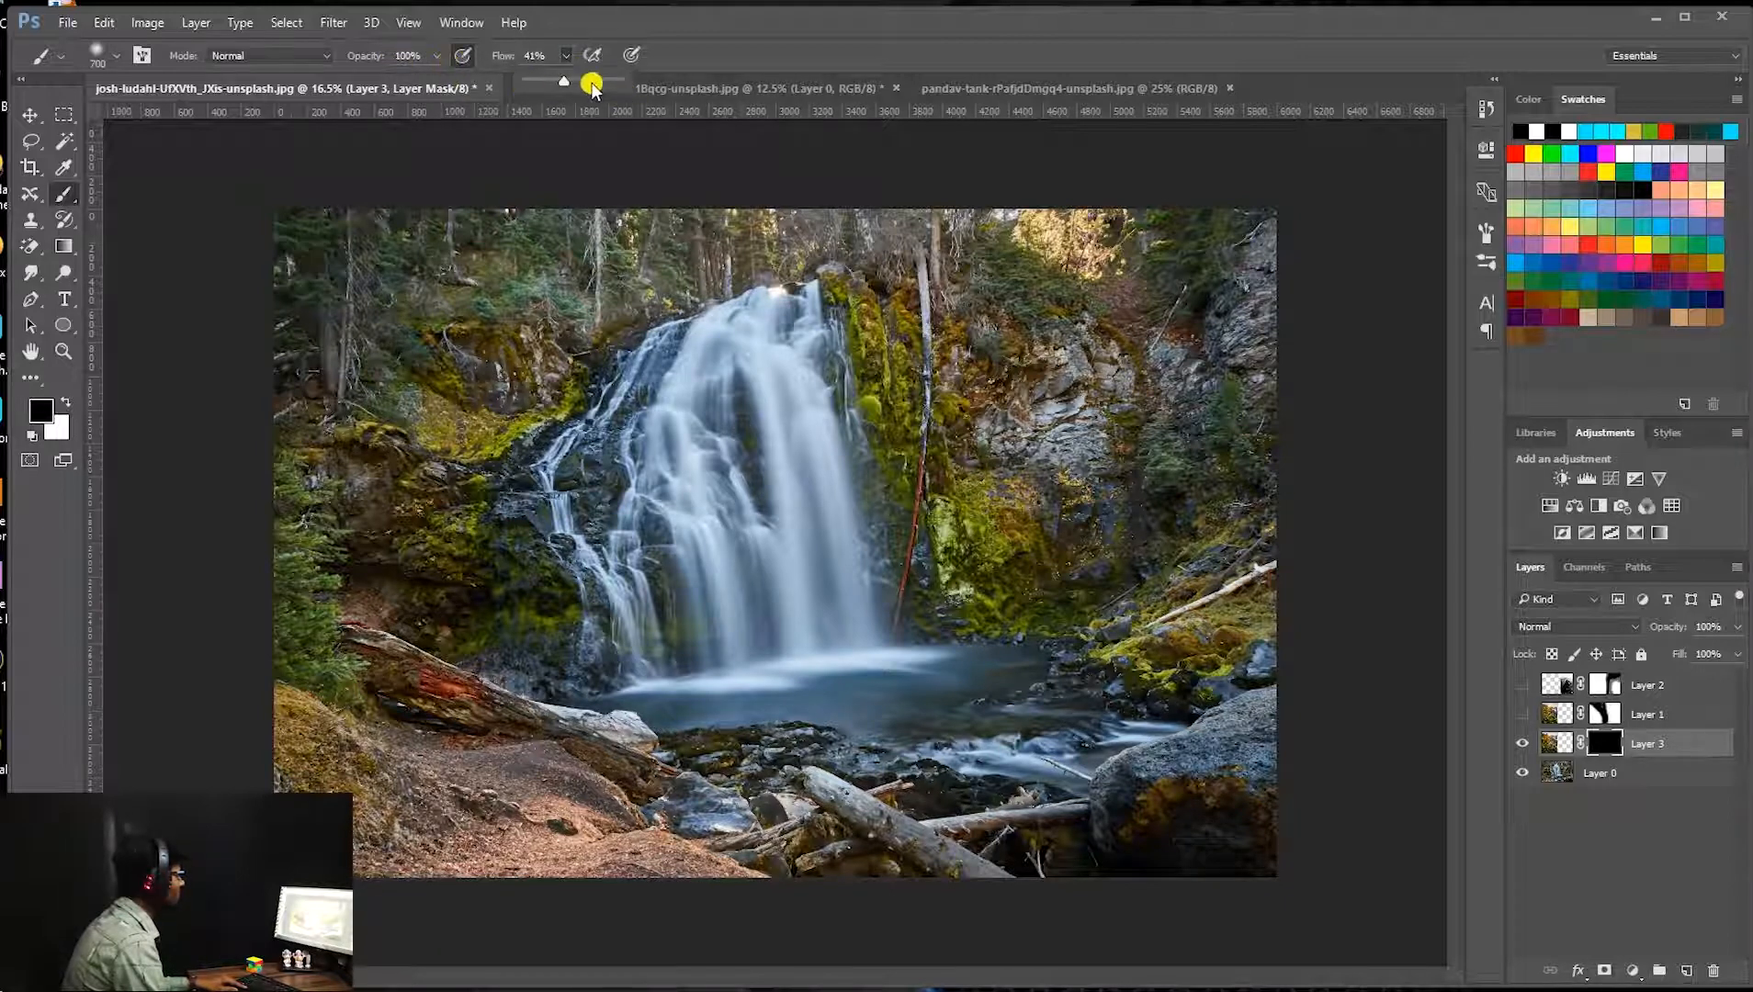
pyautogui.click(730, 145)
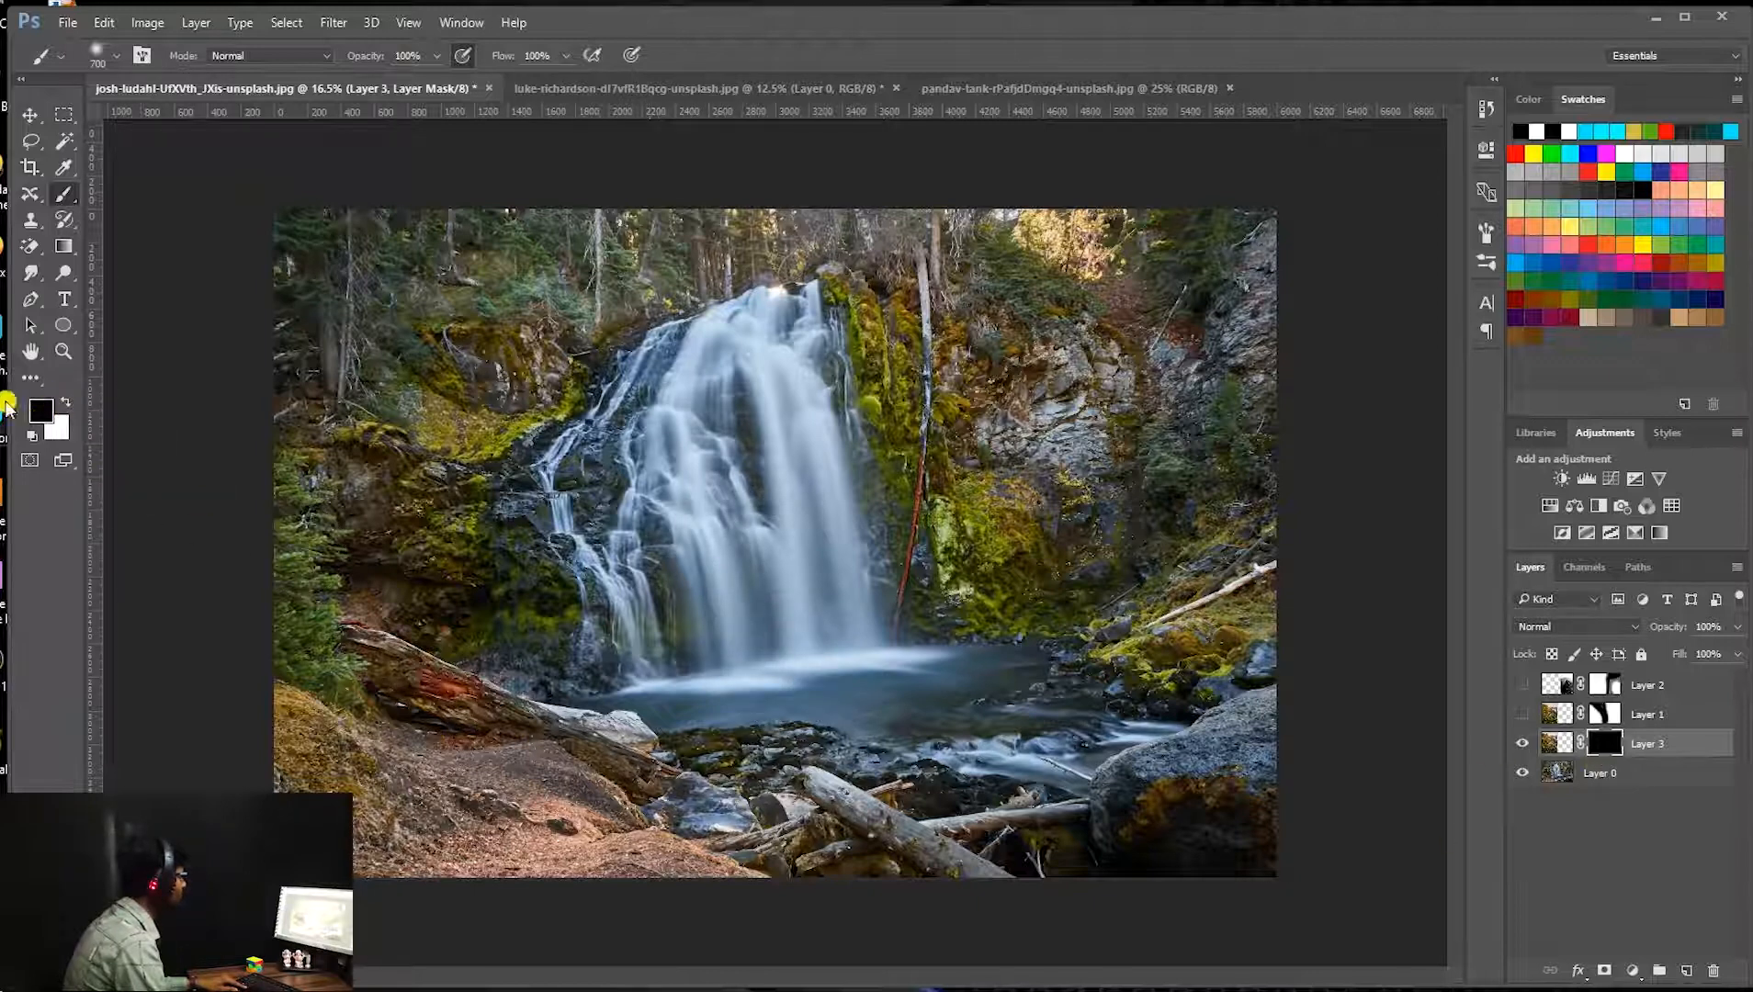
pyautogui.click(62, 405)
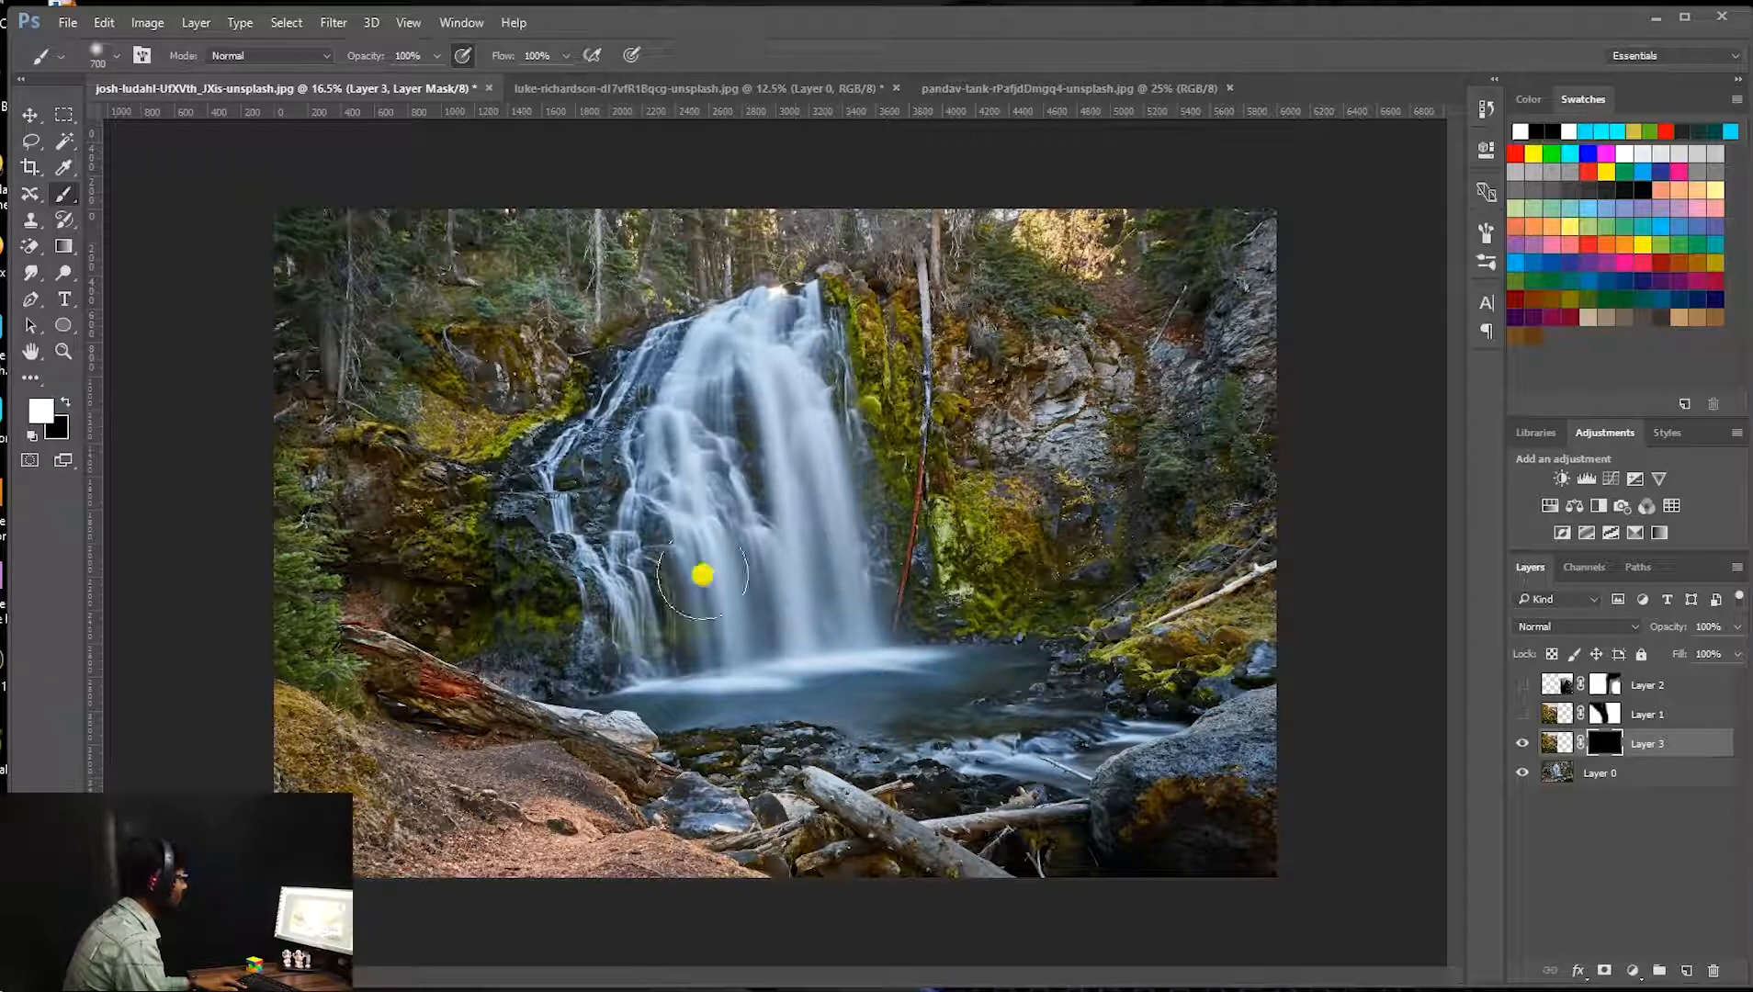
pyautogui.moveTo(703, 503); pyautogui.dragTo(690, 562)
pyautogui.moveTo(661, 643)
pyautogui.mouseDown()
pyautogui.moveTo(699, 432)
pyautogui.moveTo(781, 423)
pyautogui.moveTo(781, 662)
pyautogui.moveTo(716, 684)
pyautogui.moveTo(588, 478)
pyautogui.moveTo(781, 340)
pyautogui.moveTo(780, 441)
pyautogui.moveTo(633, 781)
pyautogui.moveTo(551, 367)
pyautogui.moveTo(726, 294)
pyautogui.moveTo(597, 294)
pyautogui.moveTo(565, 689)
pyautogui.mouseUp()
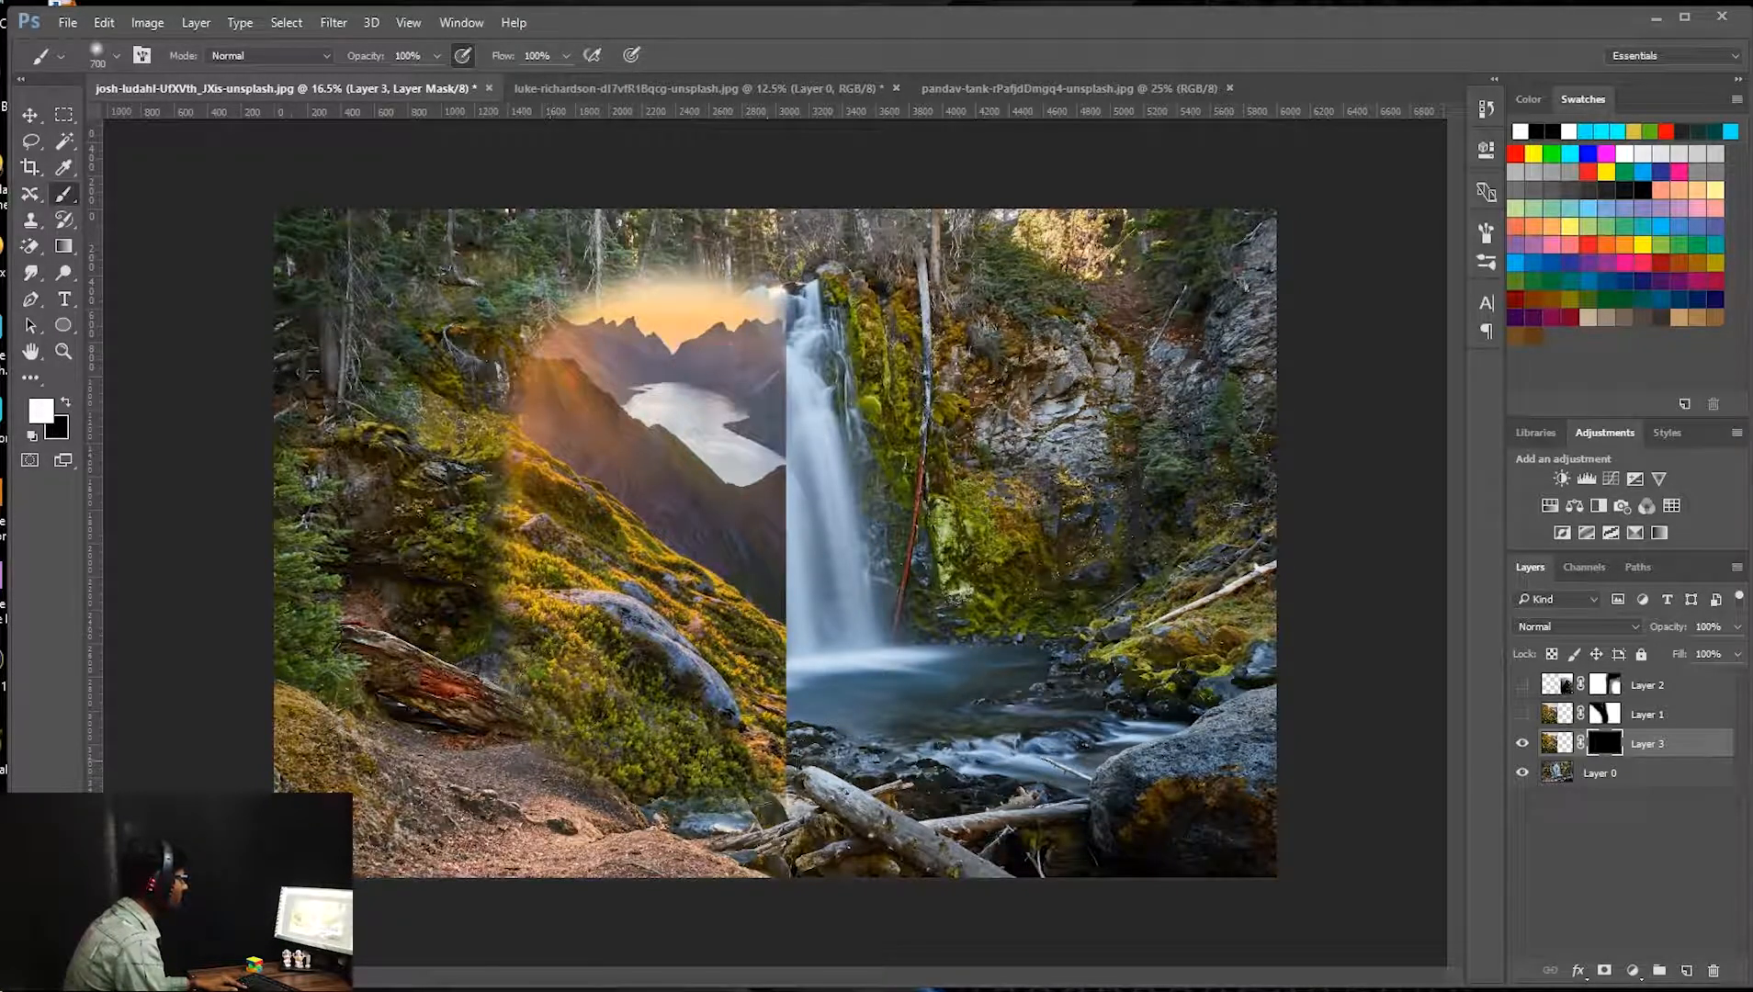
# Paint white over the remaining sky, left slope and lower grass on Layer 3's mask to reveal the rest of the hillside photo.
pyautogui.moveTo(777, 381)
pyautogui.mouseDown()
pyautogui.moveTo(661, 294)
pyautogui.moveTo(501, 643)
pyautogui.moveTo(735, 813)
pyautogui.moveTo(551, 813)
pyautogui.mouseUp()
pyautogui.moveTo(501, 753)
pyautogui.mouseDown()
pyautogui.moveTo(532, 322)
pyautogui.moveTo(762, 276)
pyautogui.moveTo(496, 276)
pyautogui.moveTo(489, 432)
pyautogui.mouseUp()
pyautogui.moveTo(768, 769)
pyautogui.mouseDown()
pyautogui.moveTo(798, 345)
pyautogui.moveTo(776, 326)
pyautogui.moveTo(761, 774)
pyautogui.moveTo(482, 849)
pyautogui.moveTo(438, 293)
pyautogui.moveTo(397, 237)
pyautogui.moveTo(367, 864)
pyautogui.mouseUp()
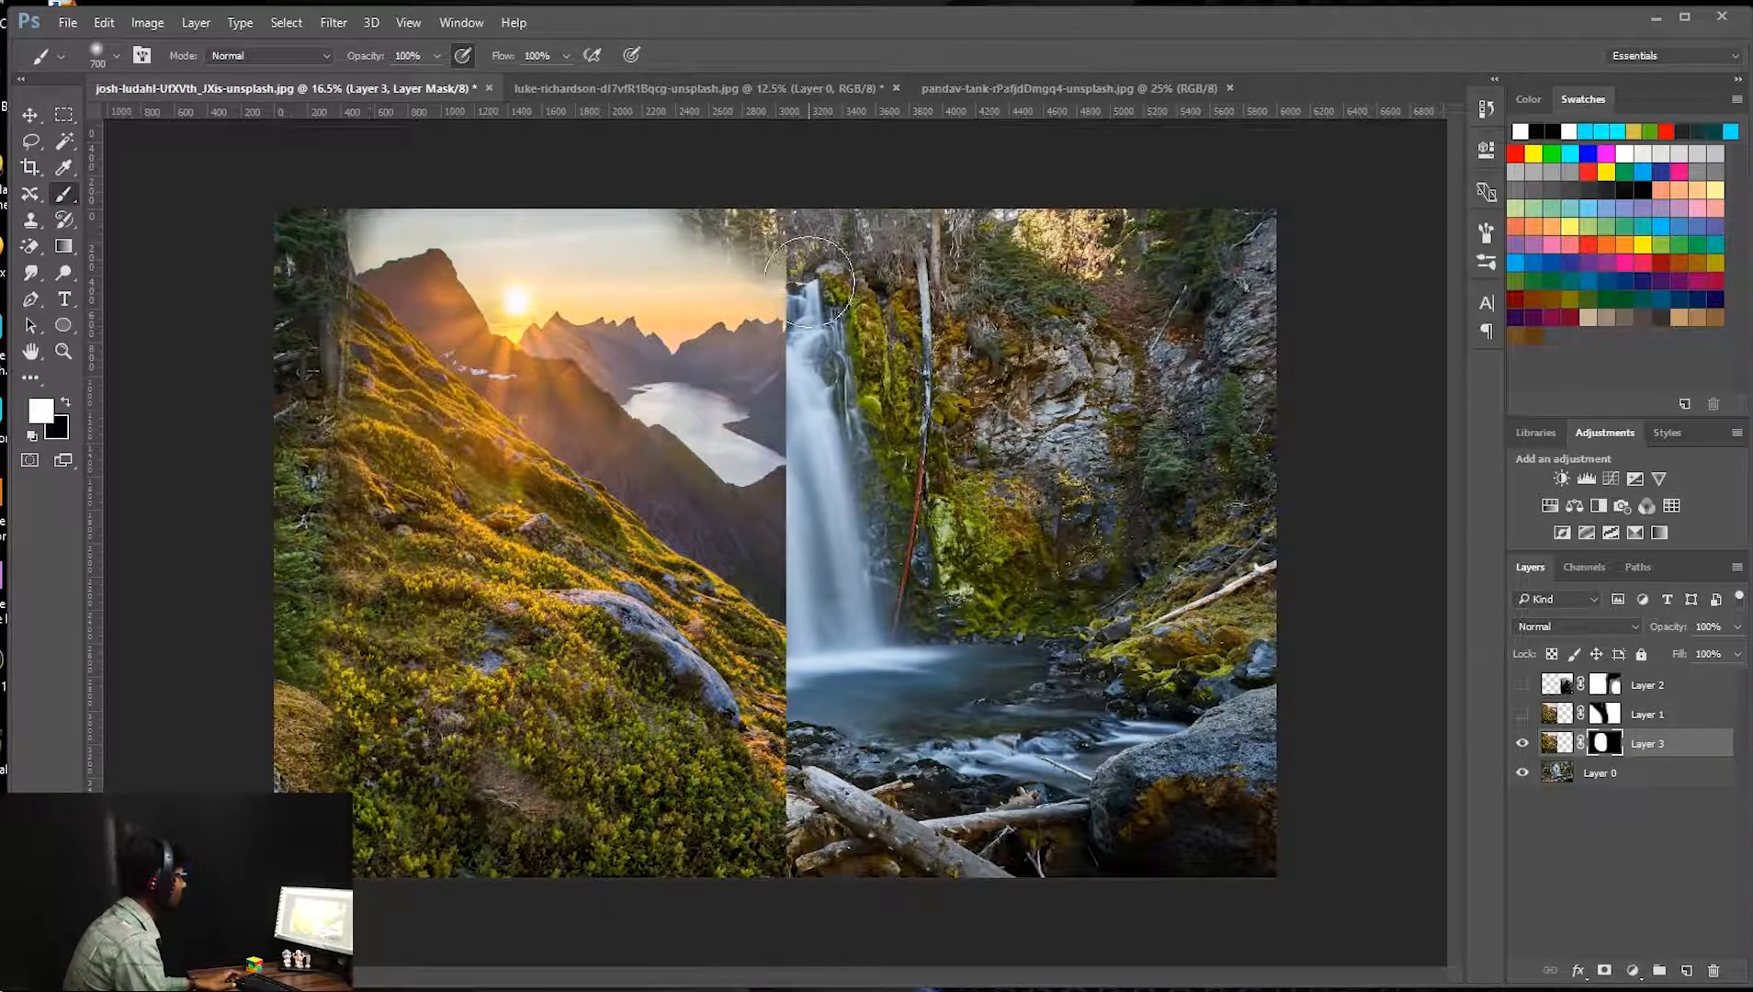
pyautogui.moveTo(359, 221)
pyautogui.mouseDown()
pyautogui.moveTo(290, 716)
pyautogui.moveTo(311, 425)
pyautogui.mouseUp()
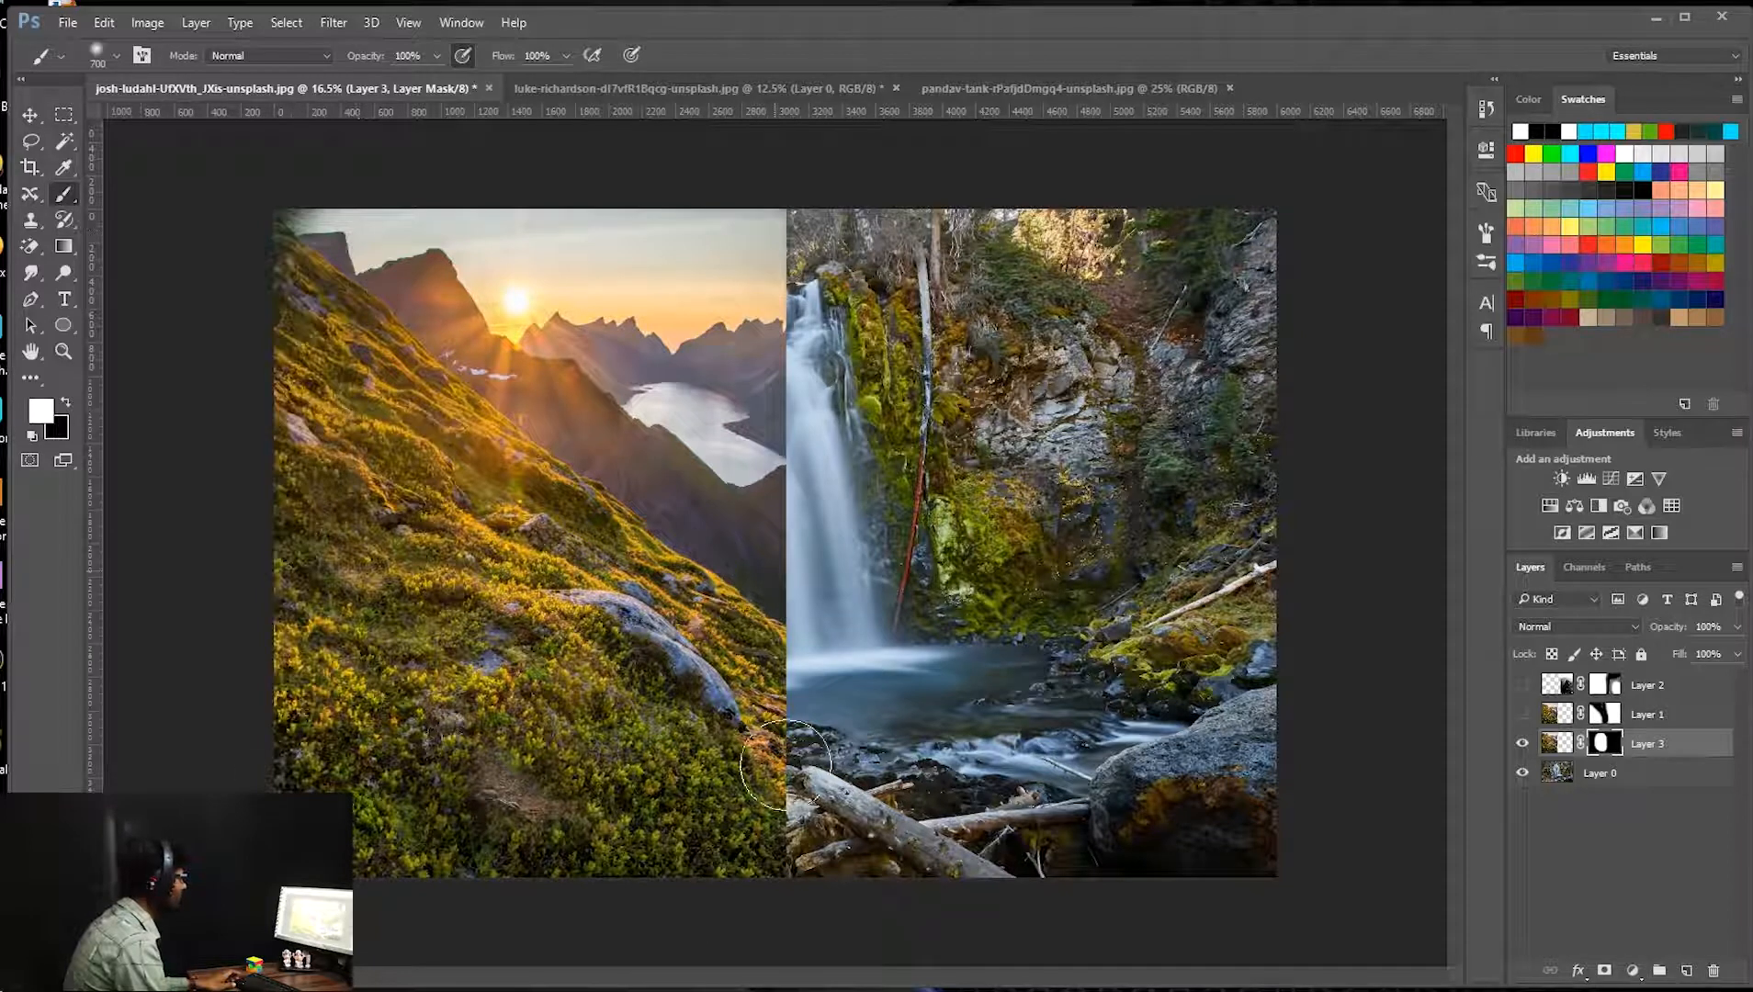
pyautogui.moveTo(520, 758)
pyautogui.mouseDown()
pyautogui.moveTo(490, 470)
pyautogui.moveTo(549, 477)
pyautogui.moveTo(587, 514)
pyautogui.mouseUp()
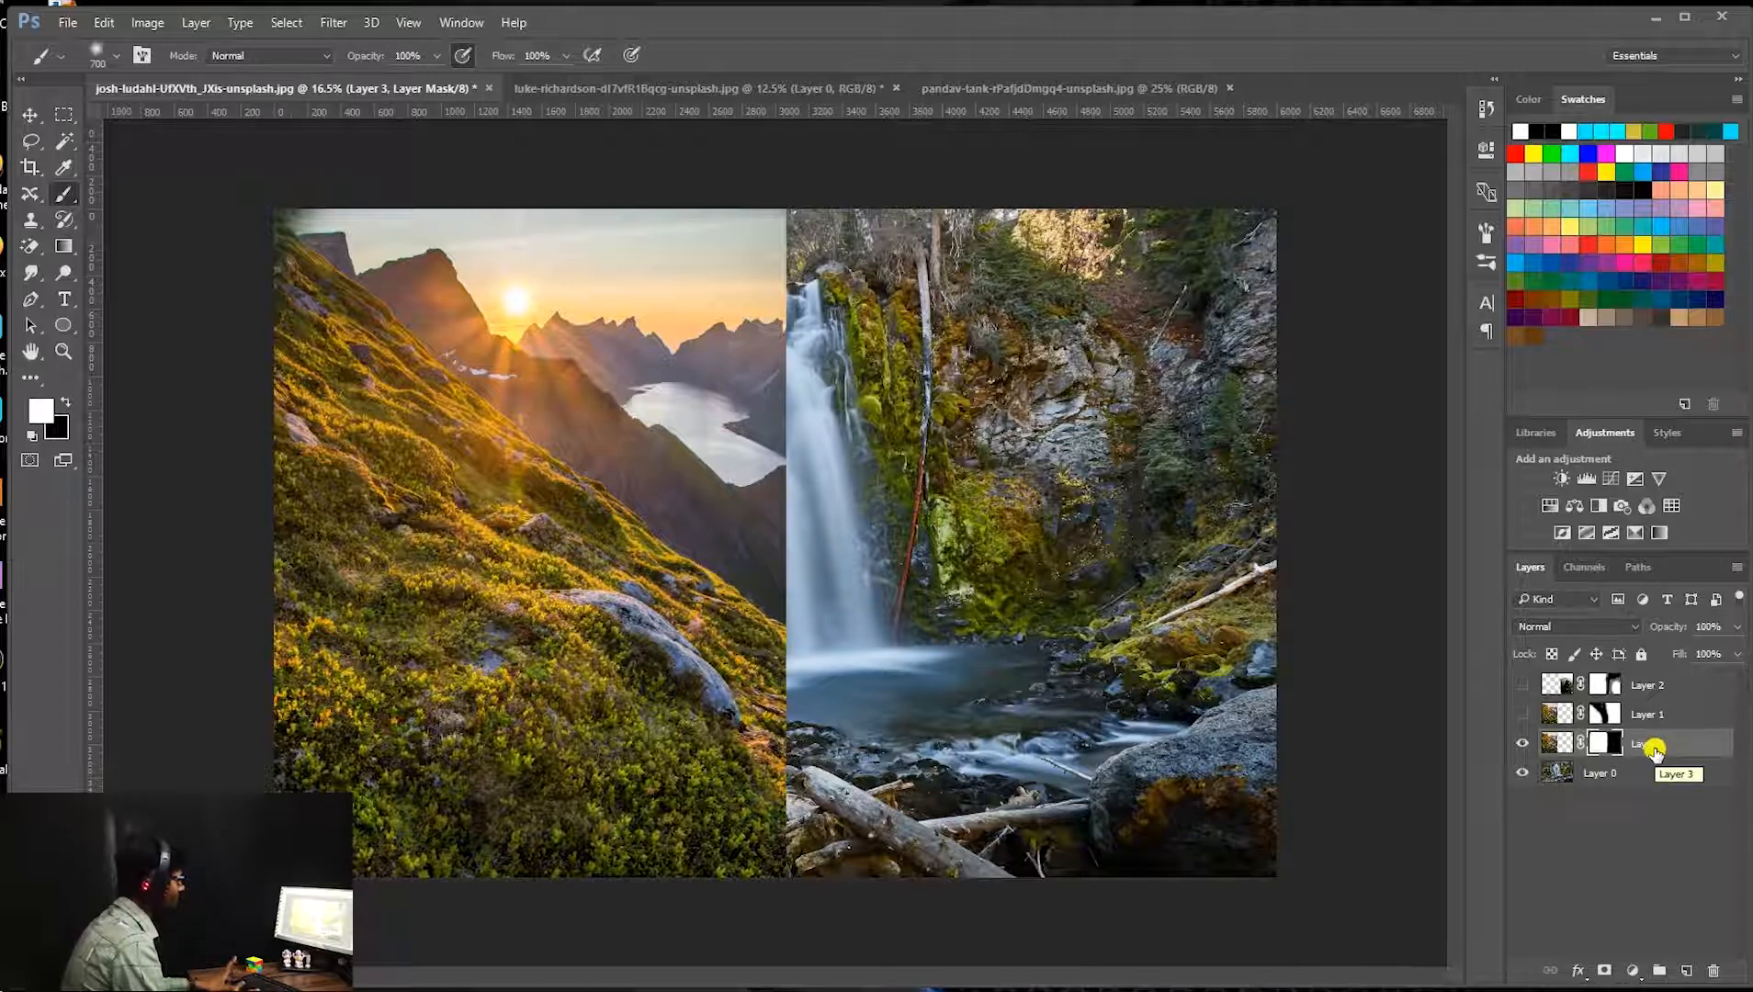
# Delete Layer 3, Layer 1 and Layer 2 so that only the waterfall Layer 0 remains.
pyautogui.press('Delete')
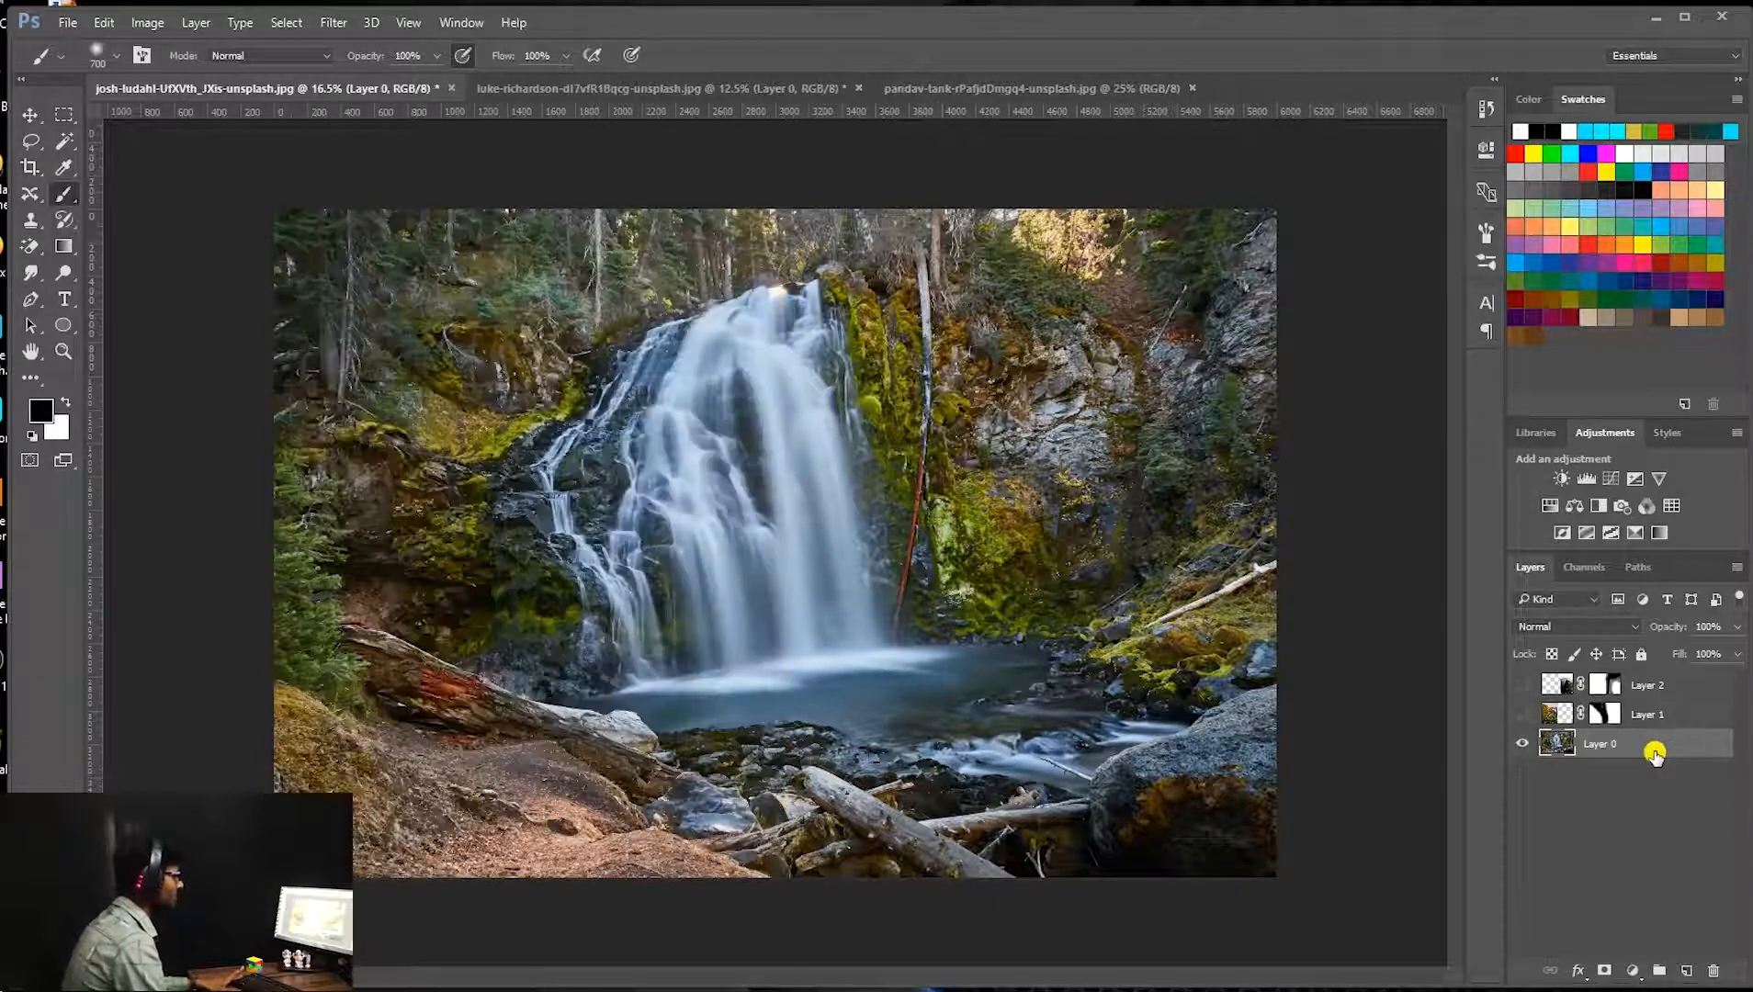
pyautogui.click(1567, 717)
pyautogui.press('Delete')
pyautogui.click(1551, 691)
pyautogui.press('Delete')
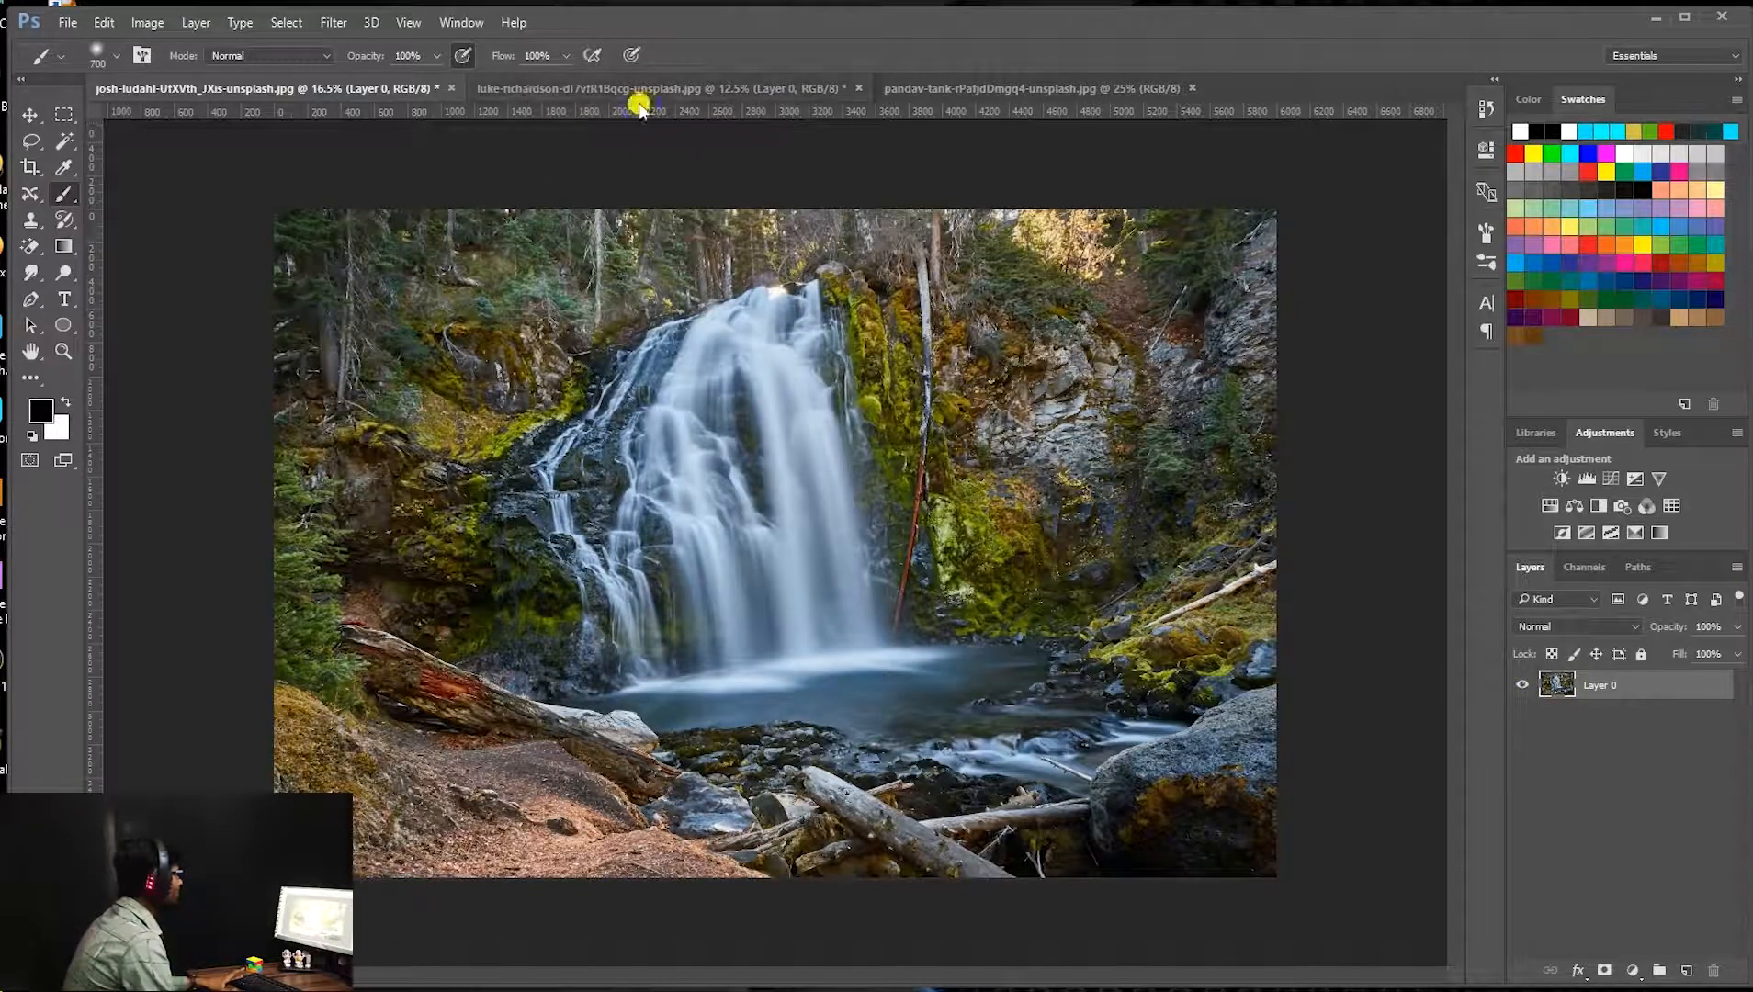
# Copy the lion from unnamed (12).png into the dewy grass document as a new layer.
pyautogui.click(979, 93)
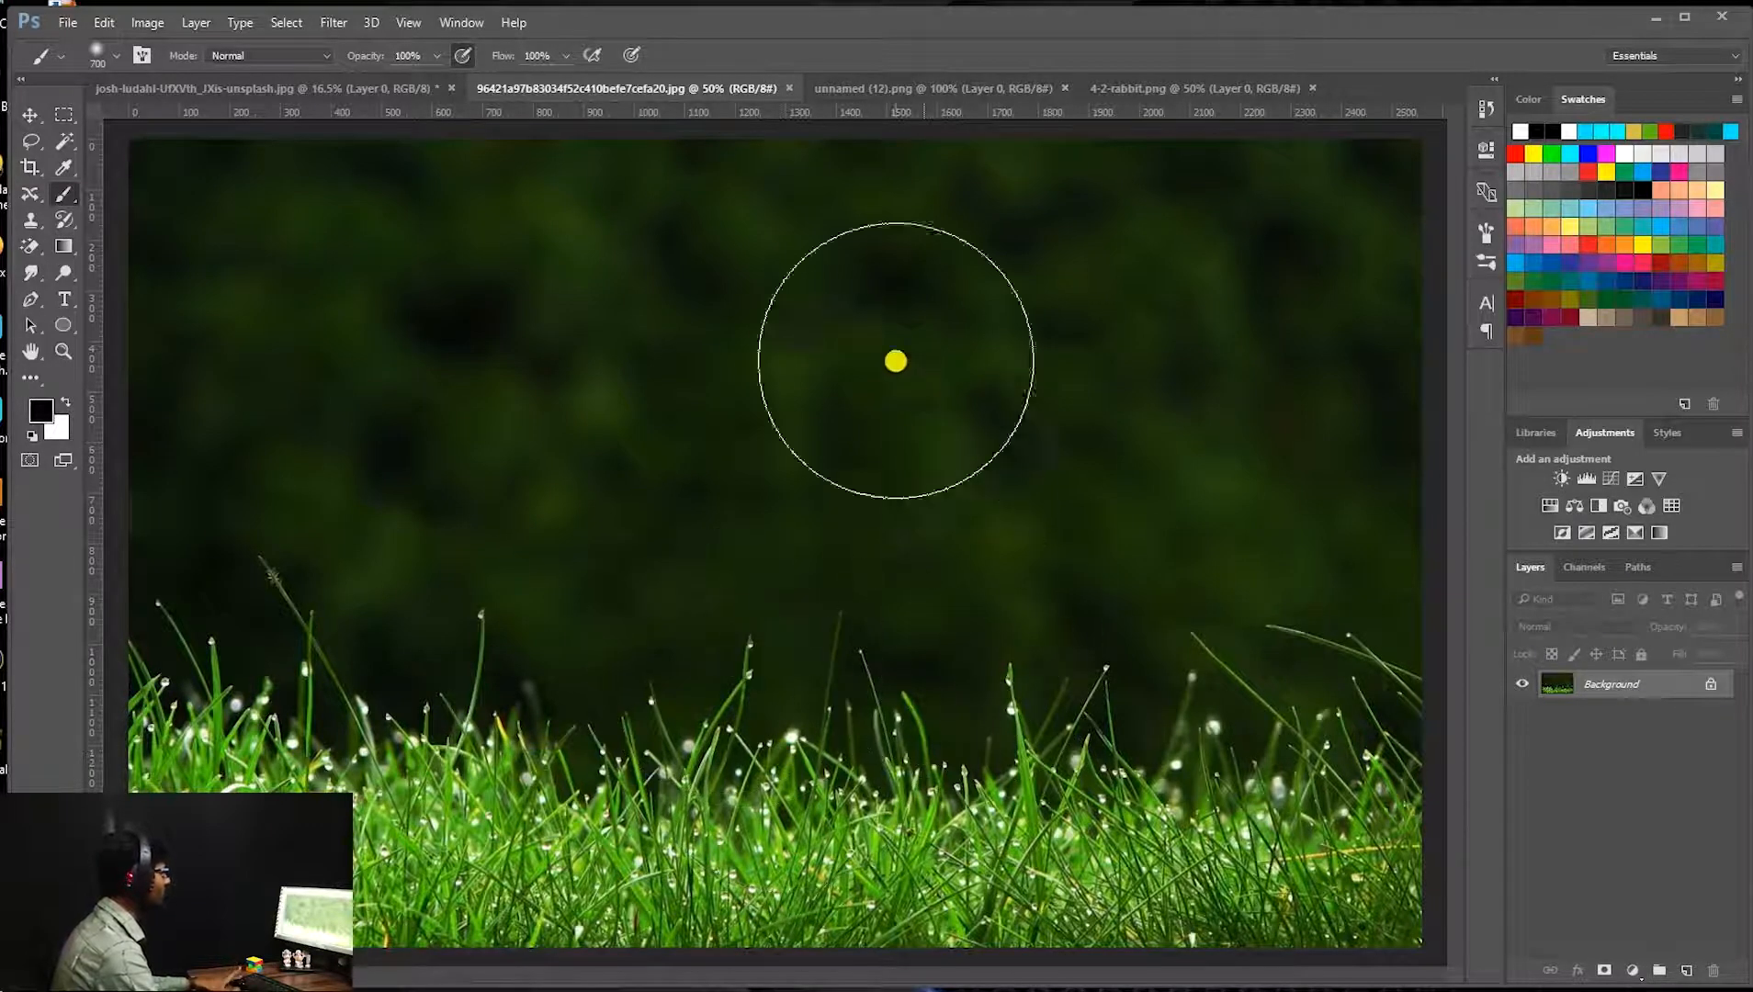
pyautogui.click(918, 87)
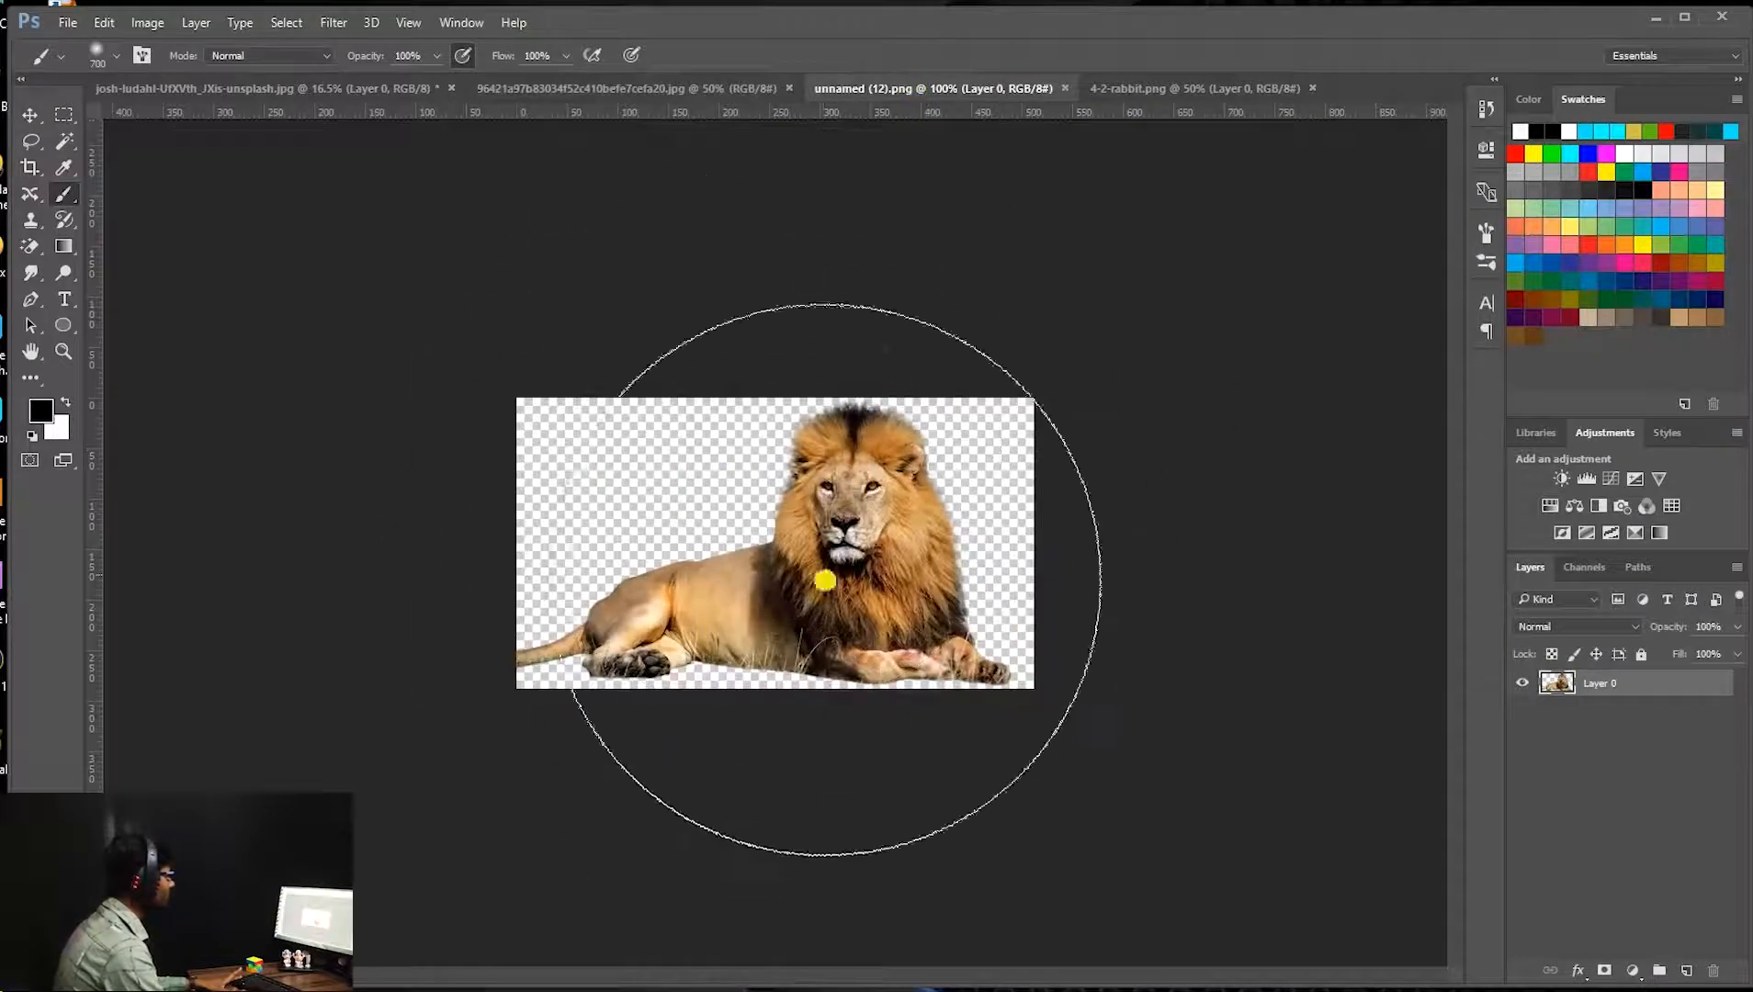
pyautogui.moveTo(1579, 705); pyautogui.dragTo(713, 700)
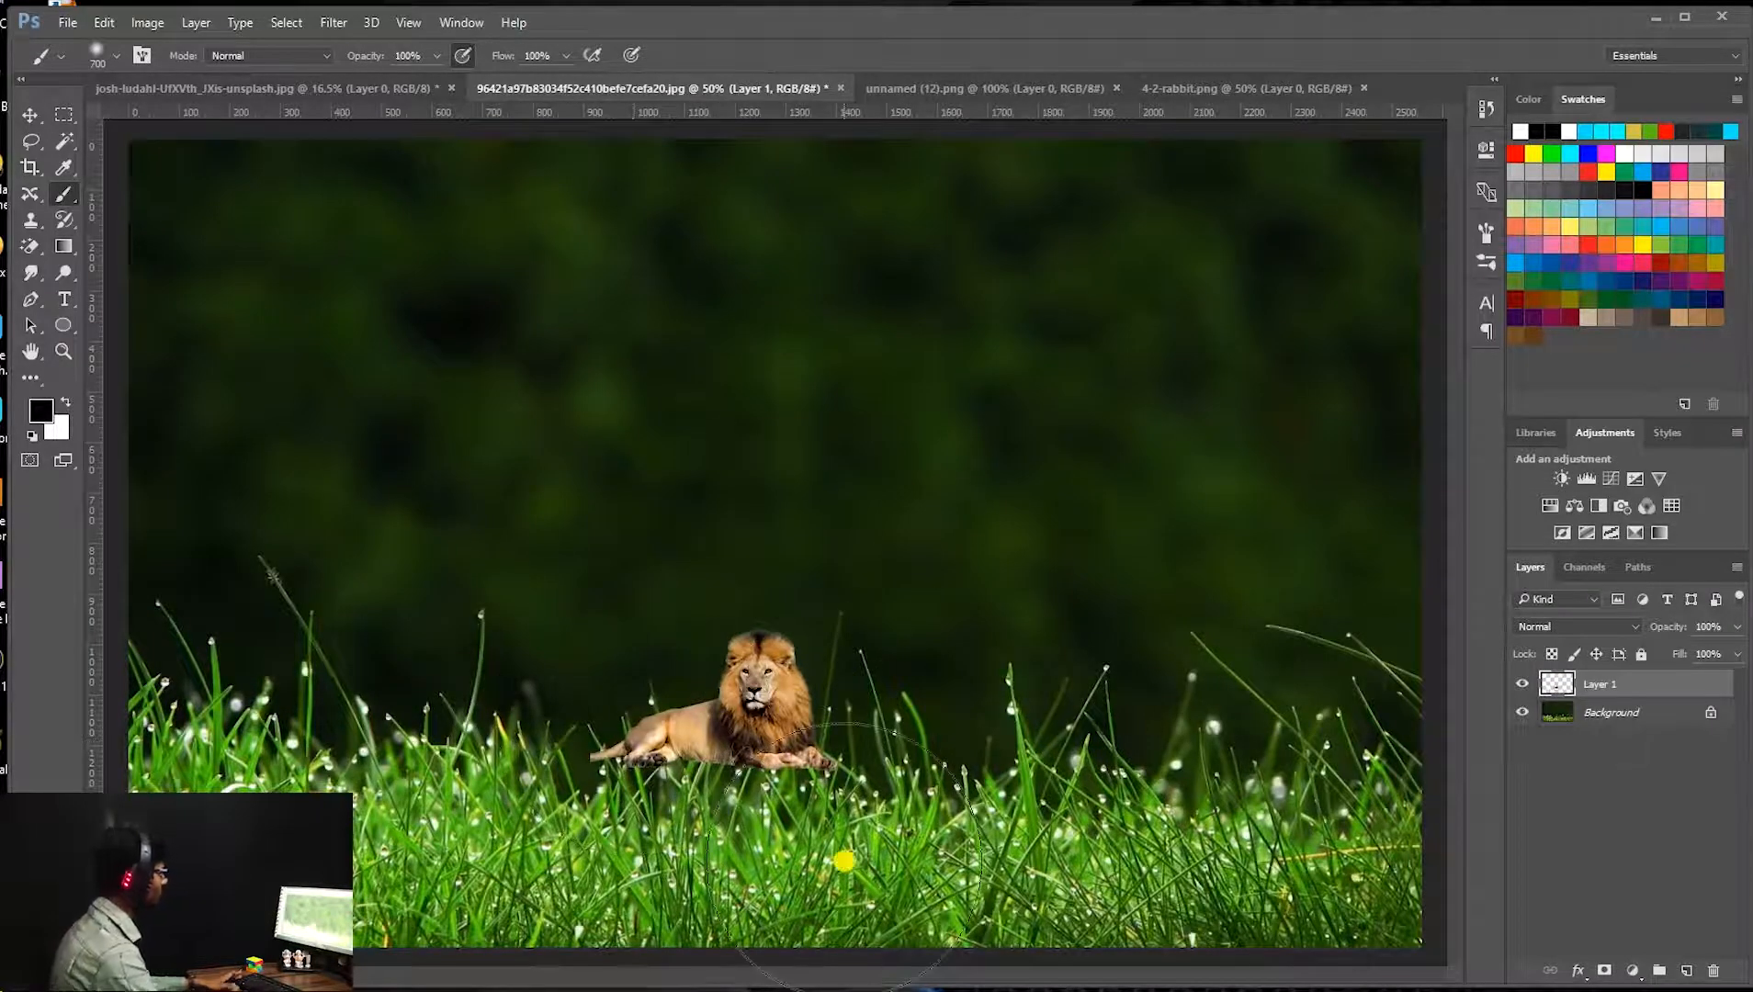
# Scale the lion layer to about 333% and place it lying across the middle of the grass.
pyautogui.hotkey('ctrl', 't')
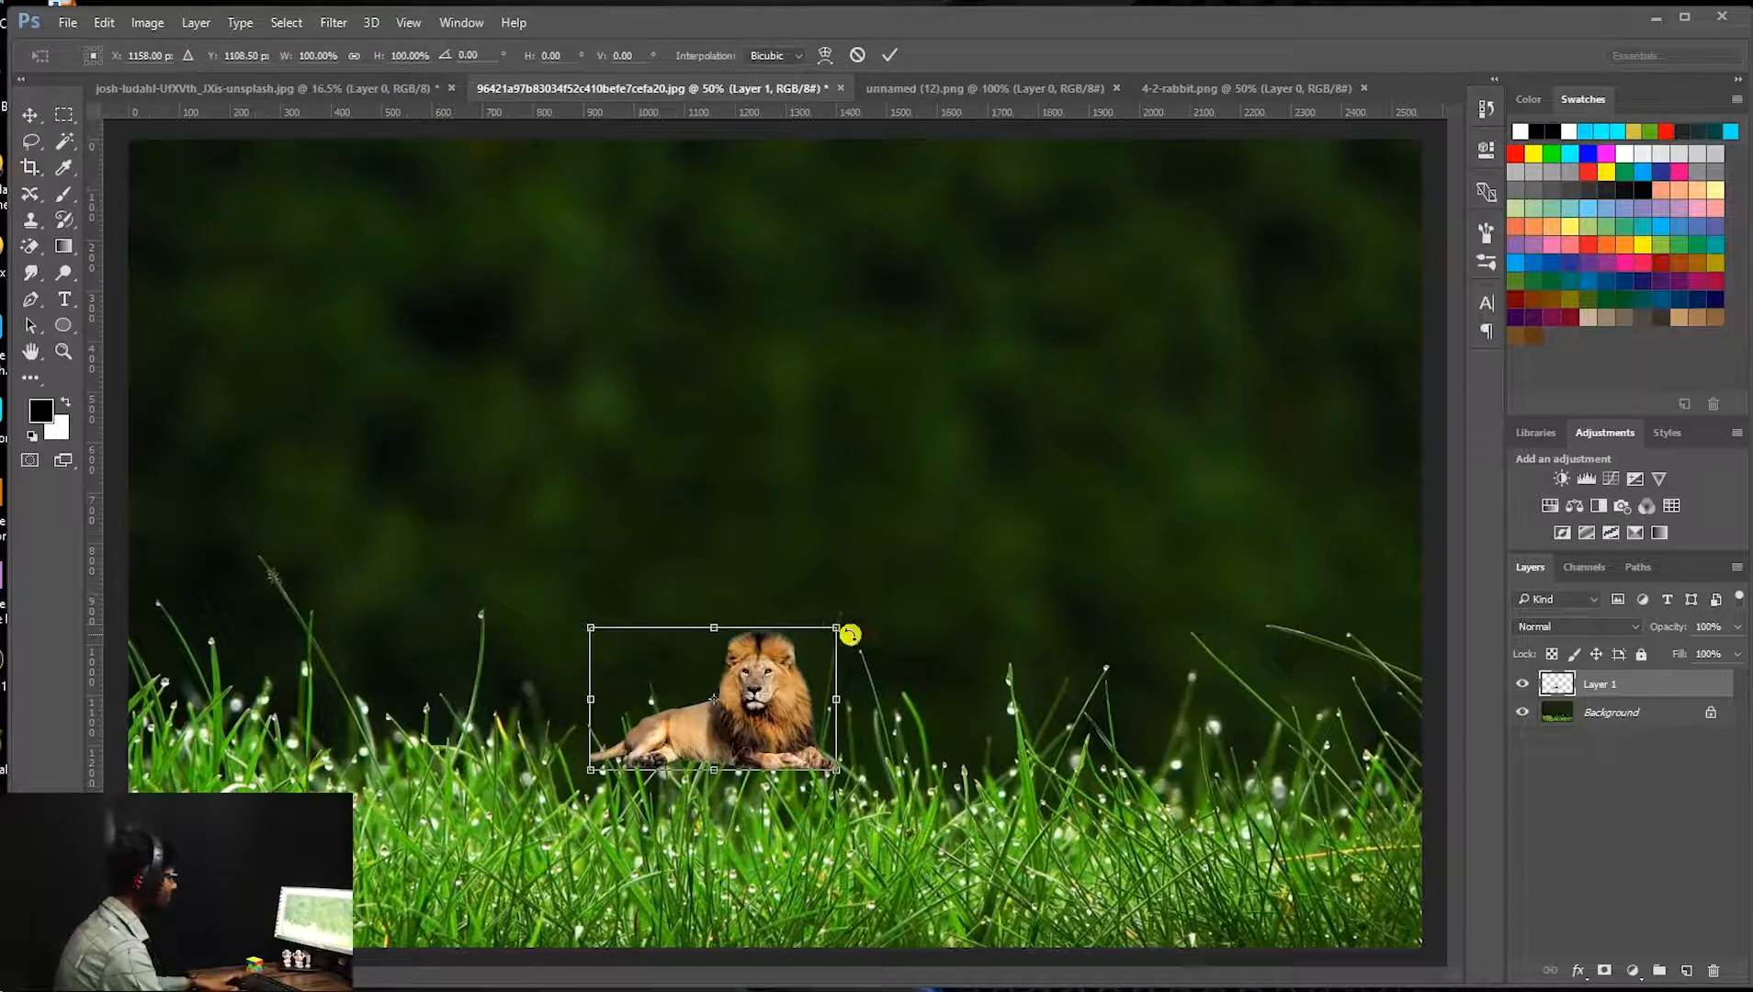
pyautogui.moveTo(833, 625); pyautogui.dragTo(1304, 355)
pyautogui.moveTo(1122, 646); pyautogui.dragTo(943, 695)
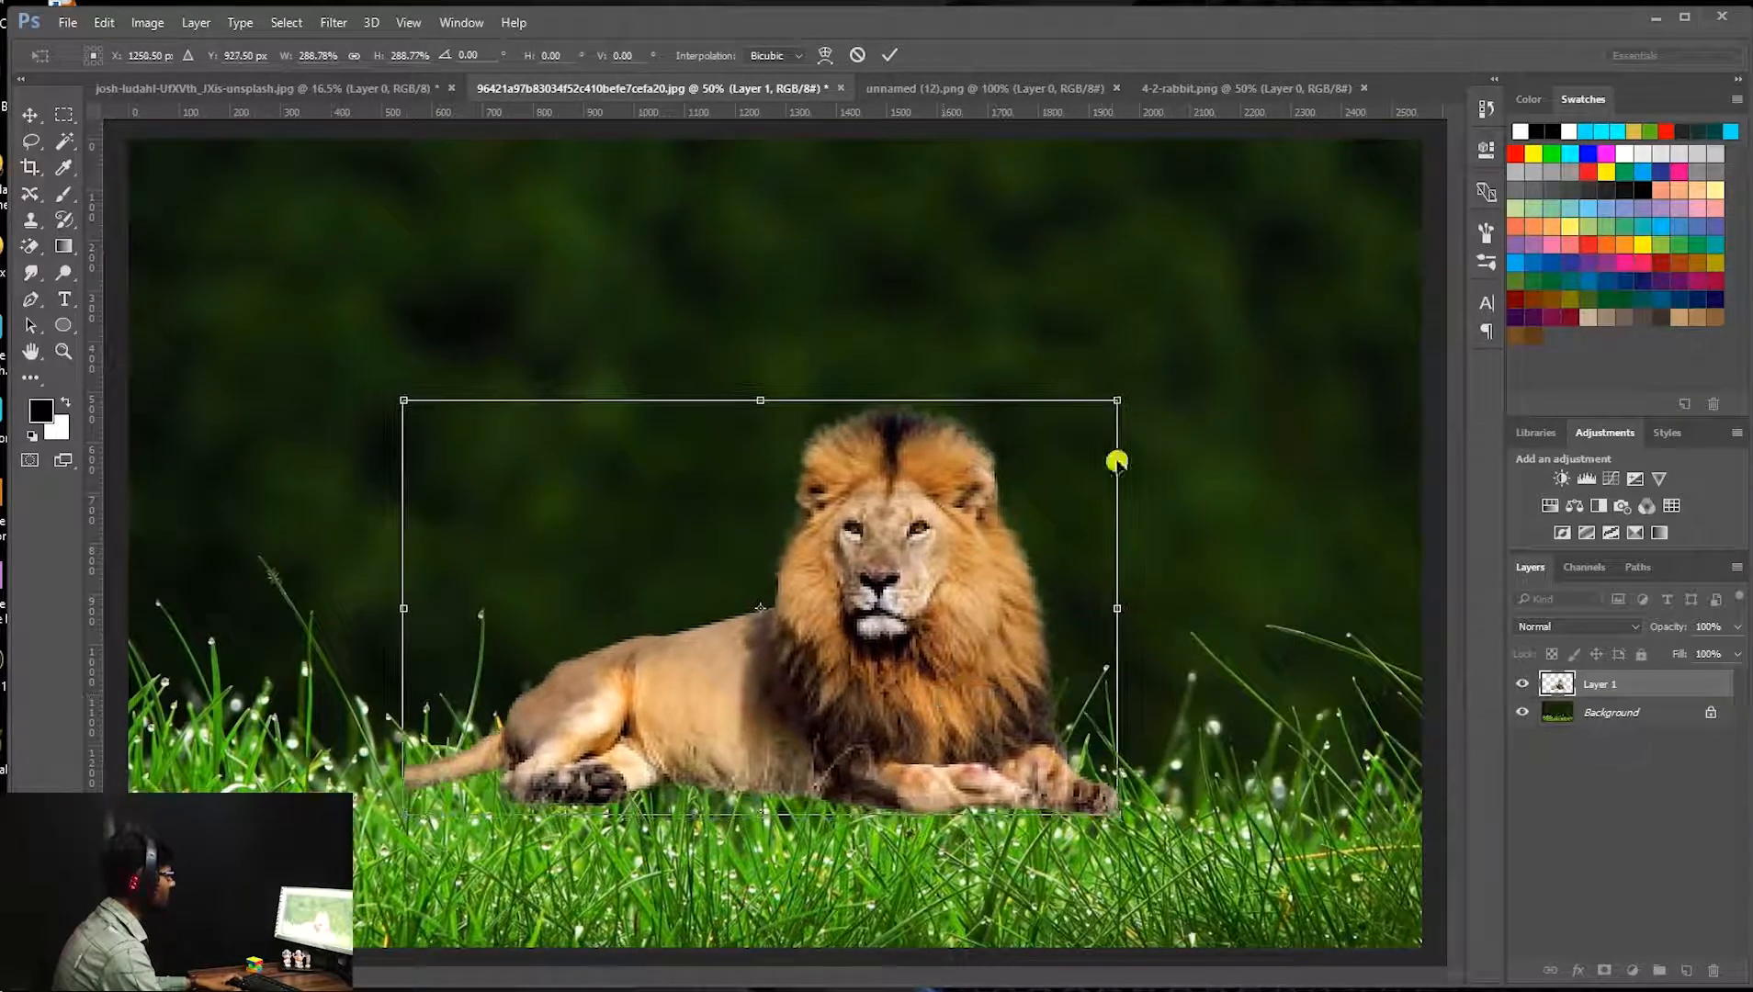
pyautogui.moveTo(1122, 397); pyautogui.dragTo(1214, 317)
pyautogui.moveTo(1065, 560); pyautogui.dragTo(1010, 575)
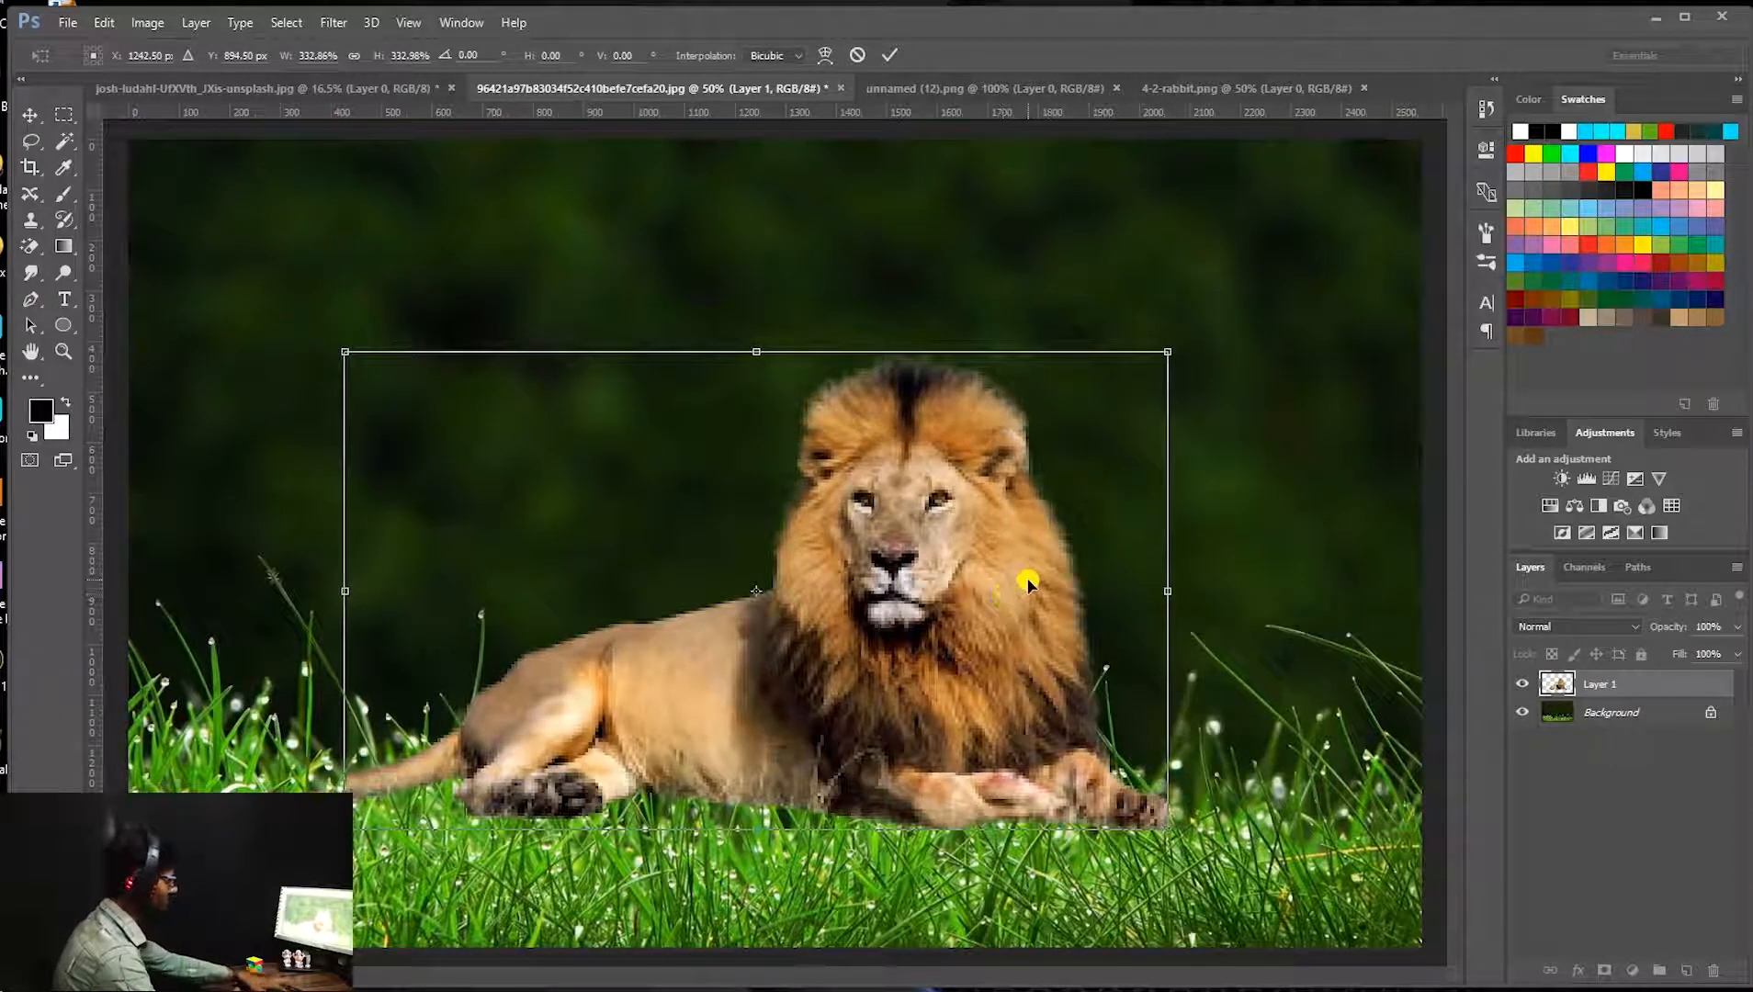
pyautogui.press('Return')
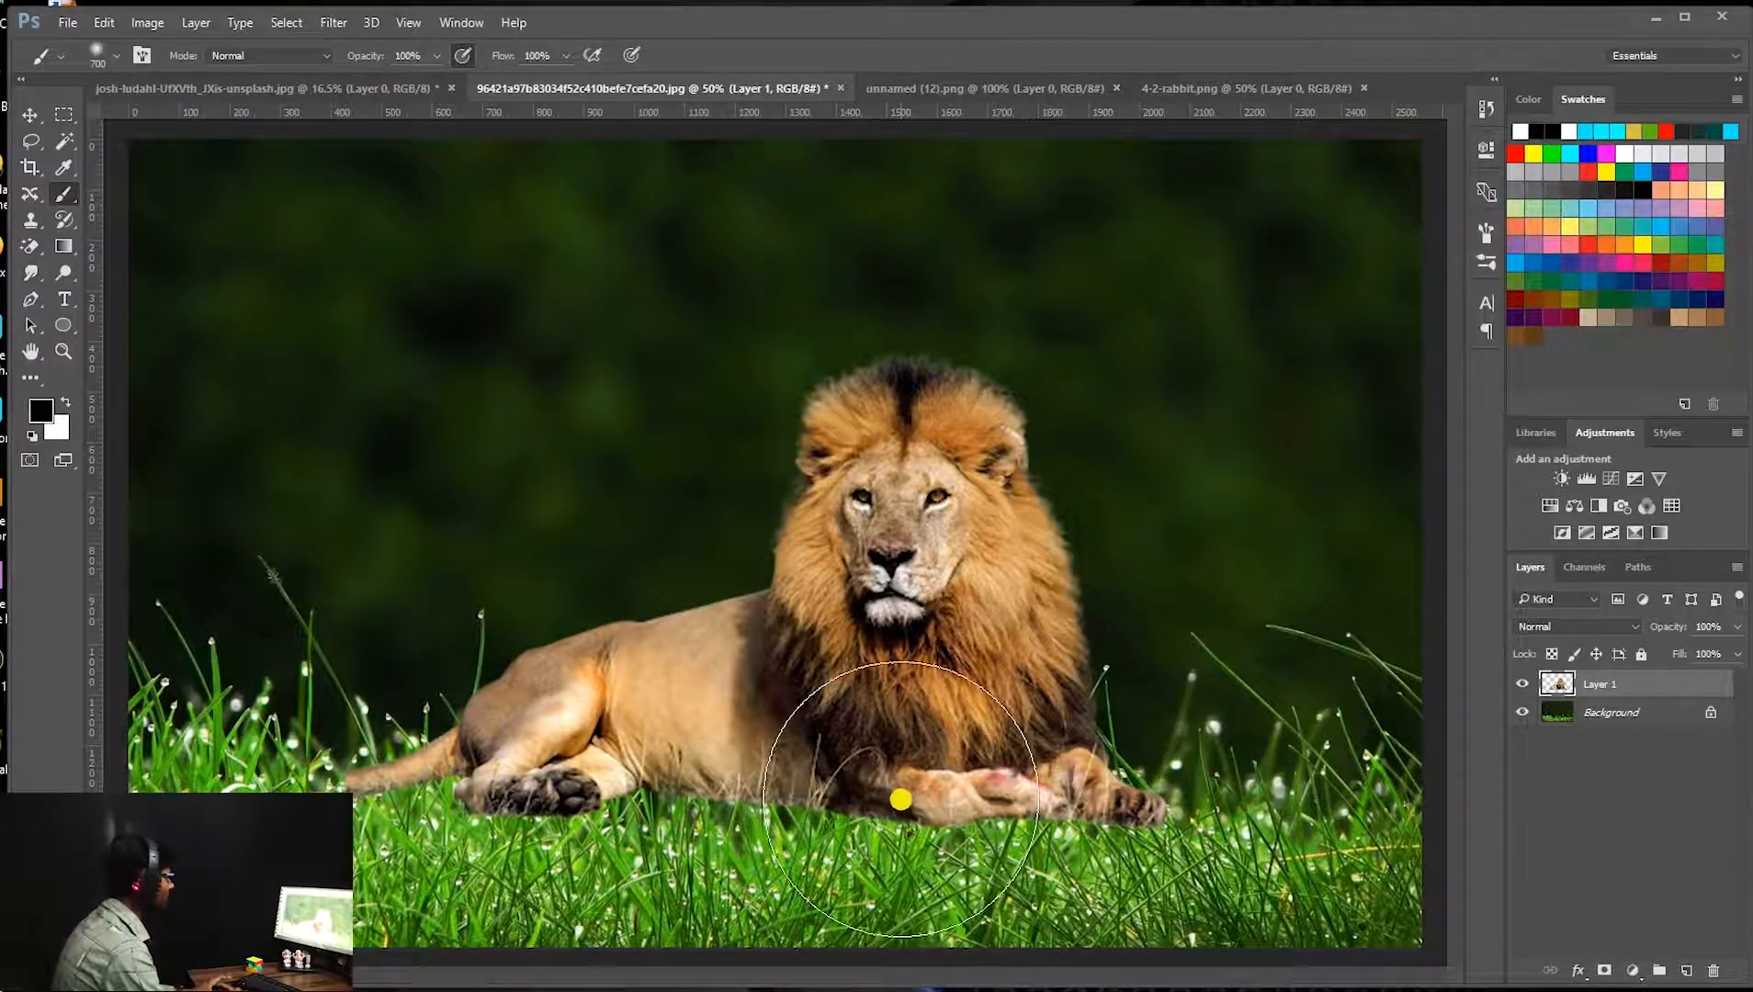
# Move the lion layer slightly up and to the right so its paws rest higher on the grass.
pyautogui.hotkey('ctrl', 't')
pyautogui.moveTo(853, 748); pyautogui.dragTo(865, 726)
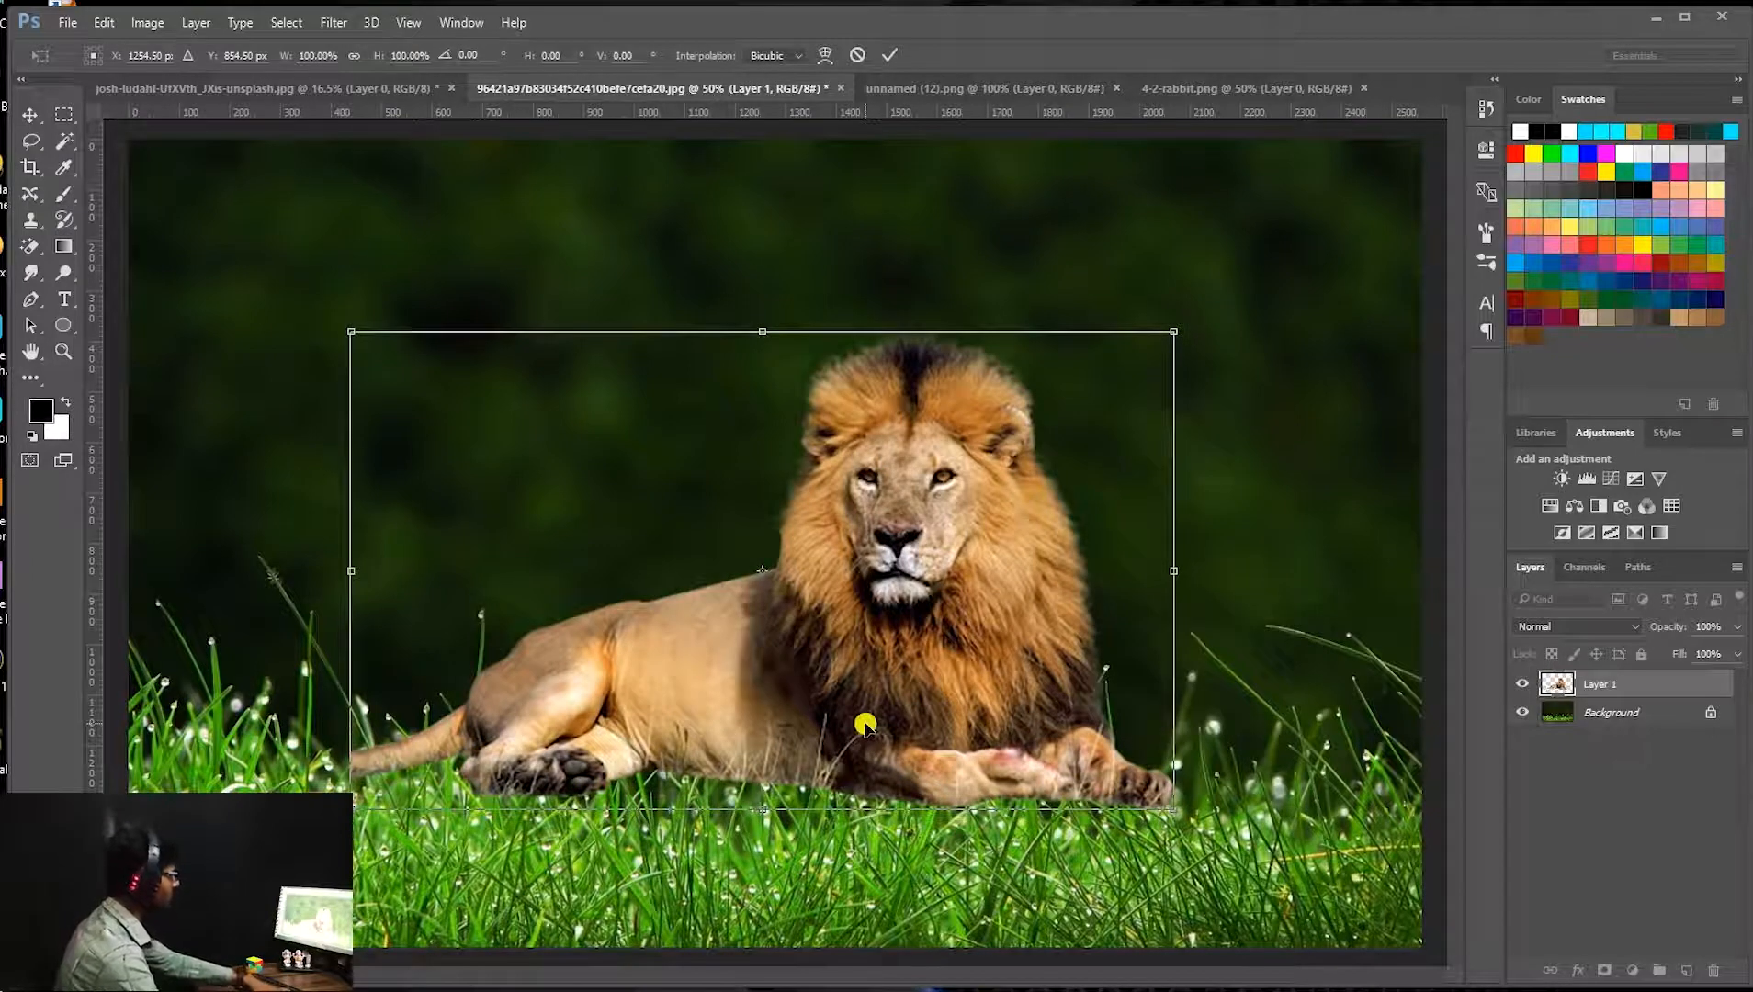
pyautogui.press('Return')
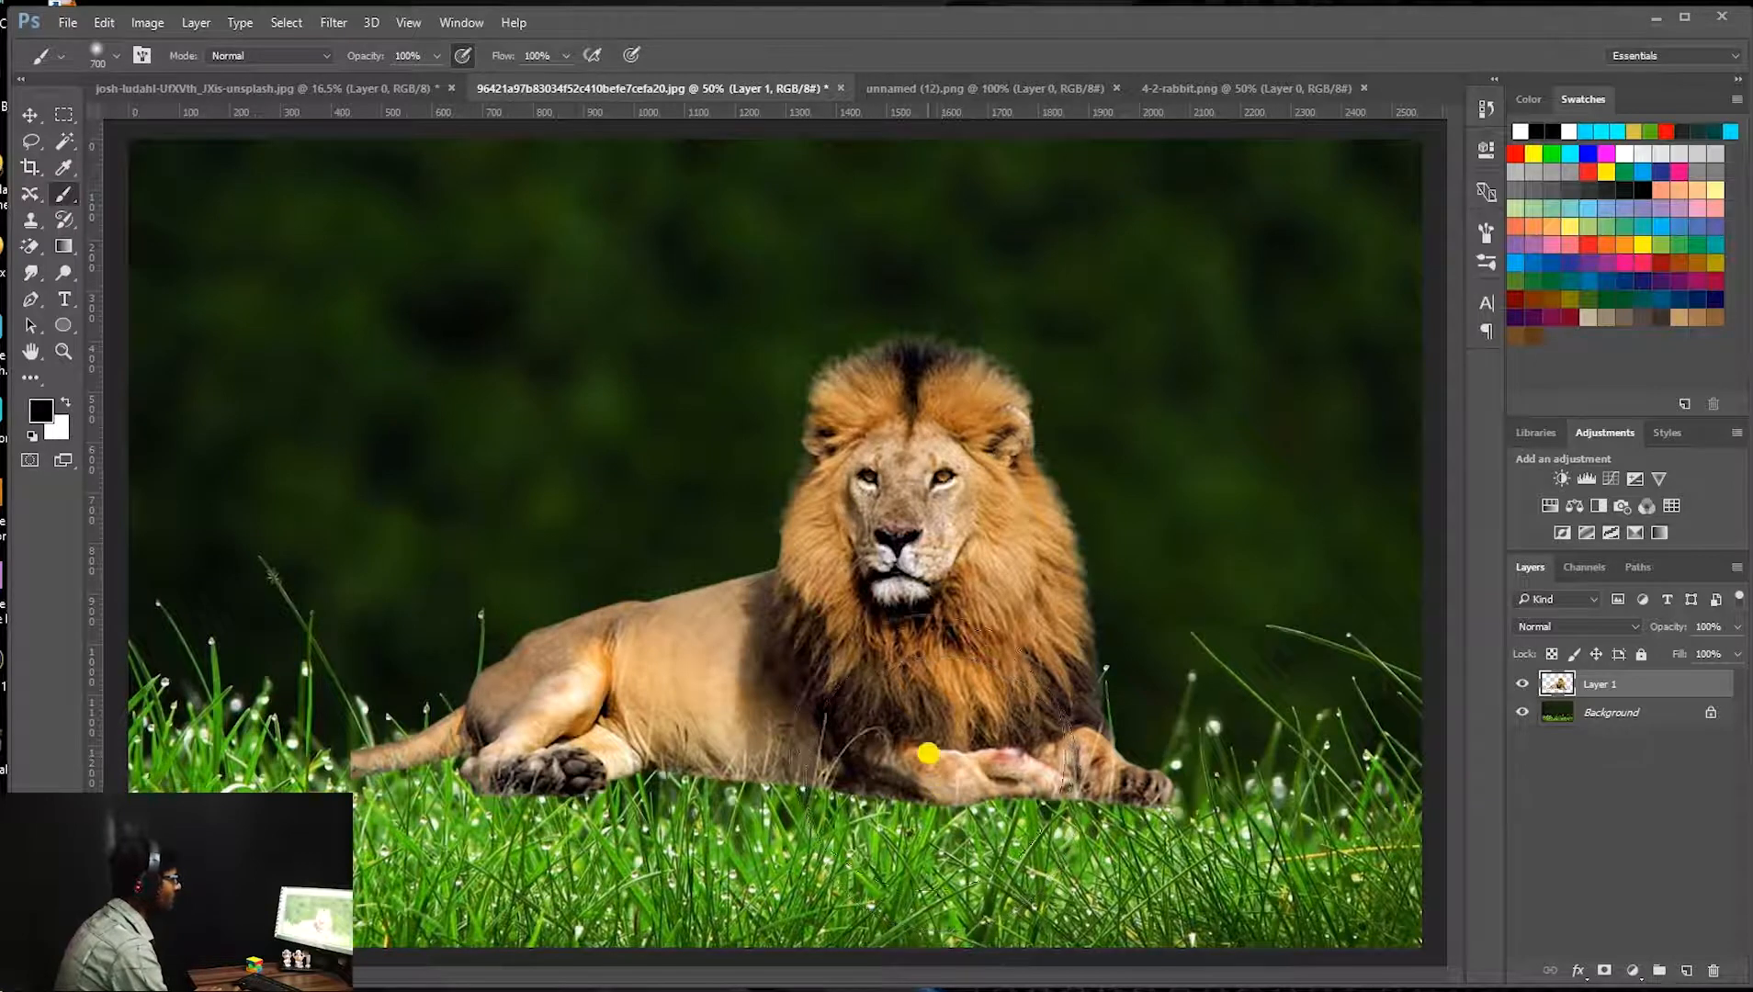
# Add a layer mask to the lion's Layer 1 and reduce the brush size to 200.
pyautogui.click(1603, 970)
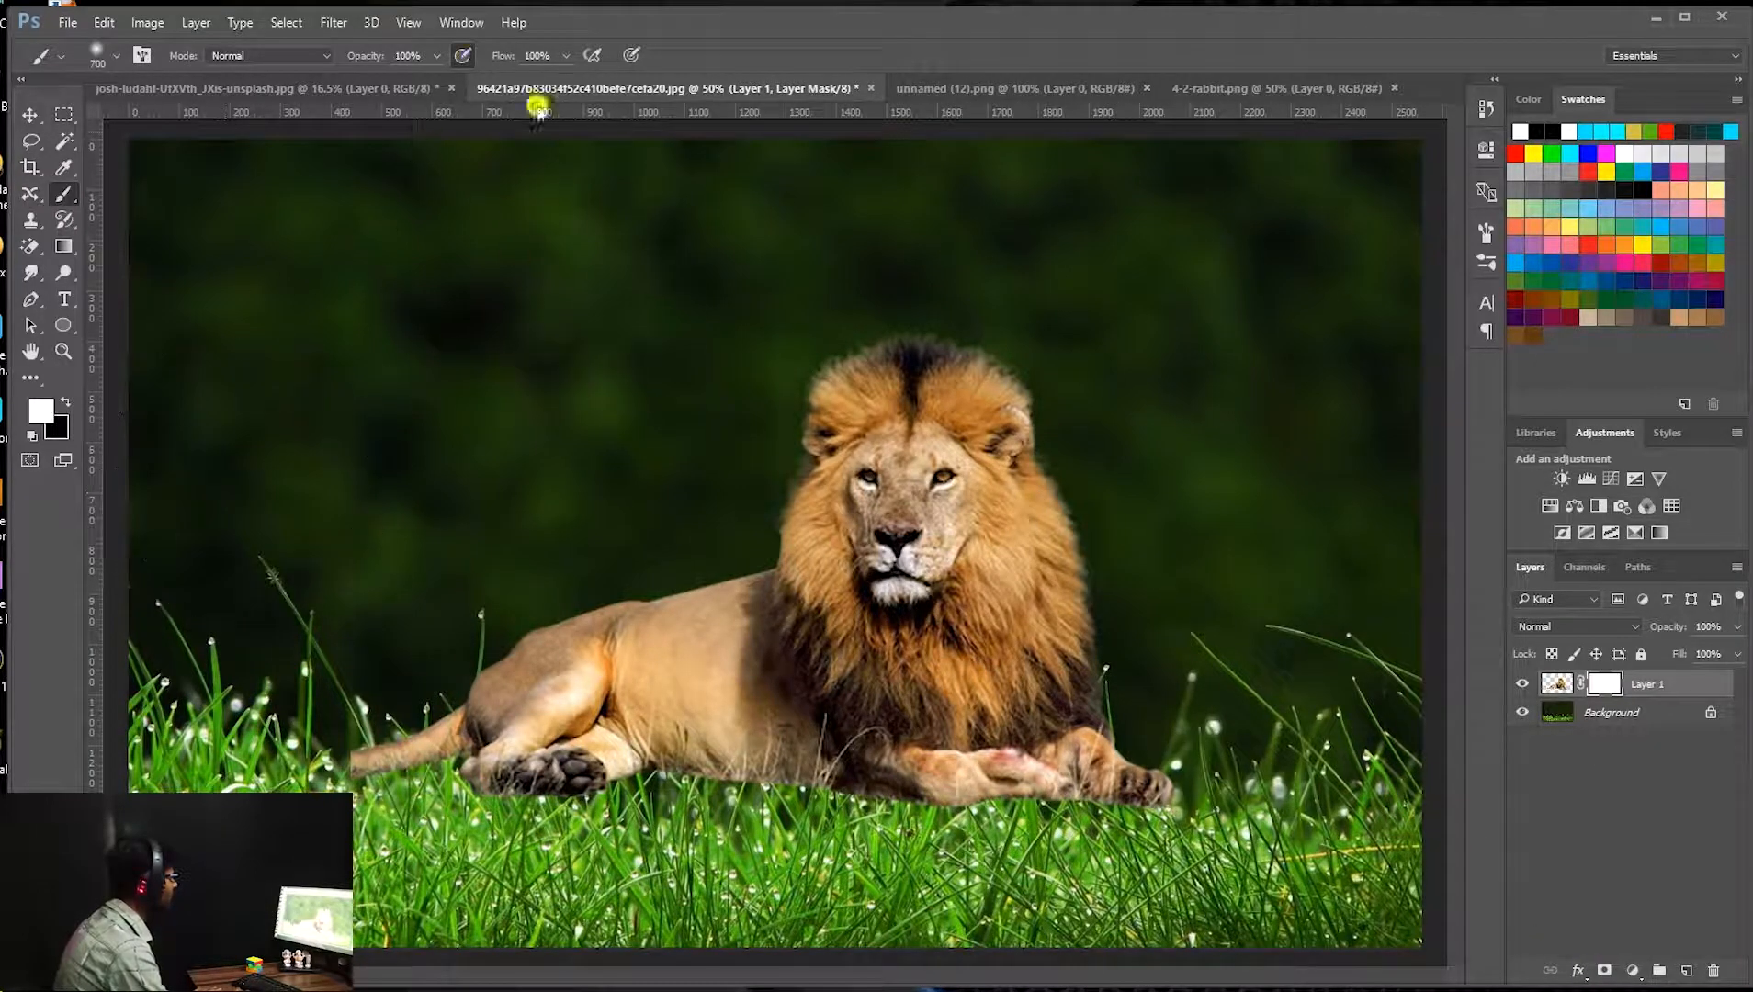
pyautogui.press('[')
pyautogui.press('[')
pyautogui.press('[')
pyautogui.press('[')
pyautogui.press('[')
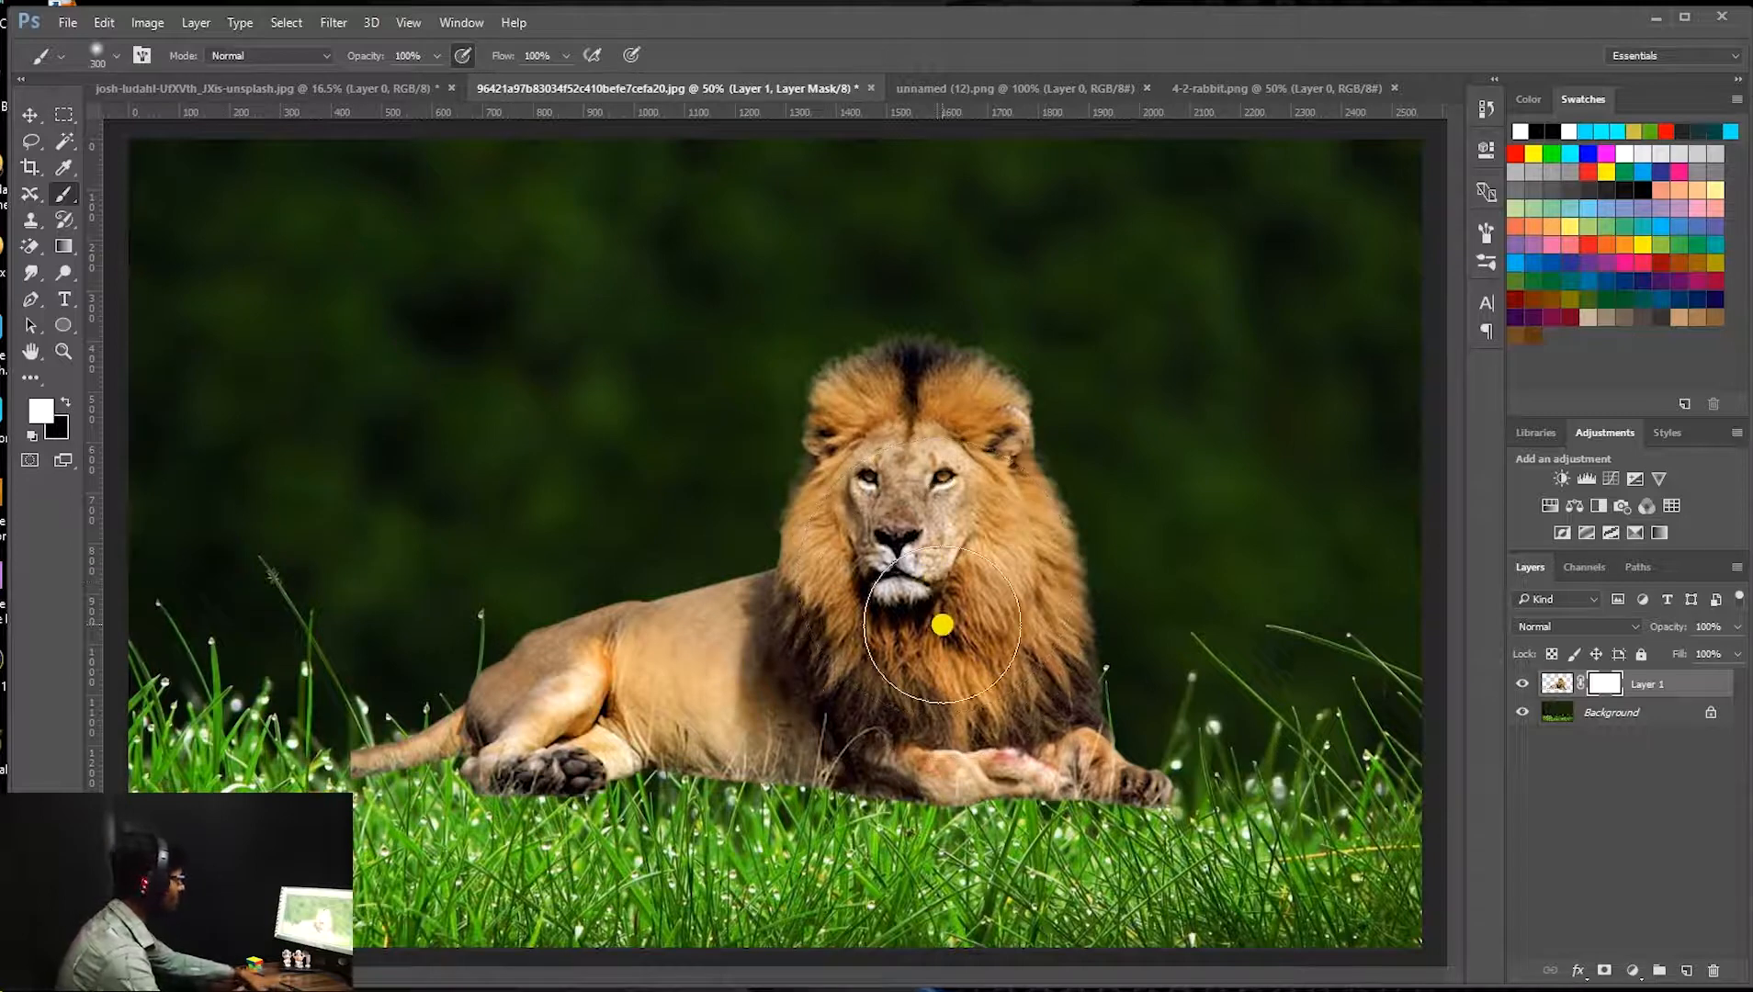
pyautogui.press('[')
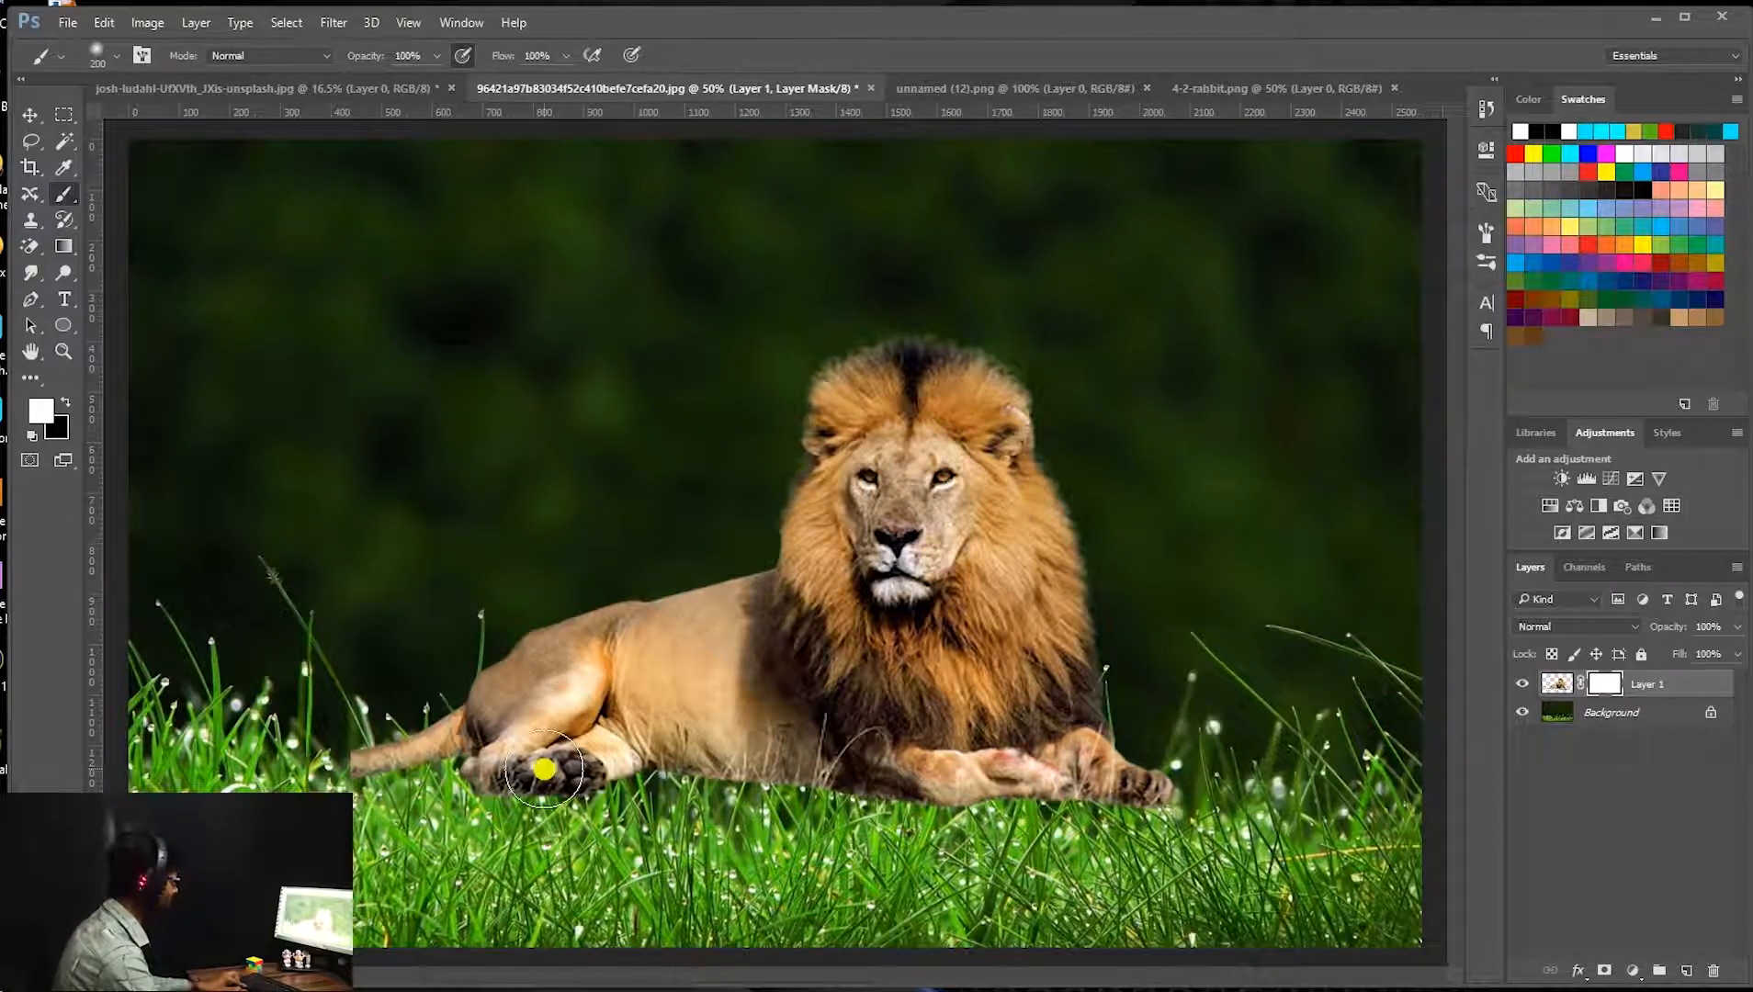
# Paint black on Layer 1's mask along the lion's tail, belly and paws so the grass overlaps its lower edge.
pyautogui.scroll(1, 542, 758)
pyautogui.scroll(1, 540, 743)
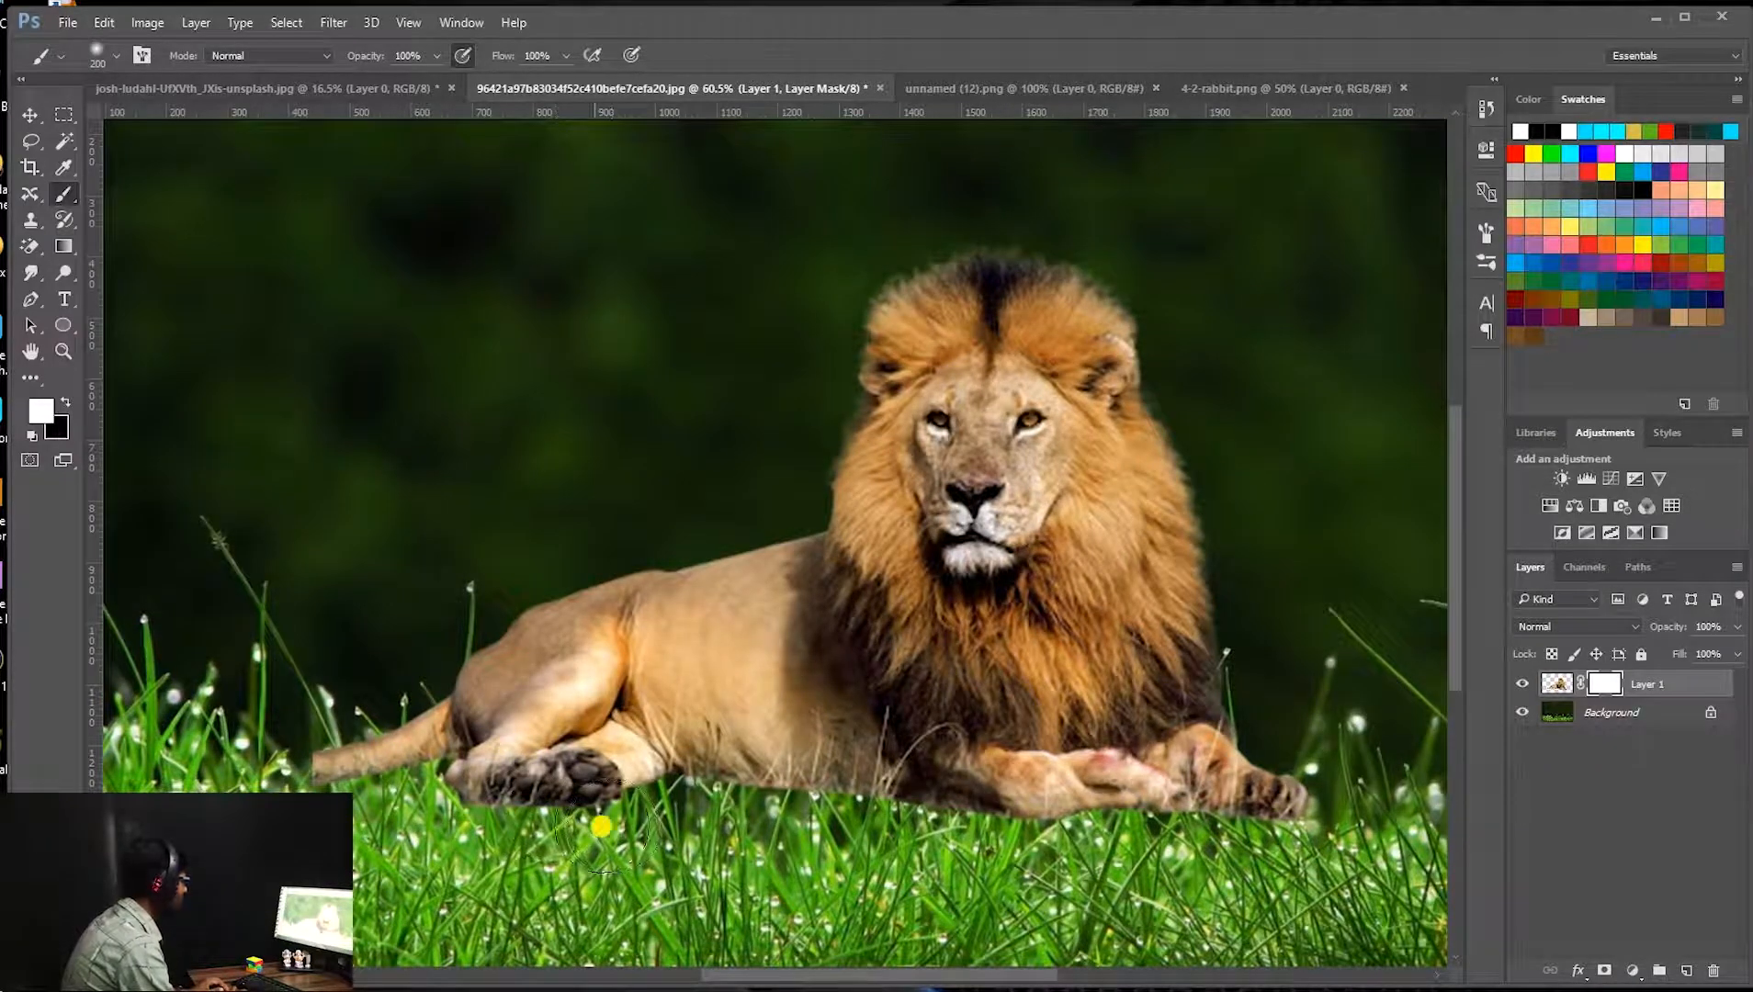
pyautogui.click(70, 406)
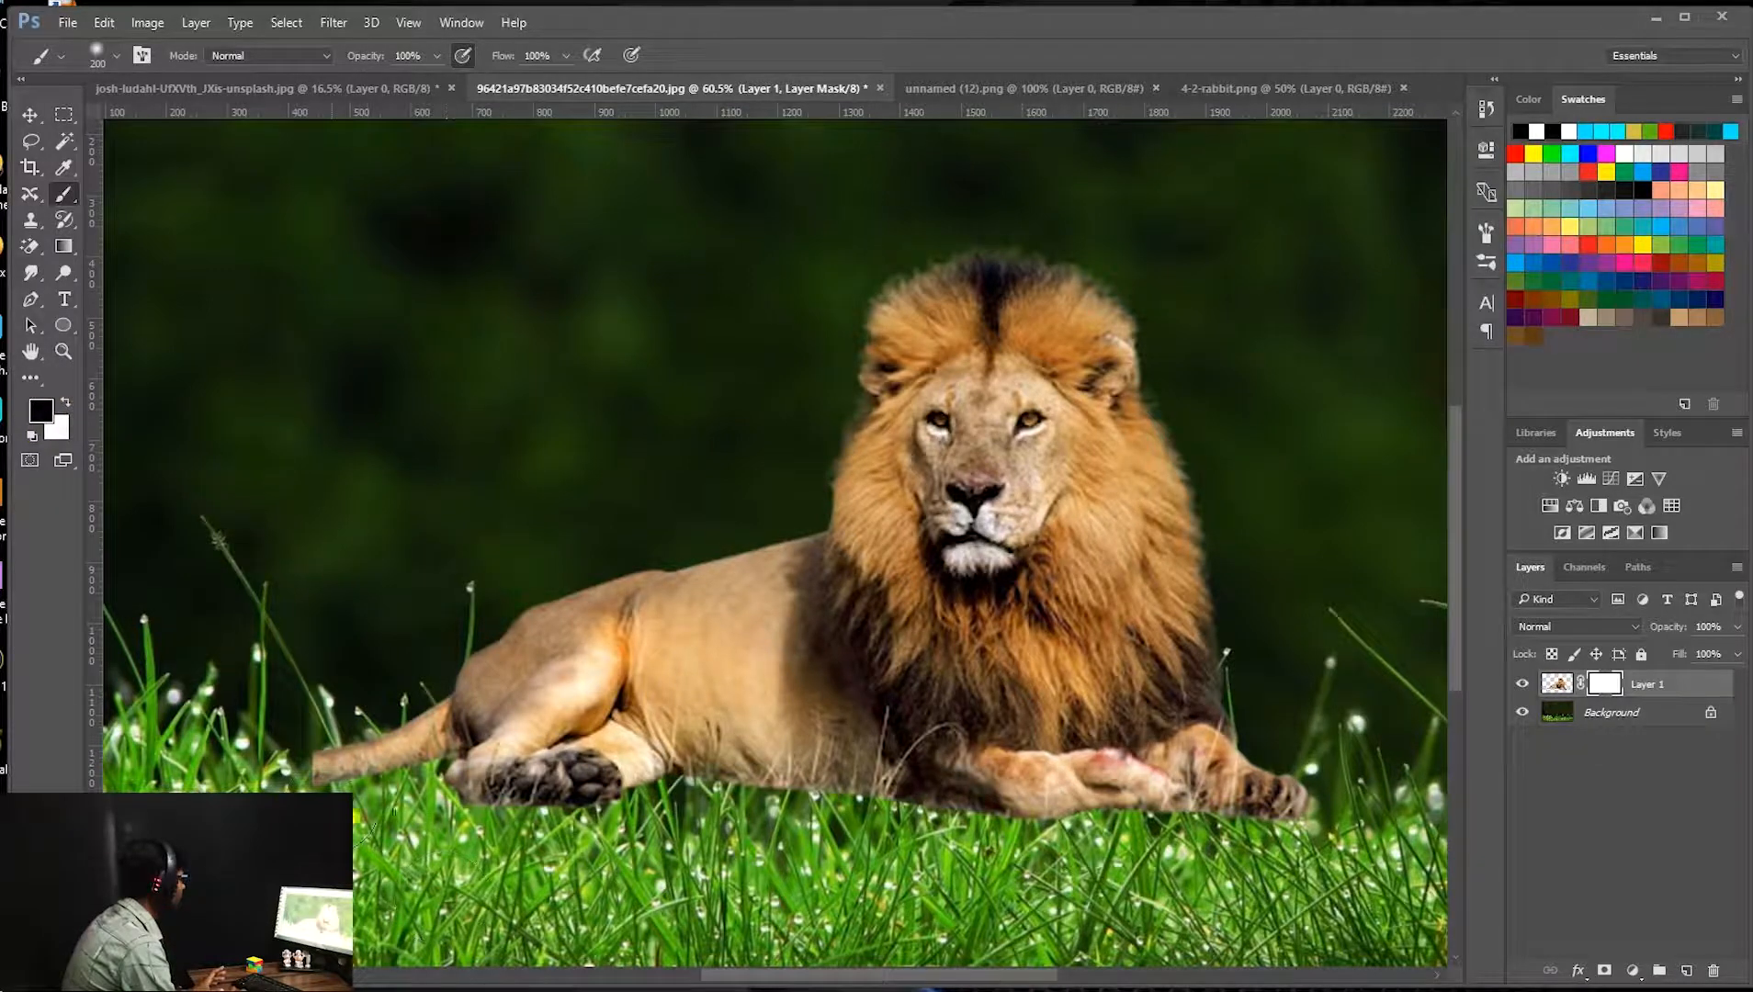
pyautogui.moveTo(436, 809)
pyautogui.mouseDown()
pyautogui.moveTo(1084, 804)
pyautogui.moveTo(1159, 832)
pyautogui.moveTo(1295, 799)
pyautogui.moveTo(854, 821)
pyautogui.mouseUp()
pyautogui.moveTo(690, 812)
pyautogui.mouseDown()
pyautogui.moveTo(286, 783)
pyautogui.moveTo(323, 764)
pyautogui.mouseUp()
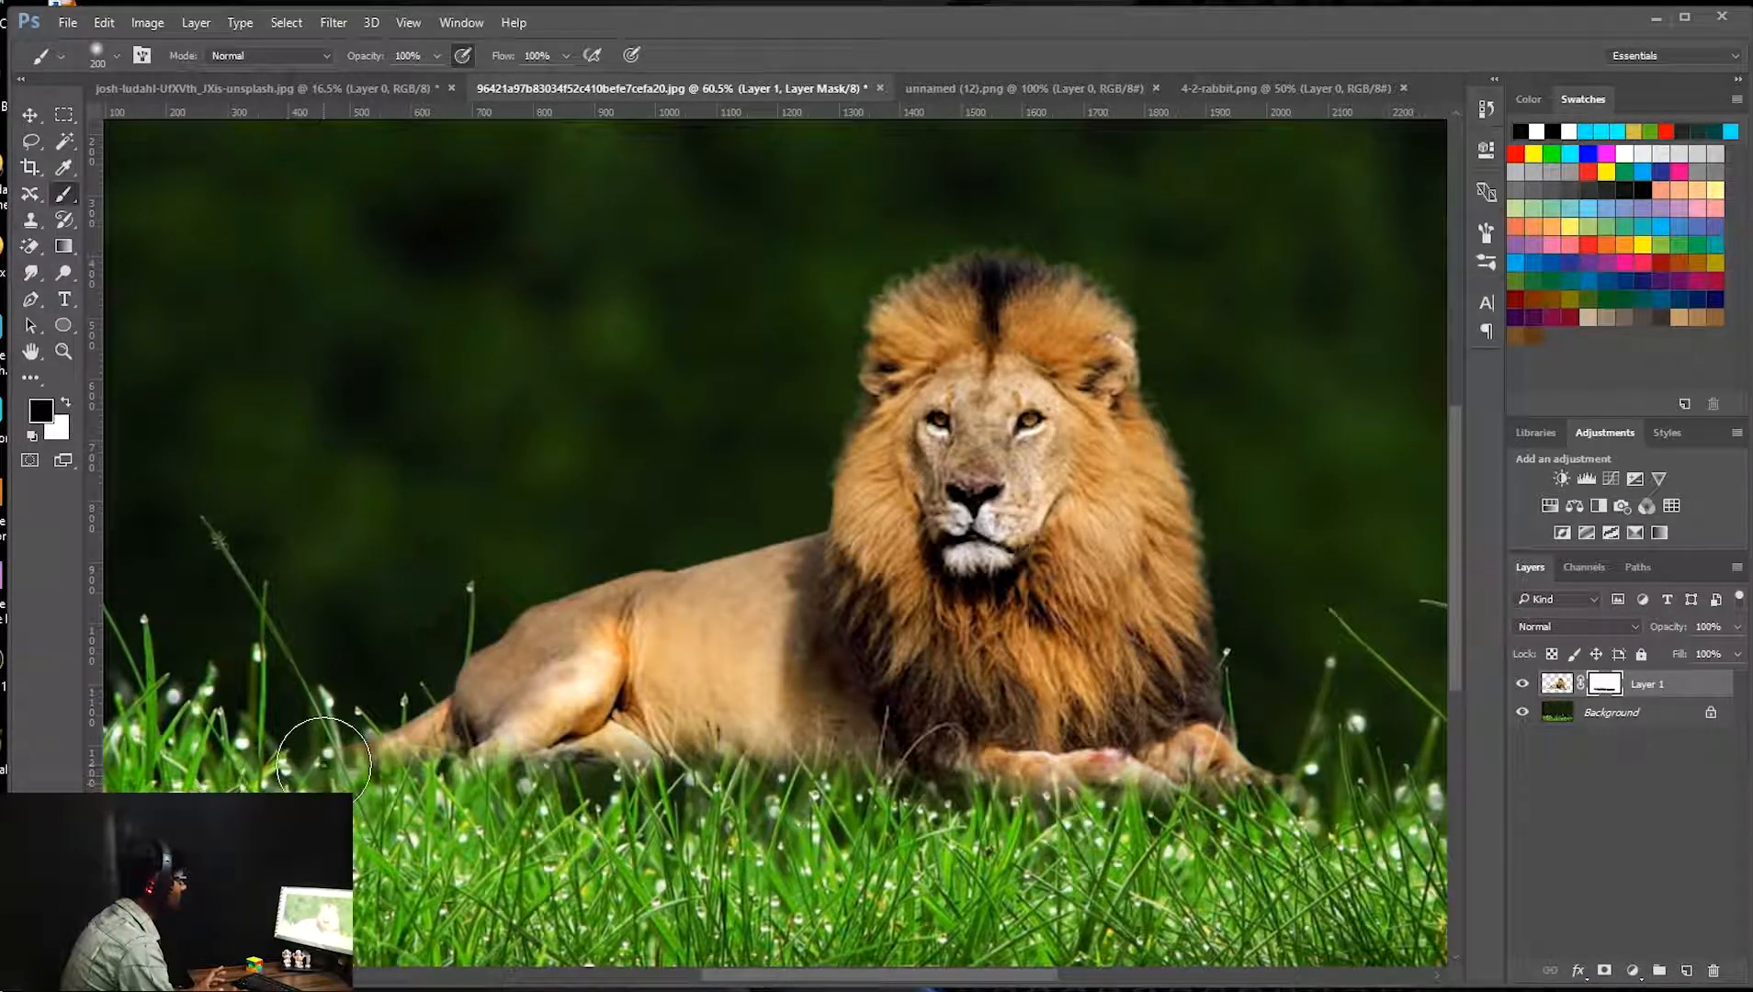
pyautogui.moveTo(577, 796); pyautogui.dragTo(481, 785)
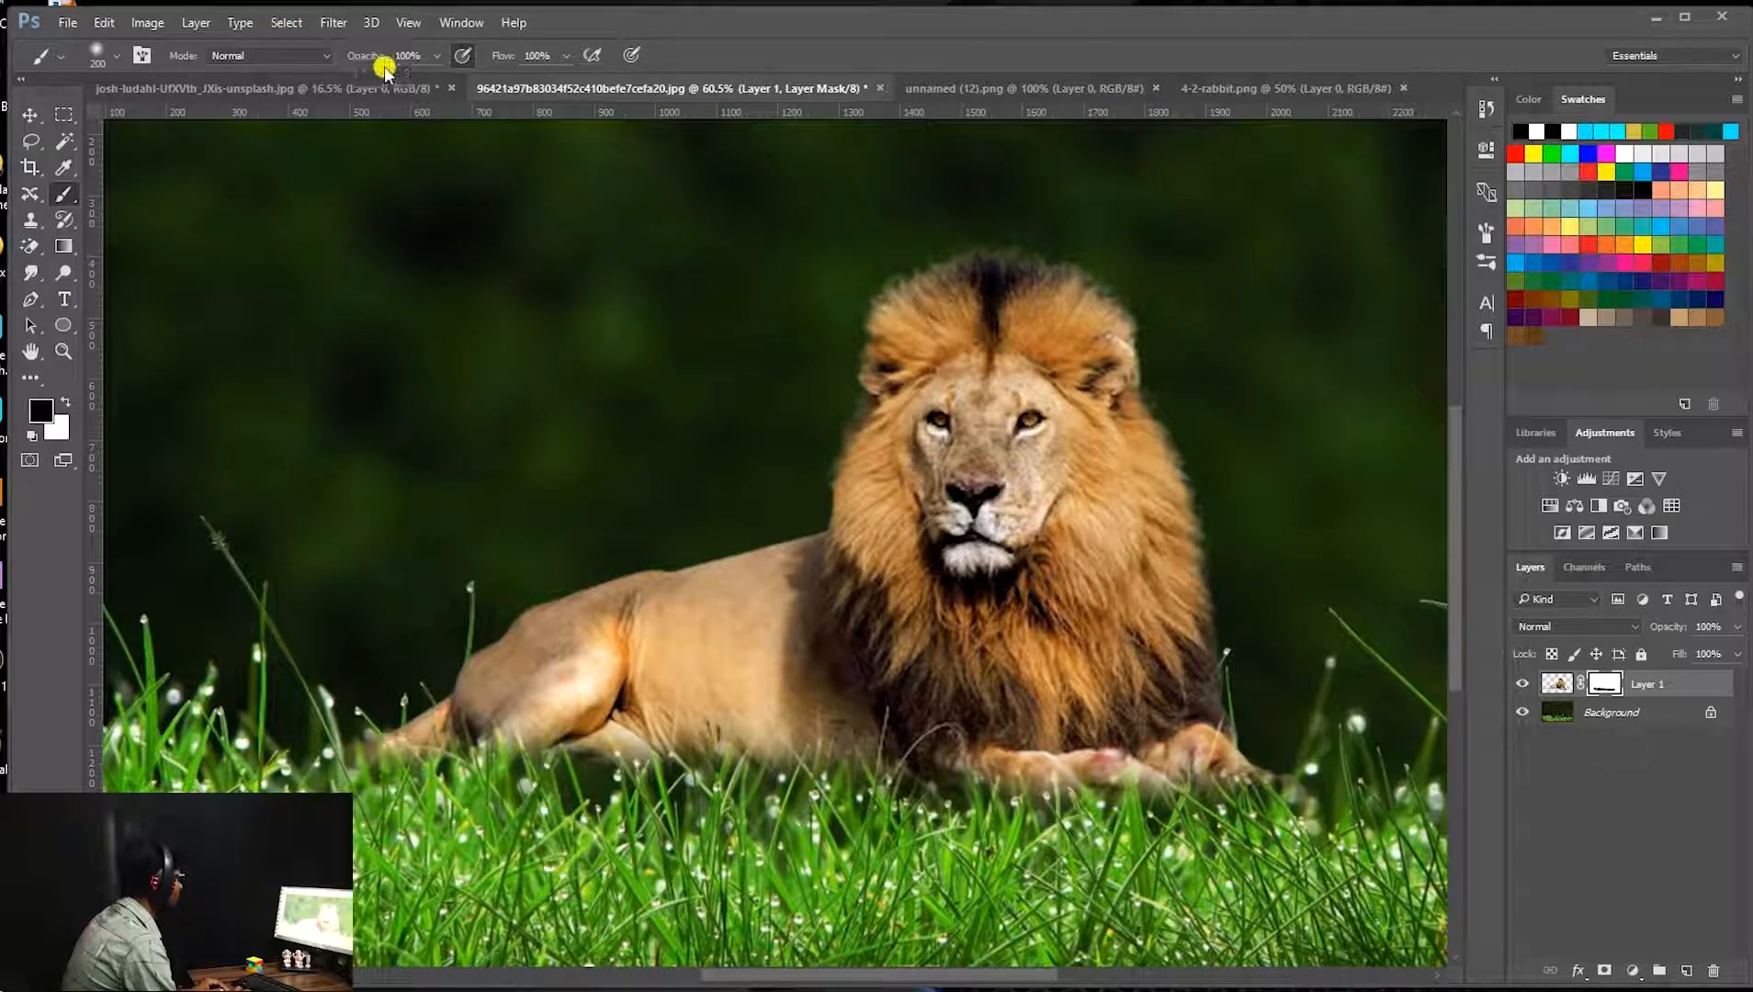
# Set the brush to 30% opacity and 37% flow and softly mask the lion's lower edge from hind leg to front paws.
pyautogui.click(434, 57)
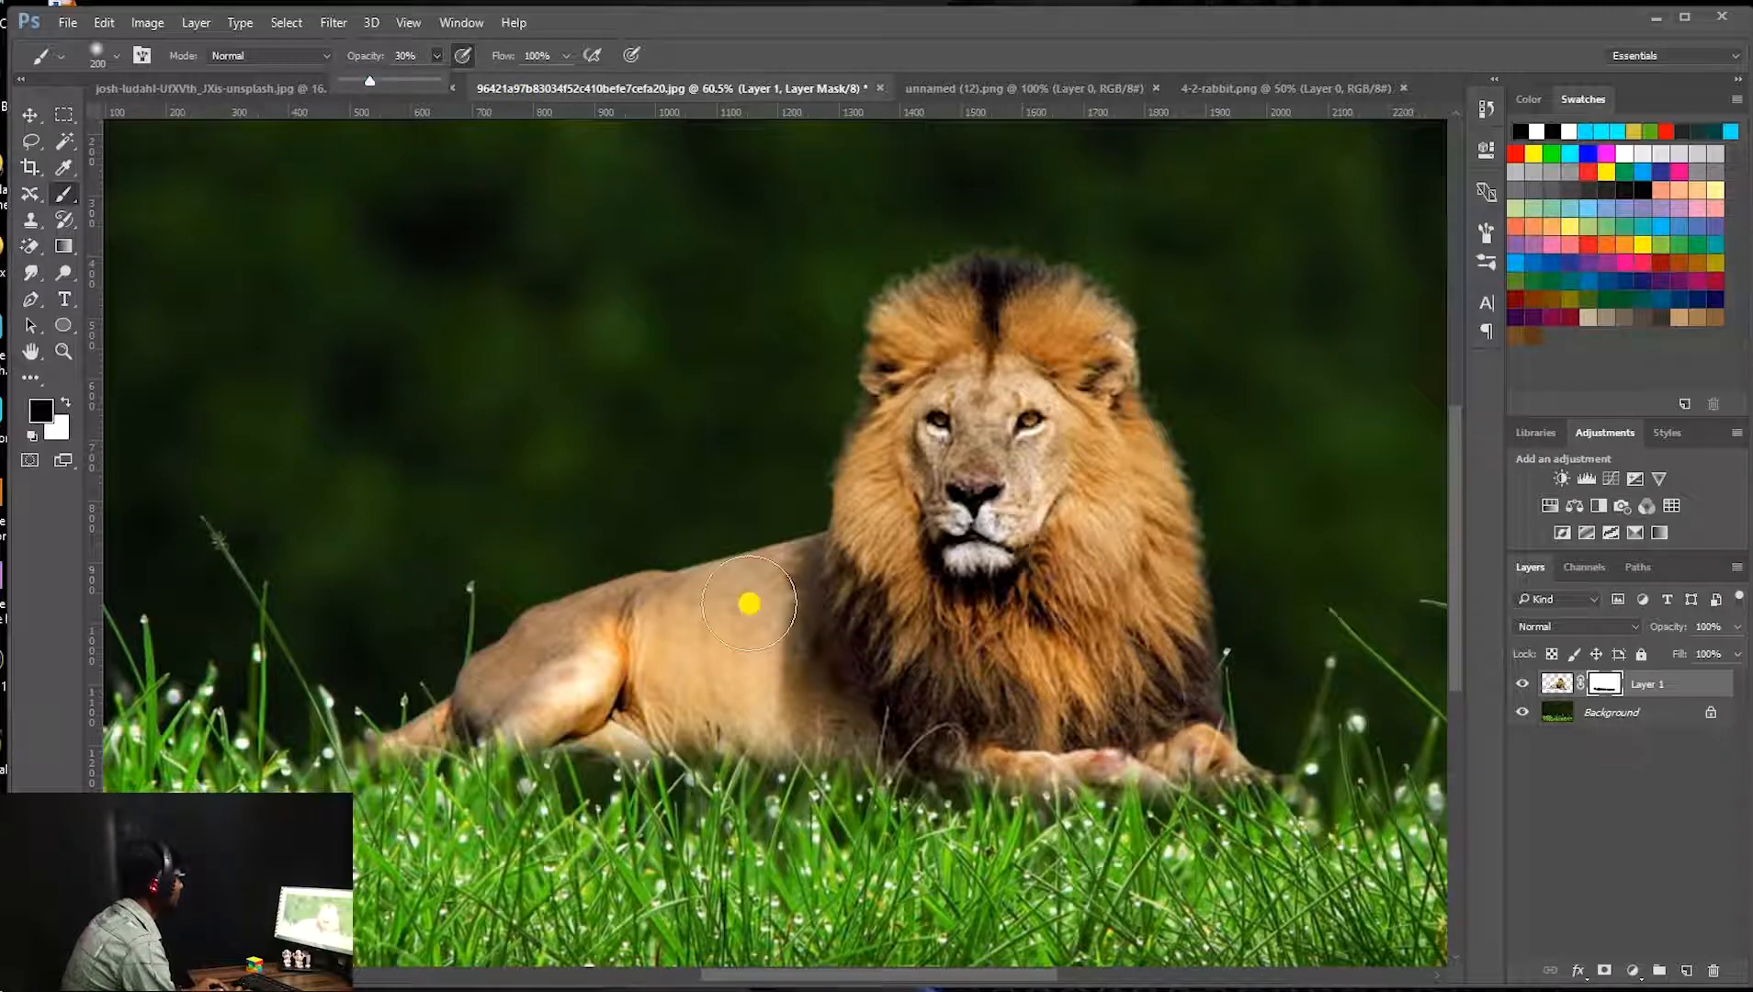
pyautogui.click(570, 57)
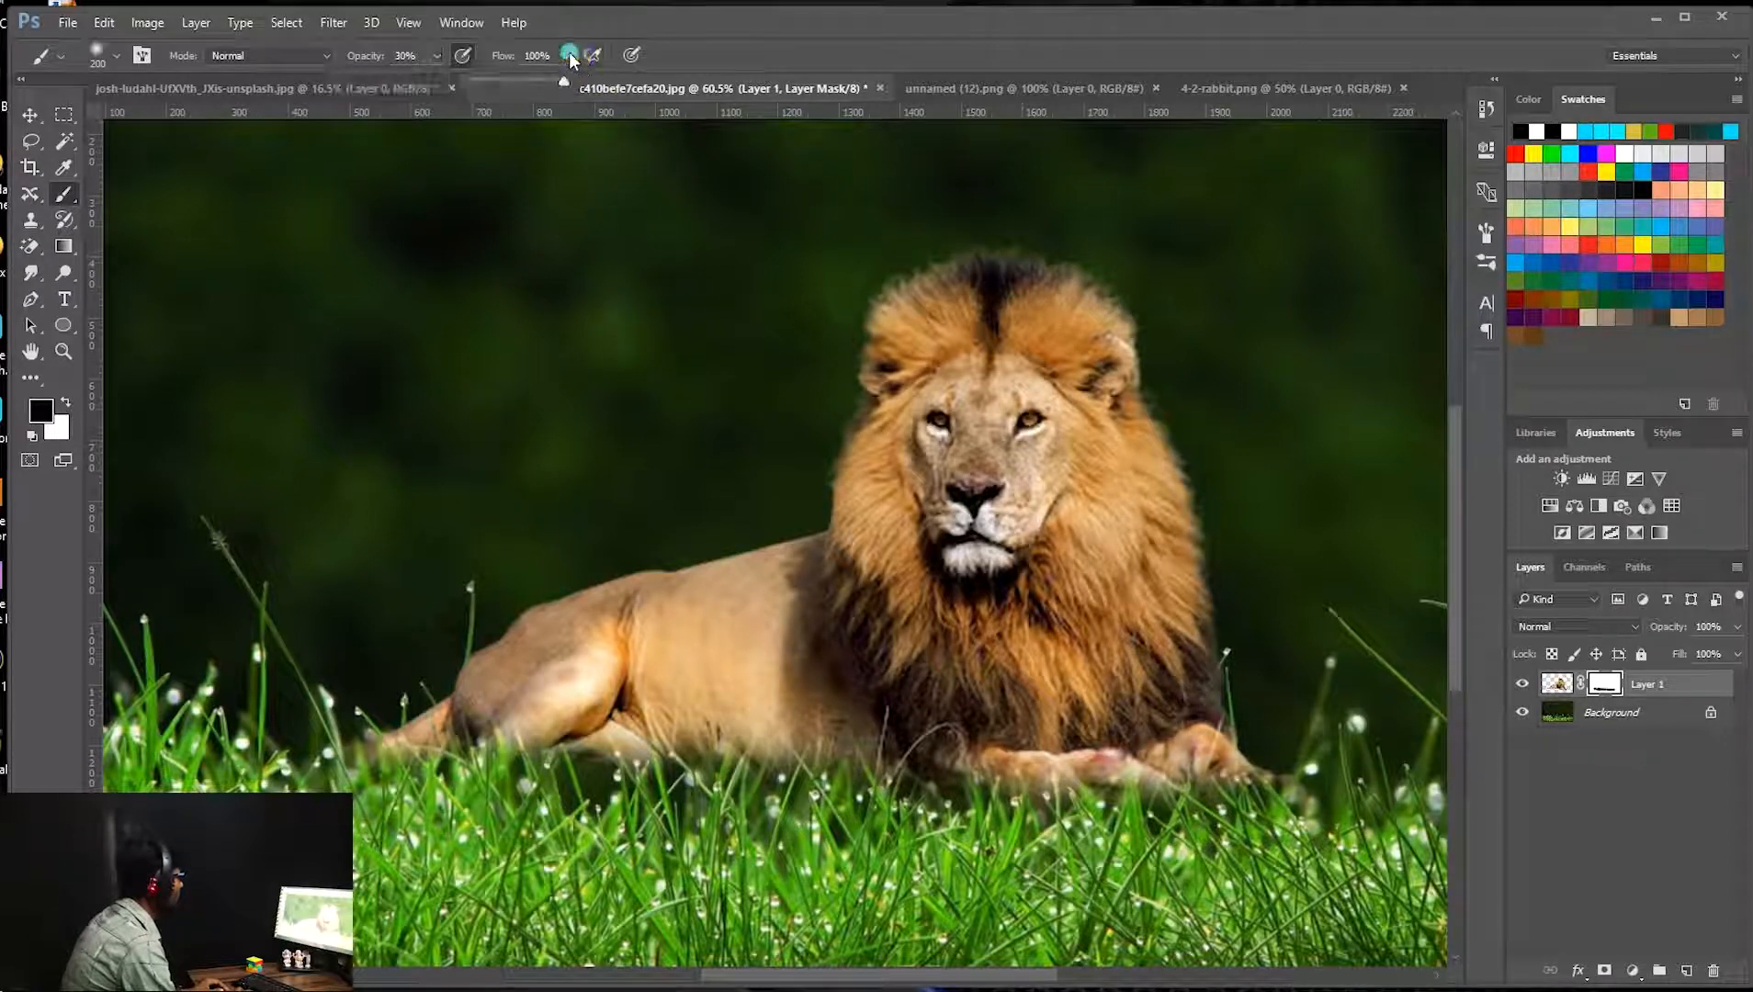
pyautogui.moveTo(505, 80); pyautogui.dragTo(507, 81)
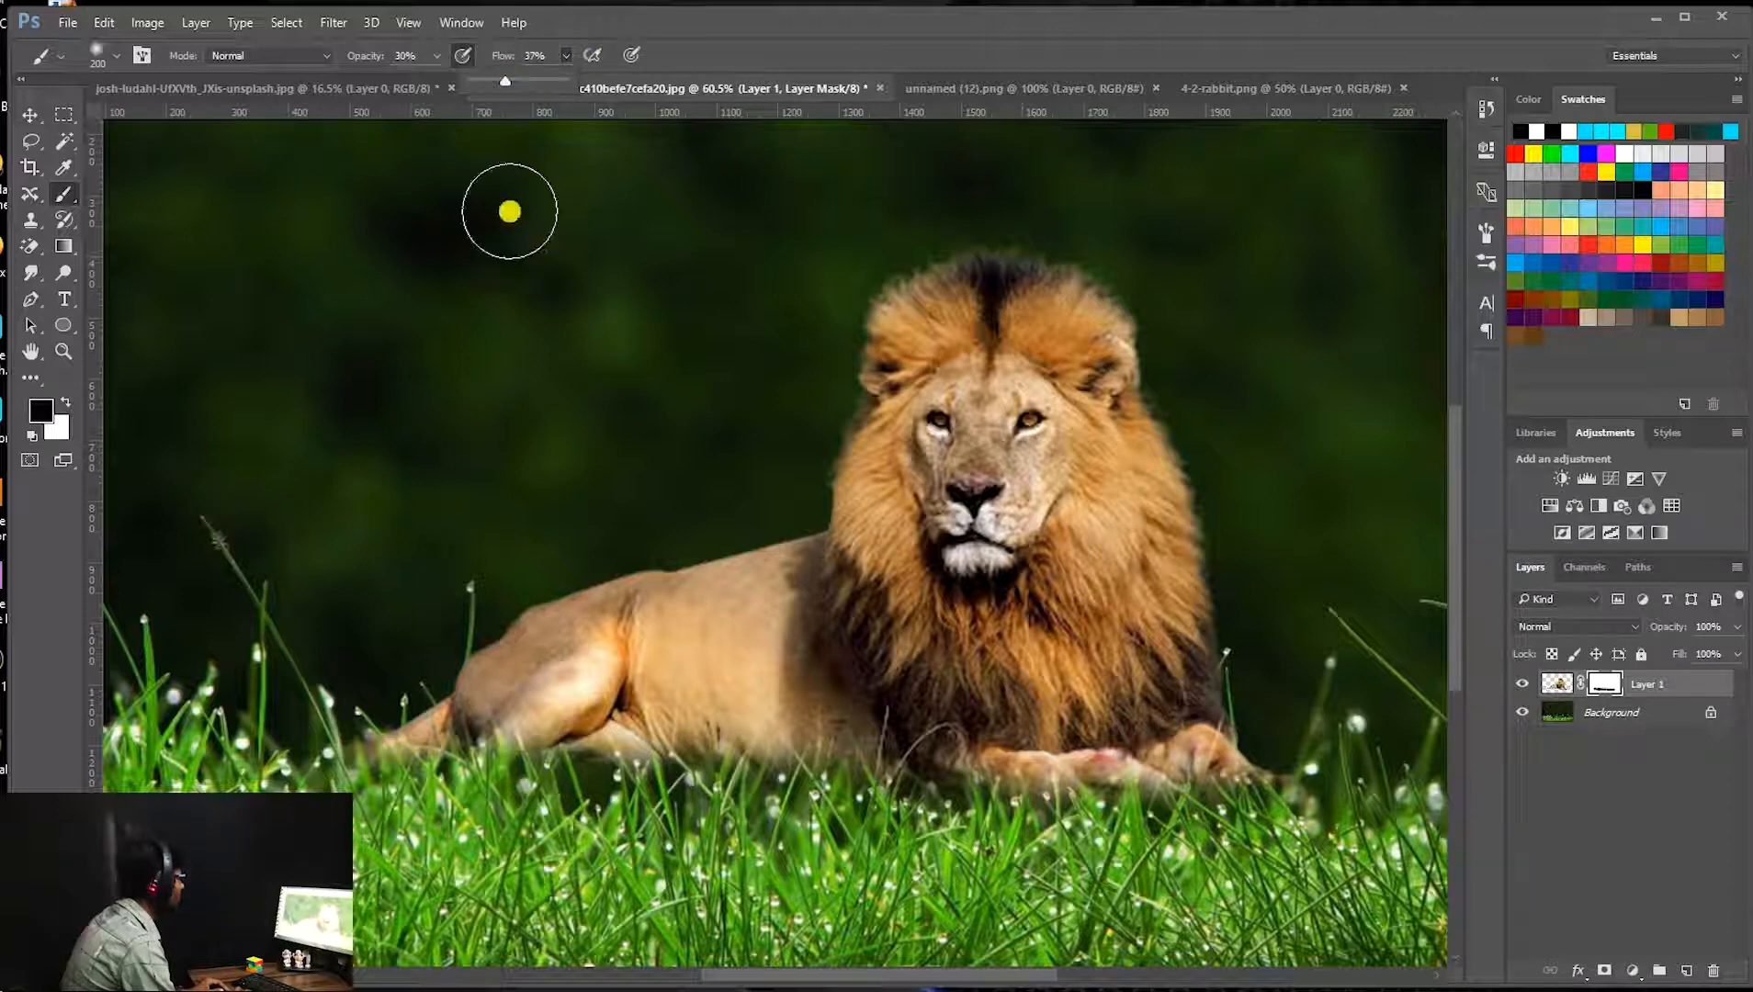
pyautogui.click(485, 781)
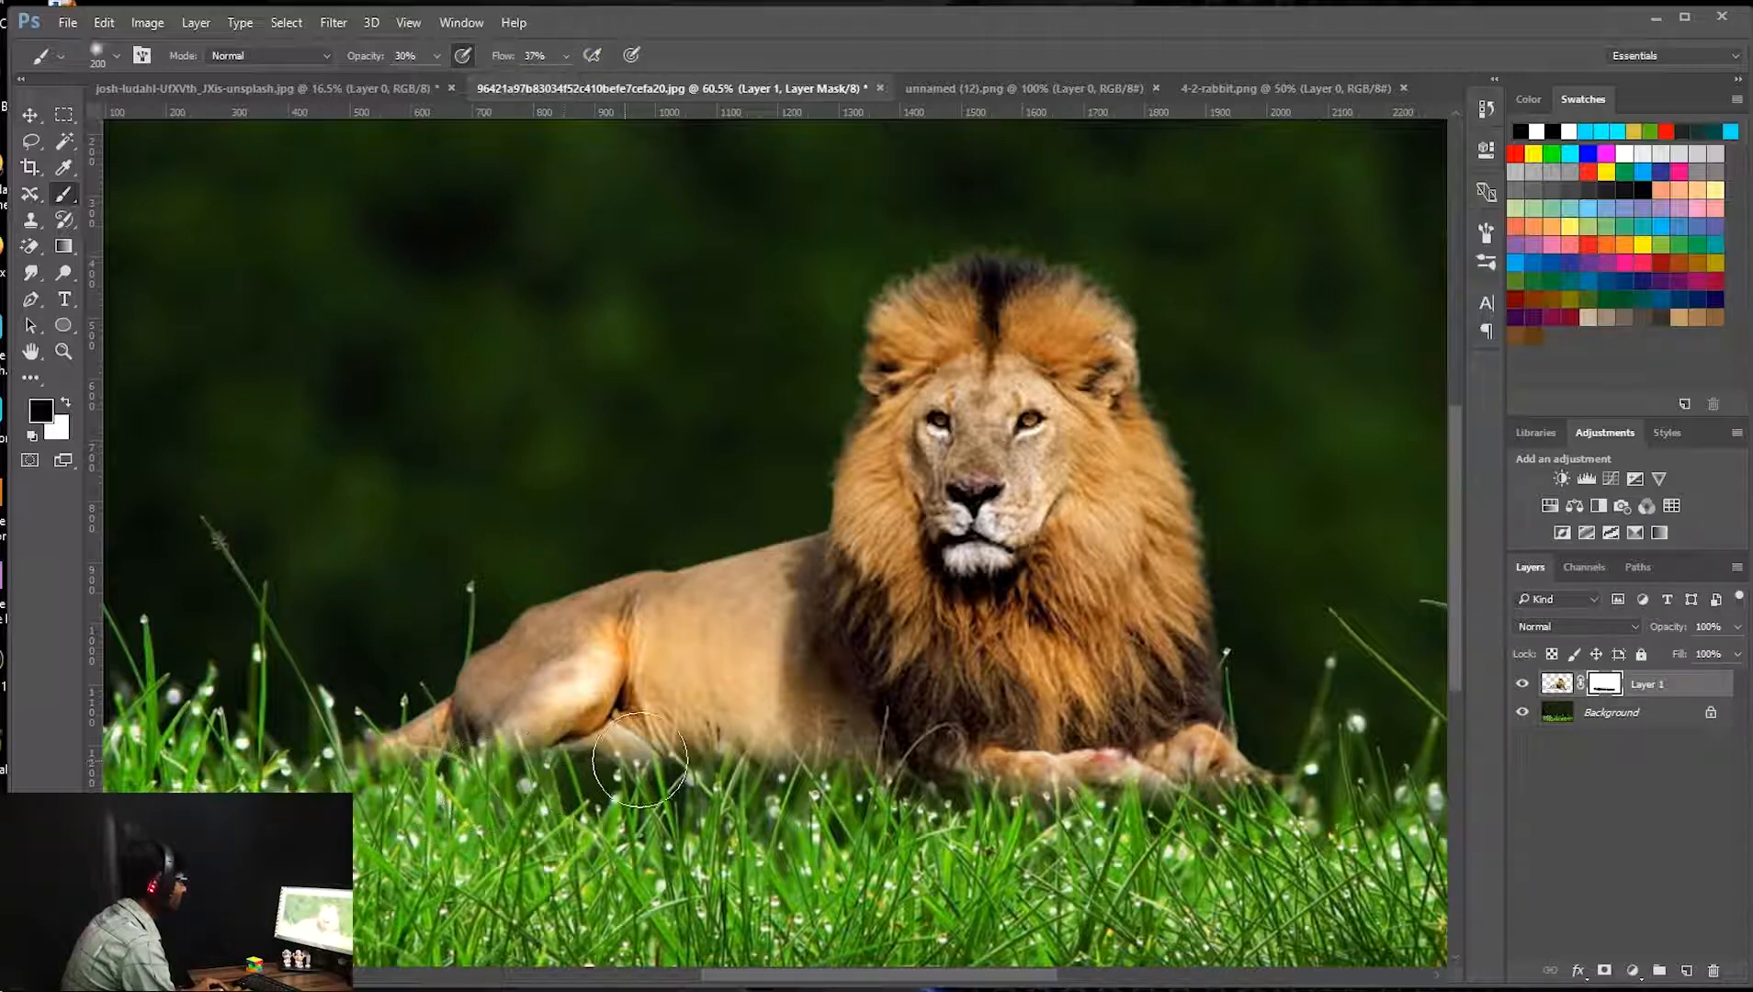
pyautogui.moveTo(810, 767)
pyautogui.mouseDown()
pyautogui.moveTo(1215, 791)
pyautogui.moveTo(1251, 777)
pyautogui.moveTo(987, 786)
pyautogui.moveTo(565, 749)
pyautogui.moveTo(414, 760)
pyautogui.moveTo(727, 794)
pyautogui.moveTo(1013, 791)
pyautogui.mouseUp()
pyautogui.moveTo(1210, 768)
pyautogui.mouseDown()
pyautogui.moveTo(1253, 760)
pyautogui.moveTo(1059, 800)
pyautogui.mouseUp()
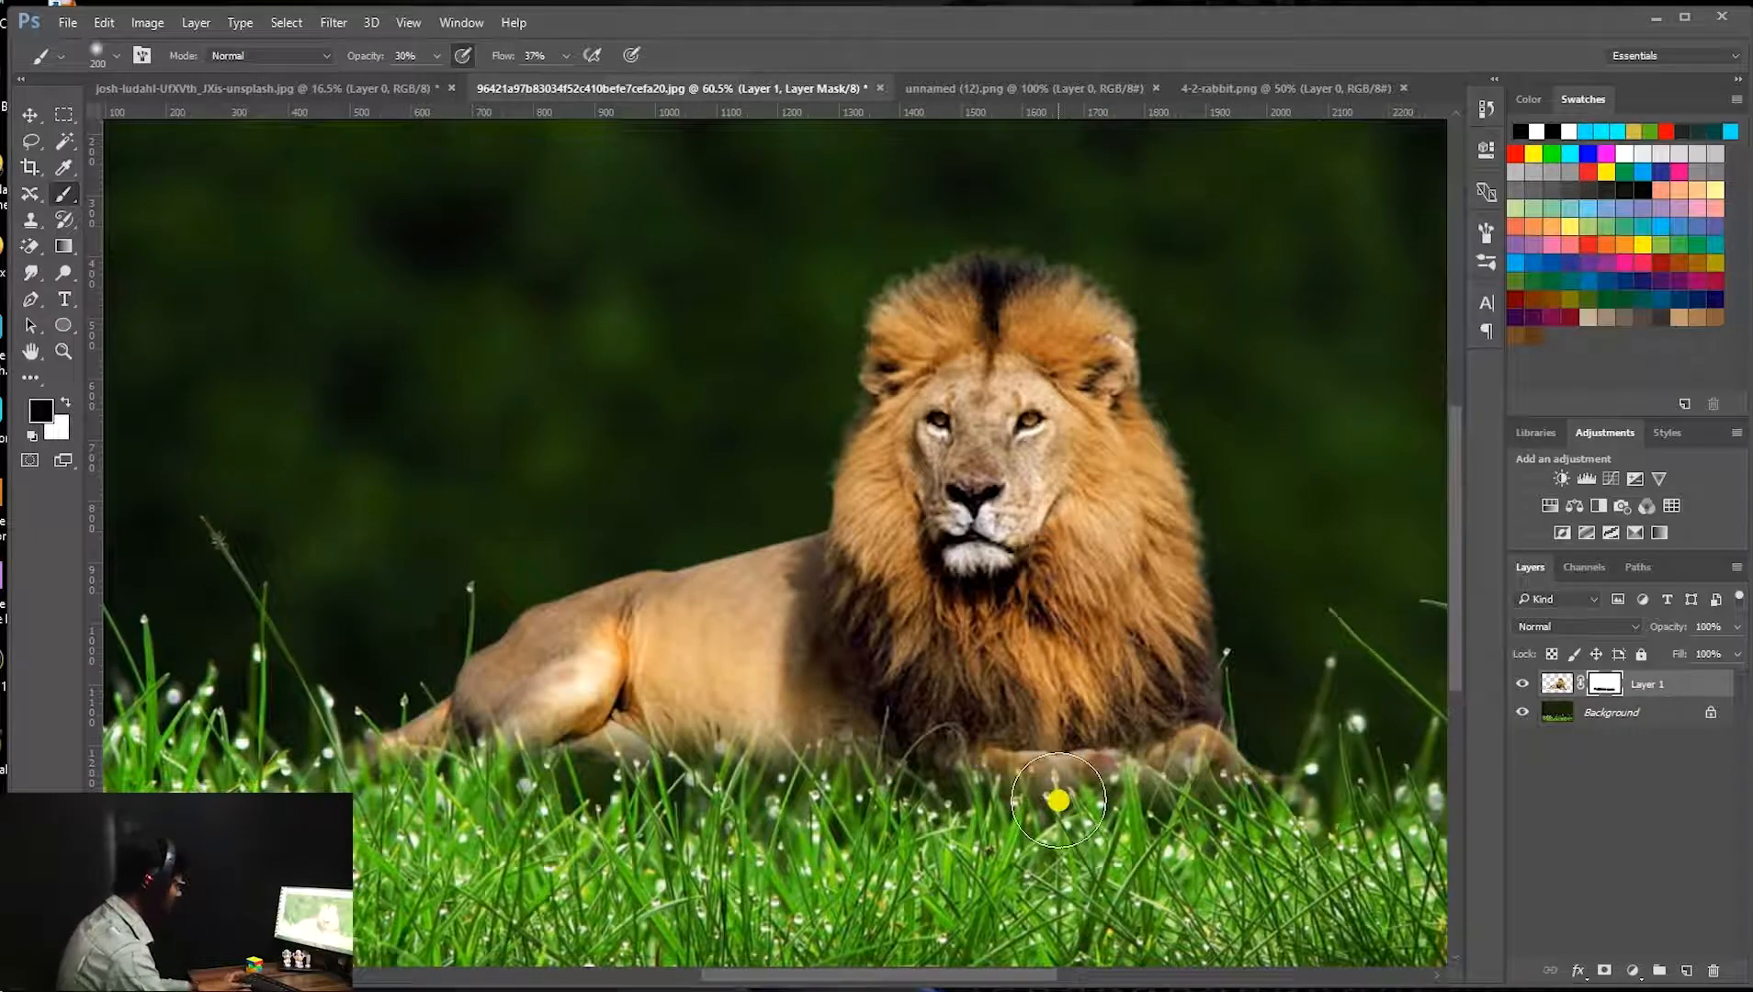
# Refine the blend on Layer 1's mask with more soft black strokes from the lion's tail to its front paws.
pyautogui.scroll(-6, 923, 720)
pyautogui.moveTo(899, 726)
pyautogui.mouseDown()
pyautogui.moveTo(810, 723)
pyautogui.moveTo(775, 764)
pyautogui.moveTo(847, 695)
pyautogui.moveTo(681, 691)
pyautogui.moveTo(603, 711)
pyautogui.moveTo(777, 732)
pyautogui.moveTo(682, 736)
pyautogui.mouseUp()
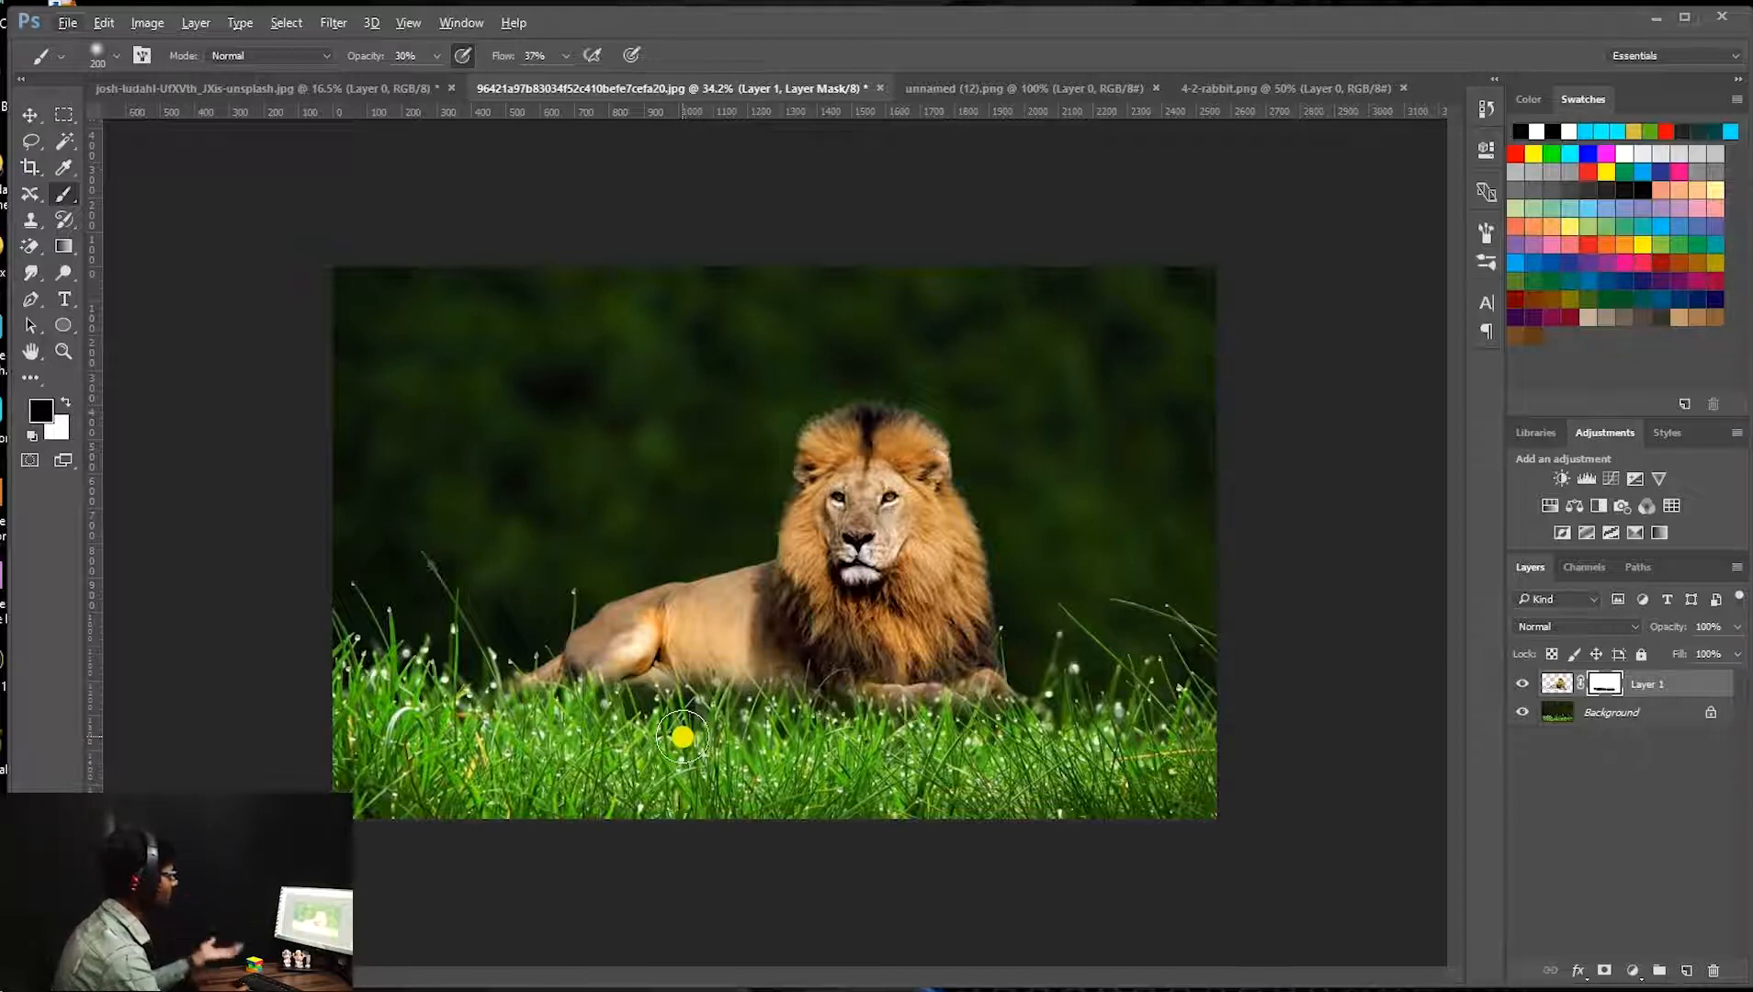
pyautogui.scroll(1, 675, 735)
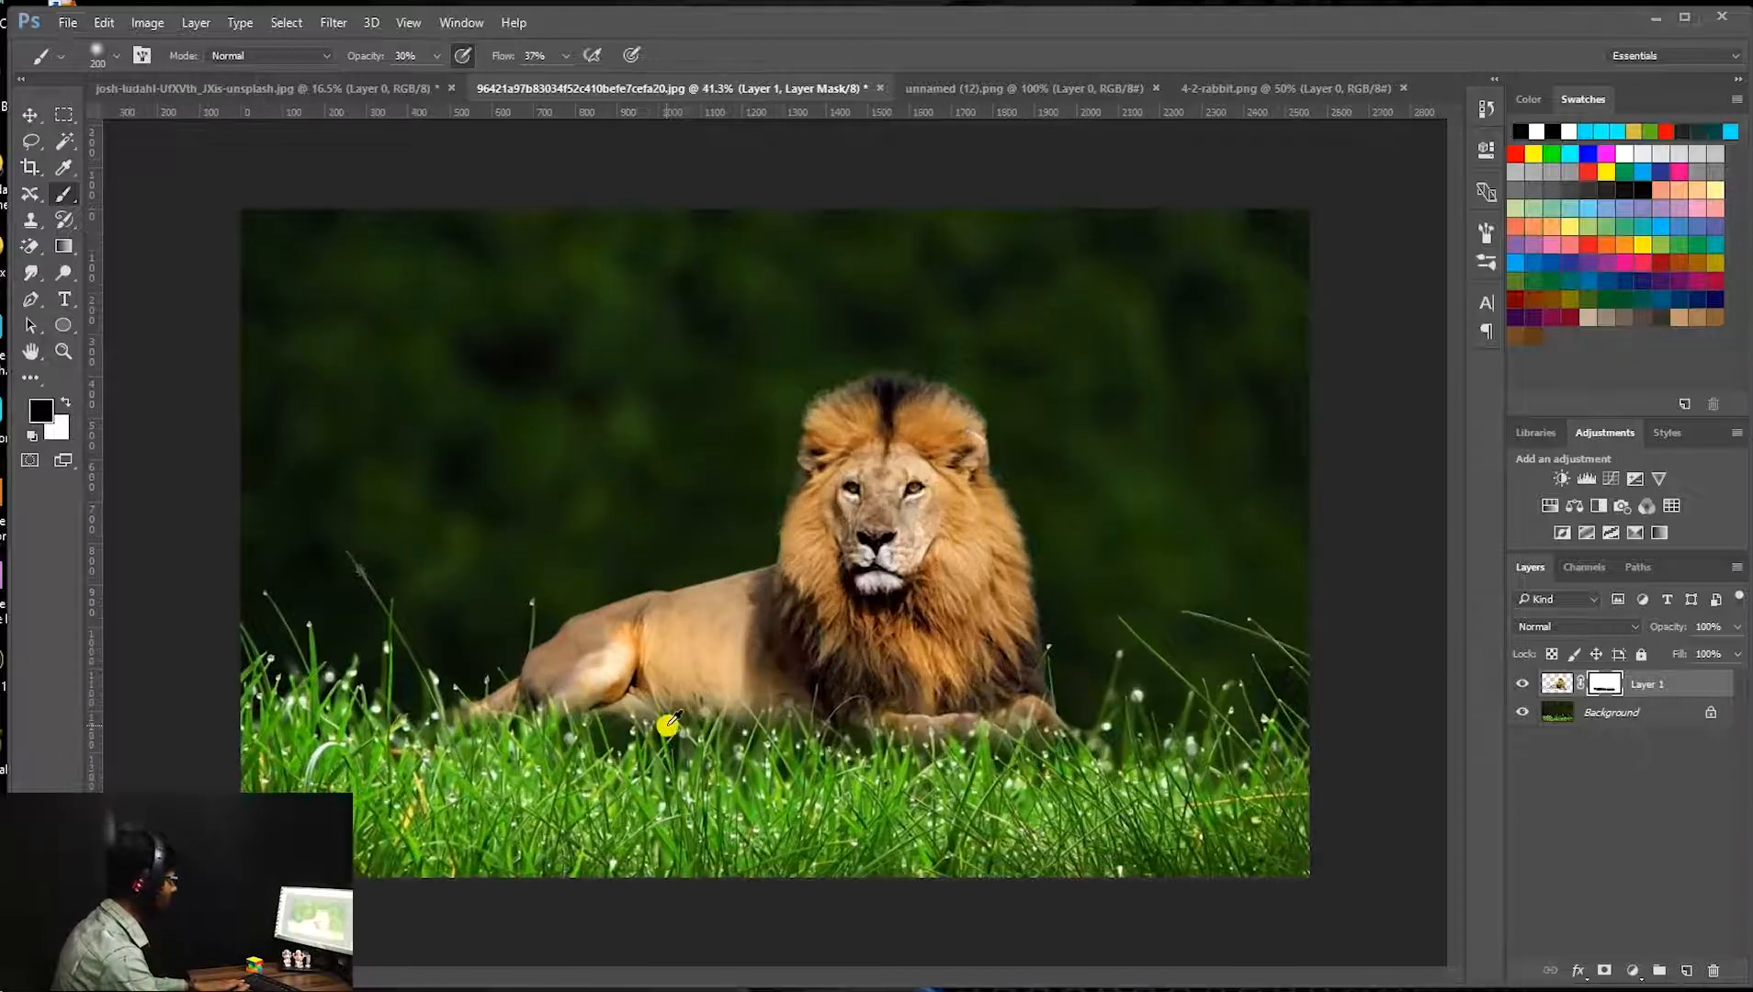
pyautogui.scroll(1, 606, 755)
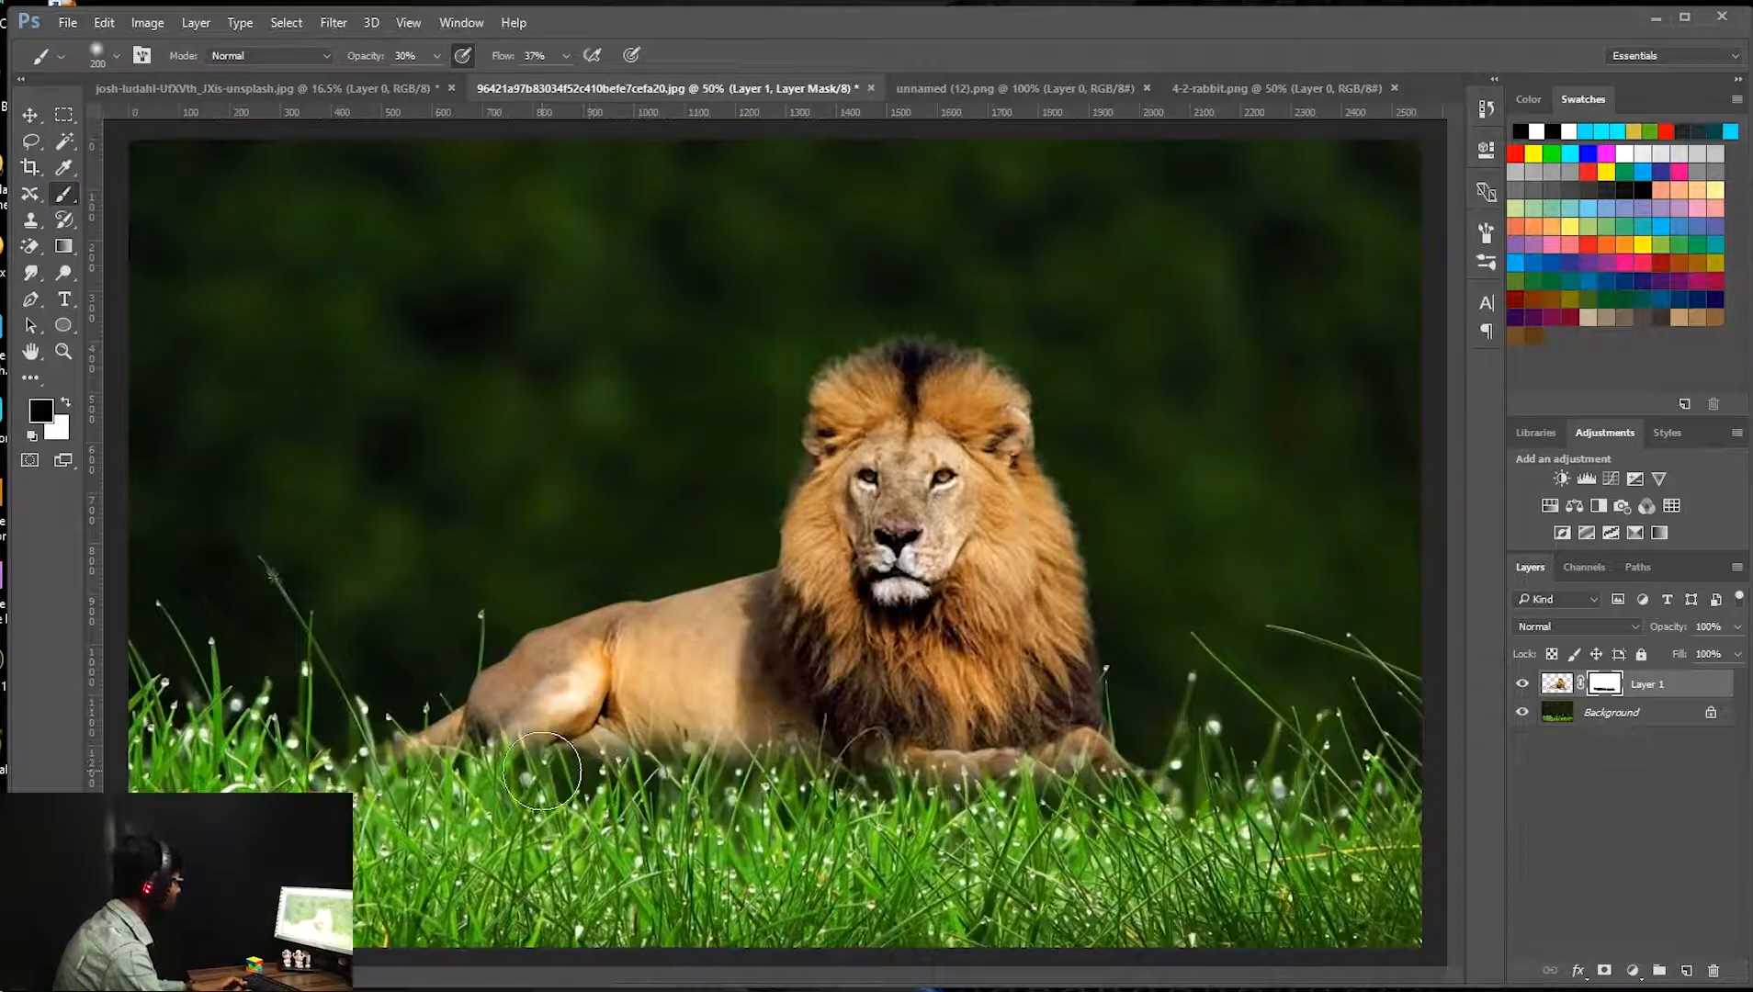
pyautogui.moveTo(405, 761)
pyautogui.mouseDown()
pyautogui.moveTo(650, 760)
pyautogui.moveTo(926, 797)
pyautogui.mouseUp()
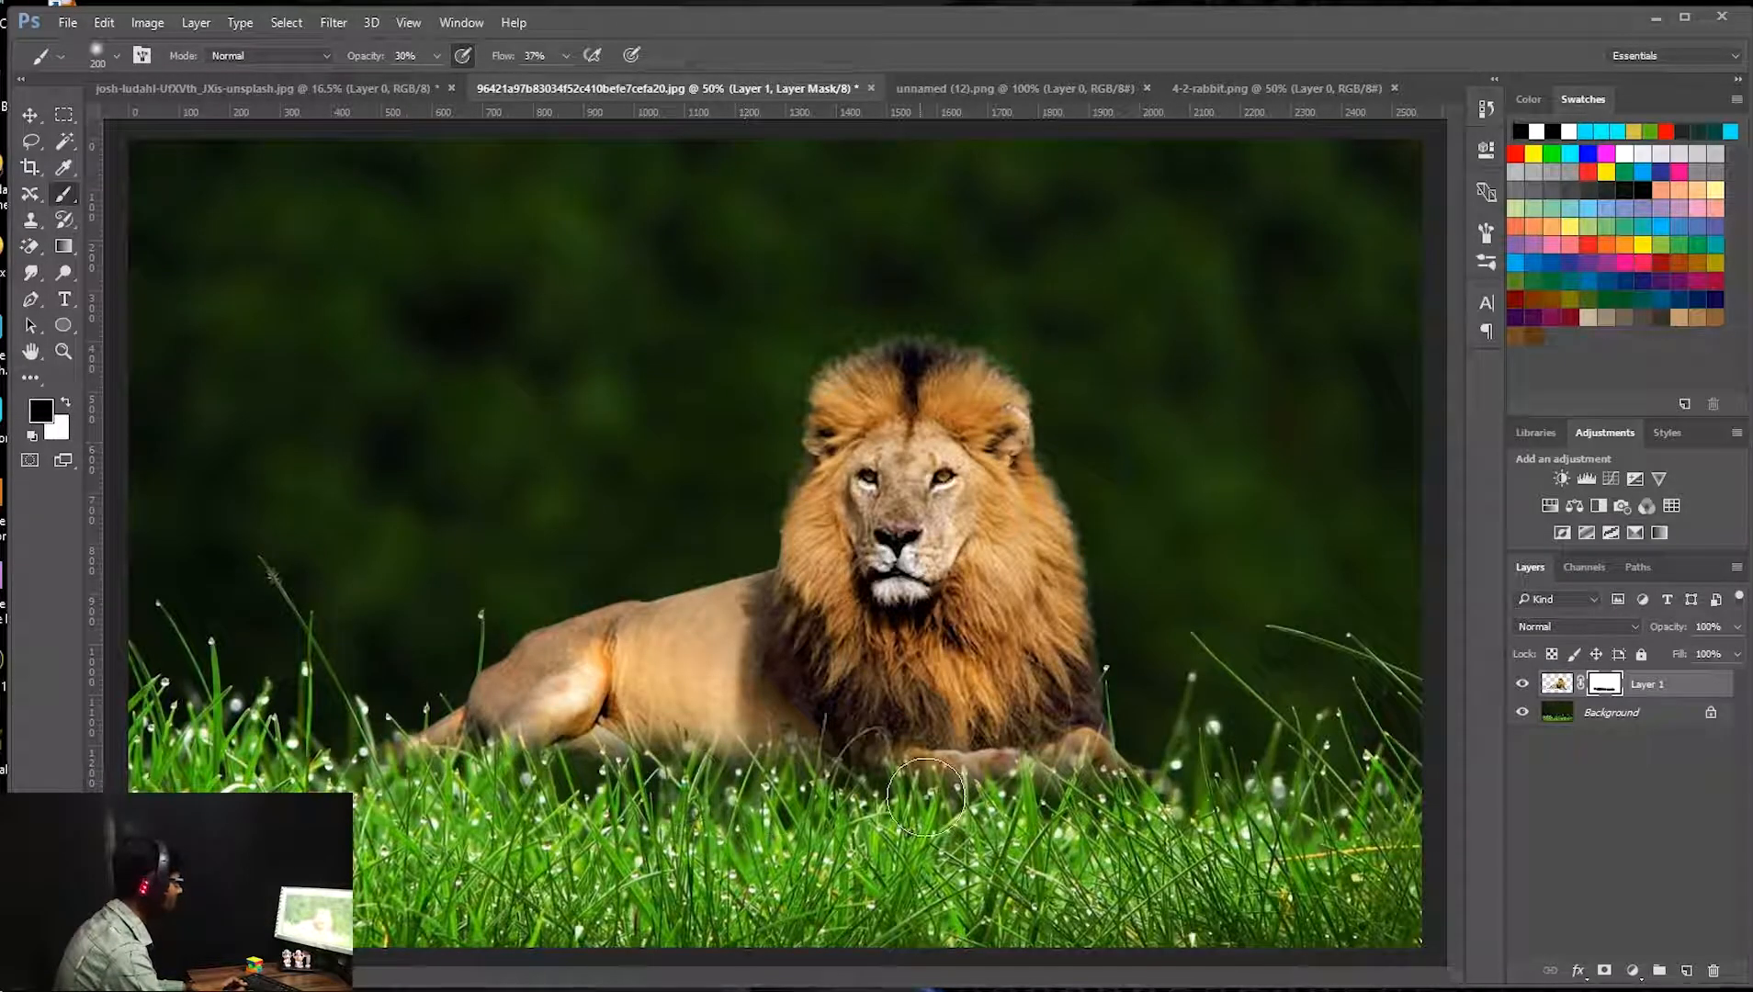
pyautogui.moveTo(1089, 788); pyautogui.dragTo(1131, 788)
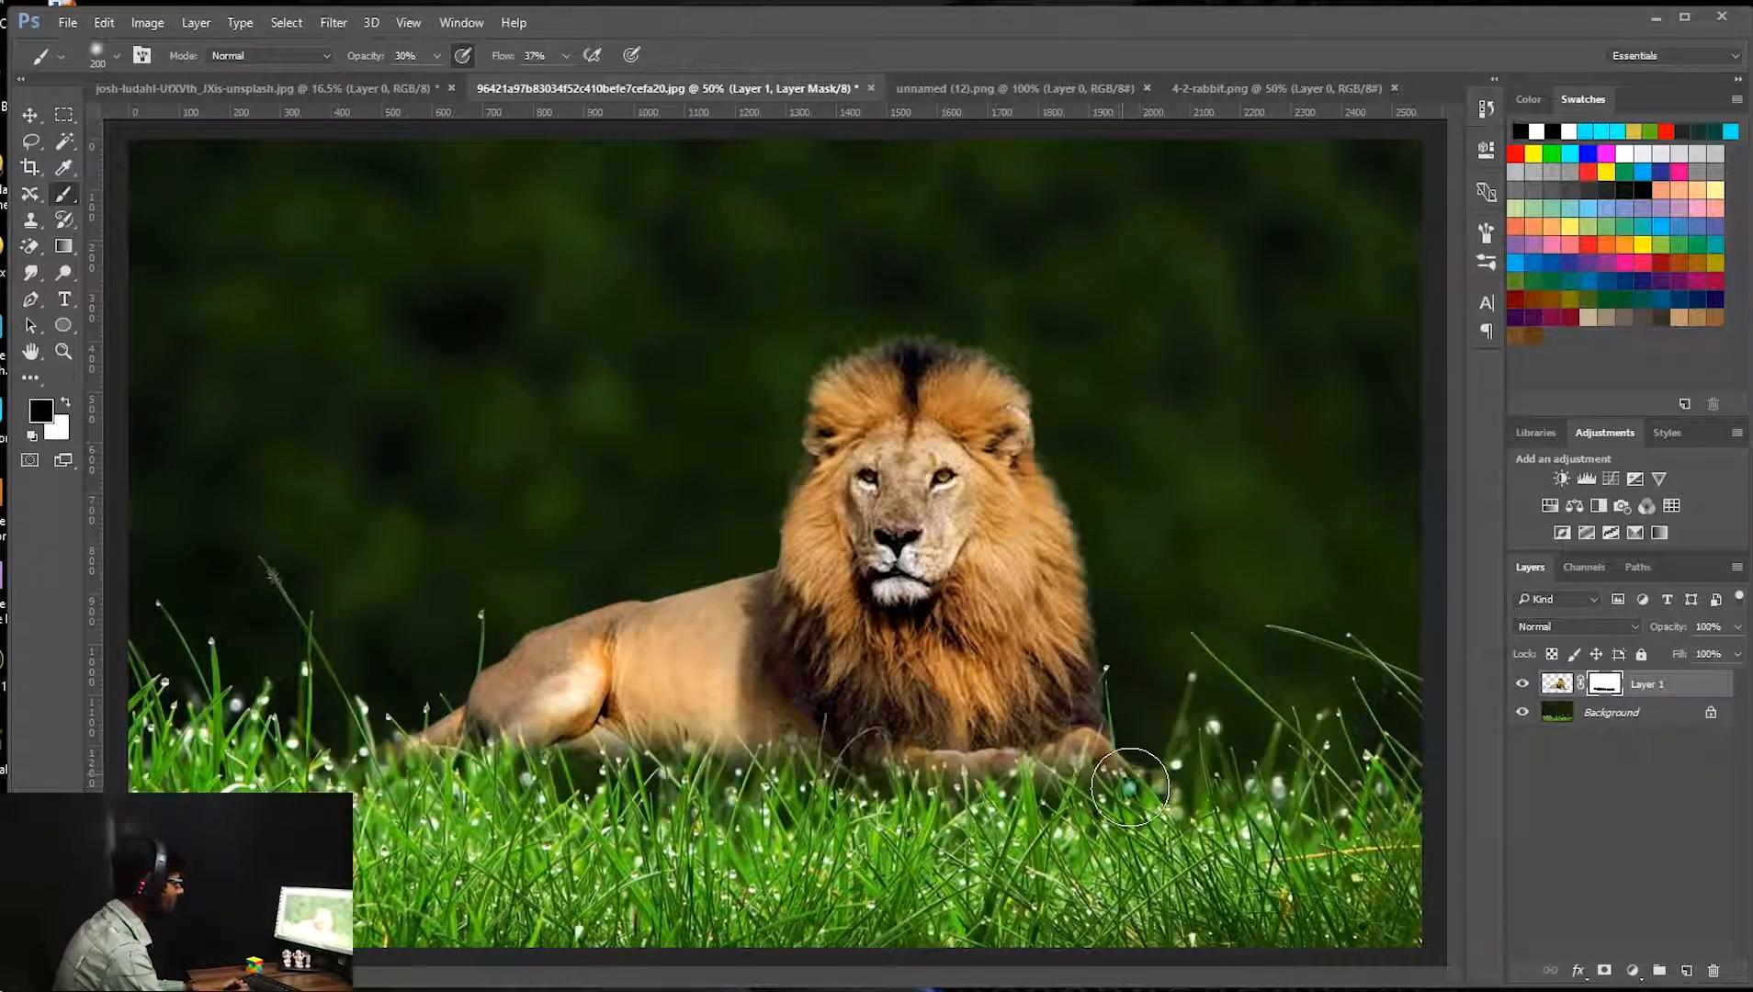
# Compare the whole composite with the lion layer hidden and shown.
pyautogui.scroll(-1, 1064, 738)
pyautogui.scroll(-1, 1064, 738)
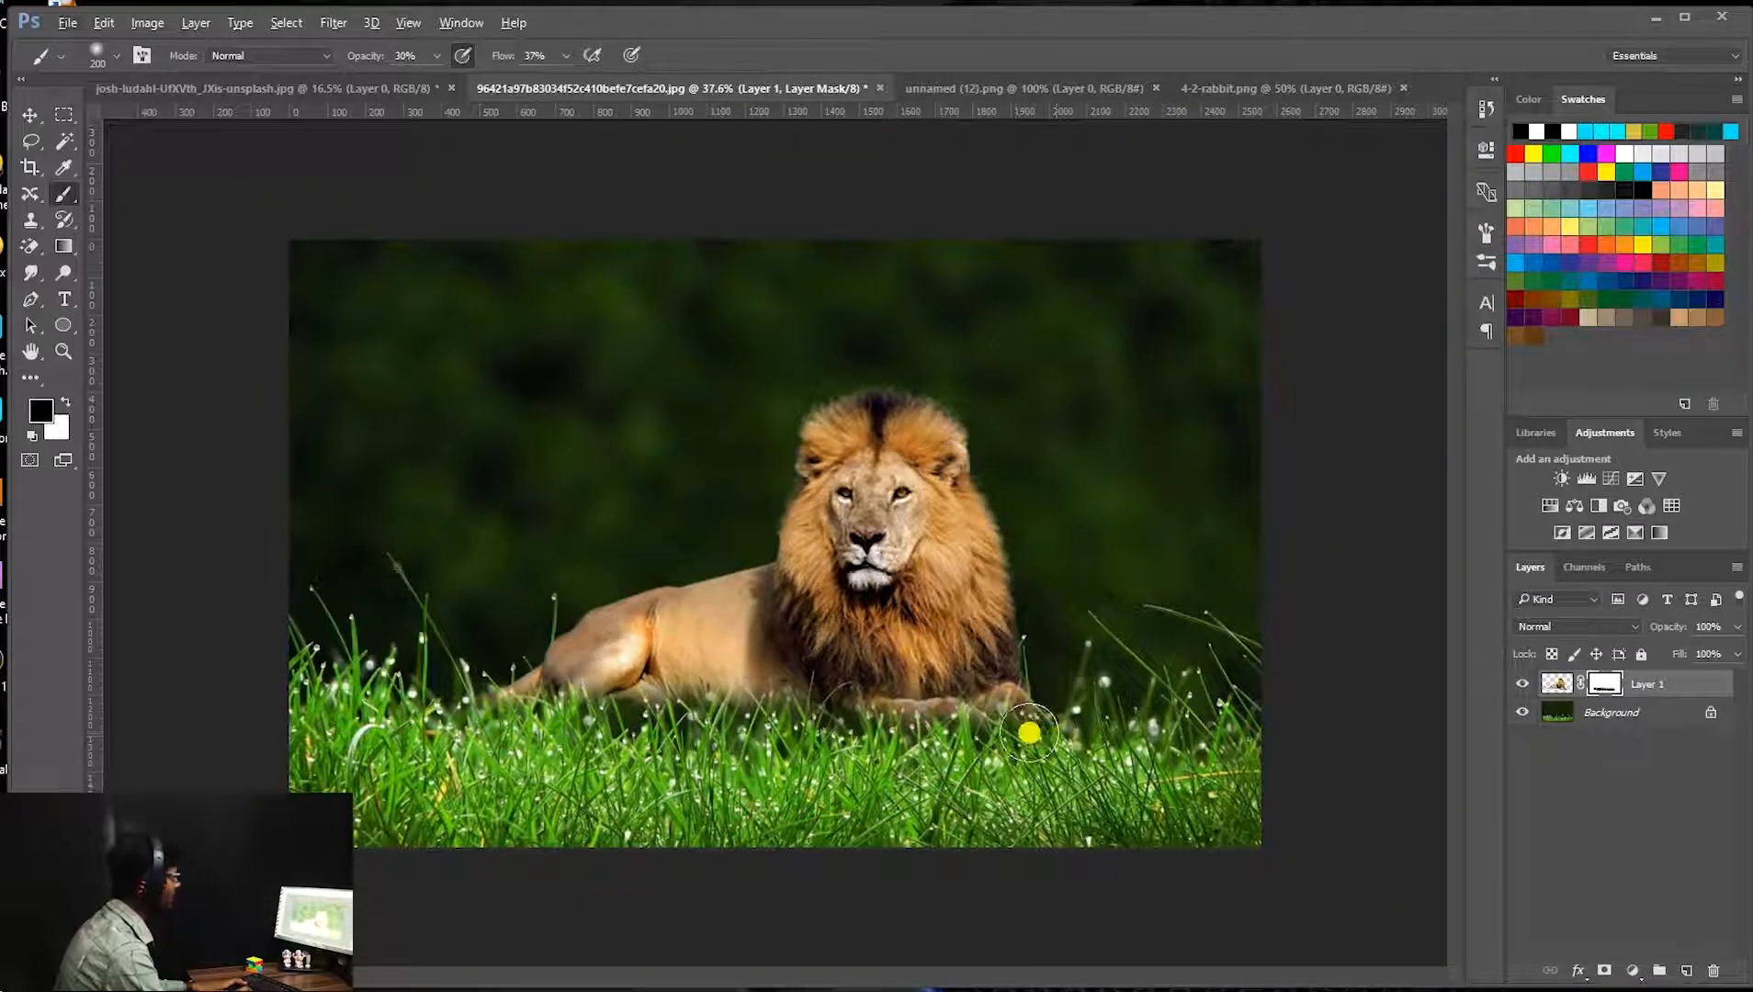
pyautogui.click(1521, 683)
pyautogui.click(1521, 683)
pyautogui.click(1521, 684)
pyautogui.click(1521, 684)
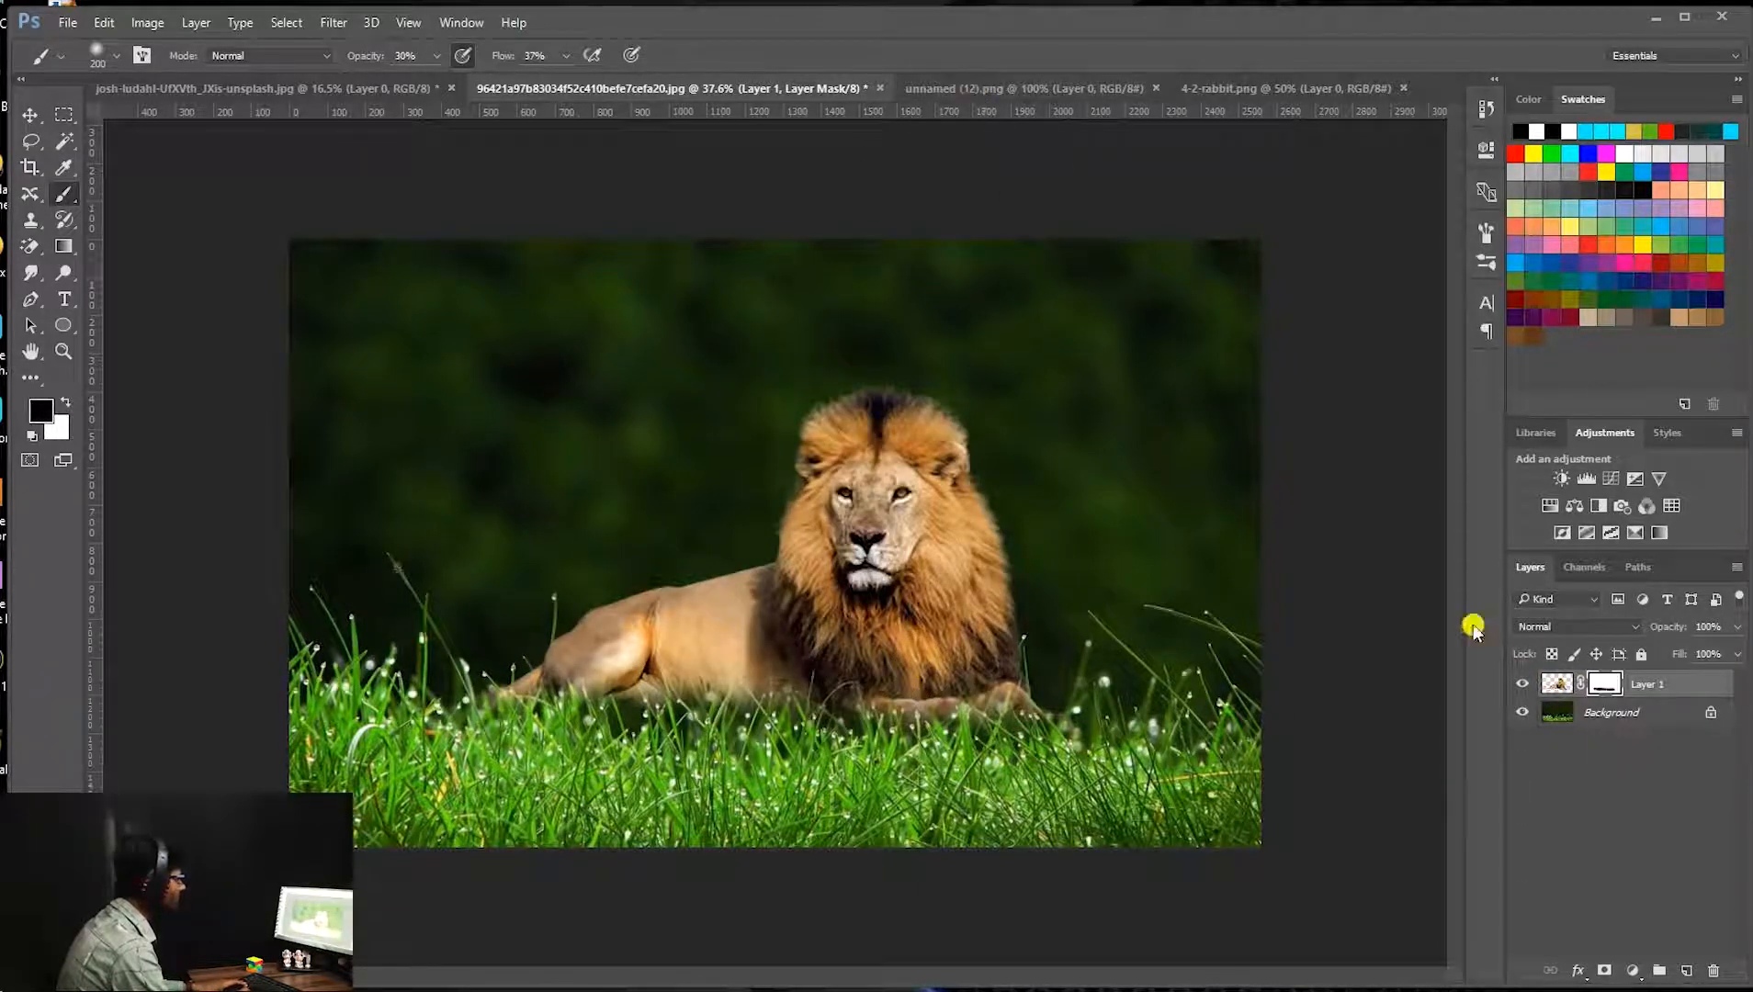
# Open wp2728575.jpg and copy the entire park bench photo into the lion document as a layer directly above Background.
pyautogui.click(1556, 716)
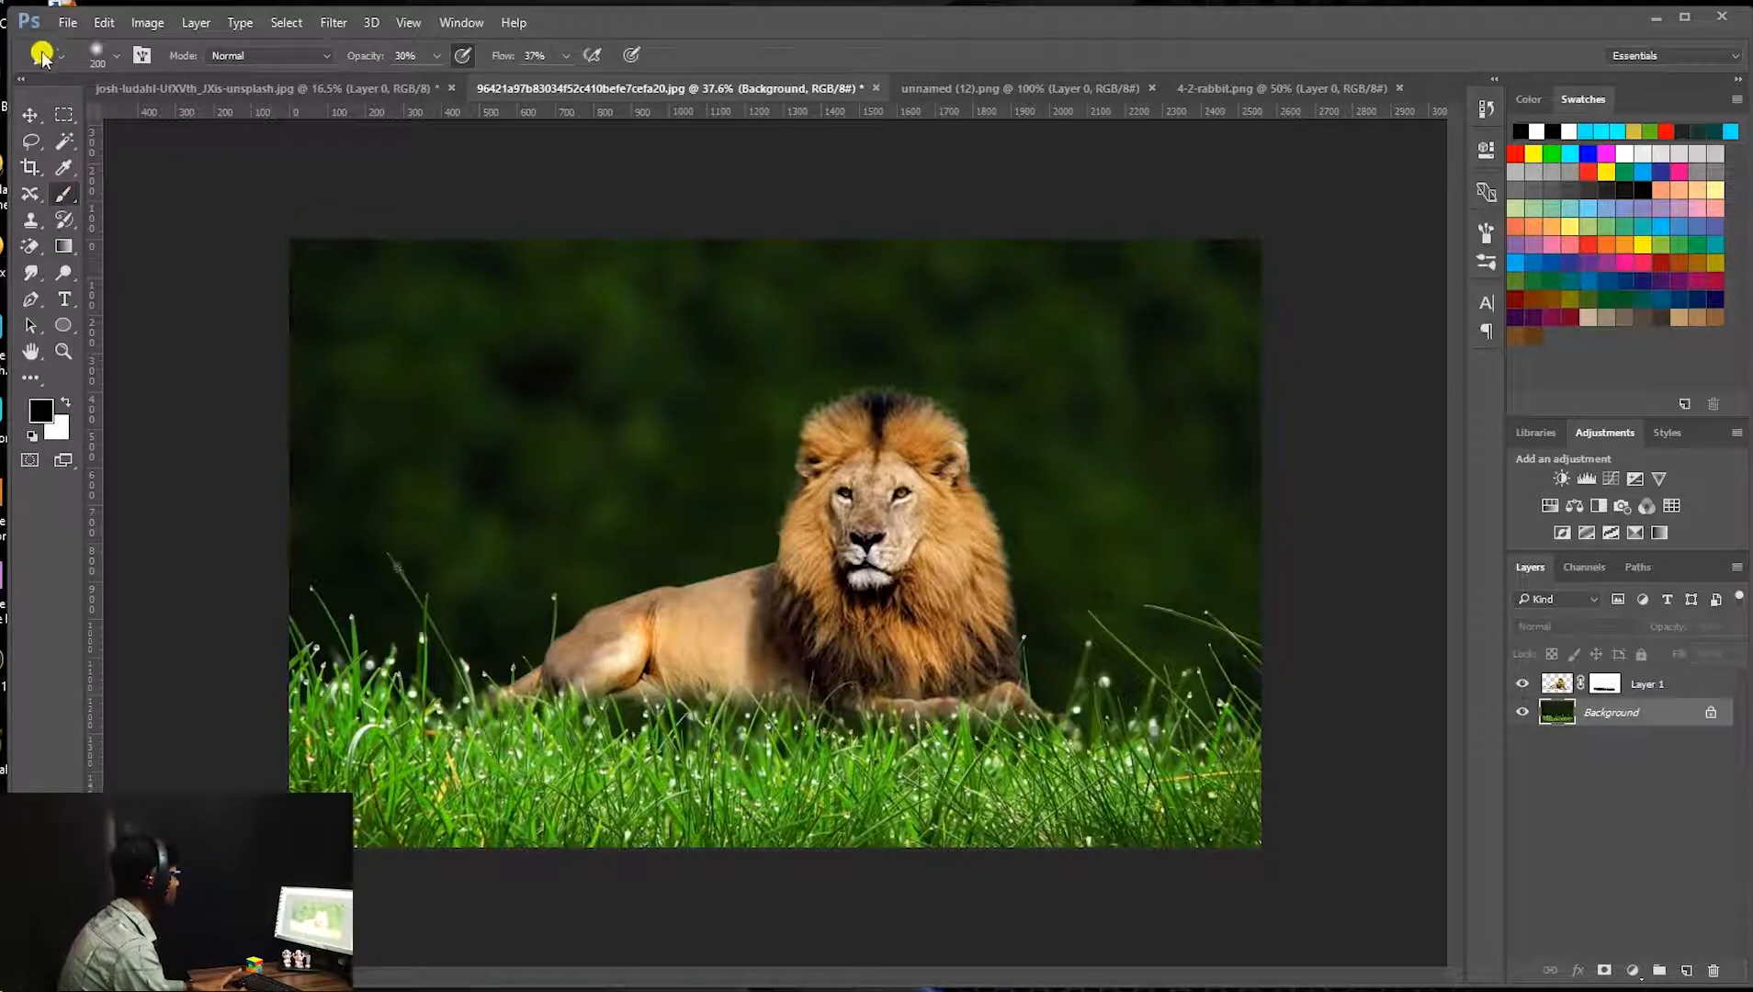
pyautogui.click(67, 24)
pyautogui.click(88, 62)
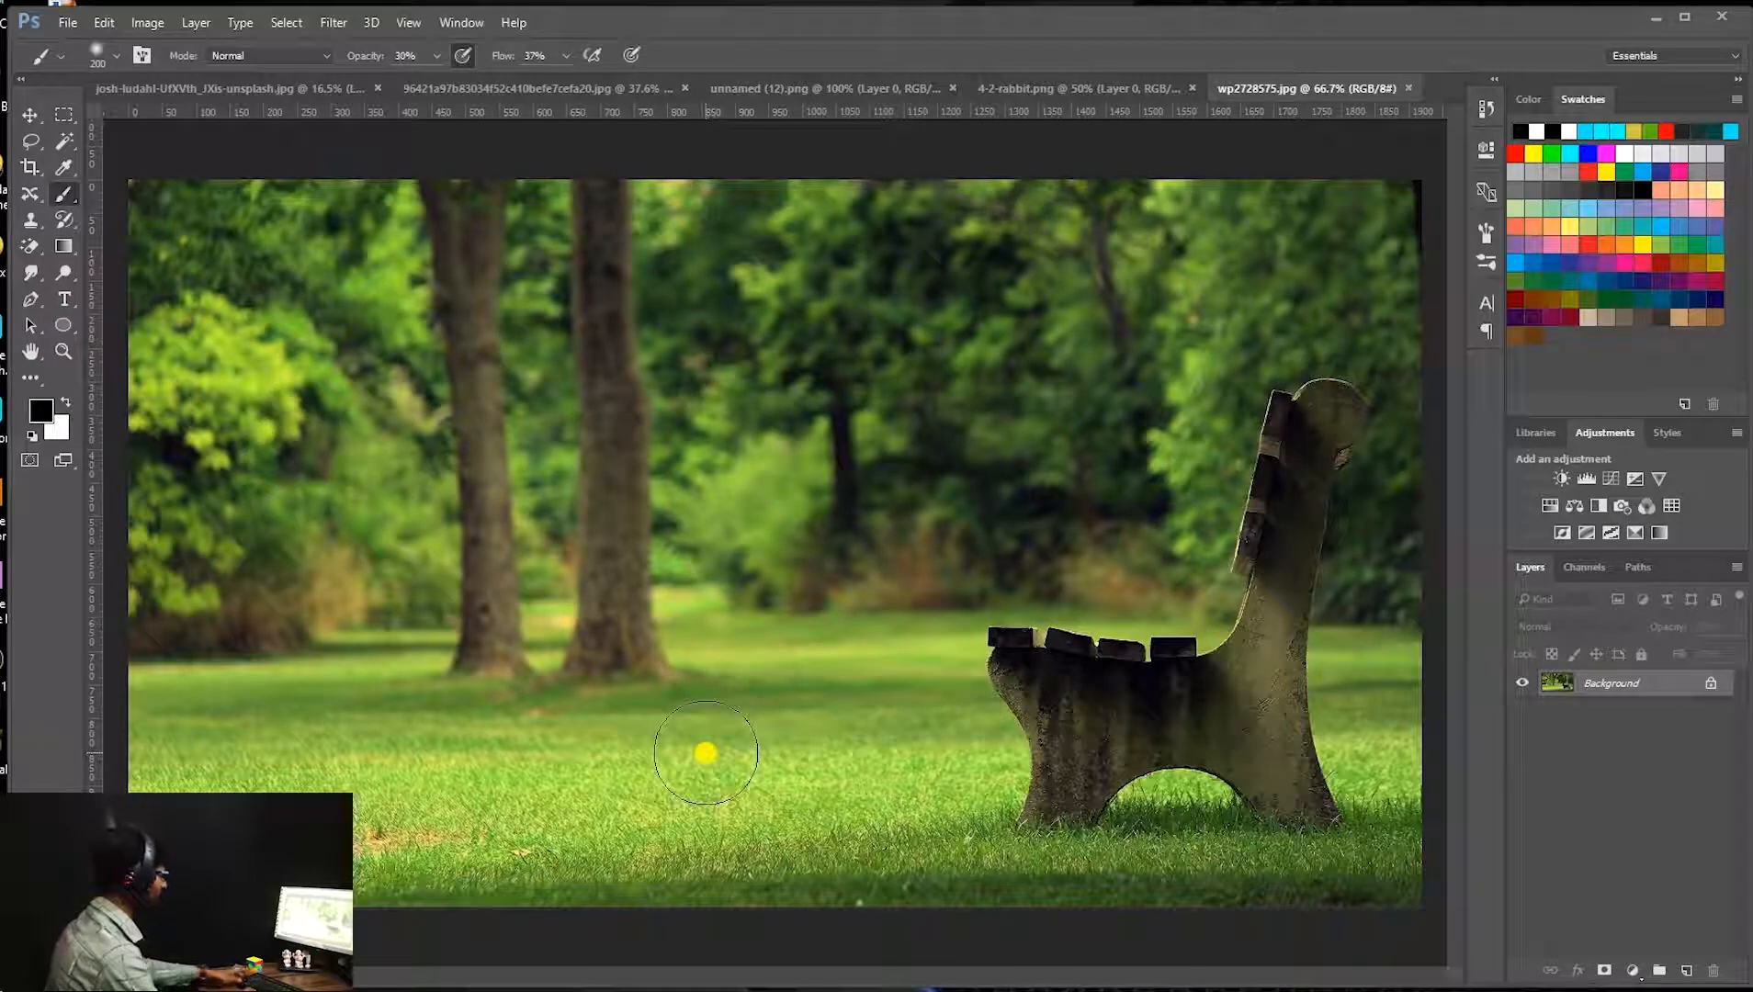
pyautogui.hotkey('ctrl', 'a')
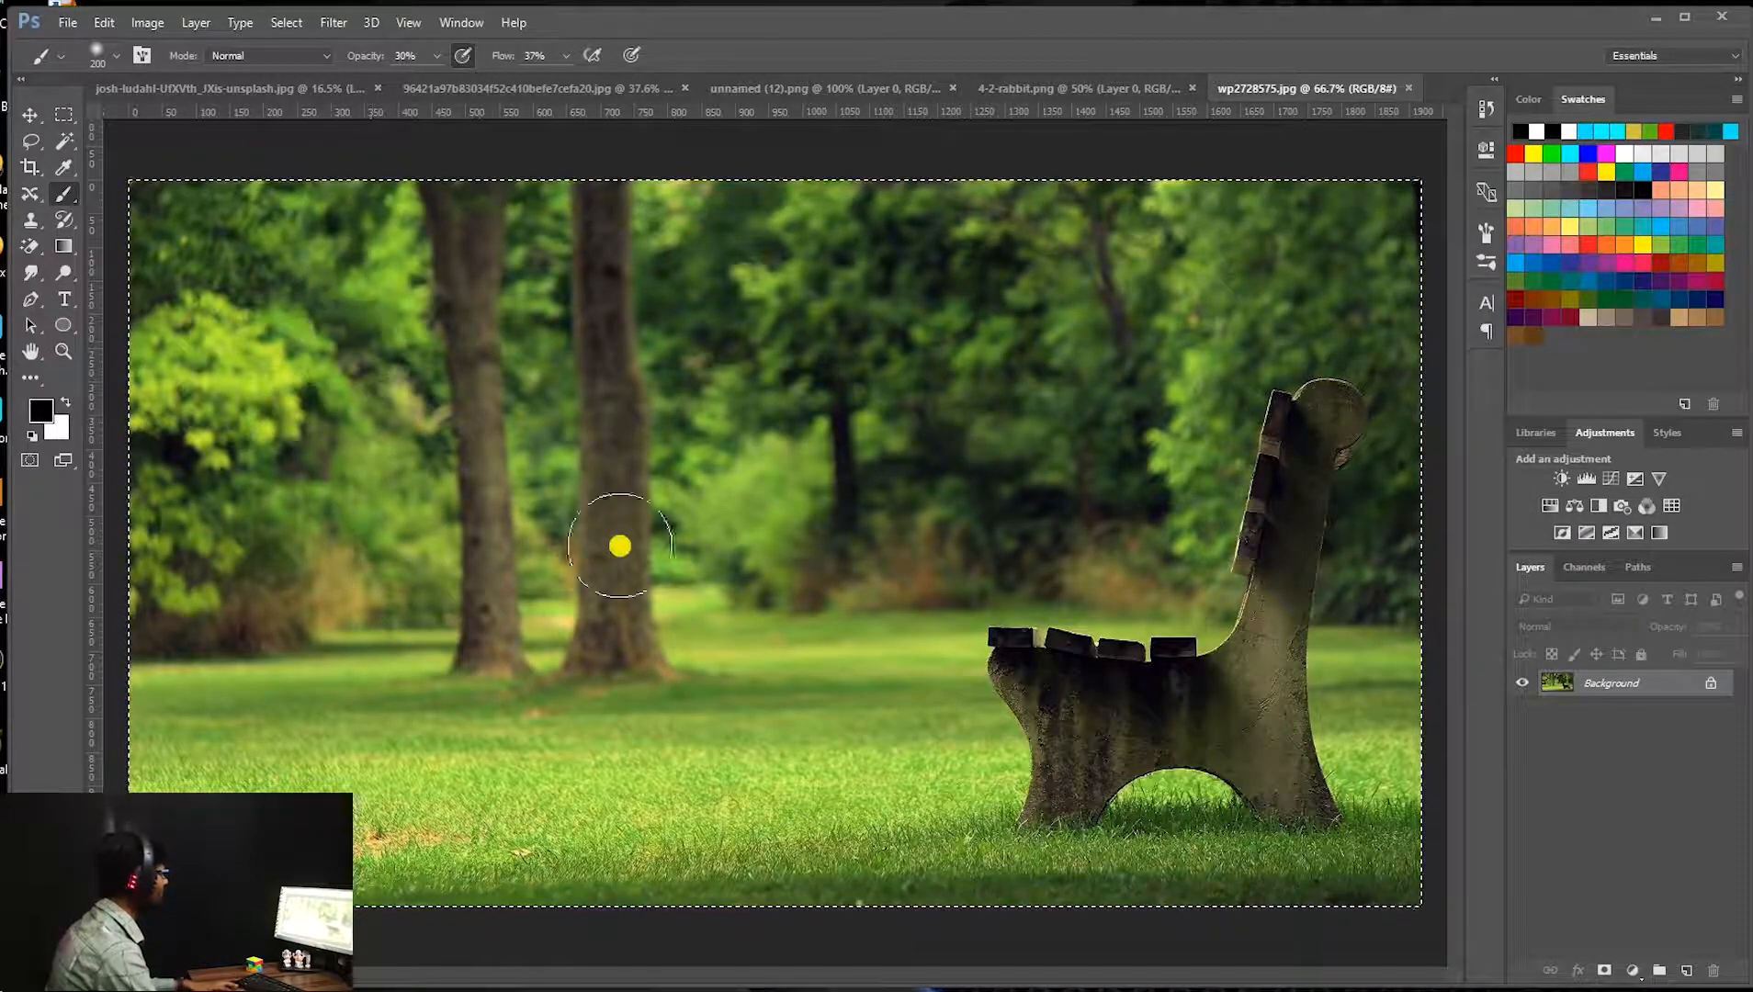
pyautogui.click(511, 88)
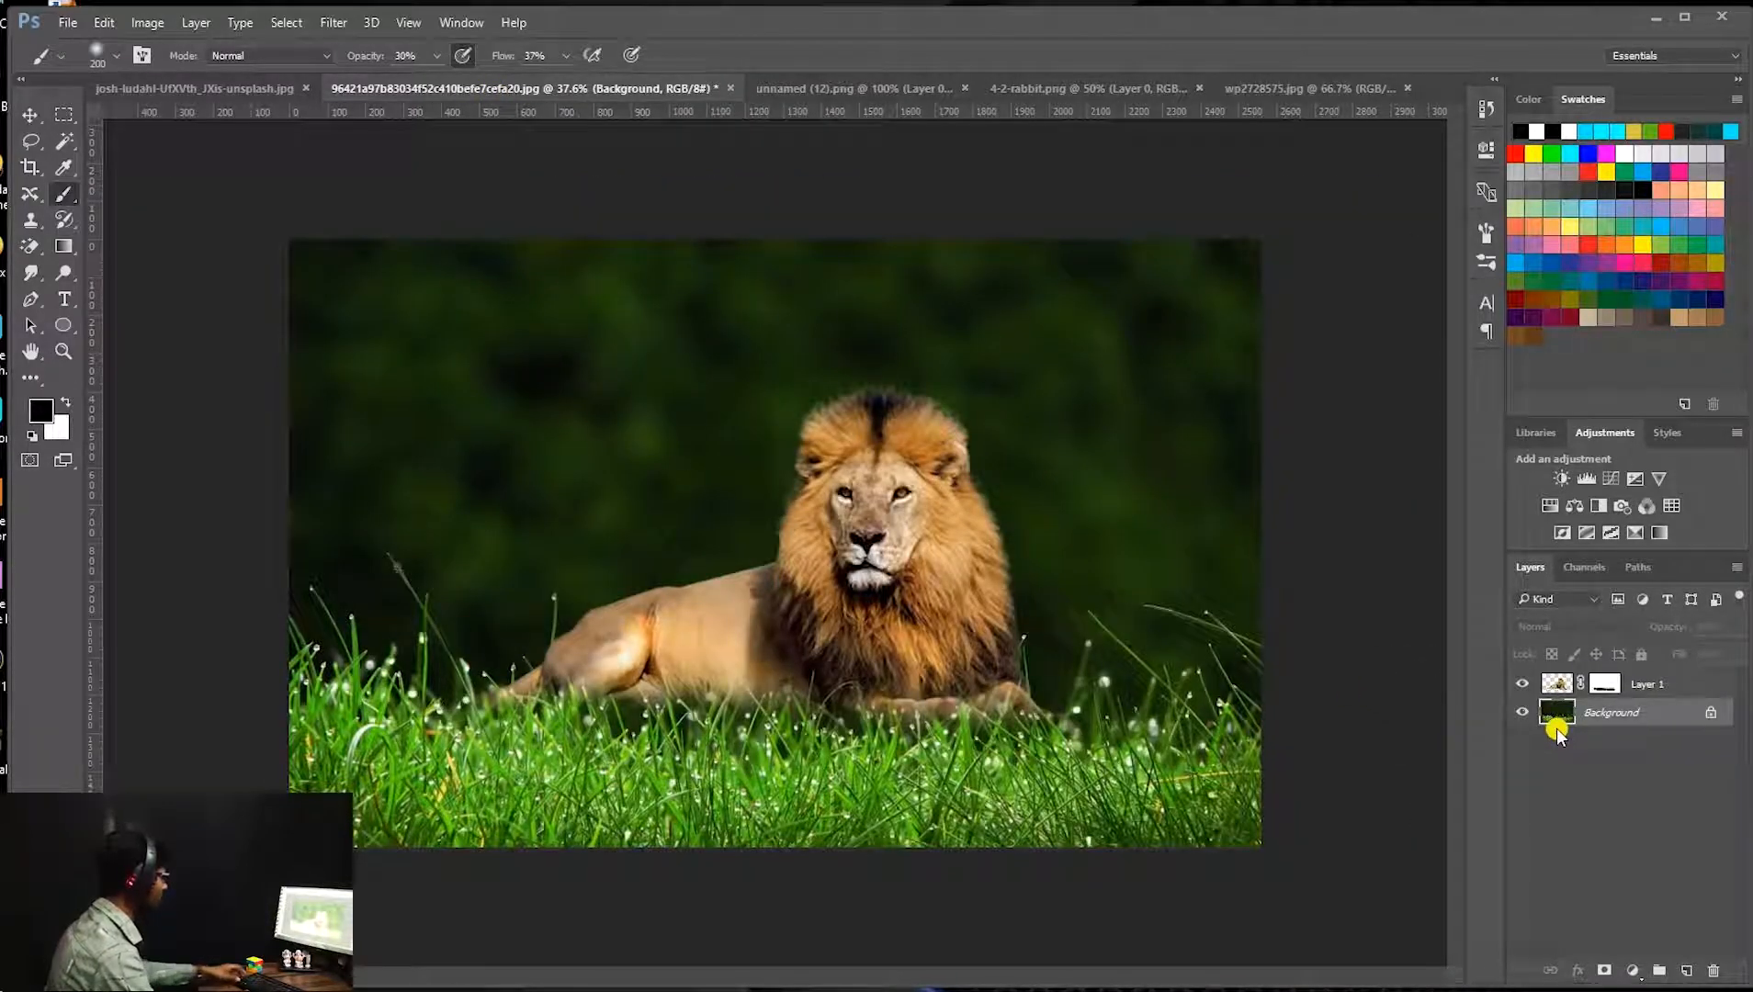
pyautogui.hotkey('ctrl', 'v')
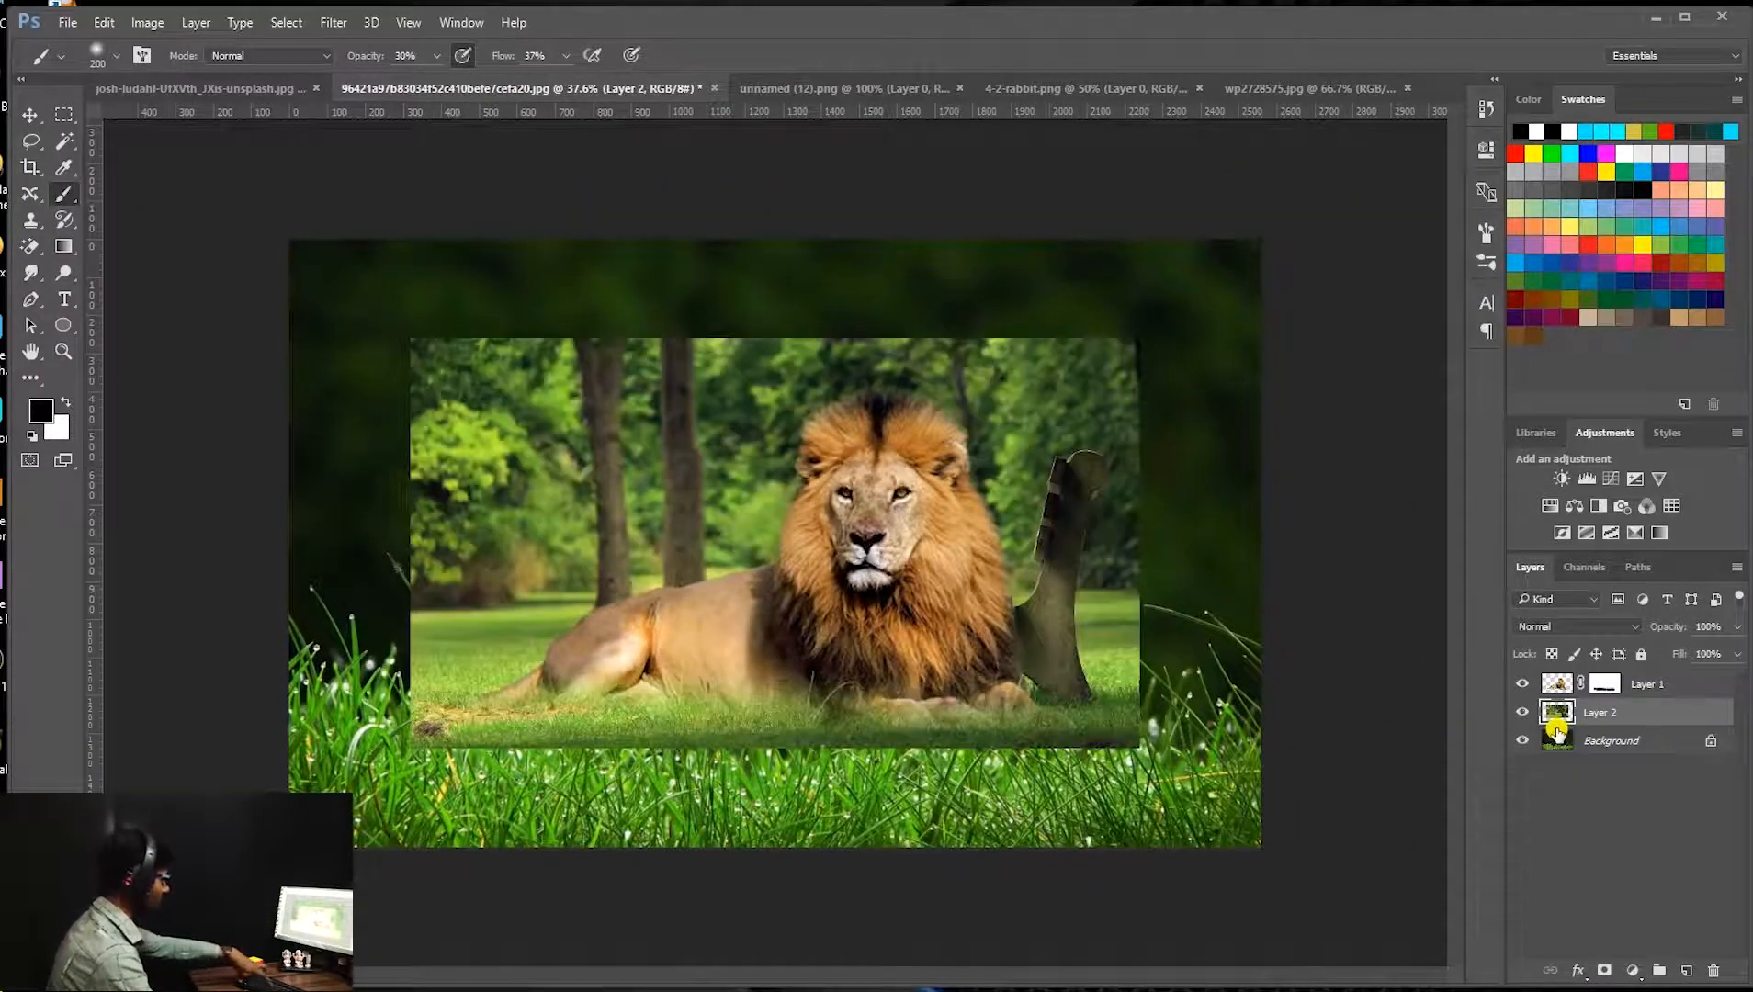
# Enlarge the park photo on Layer 2 to cover the canvas width, with its lower edge just below the lion's paws.
pyautogui.hotkey('ctrl', 't')
pyautogui.moveTo(1140, 339); pyautogui.dragTo(1273, 215)
pyautogui.moveTo(407, 243); pyautogui.dragTo(282, 172)
pyautogui.moveTo(583, 347)
pyautogui.mouseDown()
pyautogui.moveTo(593, 367)
pyautogui.moveTo(585, 352)
pyautogui.moveTo(617, 336)
pyautogui.moveTo(598, 340)
pyautogui.mouseUp()
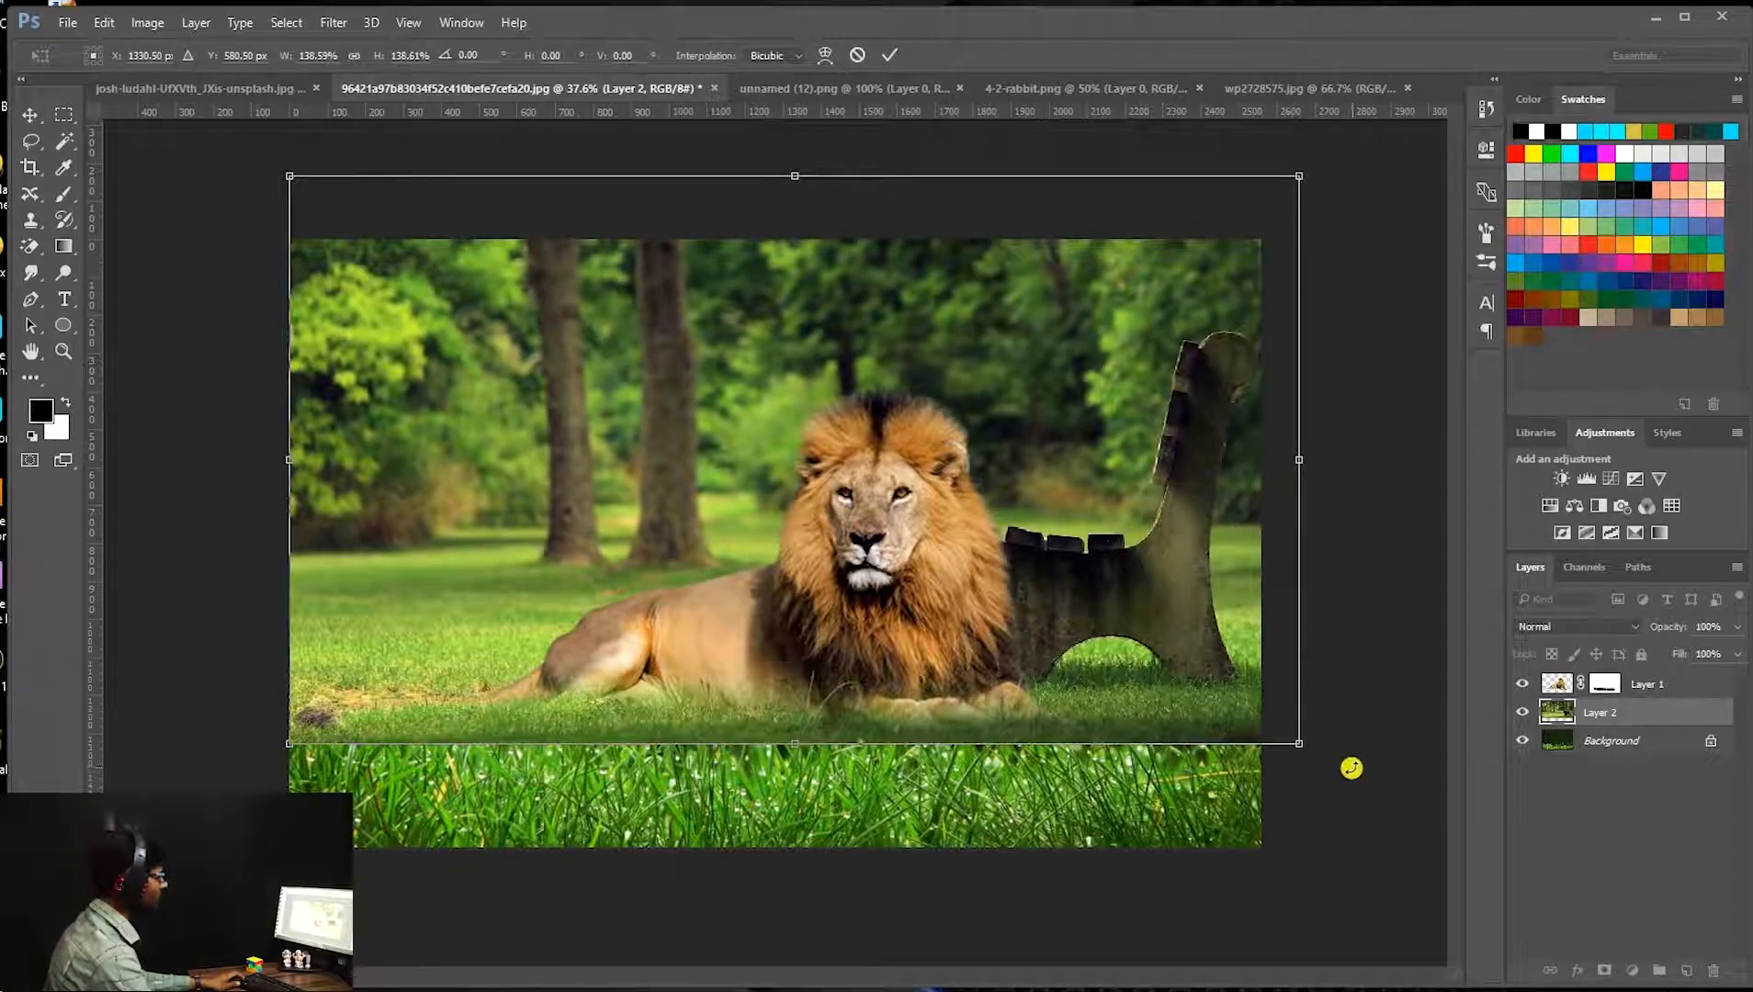
pyautogui.moveTo(1309, 754); pyautogui.dragTo(1344, 771)
pyautogui.moveTo(1205, 733)
pyautogui.mouseDown()
pyautogui.moveTo(1156, 719)
pyautogui.moveTo(1205, 723)
pyautogui.mouseUp()
pyautogui.press('Return')
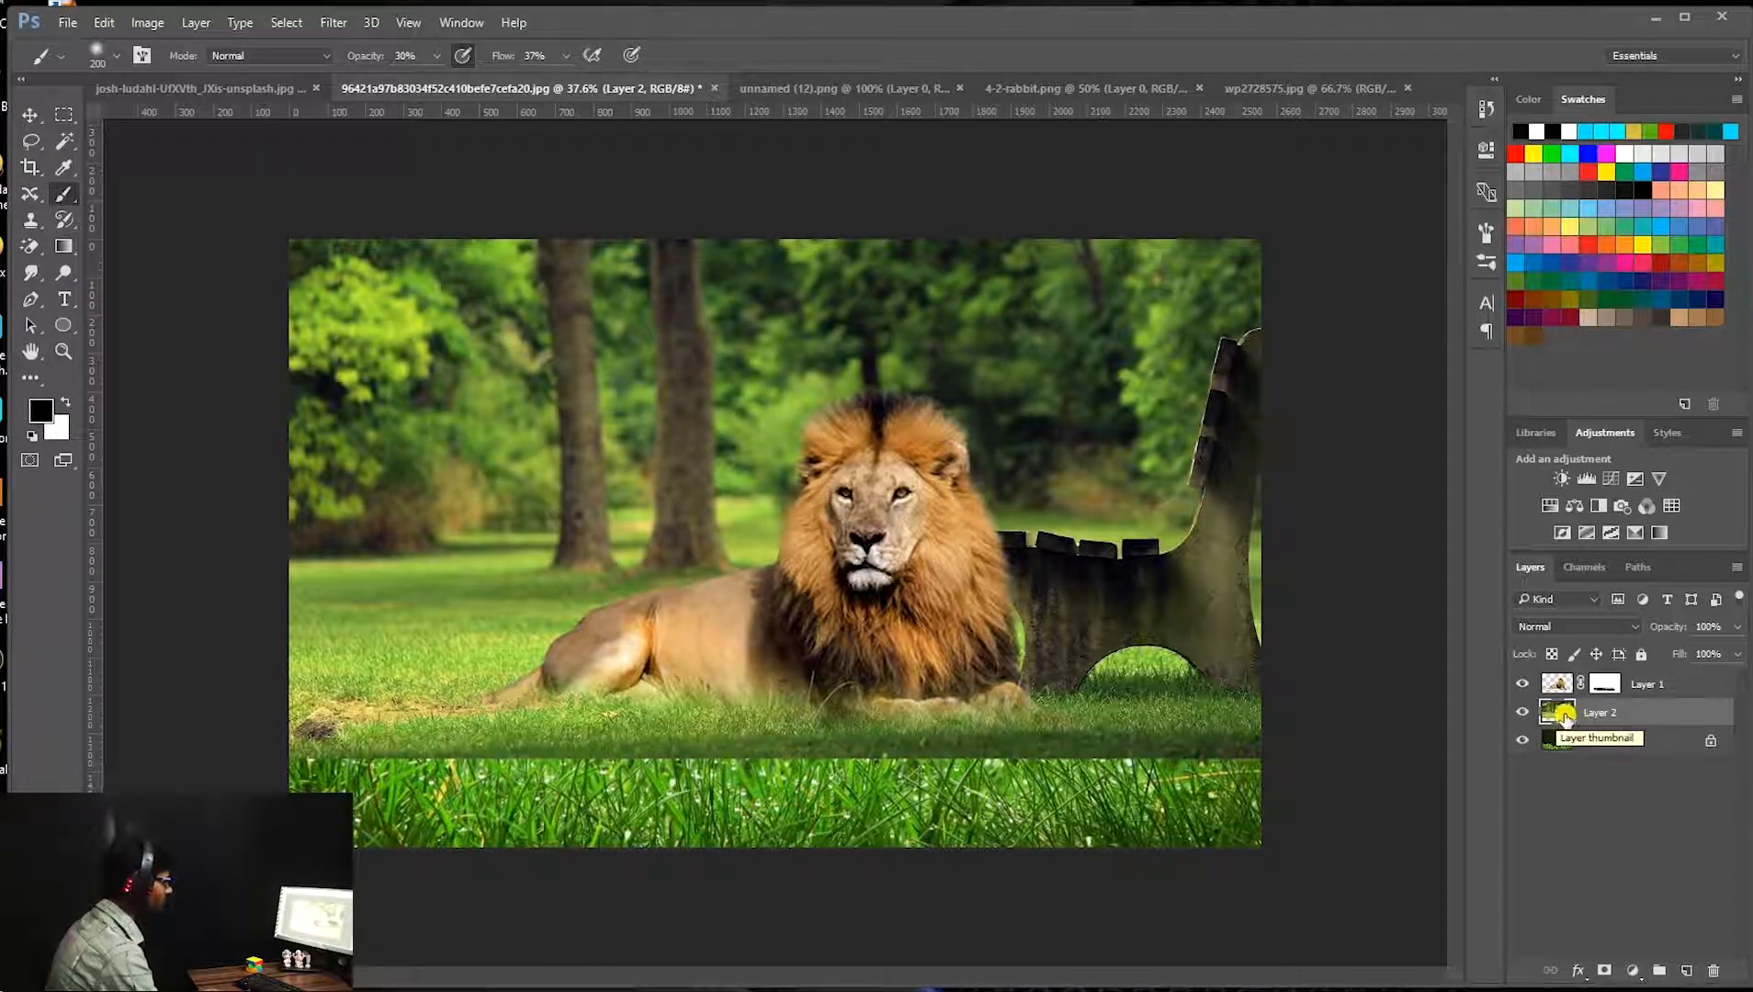
# Add a mask to Layer 2 and paint black along the photo's lower edge at 38% brush opacity and 46% flow.
pyautogui.click(1605, 972)
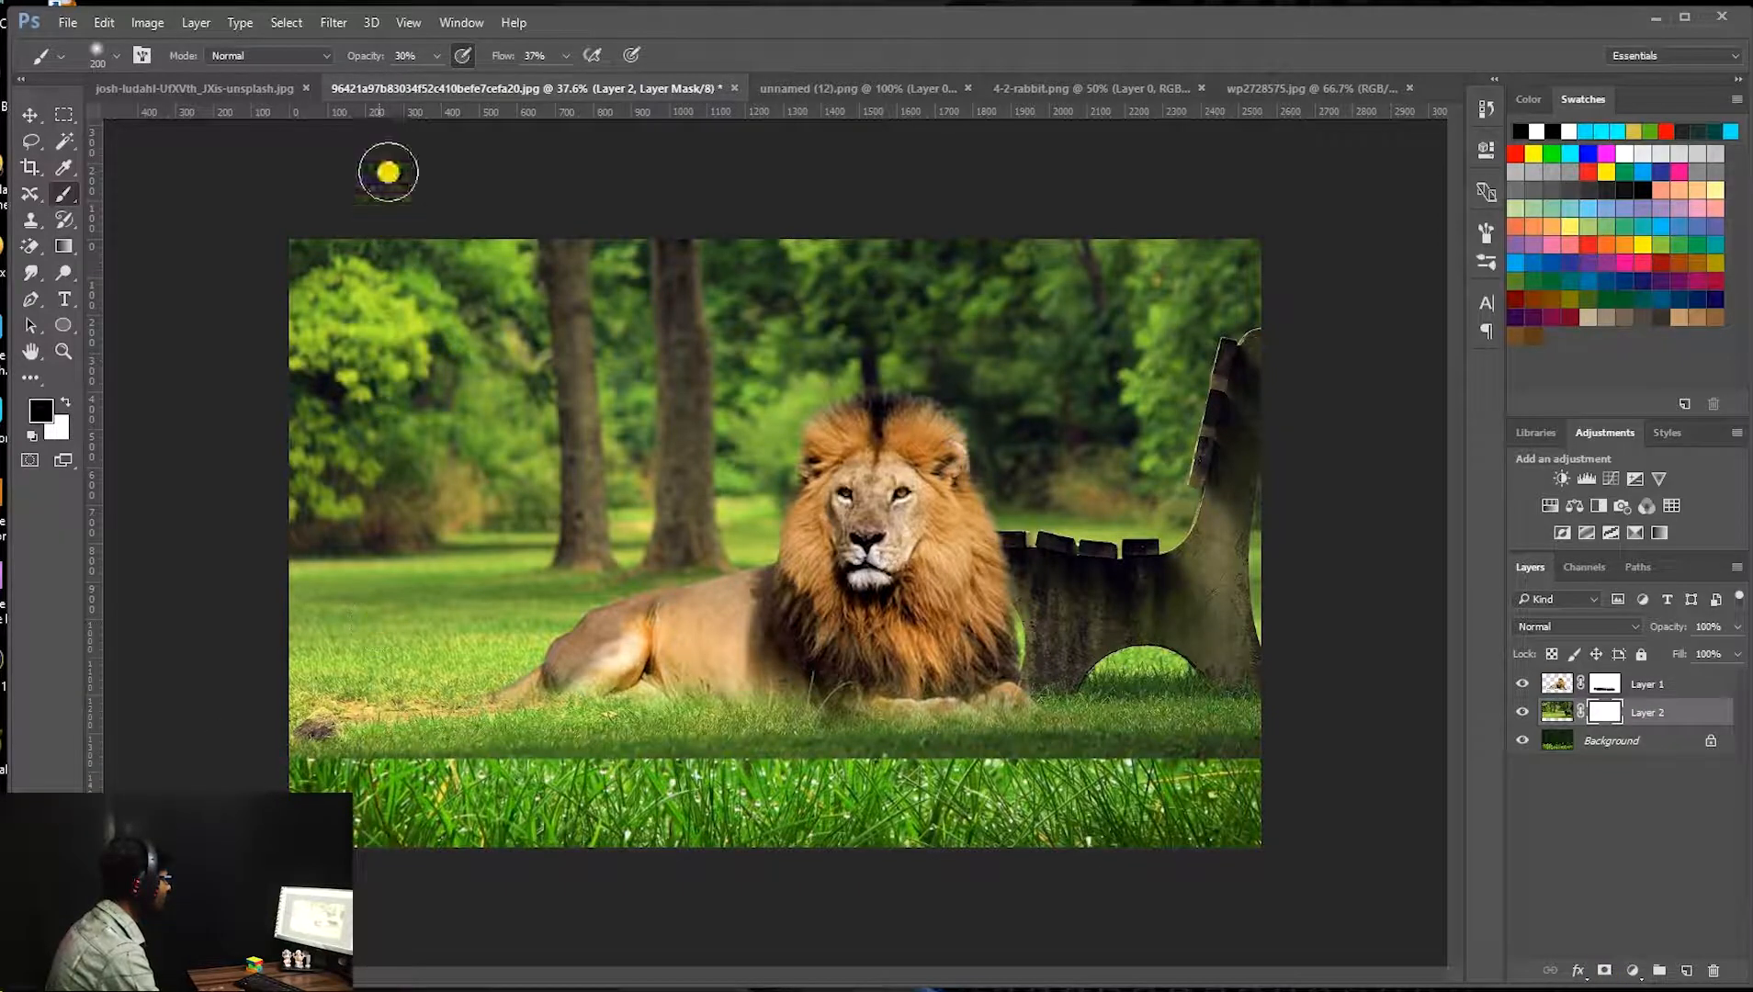
pyautogui.moveTo(436, 56); pyautogui.dragTo(446, 90)
pyautogui.click(564, 53)
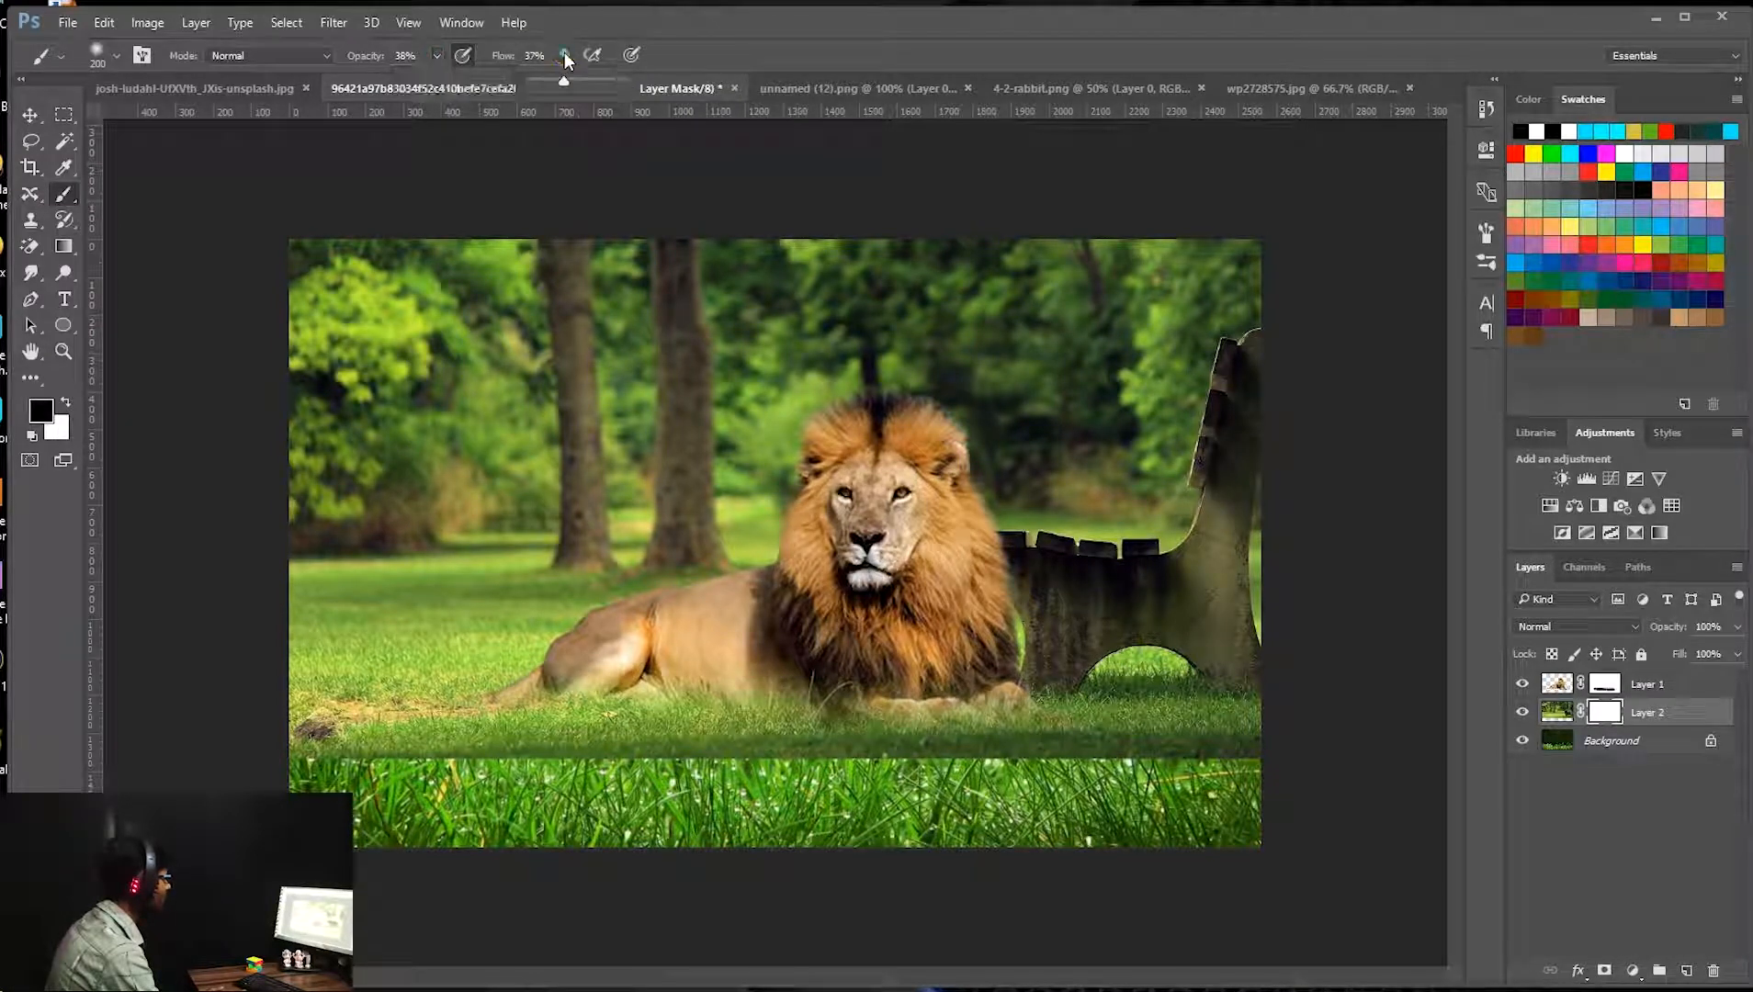
pyautogui.moveTo(562, 88); pyautogui.dragTo(571, 82)
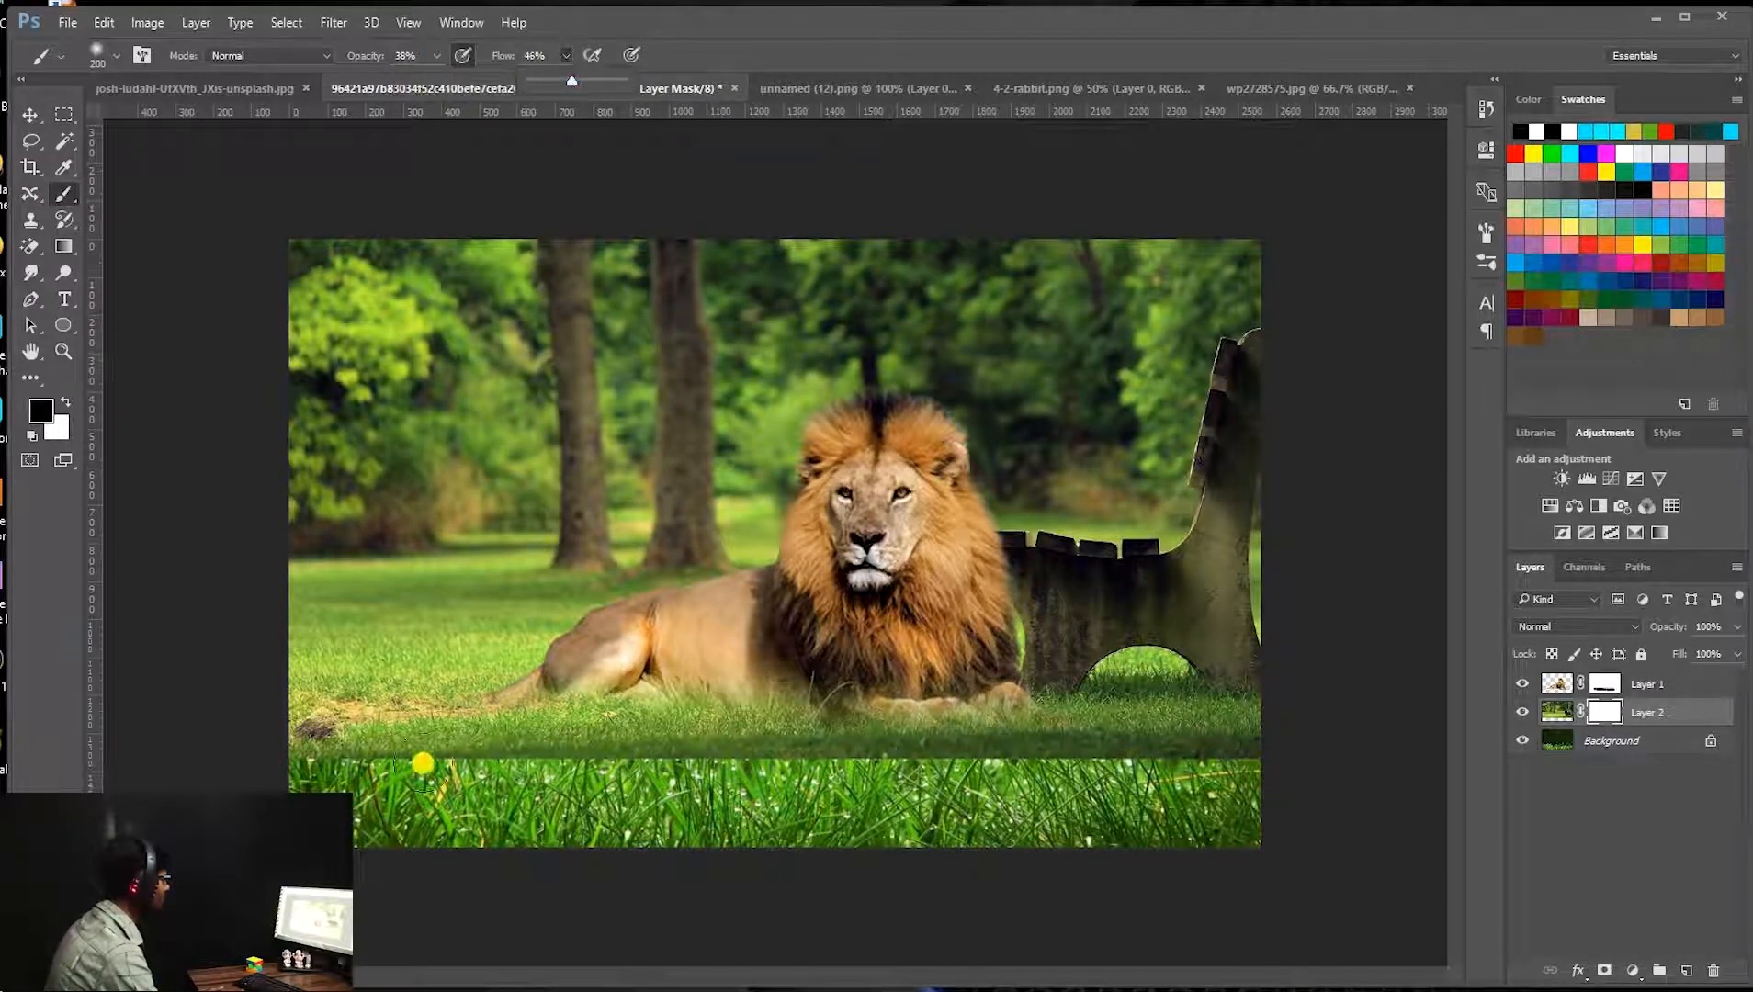
pyautogui.moveTo(333, 761)
pyautogui.mouseDown()
pyautogui.moveTo(1293, 753)
pyautogui.moveTo(726, 757)
pyautogui.mouseUp()
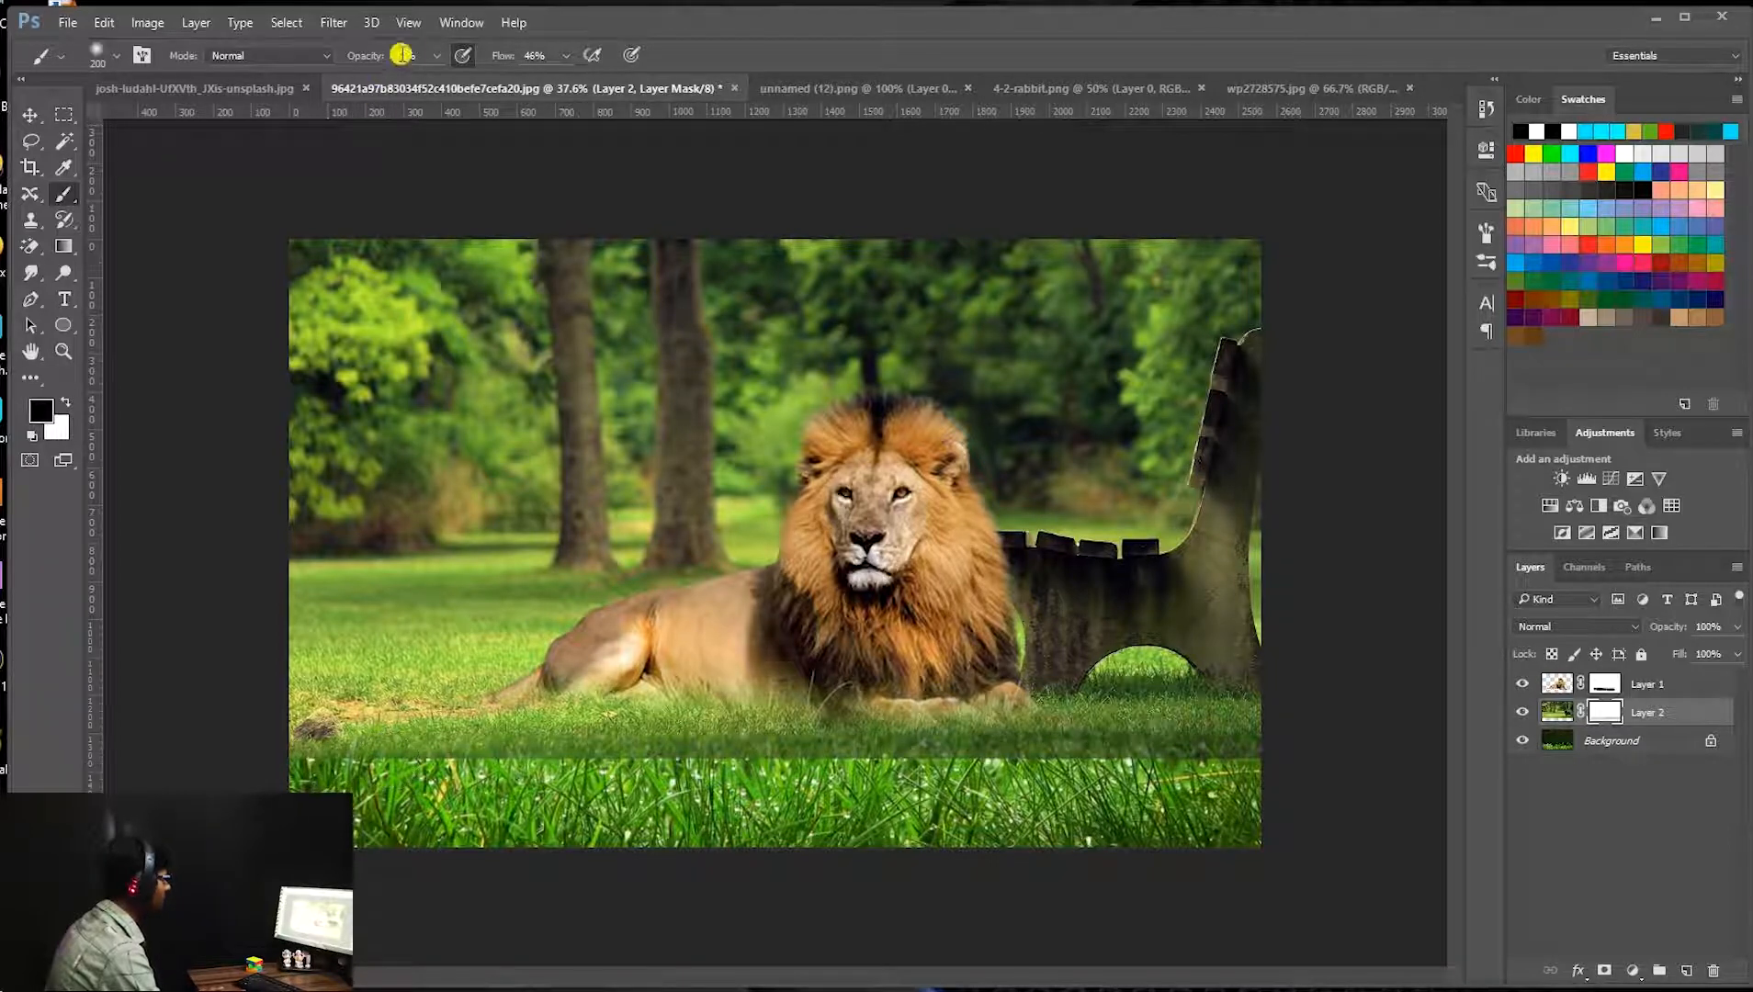
# Set brush opacity and flow to 100% and mask out Layer 2's hard lower edge across the full canvas width.
pyautogui.click(433, 56)
pyautogui.click(565, 55)
pyautogui.moveTo(565, 81); pyautogui.dragTo(744, 106)
pyautogui.click(371, 659)
pyautogui.moveTo(299, 737)
pyautogui.mouseDown()
pyautogui.moveTo(487, 762)
pyautogui.moveTo(447, 774)
pyautogui.moveTo(643, 749)
pyautogui.moveTo(1264, 746)
pyautogui.mouseUp()
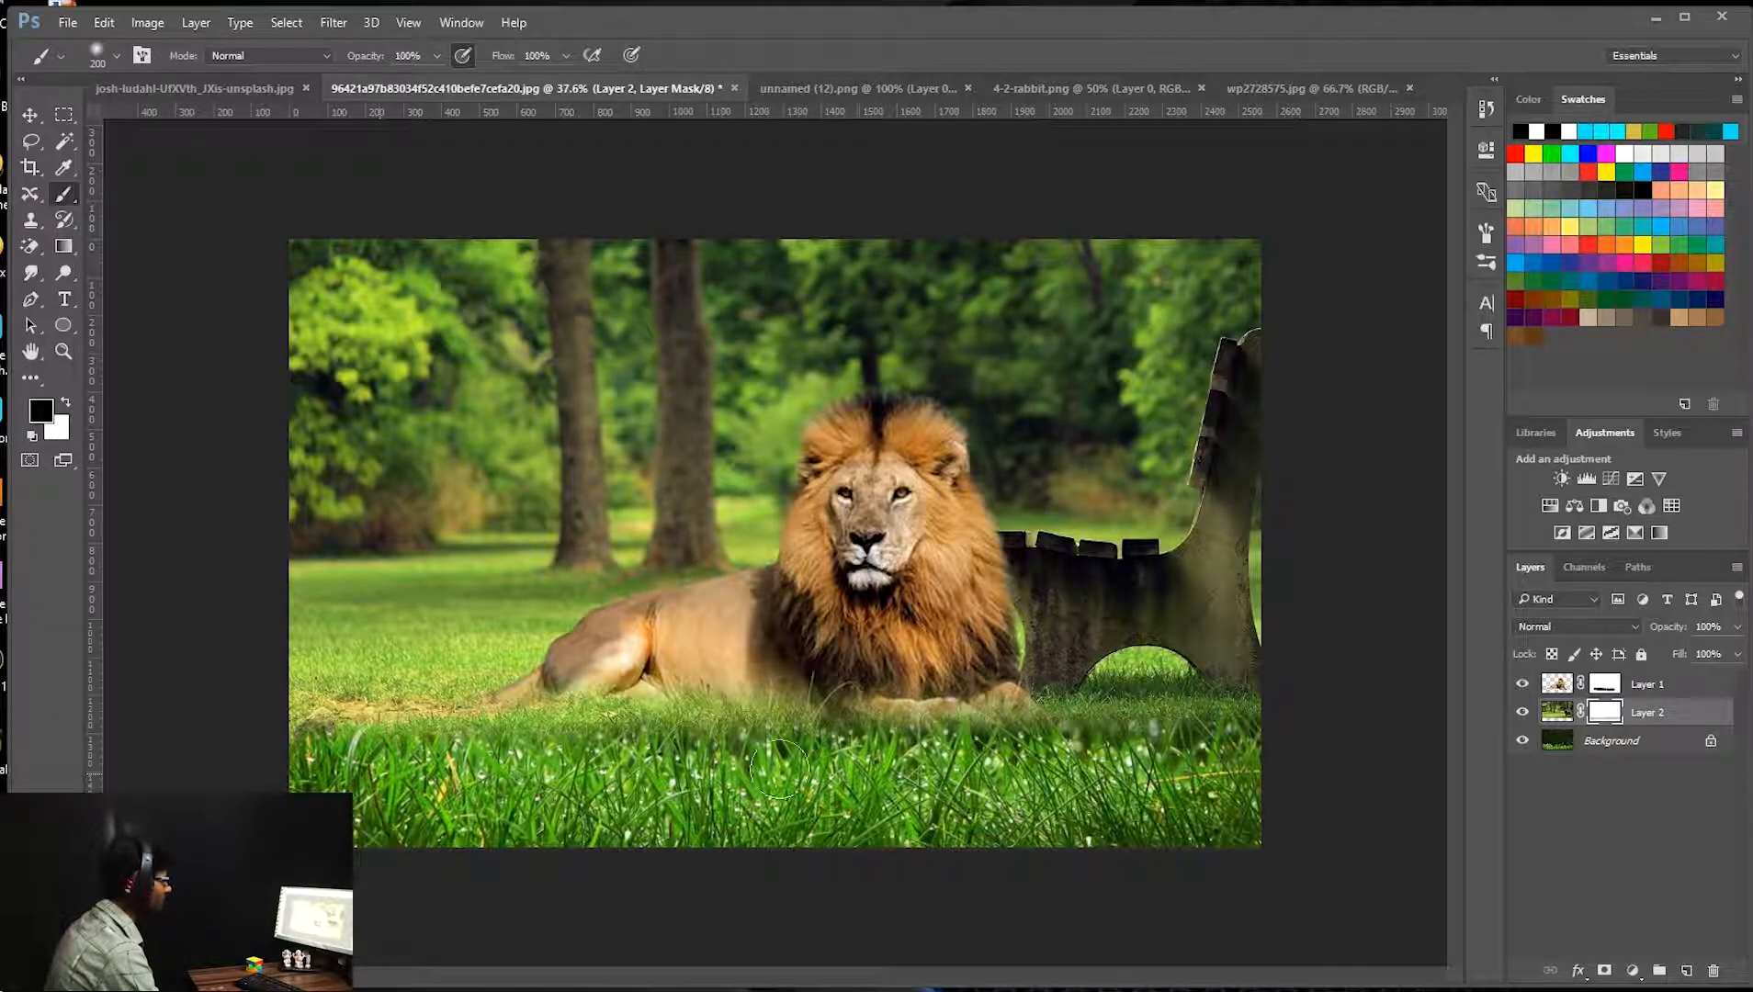
# Set the brush to 45% opacity, 42% flow and size 500, and soften Layer 2's masked lower edge with black across the canvas width.
pyautogui.click(438, 56)
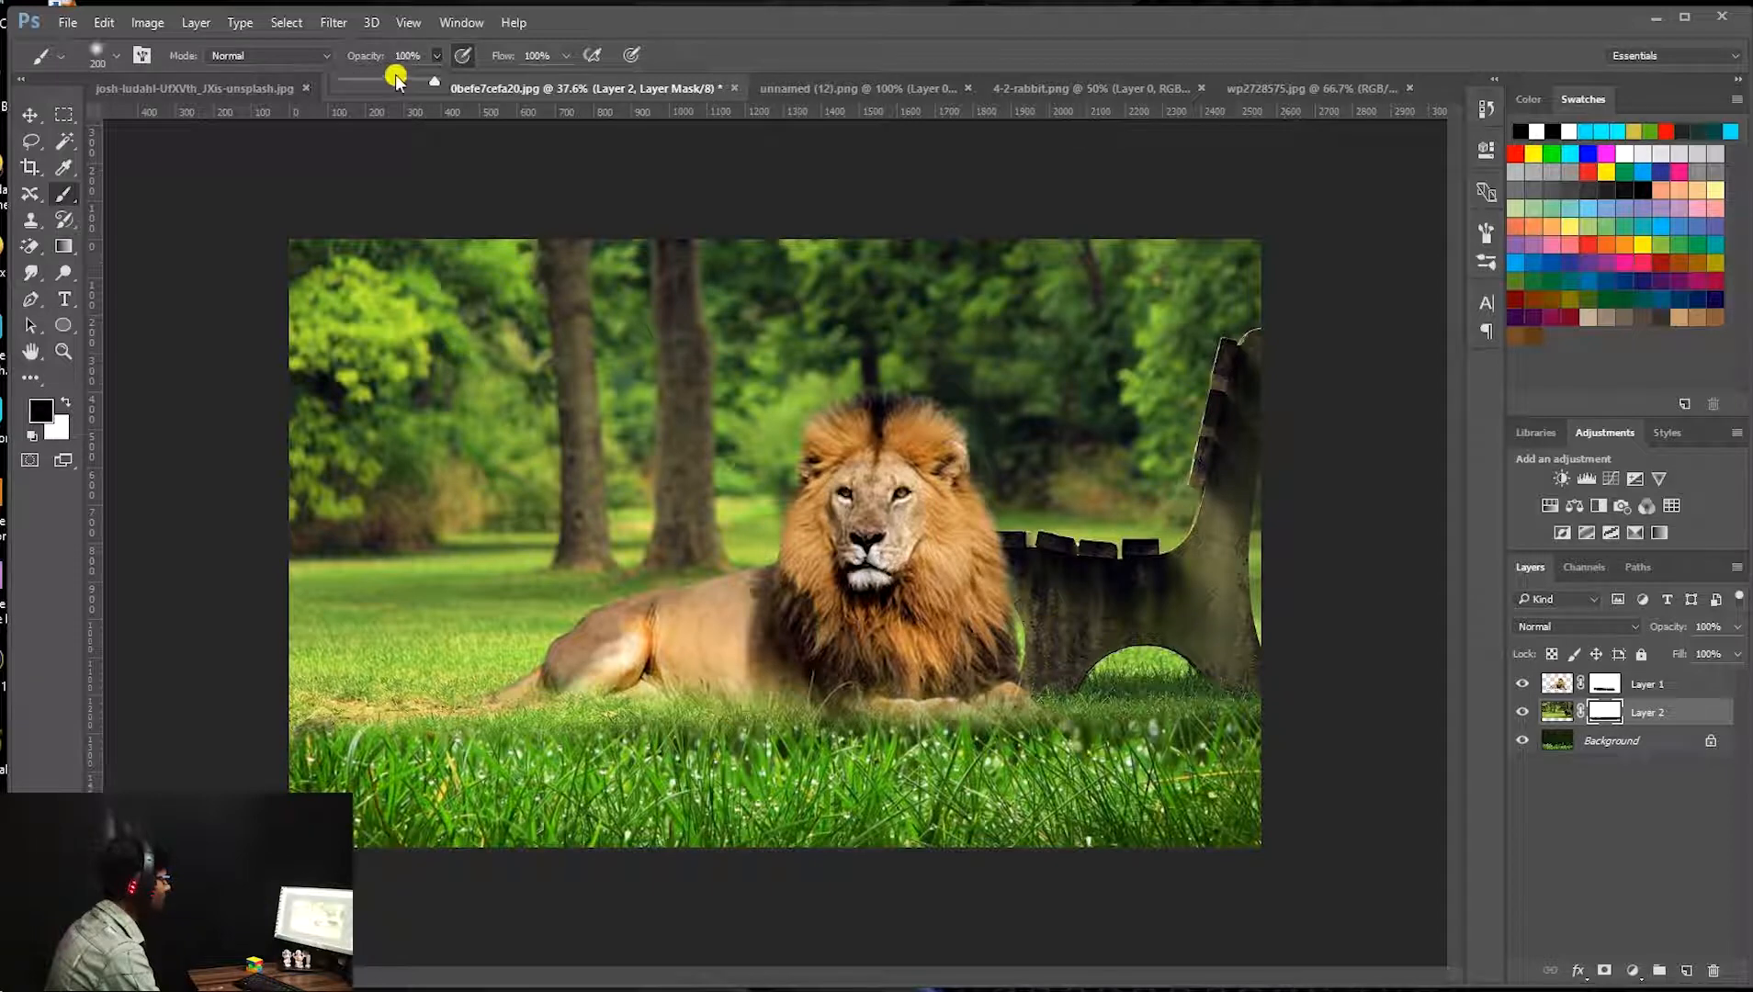
pyautogui.click(566, 56)
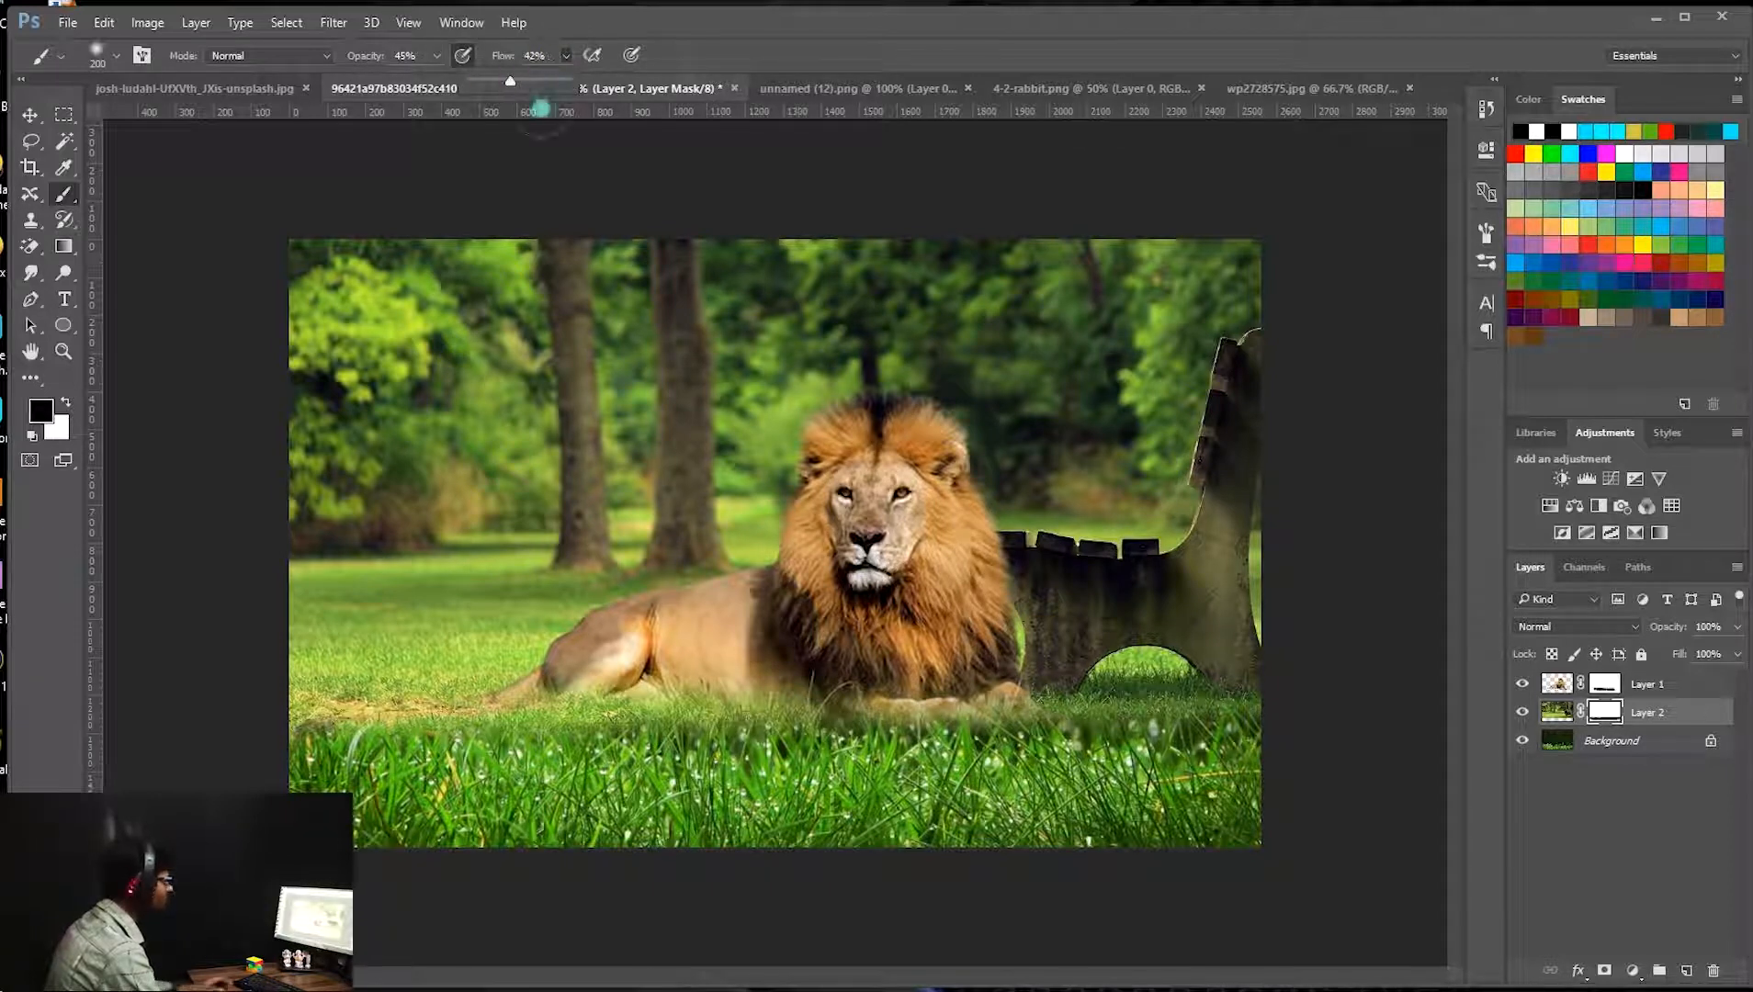
pyautogui.click(1022, 889)
pyautogui.press(']')
pyautogui.press(']')
pyautogui.press(']')
pyautogui.moveTo(1202, 754)
pyautogui.mouseDown()
pyautogui.moveTo(1148, 739)
pyautogui.moveTo(1107, 763)
pyautogui.mouseUp()
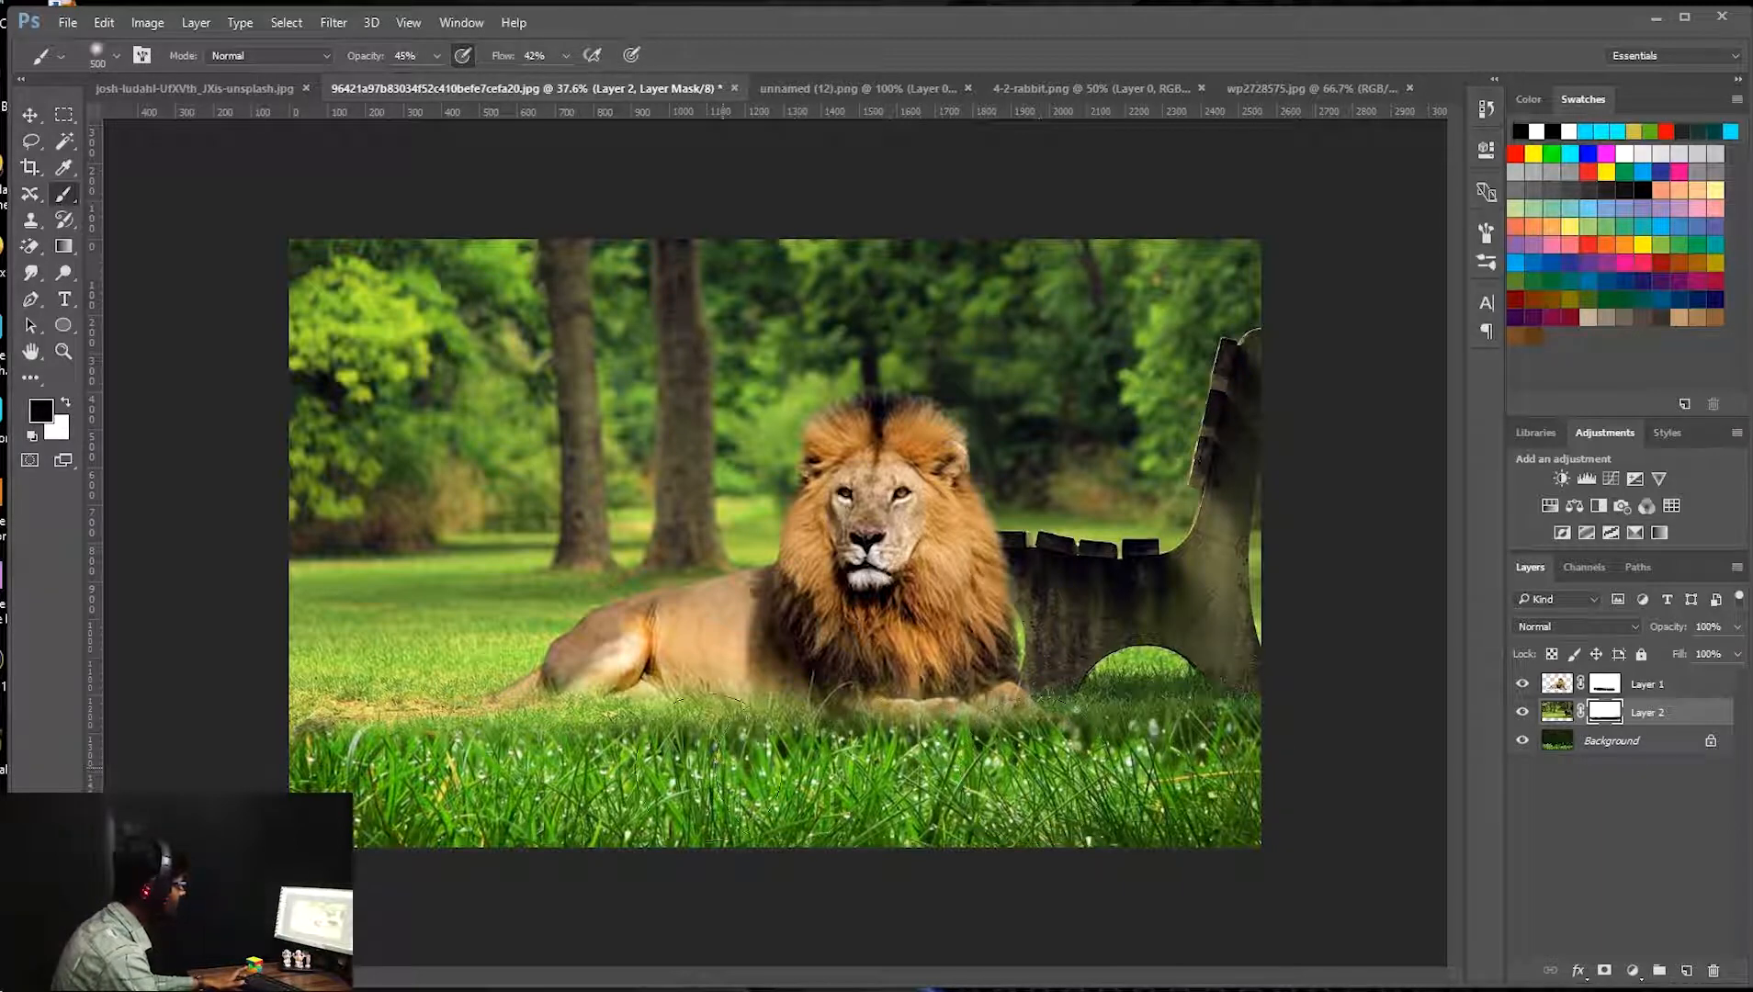
pyautogui.moveTo(582, 764)
pyautogui.mouseDown()
pyautogui.moveTo(450, 706)
pyautogui.moveTo(304, 726)
pyautogui.moveTo(745, 752)
pyautogui.moveTo(875, 710)
pyautogui.moveTo(1223, 723)
pyautogui.mouseUp()
pyautogui.moveTo(616, 735); pyautogui.dragTo(308, 733)
pyautogui.click(337, 716)
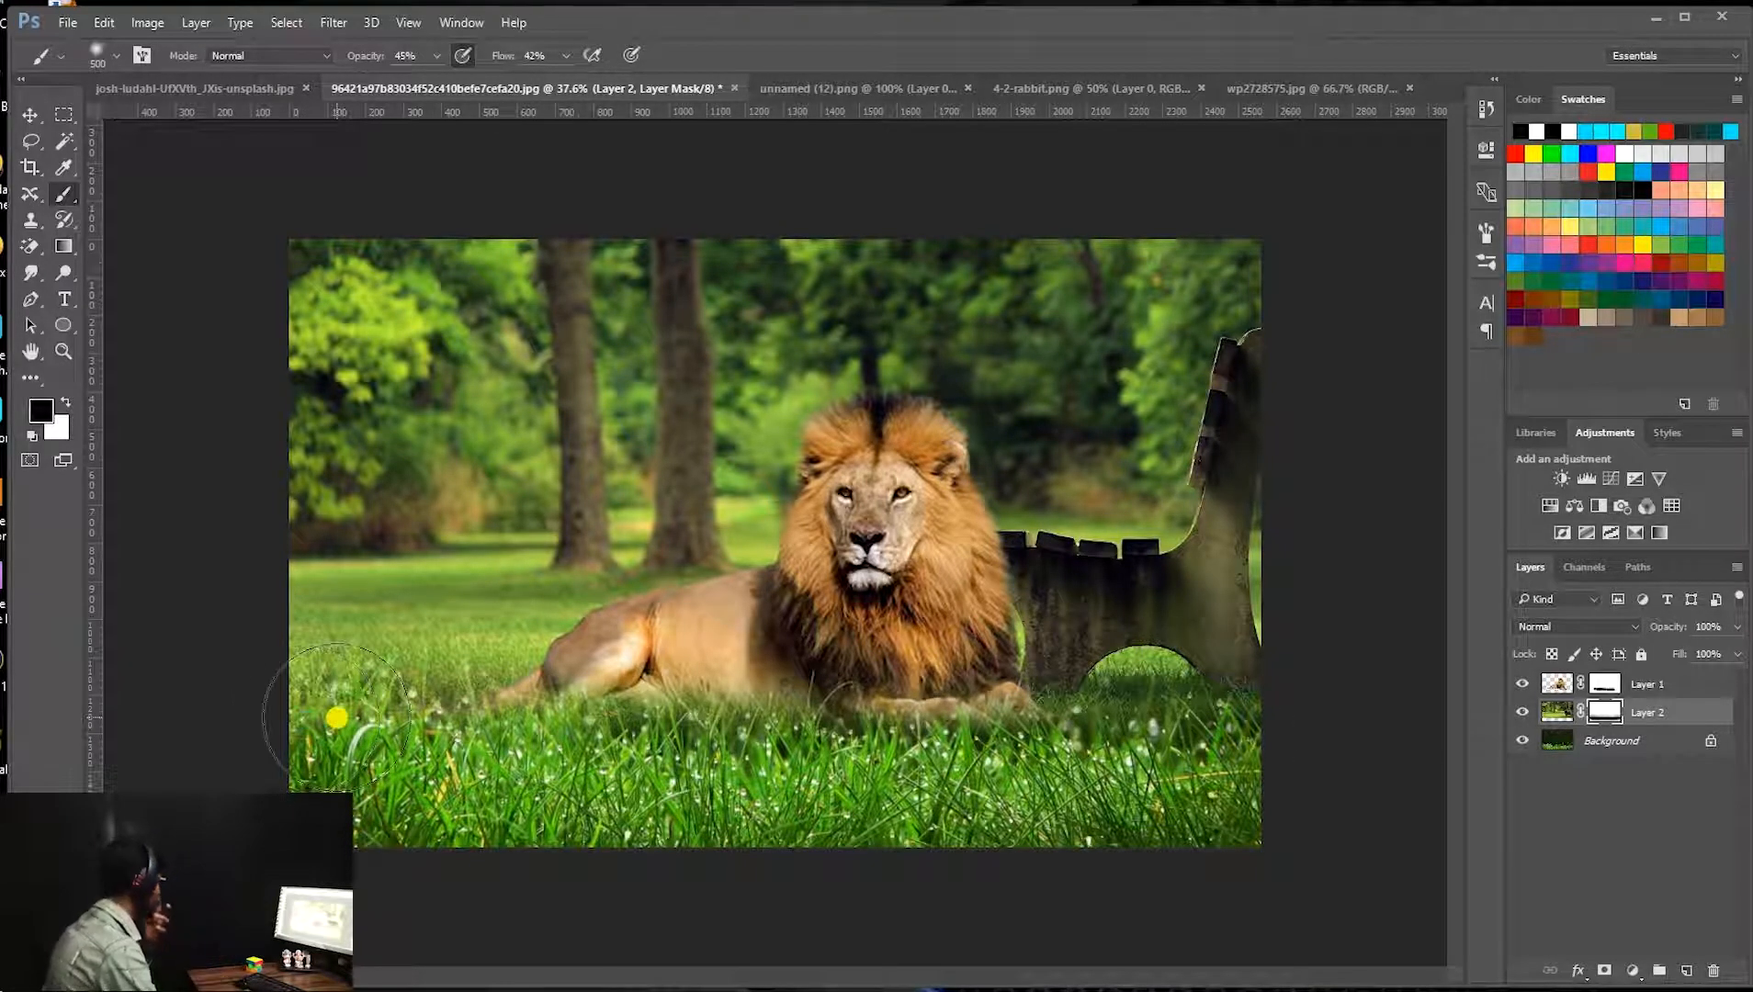
# Paint more black on Layer 2's mask above the grass line to reveal taller dewy blades beside the lion and under the bench.
pyautogui.moveTo(336, 717)
pyautogui.mouseDown()
pyautogui.moveTo(381, 835)
pyautogui.moveTo(270, 790)
pyautogui.moveTo(480, 752)
pyautogui.moveTo(340, 697)
pyautogui.moveTo(486, 653)
pyautogui.moveTo(300, 665)
pyautogui.moveTo(522, 681)
pyautogui.moveTo(652, 663)
pyautogui.moveTo(395, 634)
pyautogui.moveTo(313, 645)
pyautogui.moveTo(610, 668)
pyautogui.moveTo(1236, 664)
pyautogui.moveTo(1130, 701)
pyautogui.mouseUp()
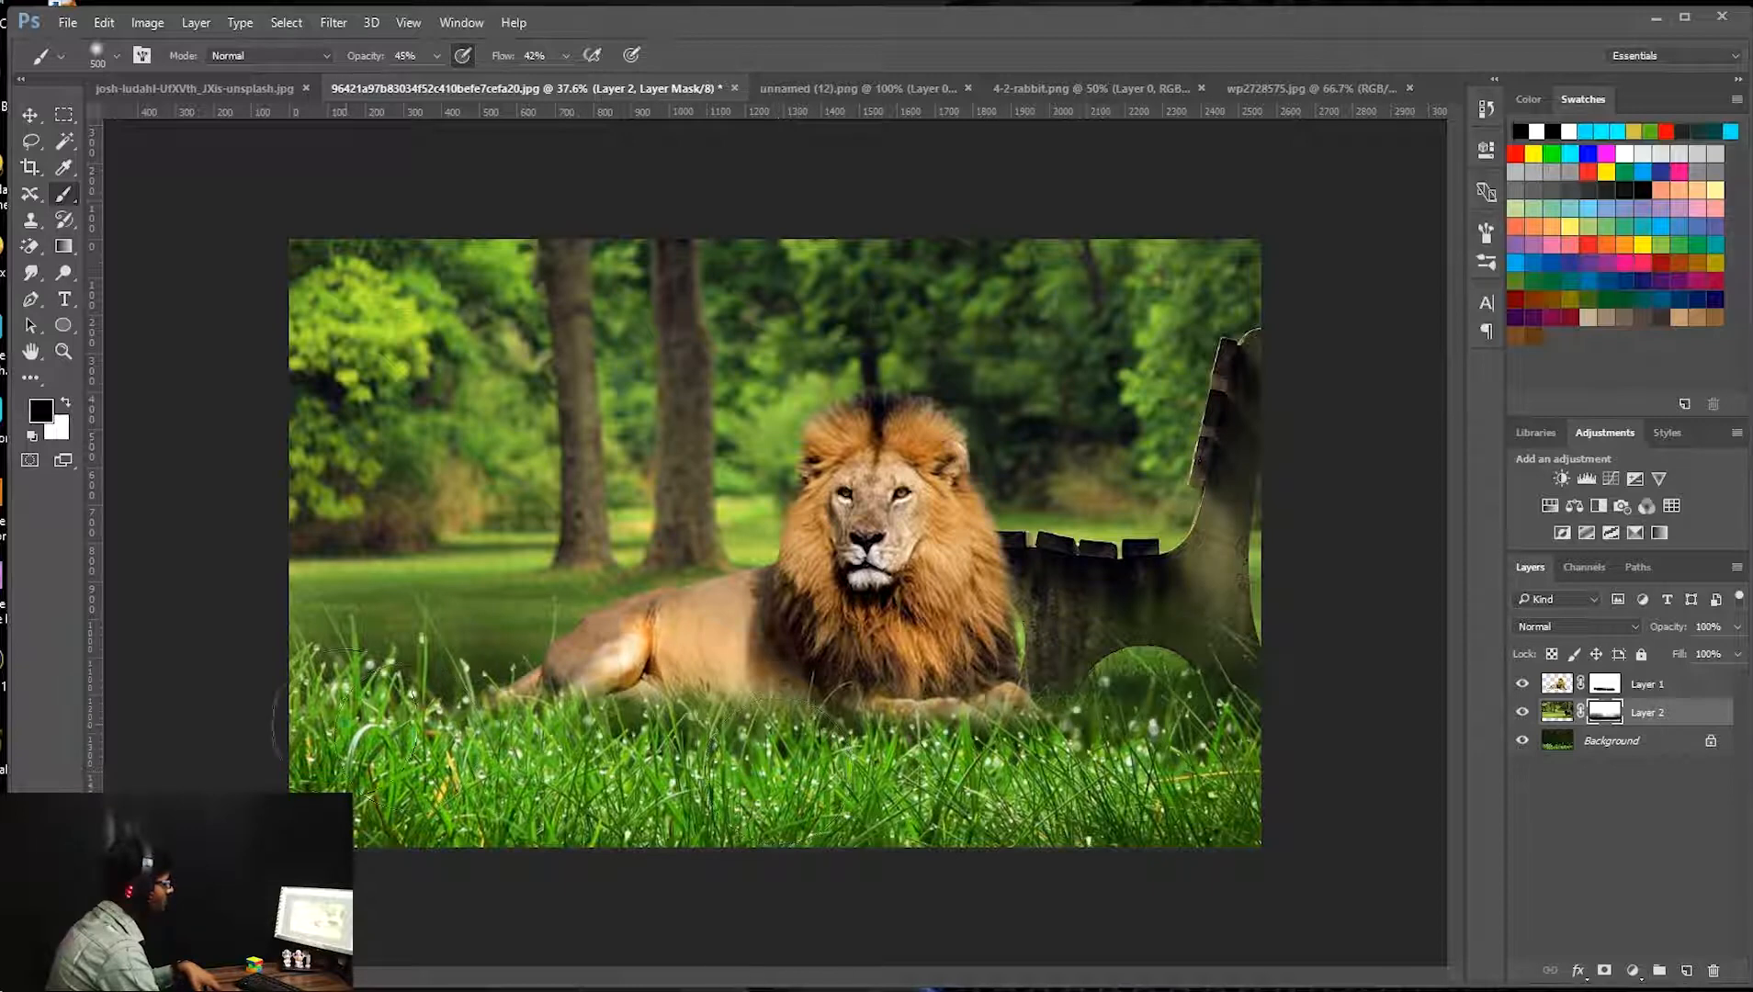
pyautogui.moveTo(367, 680)
pyautogui.mouseDown()
pyautogui.moveTo(466, 850)
pyautogui.moveTo(680, 759)
pyautogui.moveTo(725, 678)
pyautogui.moveTo(825, 636)
pyautogui.mouseUp()
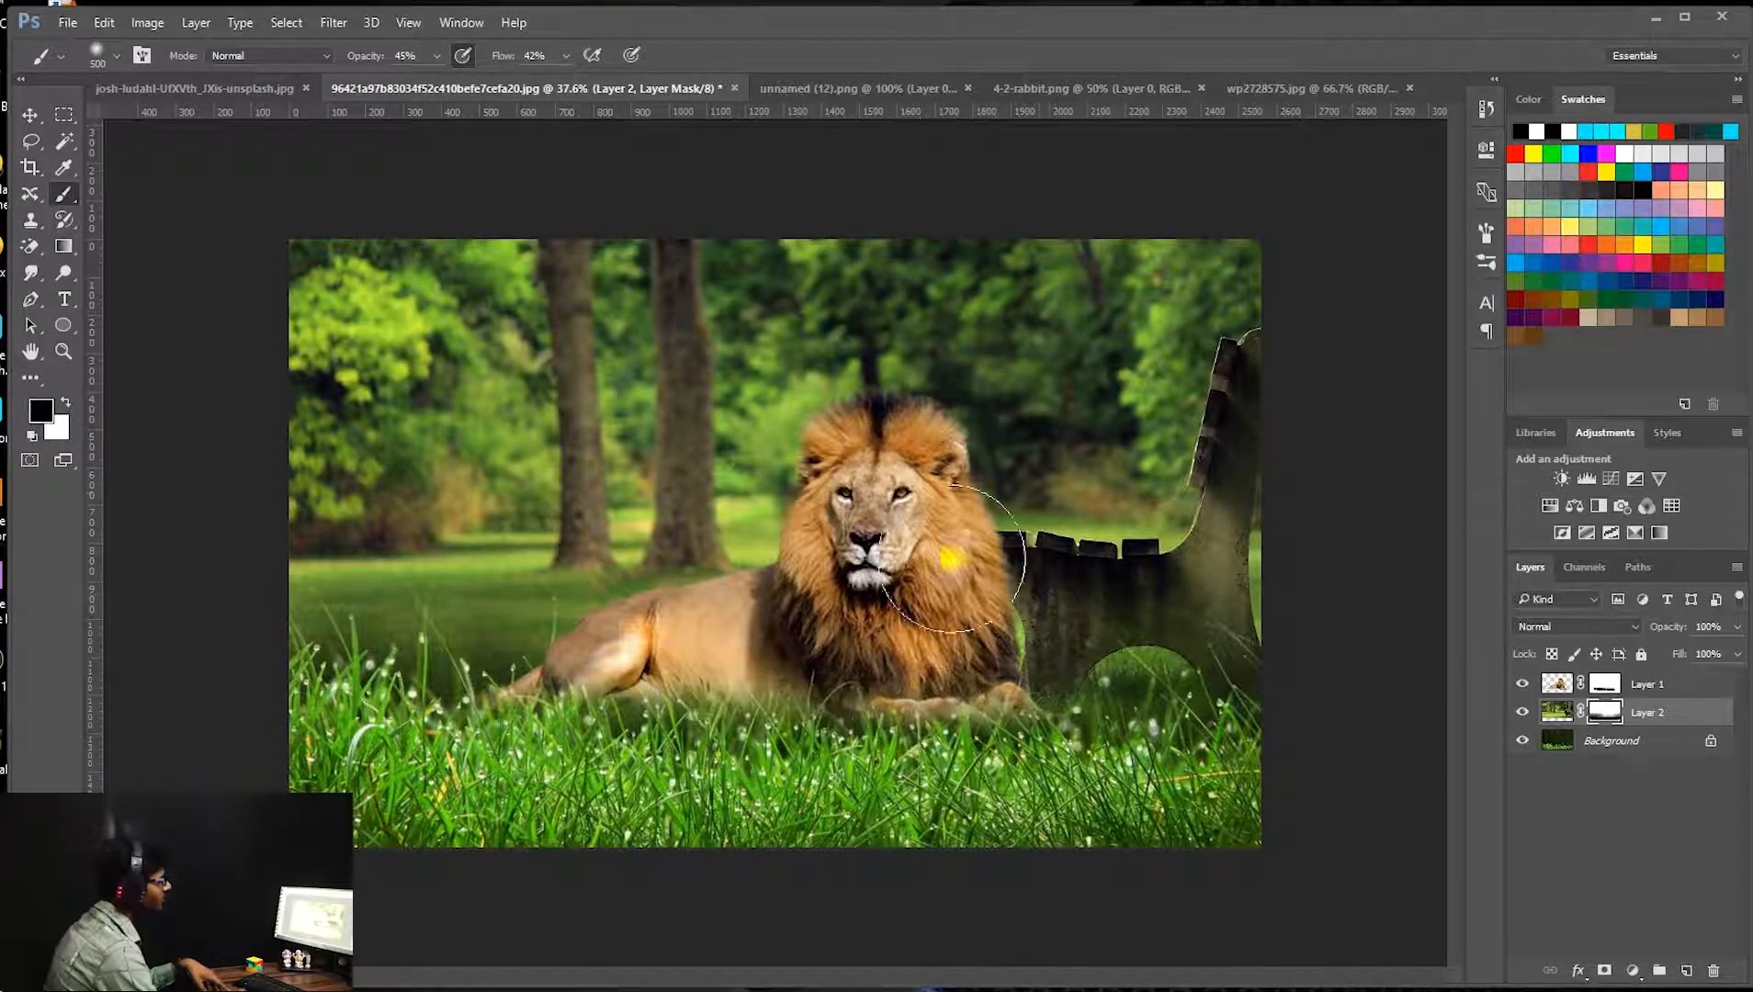
pyautogui.moveTo(1182, 703)
pyautogui.mouseDown()
pyautogui.moveTo(1097, 726)
pyautogui.moveTo(1329, 661)
pyautogui.moveTo(1280, 760)
pyautogui.moveTo(890, 800)
pyautogui.mouseUp()
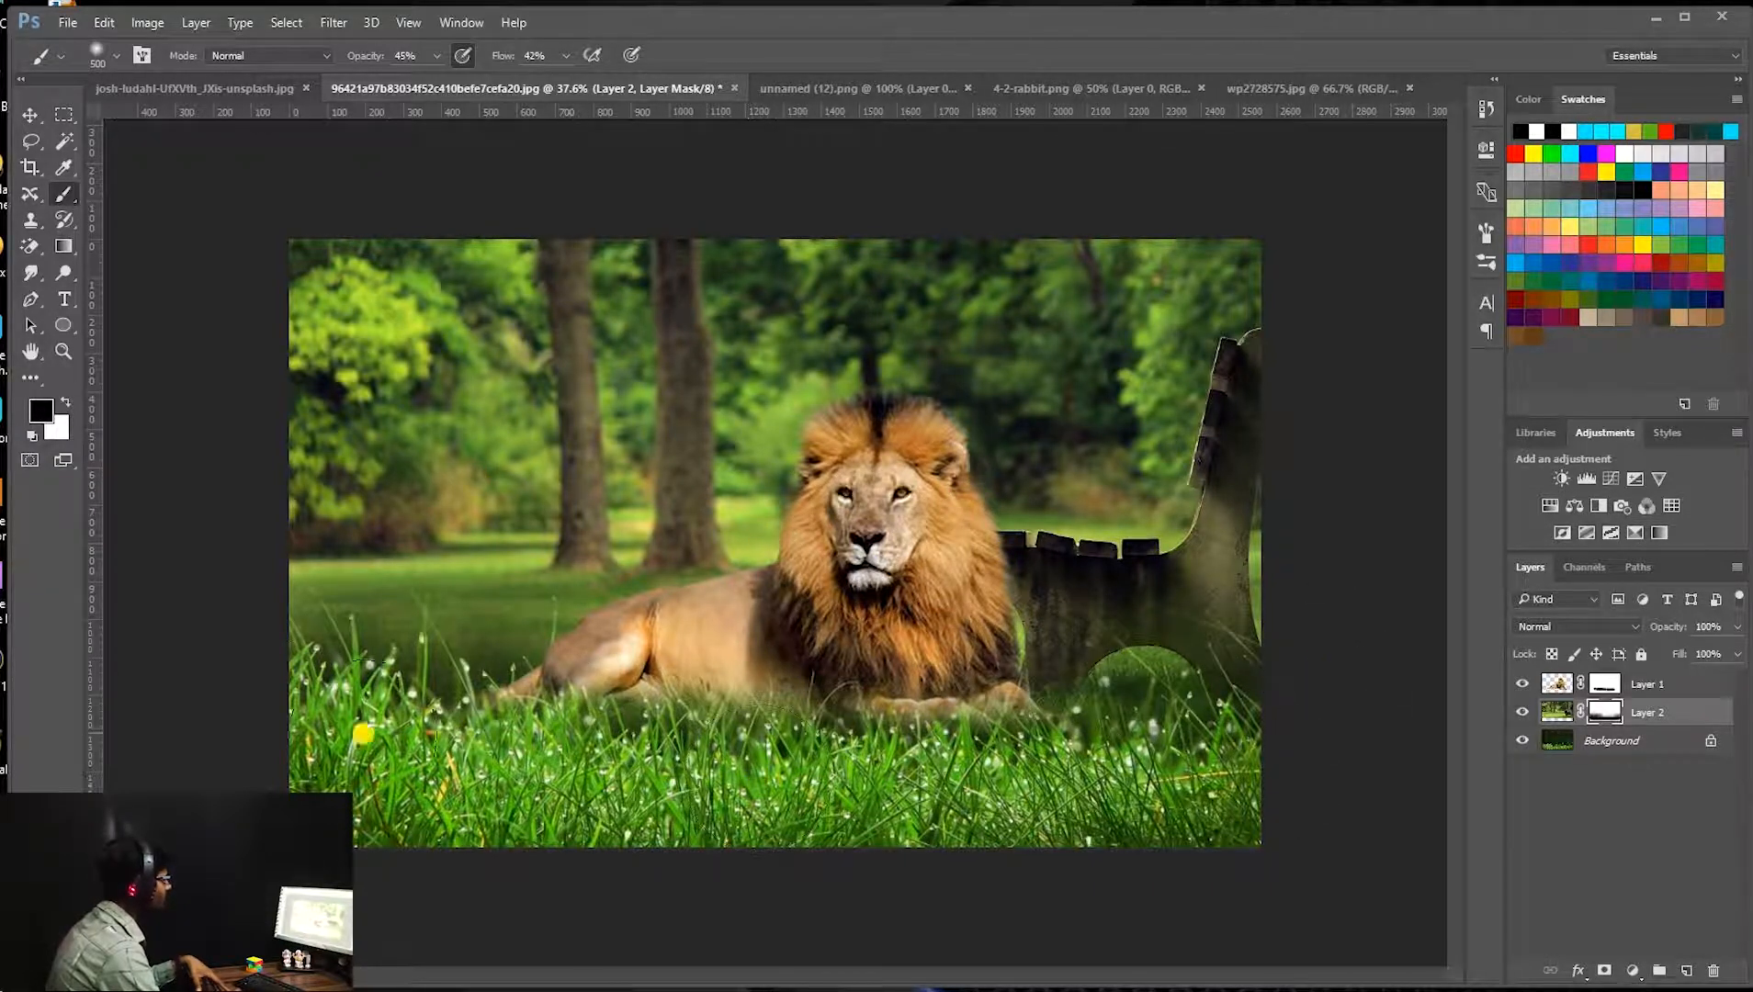
pyautogui.moveTo(363, 732)
pyautogui.mouseDown()
pyautogui.moveTo(1088, 760)
pyautogui.moveTo(1226, 752)
pyautogui.moveTo(1239, 730)
pyautogui.moveTo(945, 768)
pyautogui.moveTo(1374, 706)
pyautogui.moveTo(1240, 645)
pyautogui.mouseUp()
# Hide the lion on Layer 1 and paste the copied rabbit as a new layer between Layer 1 and Layer 2.
pyautogui.click(1562, 688)
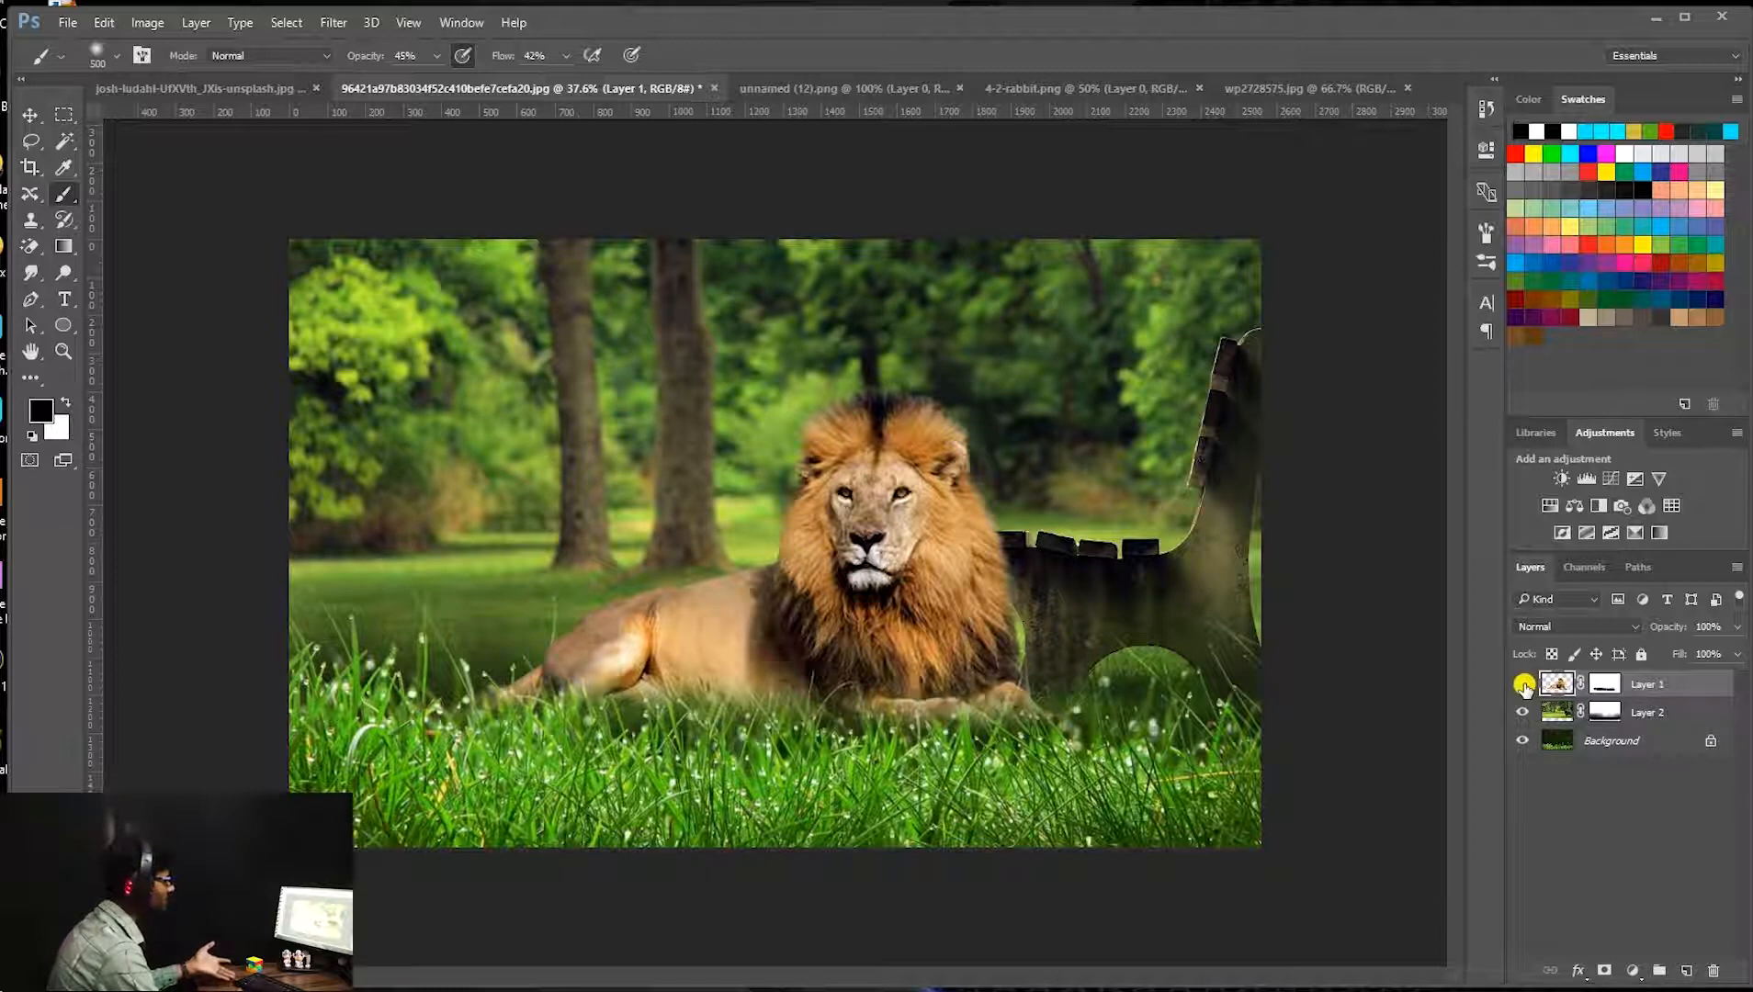
pyautogui.click(1523, 684)
pyautogui.click(62, 23)
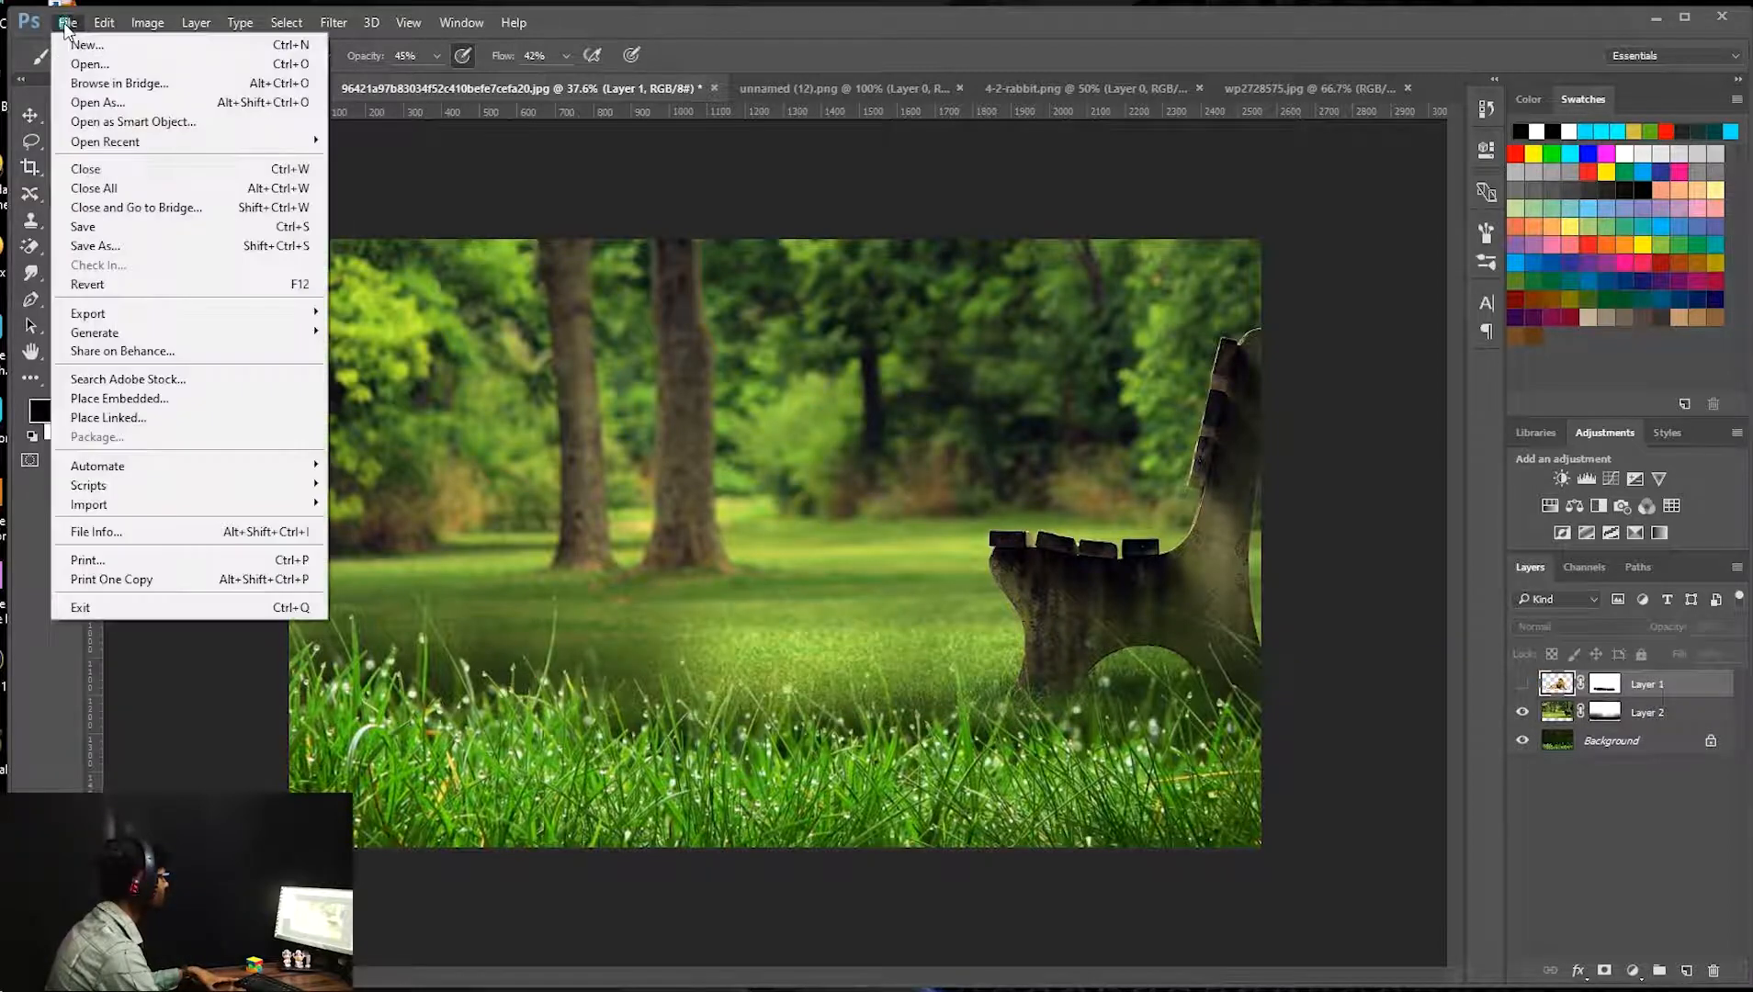
pyautogui.press('Escape')
pyautogui.click(1521, 684)
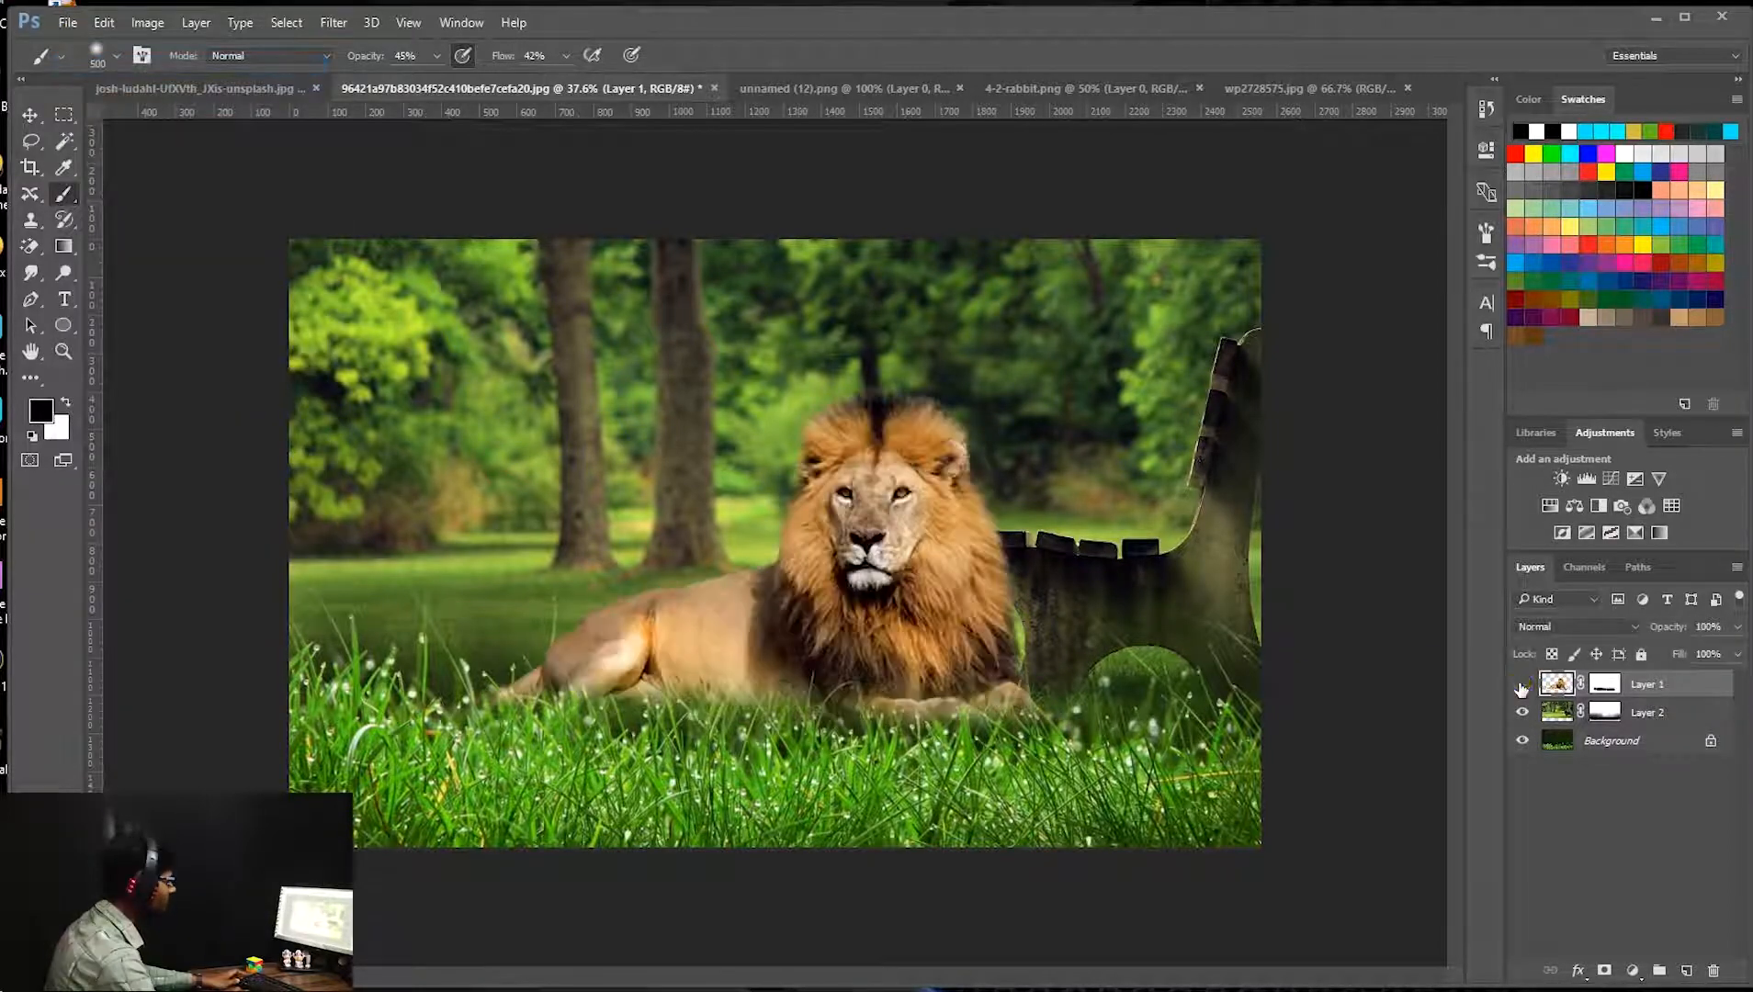
pyautogui.click(1523, 686)
pyautogui.hotkey('ctrl', 'v')
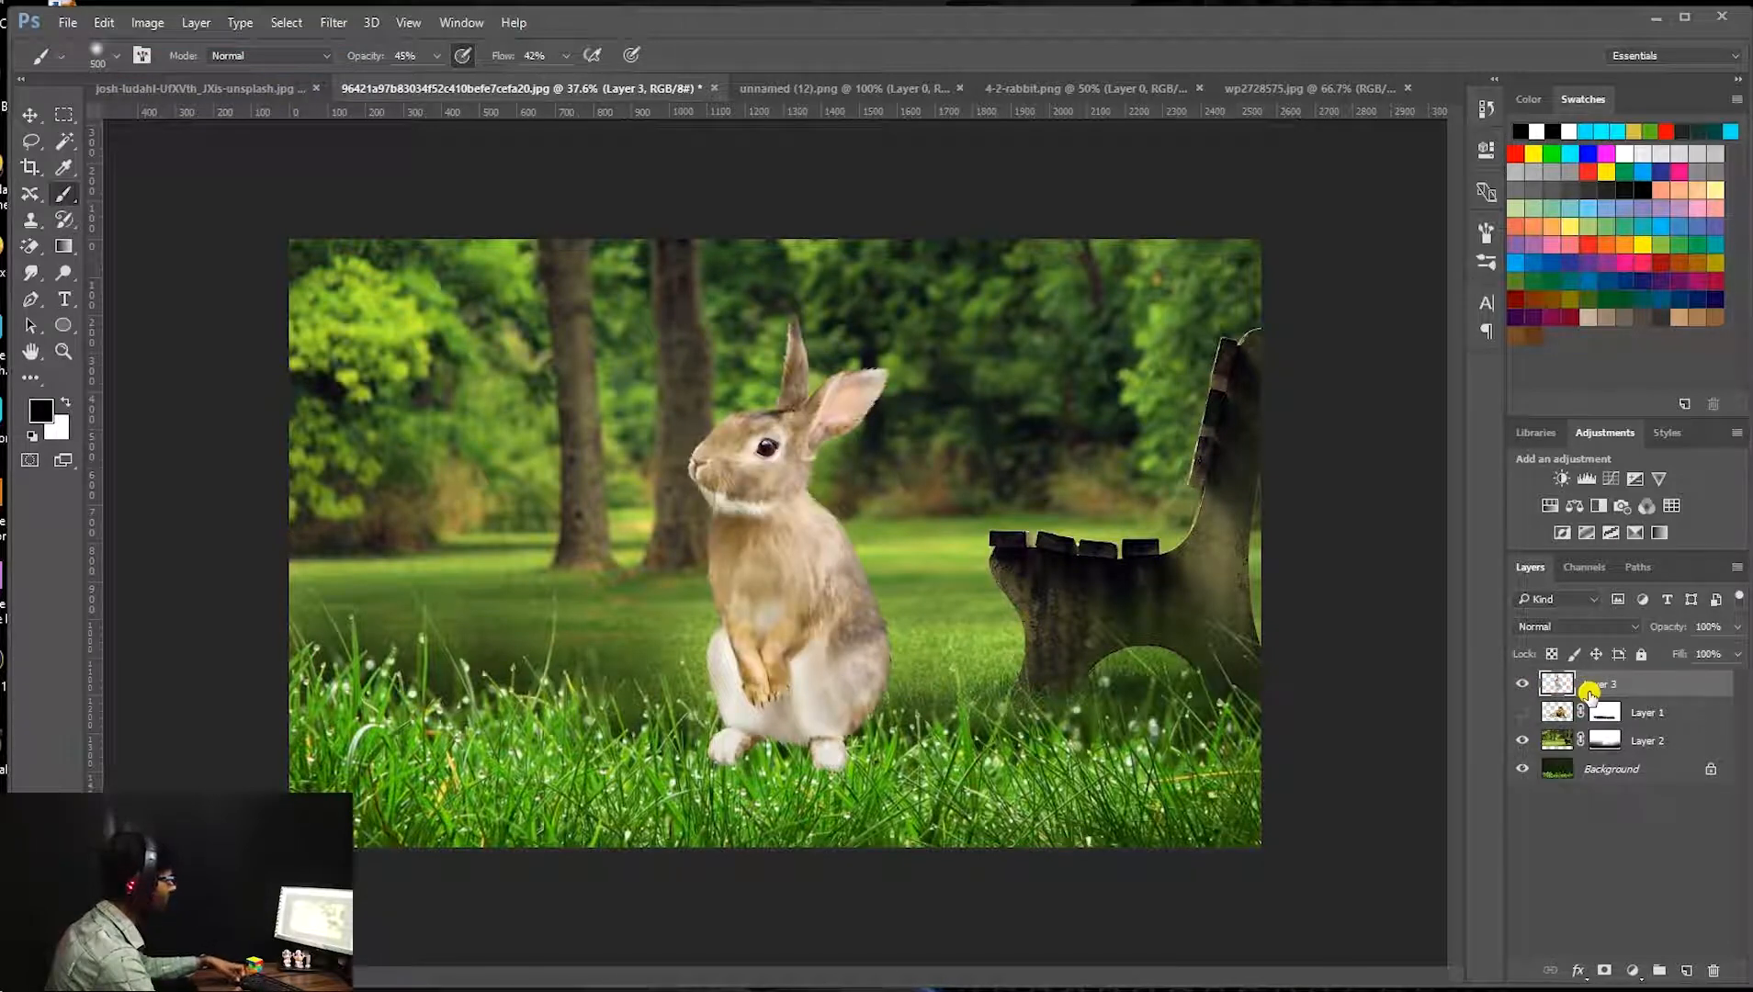
pyautogui.moveTo(1562, 684); pyautogui.dragTo(1559, 714)
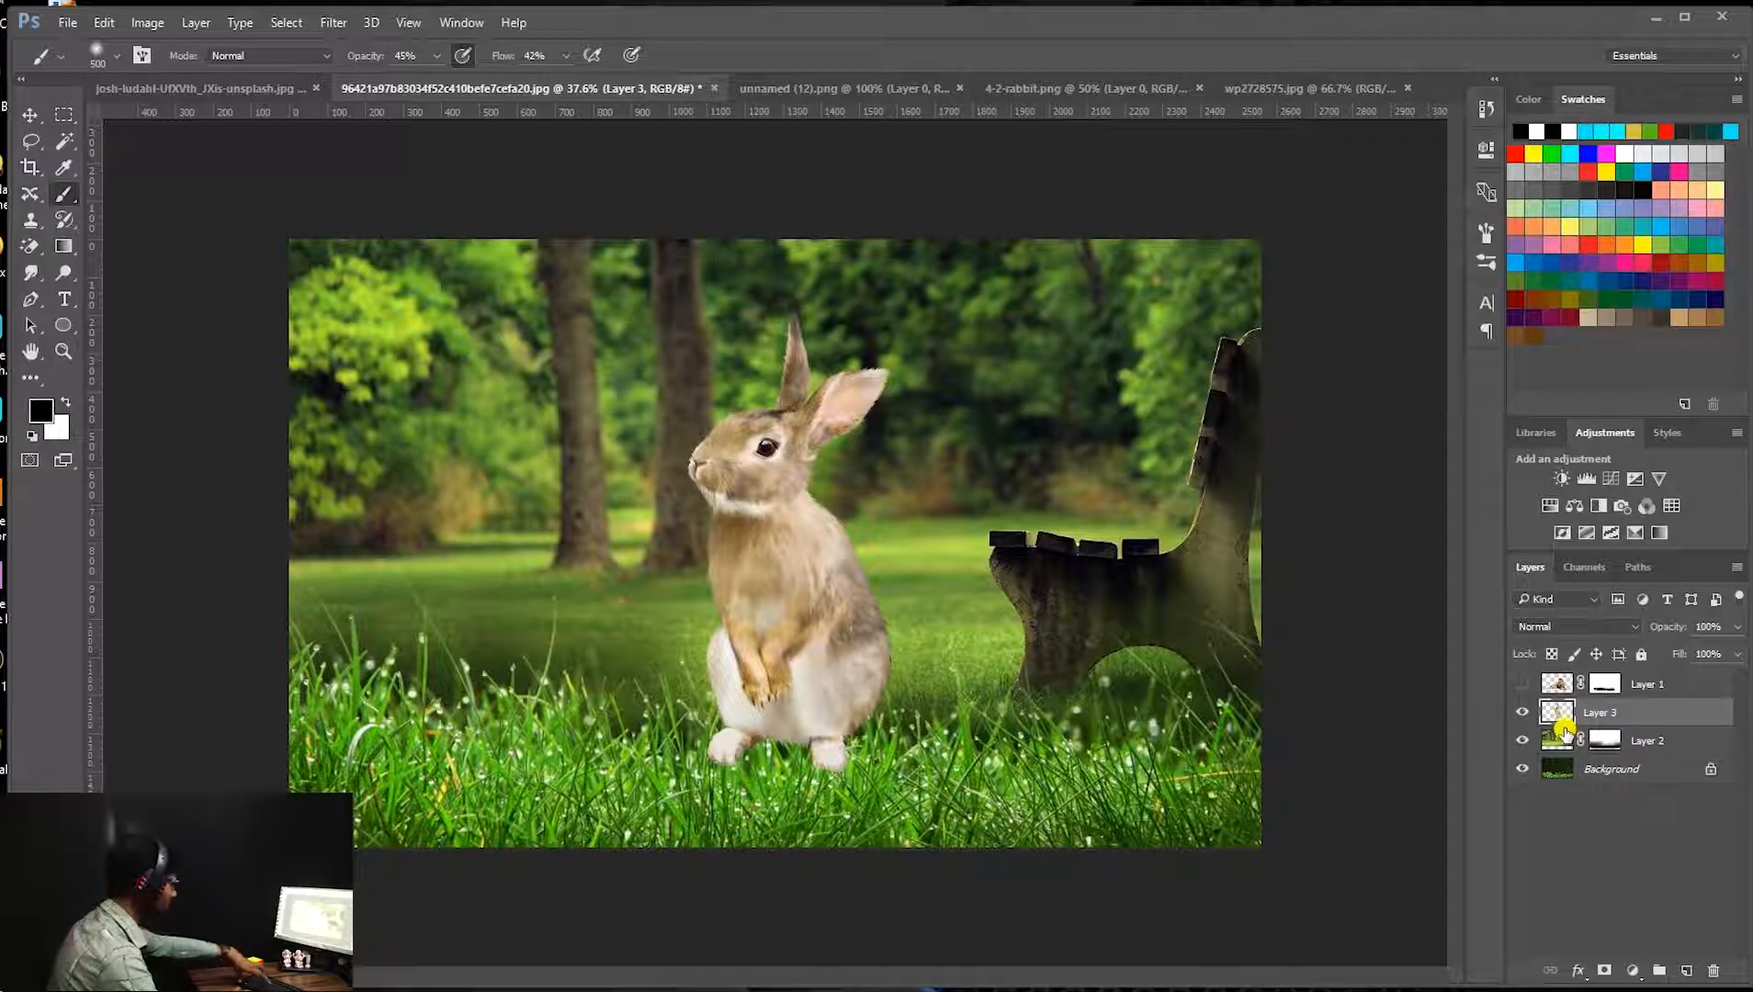
# Scale the rabbit to about 108% and move it toward the bench, with its feet in the foreground grass.
pyautogui.hotkey('ctrl', 't')
pyautogui.moveTo(891, 316); pyautogui.dragTo(910, 277)
pyautogui.moveTo(856, 460); pyautogui.dragTo(910, 480)
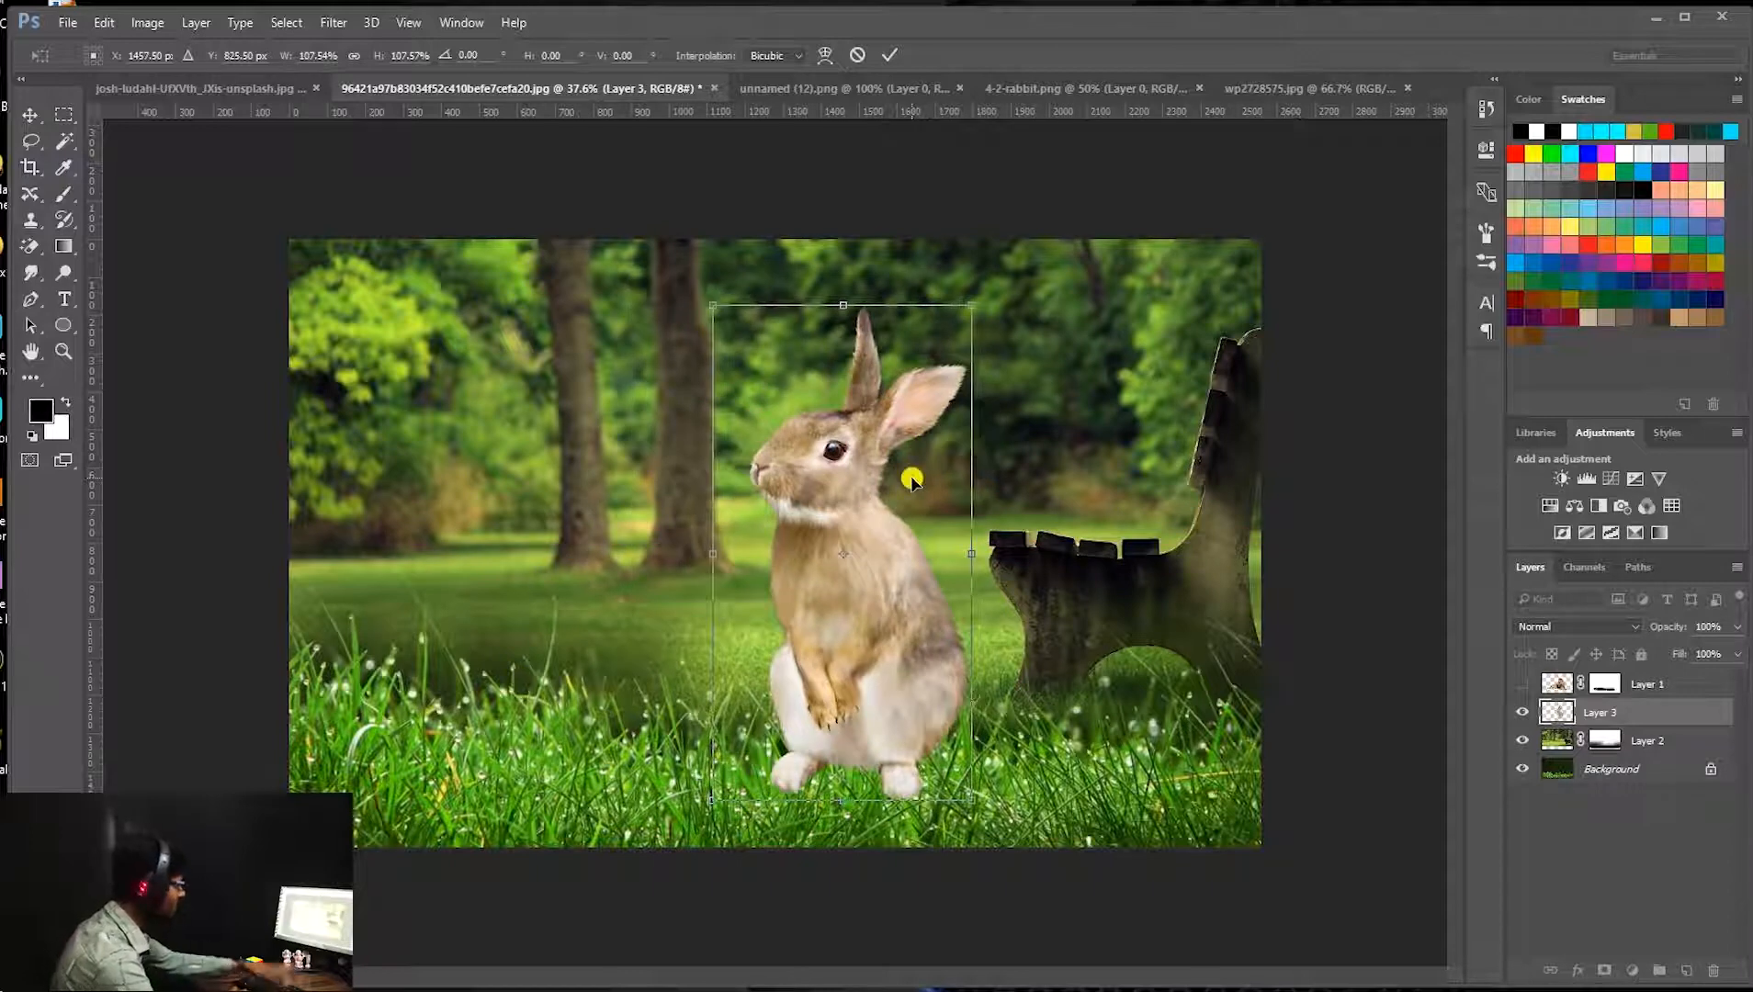
pyautogui.press('Return')
# Add a layer mask to the rabbit on Layer 3 and brush black over its feet to blend them into the grass.
pyautogui.press('b')
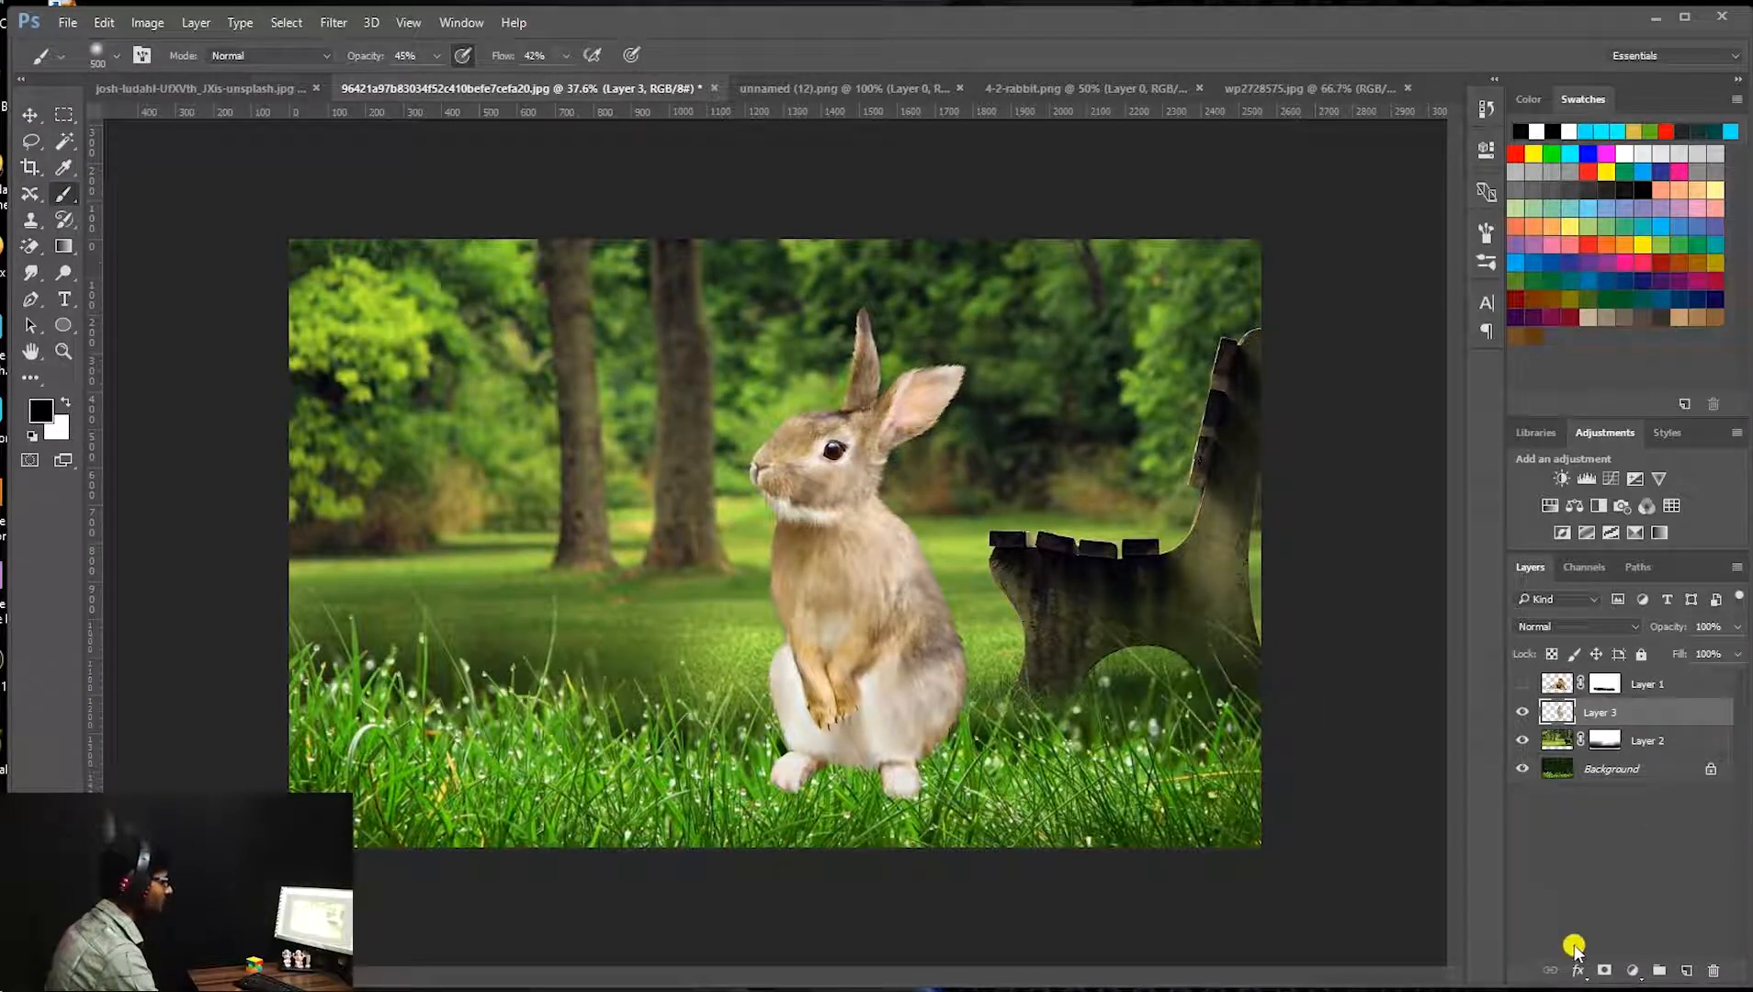
pyautogui.click(1603, 971)
pyautogui.moveTo(994, 852)
pyautogui.mouseDown()
pyautogui.moveTo(921, 820)
pyautogui.moveTo(741, 802)
pyautogui.moveTo(931, 801)
pyautogui.moveTo(793, 820)
pyautogui.moveTo(738, 782)
pyautogui.moveTo(942, 795)
pyautogui.moveTo(980, 774)
pyautogui.moveTo(771, 792)
pyautogui.moveTo(711, 726)
pyautogui.moveTo(827, 792)
pyautogui.moveTo(949, 751)
pyautogui.moveTo(860, 780)
pyautogui.moveTo(776, 769)
pyautogui.moveTo(974, 734)
pyautogui.moveTo(854, 779)
pyautogui.mouseUp()
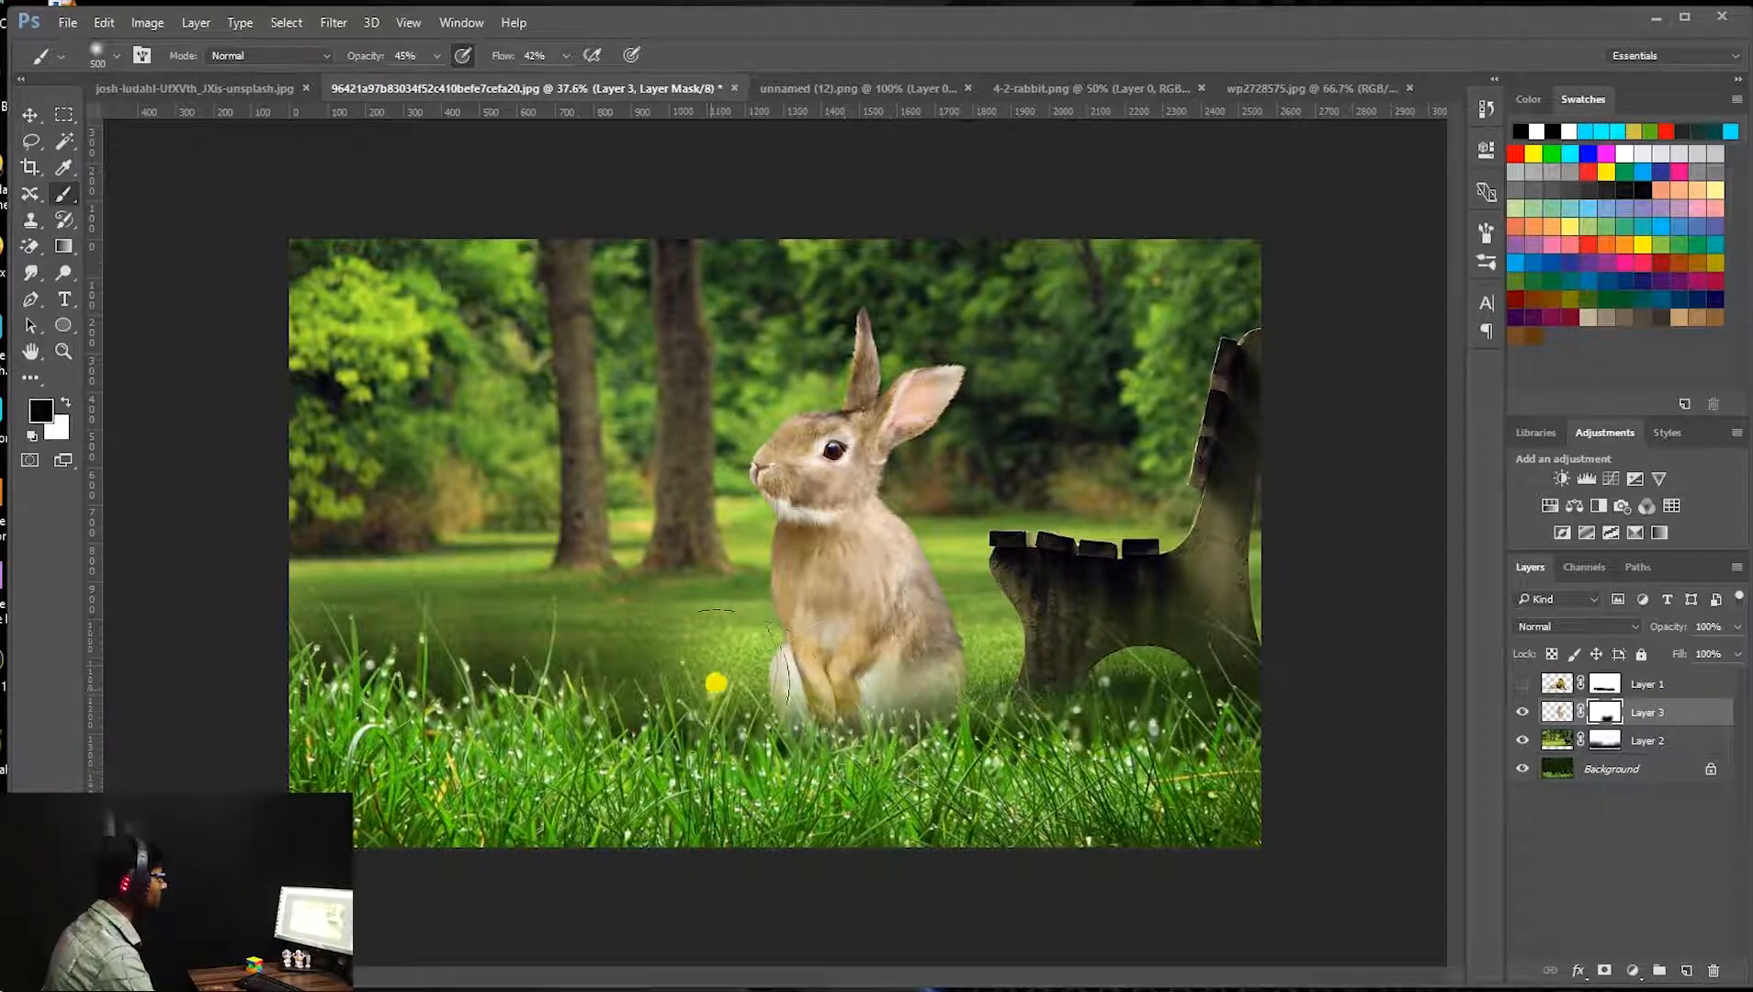
# Paint black on Layer 2's mask around the rabbit's base and the grass beside it to bring out more dewy blades.
pyautogui.click(1585, 740)
pyautogui.moveTo(968, 714)
pyautogui.mouseDown()
pyautogui.moveTo(1019, 690)
pyautogui.moveTo(634, 677)
pyautogui.mouseUp()
pyautogui.moveTo(402, 671)
pyautogui.mouseDown()
pyautogui.moveTo(776, 698)
pyautogui.moveTo(1185, 685)
pyautogui.moveTo(947, 715)
pyautogui.moveTo(643, 698)
pyautogui.moveTo(498, 712)
pyautogui.mouseUp()
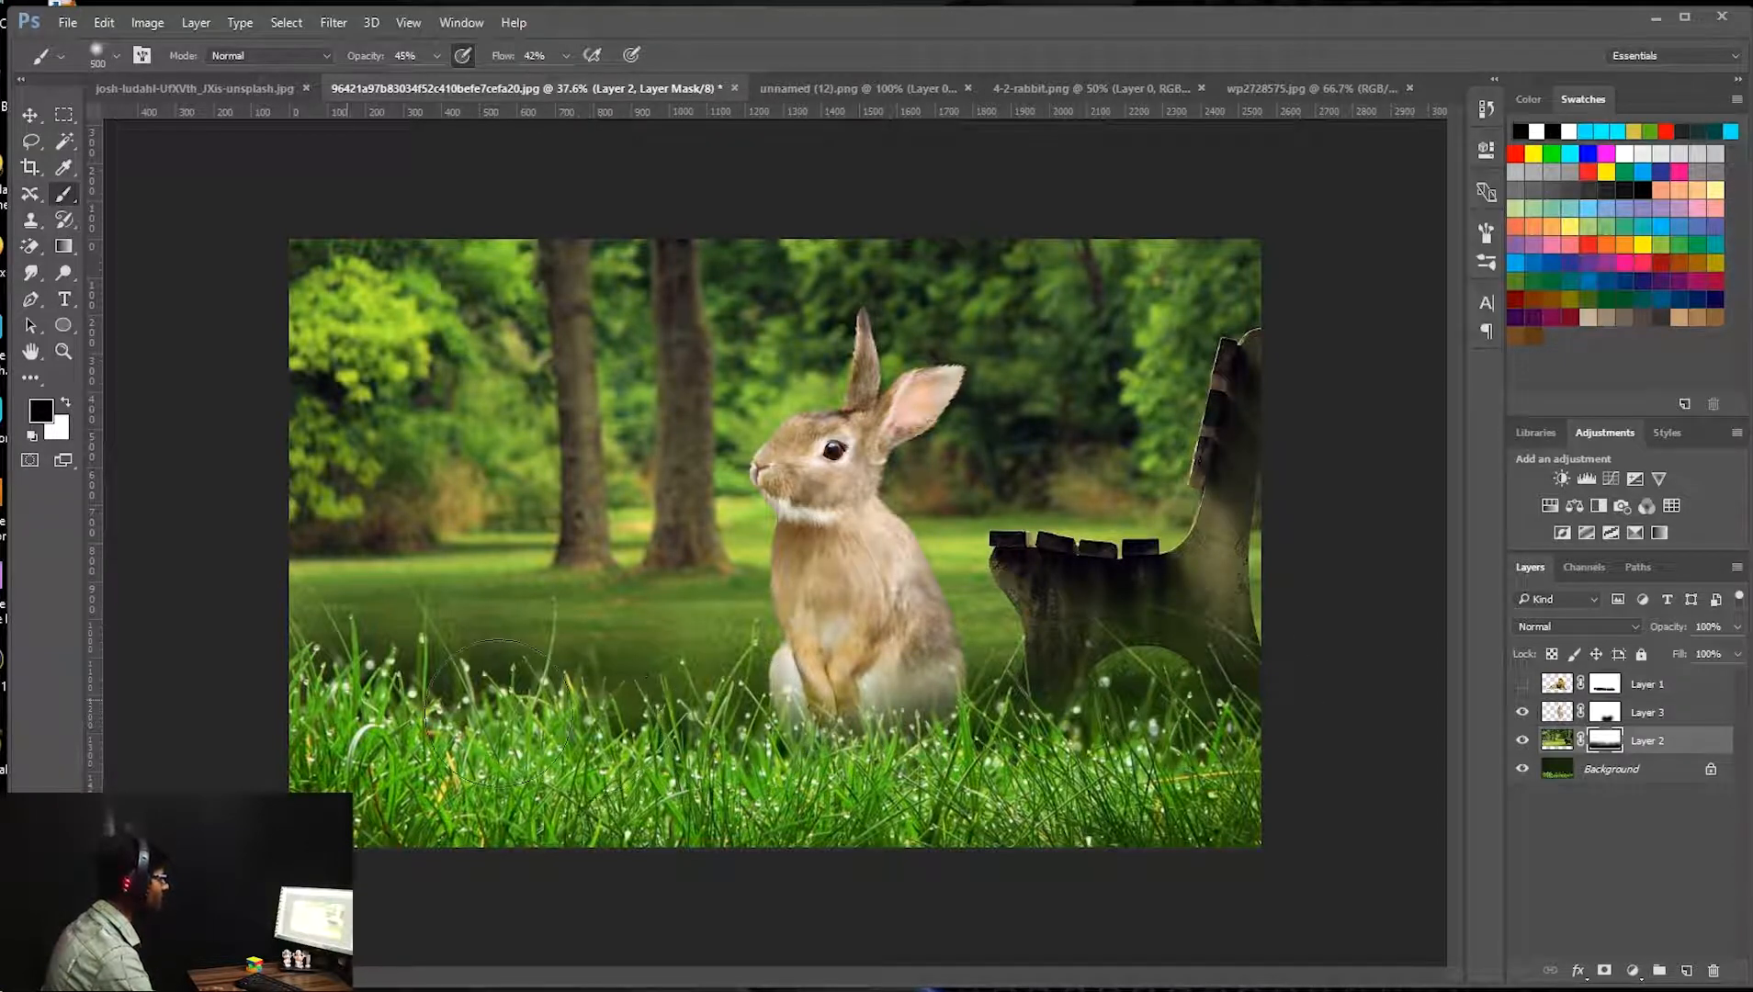